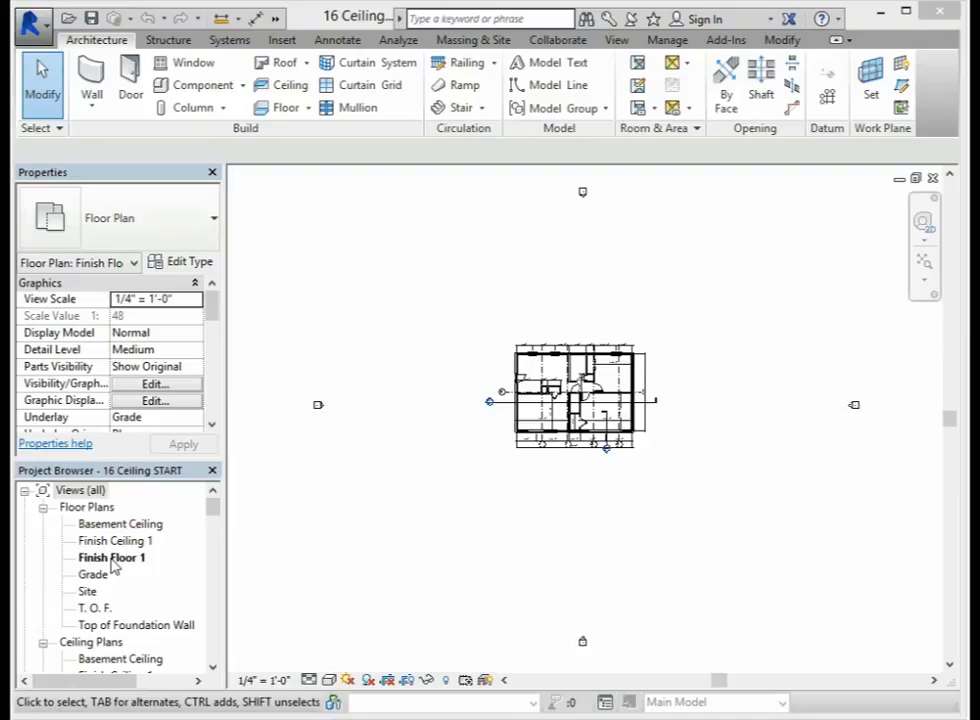
# Open the Finish Floor 1 floor plan and start a ceiling using the Basic Ceiling Generic type.
pyautogui.doubleClick(112, 559)
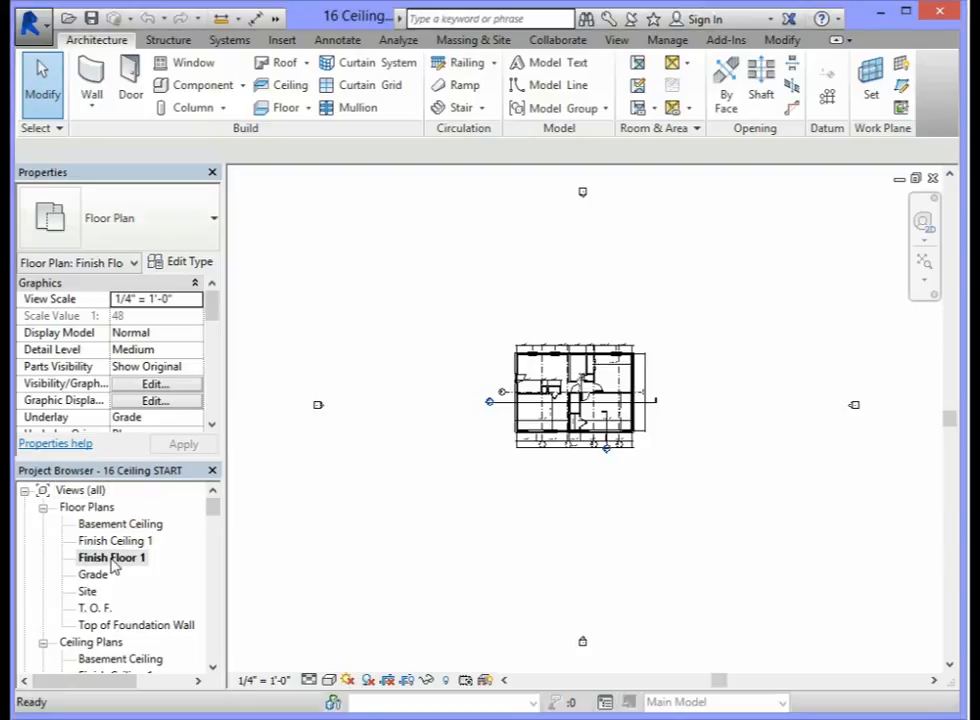
pyautogui.scroll(3, 580, 392)
pyautogui.scroll(4, 579, 390)
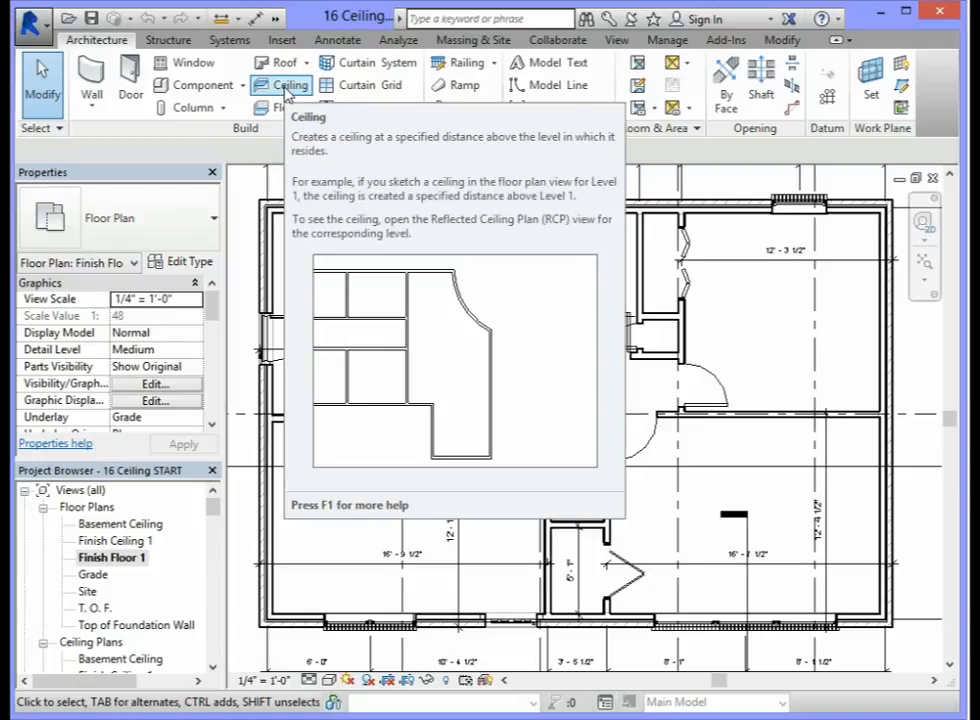
pyautogui.click(287, 88)
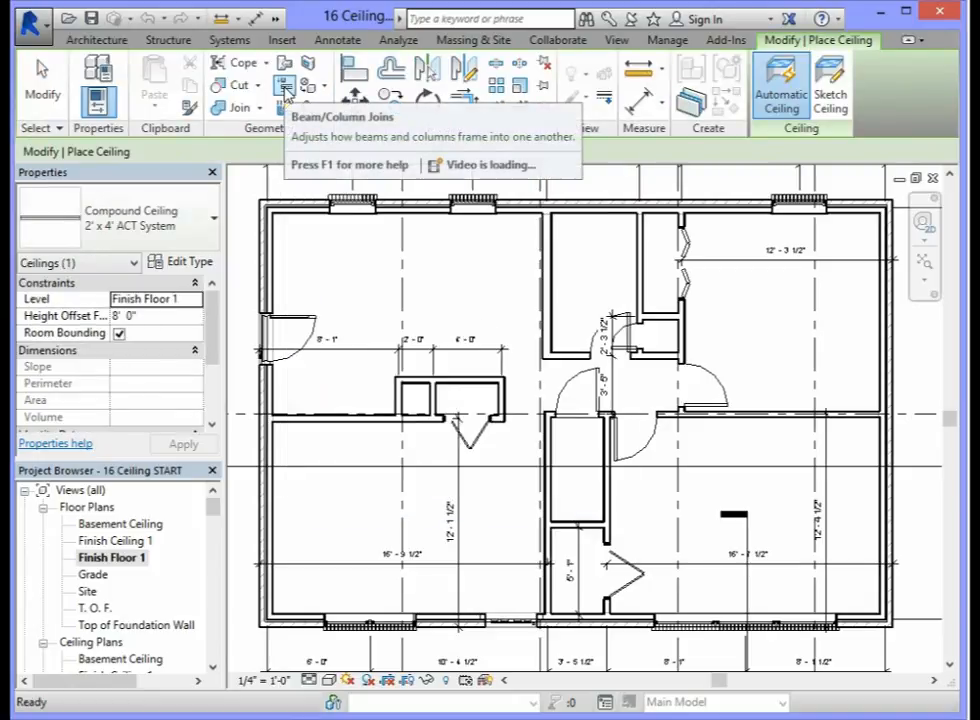
pyautogui.click(213, 222)
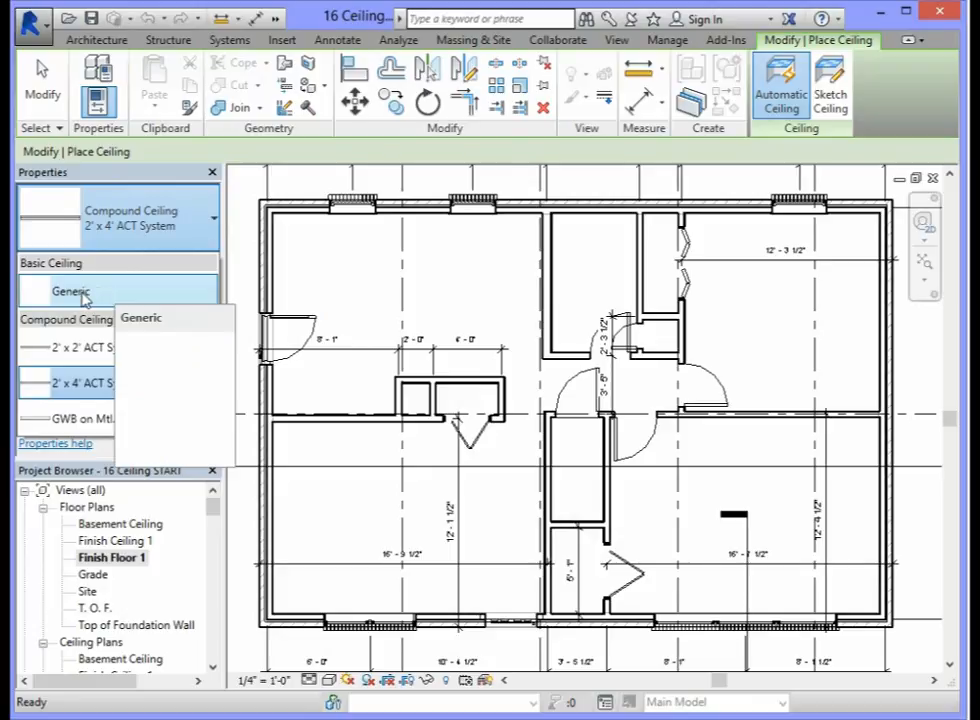
pyautogui.click(78, 292)
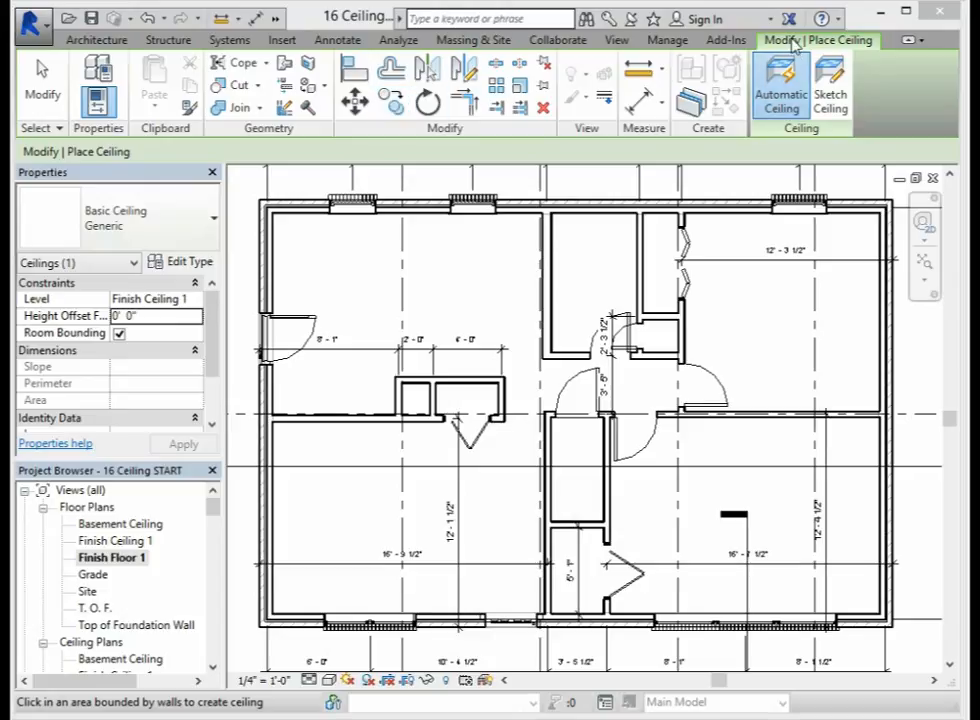
pyautogui.click(835, 90)
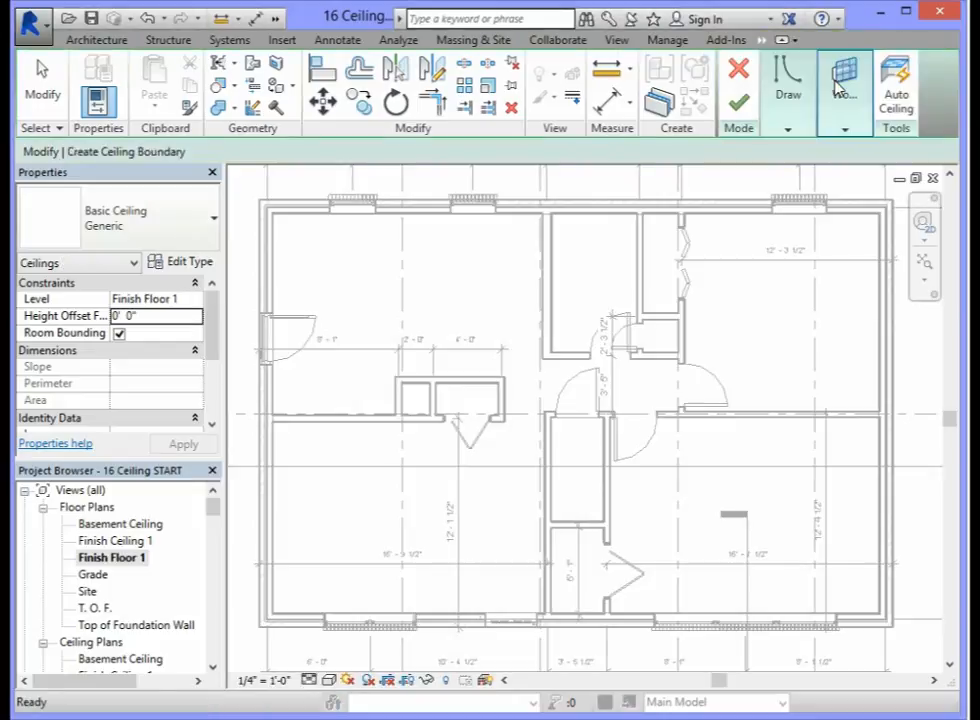
pyautogui.moveTo(840, 88)
pyautogui.click(738, 68)
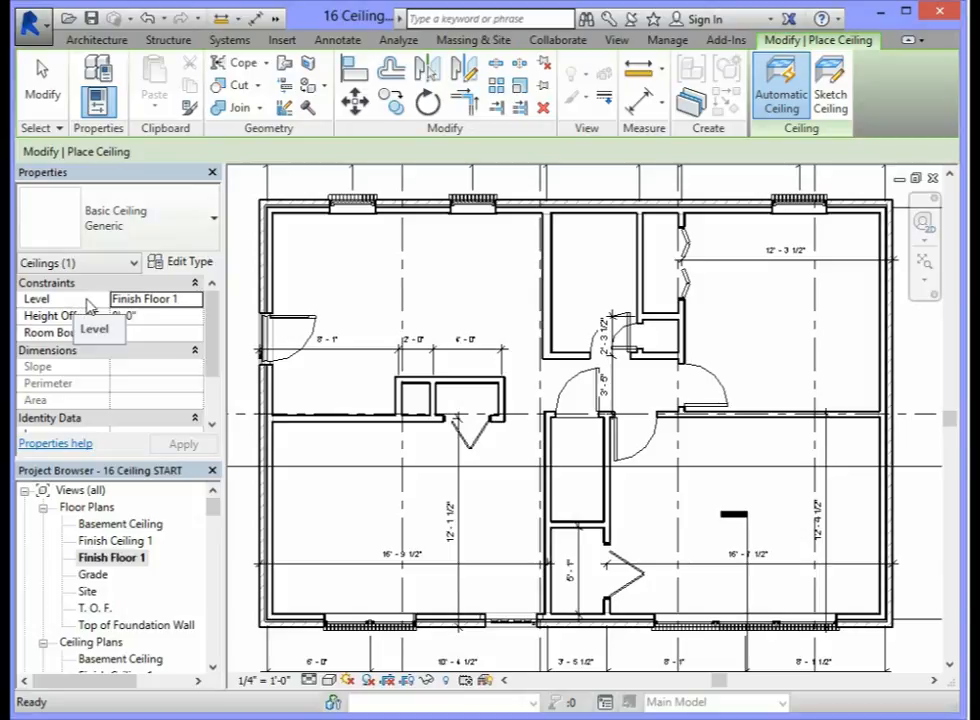
# Set the new ceiling's level to Finish Ceiling 1 and its height offset from level to 0.
pyautogui.click(197, 305)
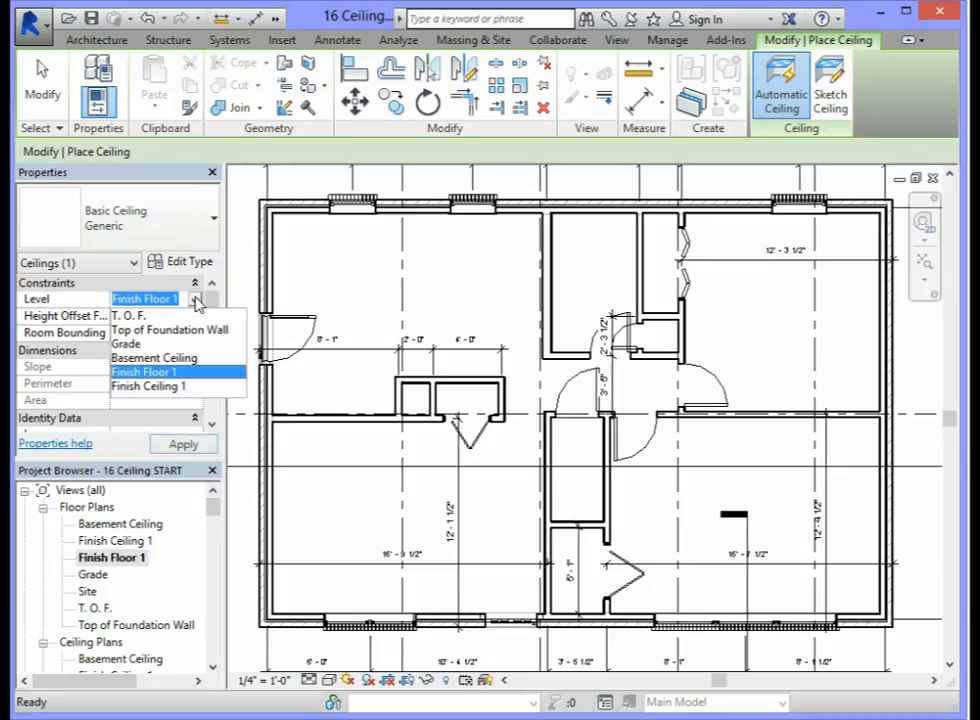
pyautogui.click(167, 386)
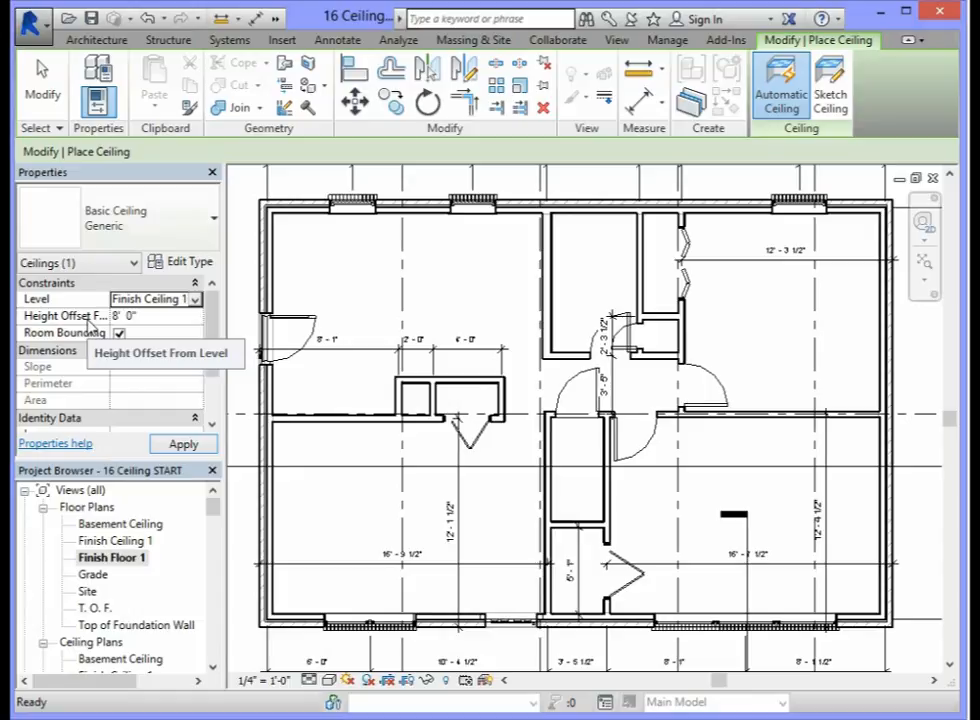
pyautogui.click(141, 316)
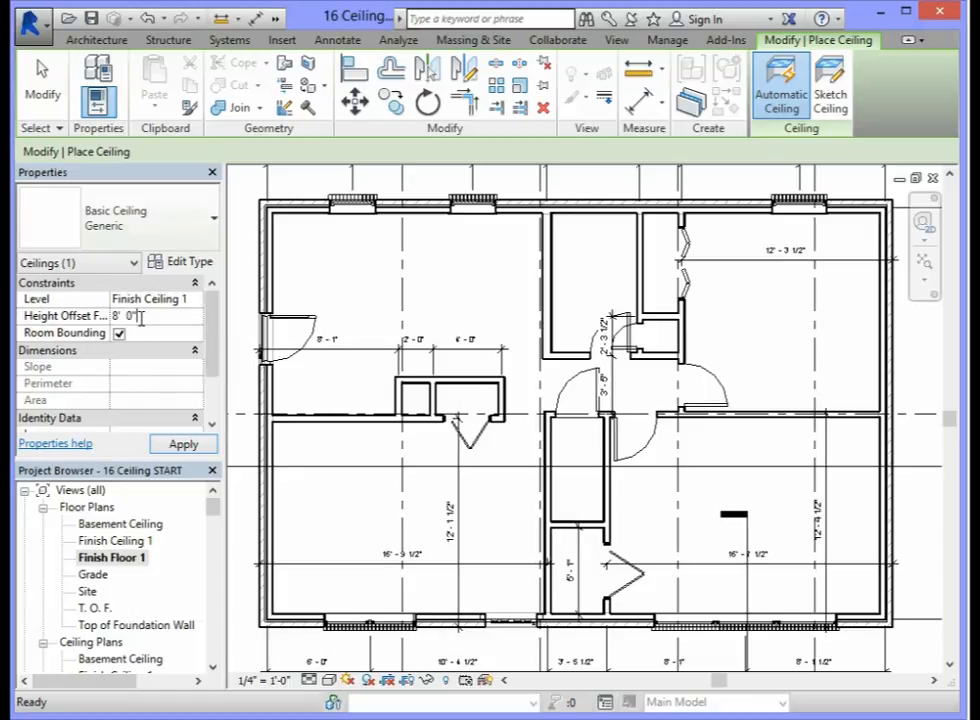
pyautogui.moveTo(141, 316); pyautogui.dragTo(97, 325)
pyautogui.write('0')
pyautogui.press('Return')
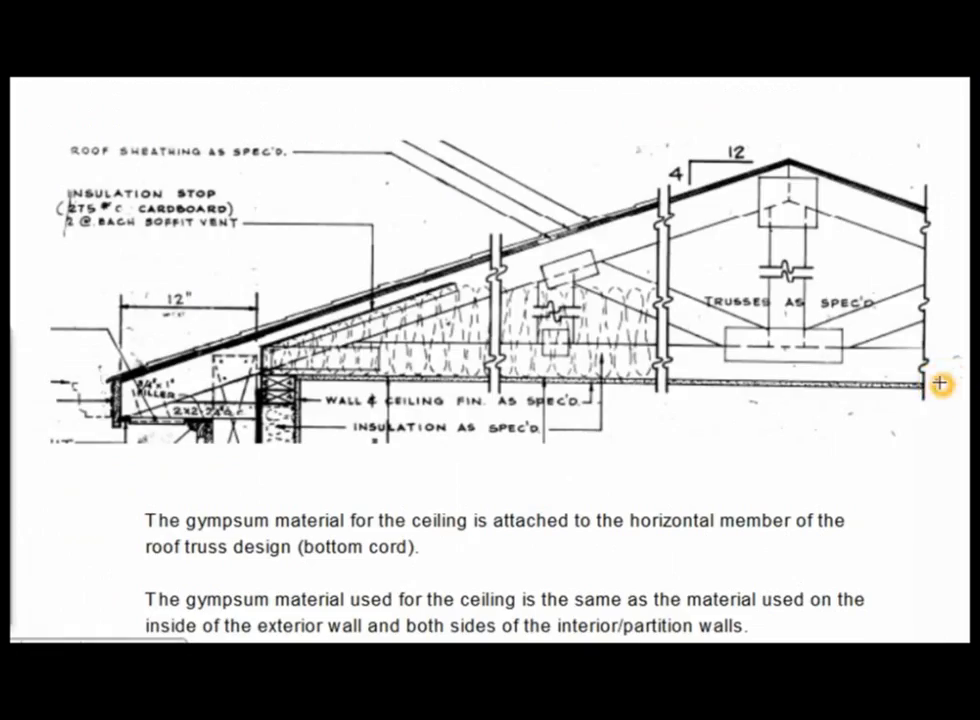
pyautogui.moveTo(933, 380); pyautogui.dragTo(206, 372)
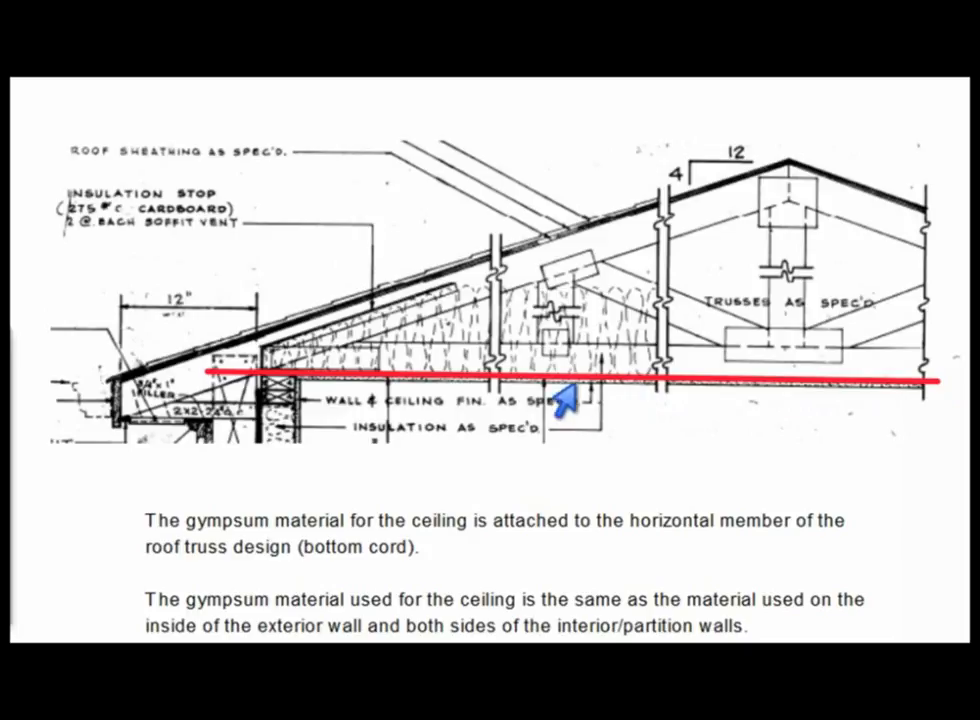
pyautogui.click(300, 385)
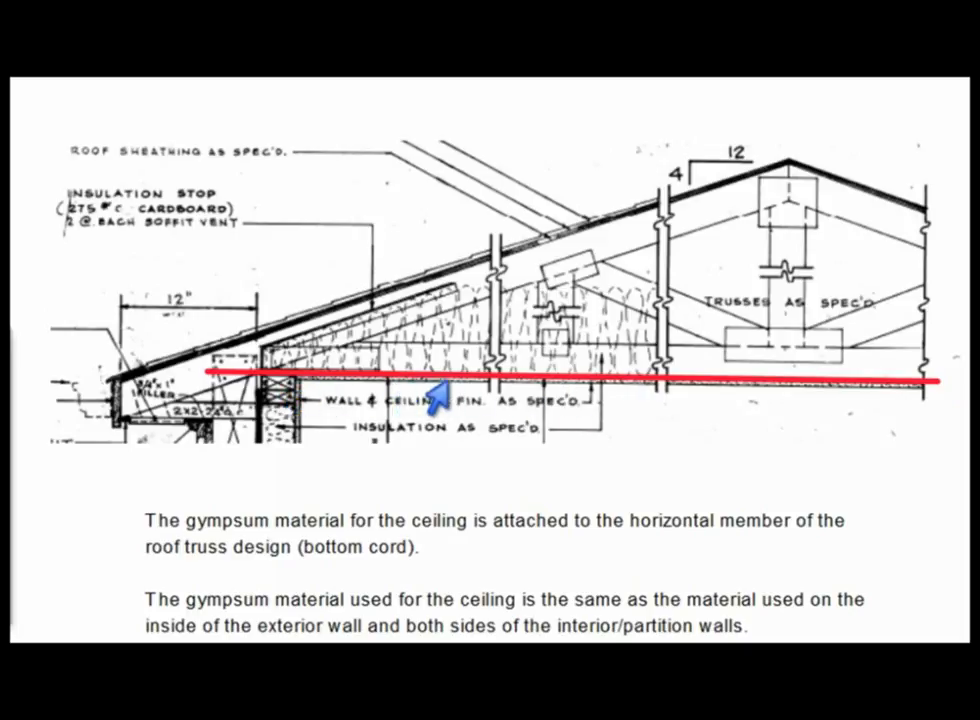
pyautogui.click(498, 388)
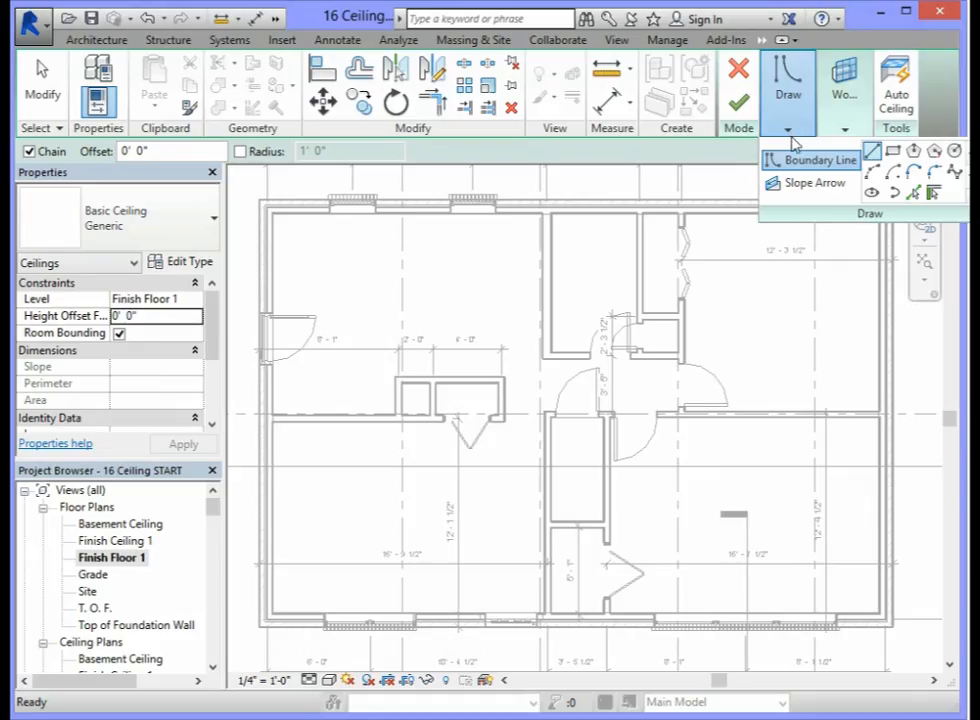
# Using Pick Walls, add ceiling boundary lines along the closet partition and the lower exterior wall's inside faces in the lower-right room.
pyautogui.click(933, 194)
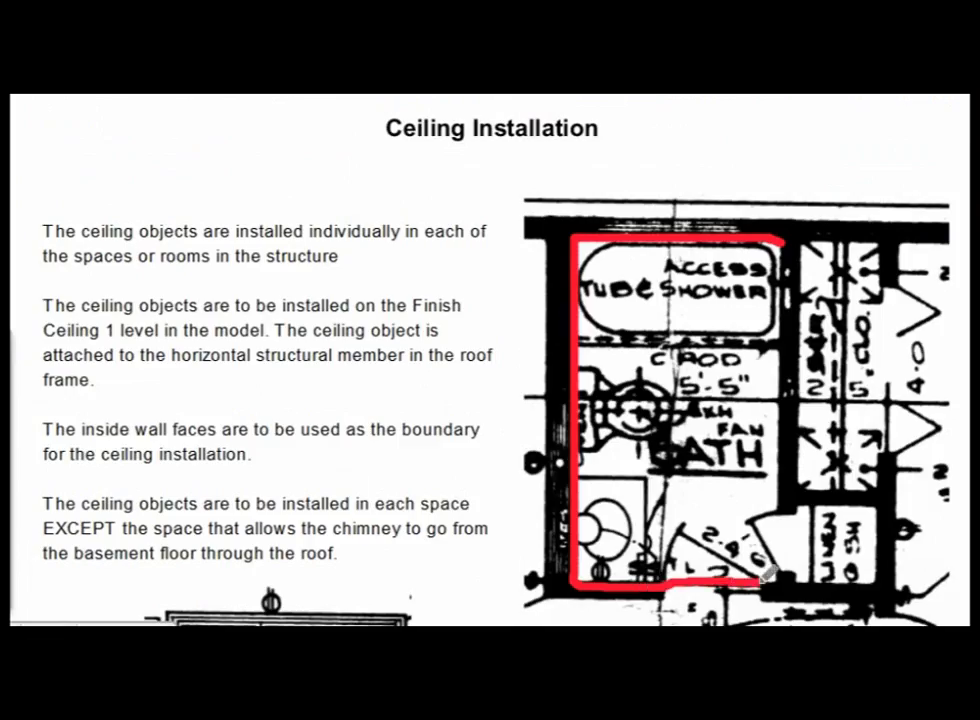
pyautogui.moveTo(766, 575)
pyautogui.mouseDown()
pyautogui.moveTo(775, 578)
pyautogui.moveTo(784, 472)
pyautogui.moveTo(789, 244)
pyautogui.mouseUp()
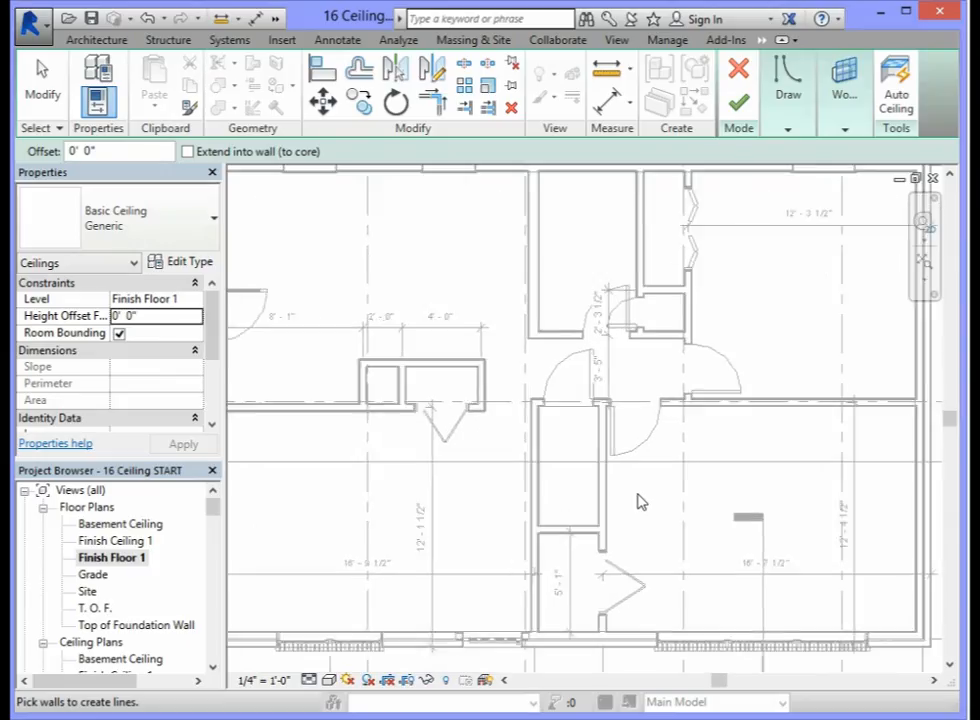
pyautogui.scroll(3, 637, 501)
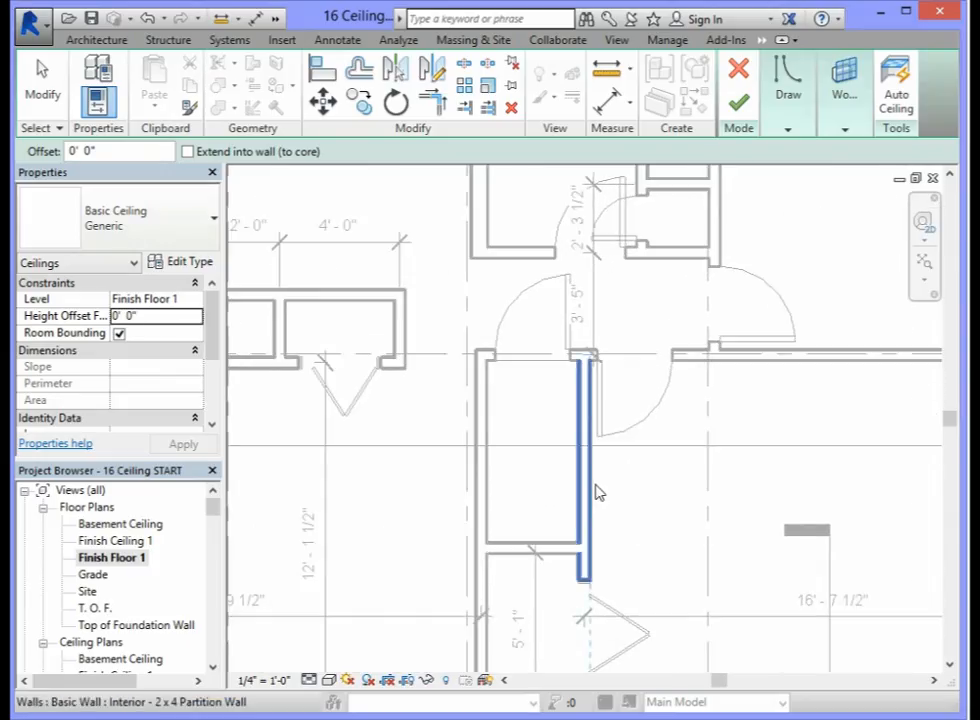
pyautogui.click(597, 492)
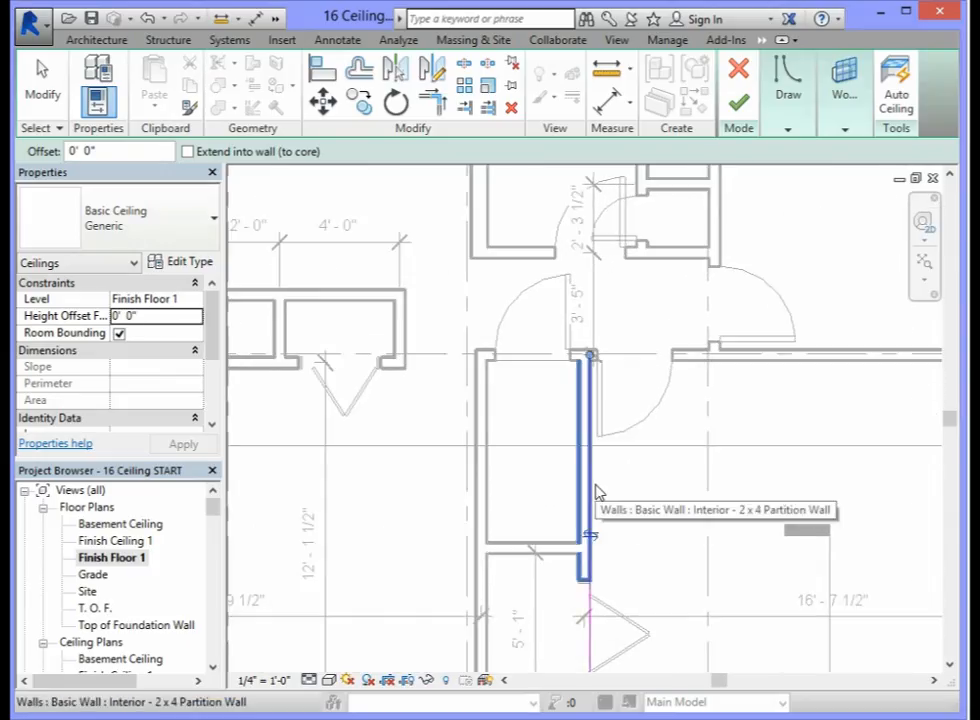
pyautogui.scroll(1, 597, 492)
pyautogui.scroll(-2, 595, 505)
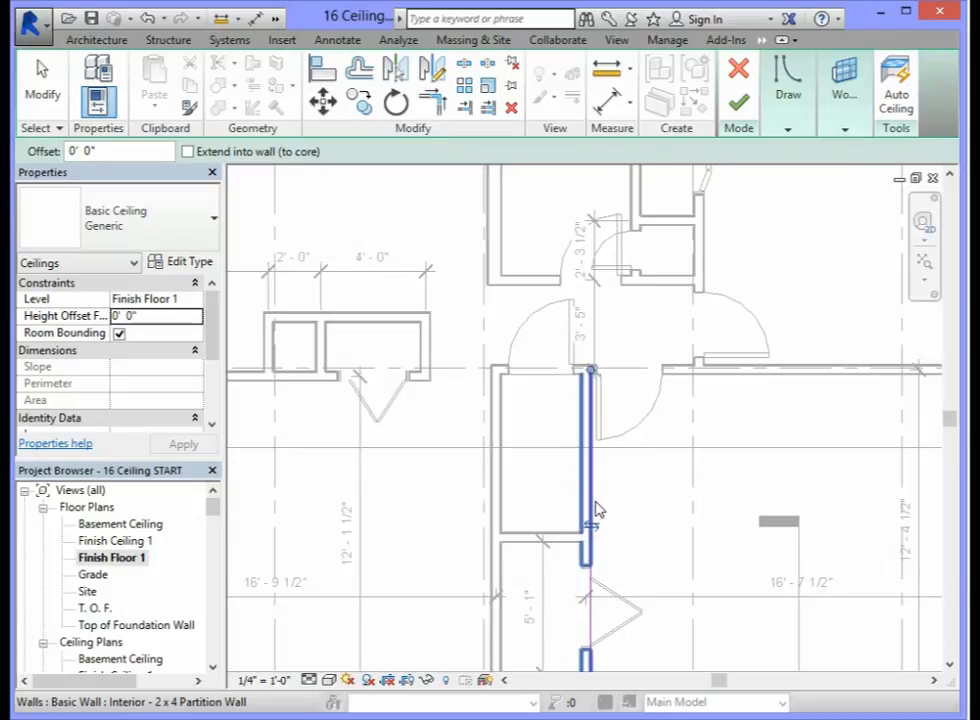
pyautogui.scroll(2, 595, 508)
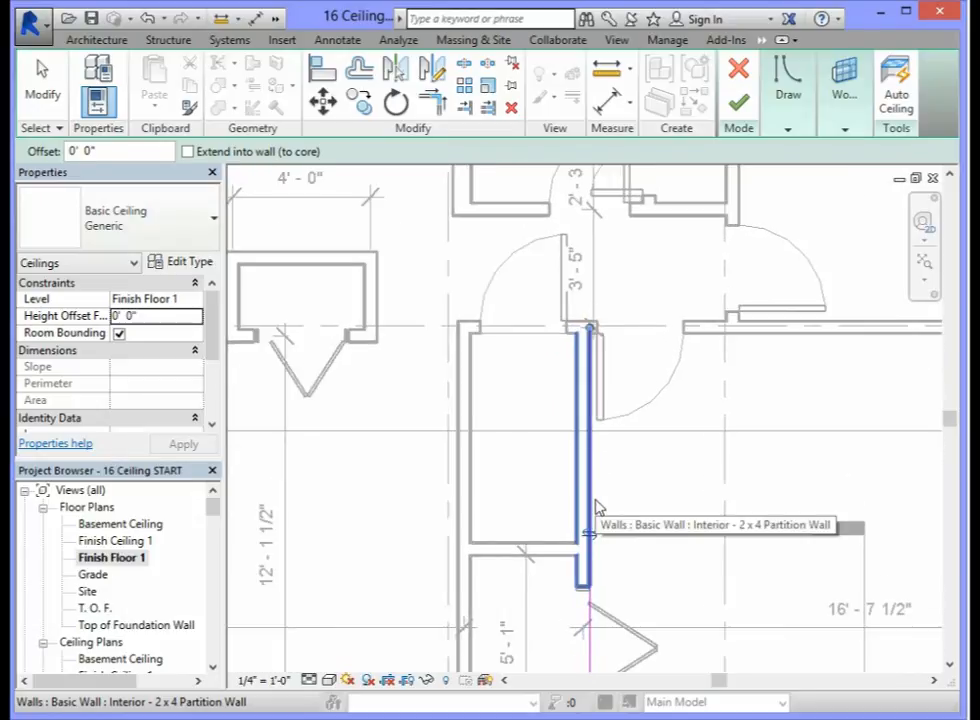
pyautogui.moveTo(595, 500); pyautogui.dragTo(560, 394, button='middle')
pyautogui.click(614, 620)
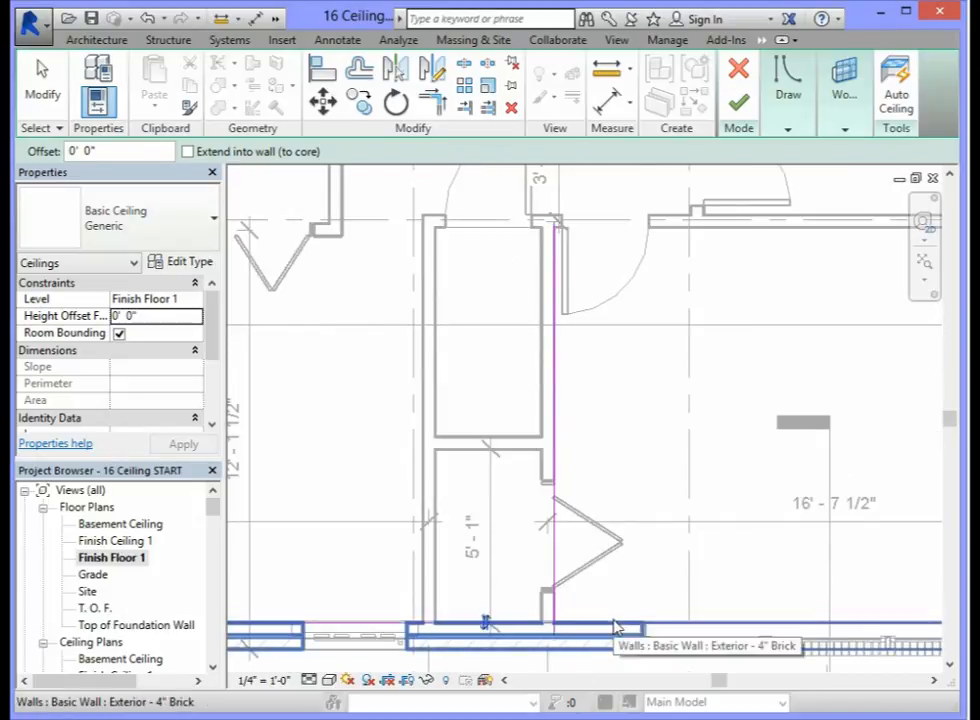
# Pick the inside faces of the right exterior wall and the upper partition wall as the room's remaining ceiling boundary lines.
pyautogui.scroll(-4, 640, 610)
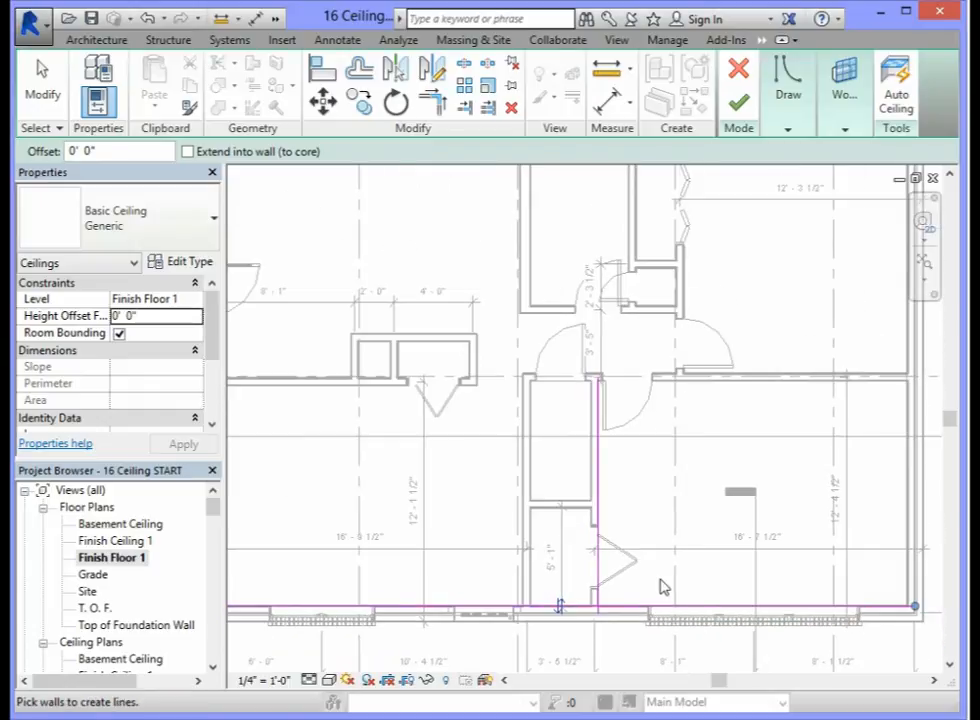
pyautogui.scroll(3, 840, 530)
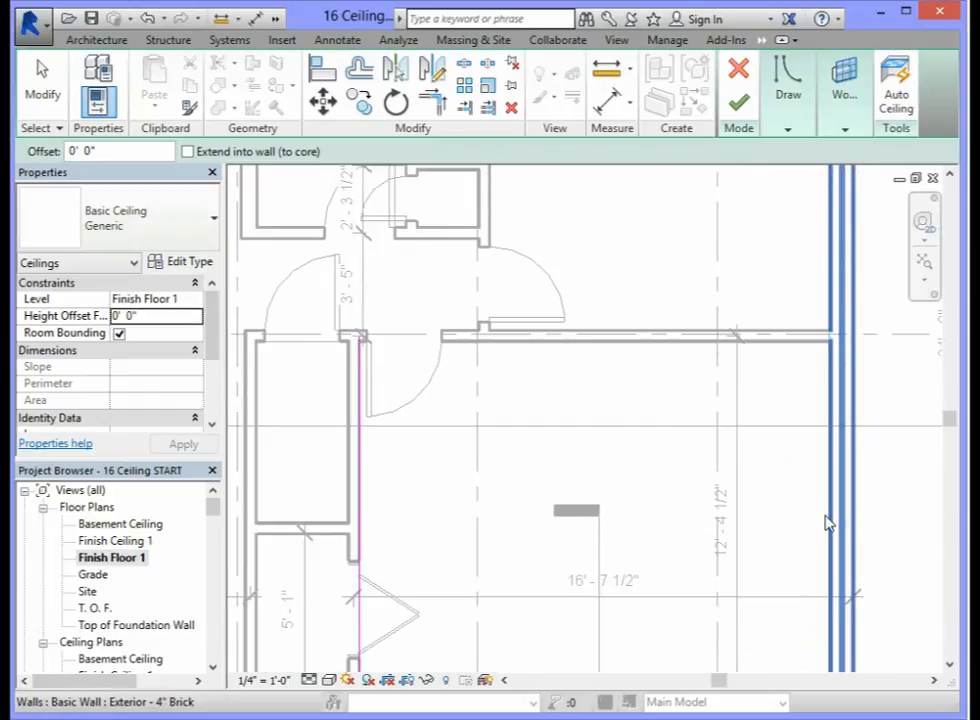
pyautogui.click(830, 519)
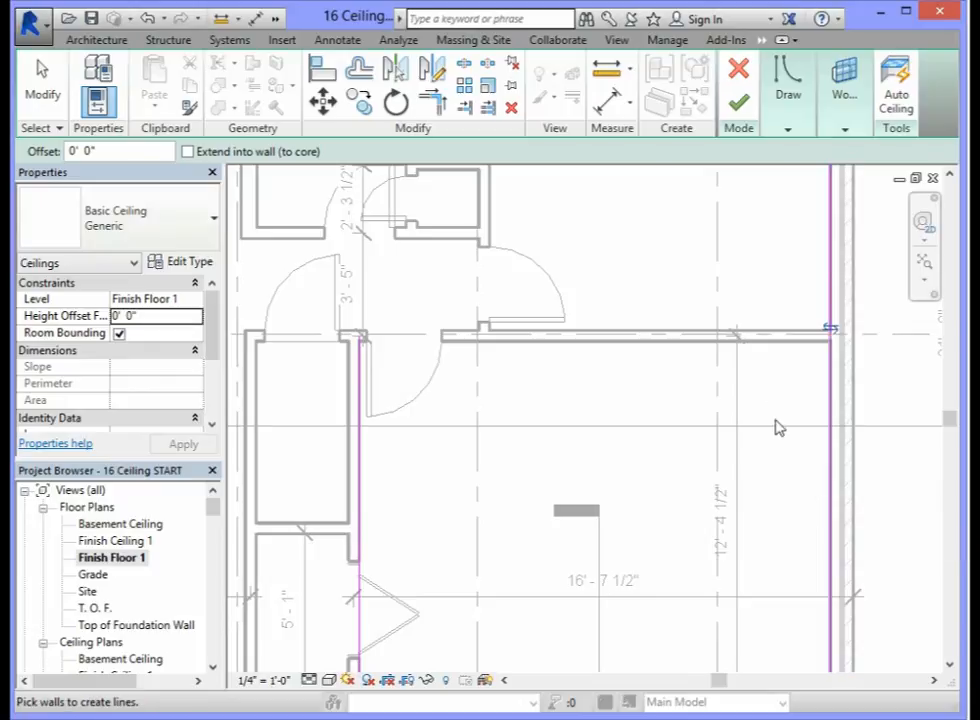
pyautogui.click(770, 352)
pyautogui.scroll(-3, 615, 457)
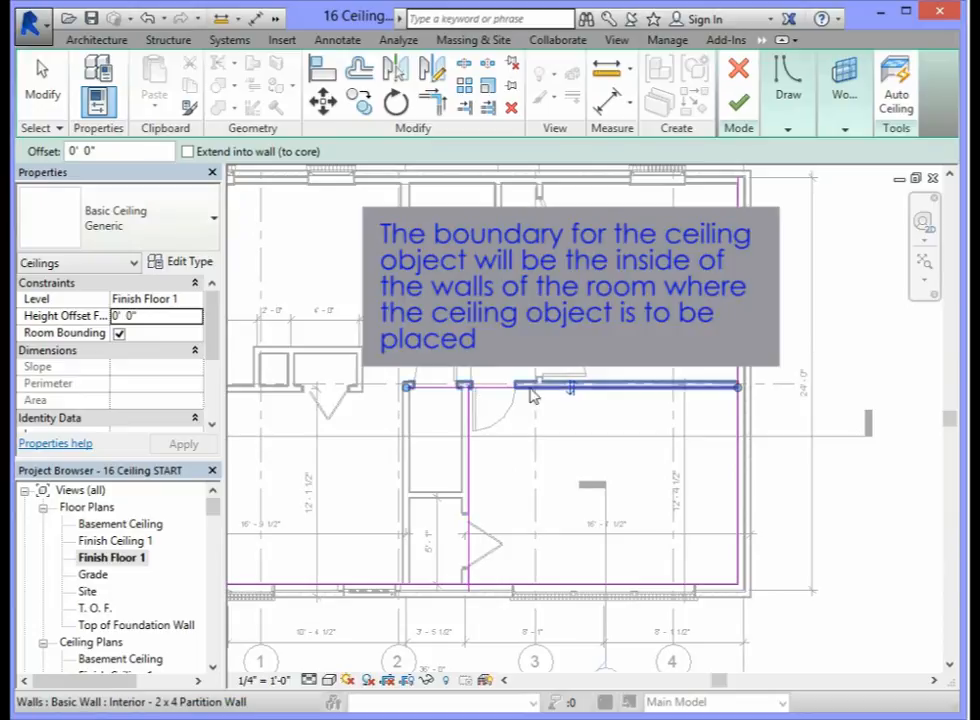
pyautogui.scroll(2, 572, 395)
pyautogui.scroll(1, 572, 395)
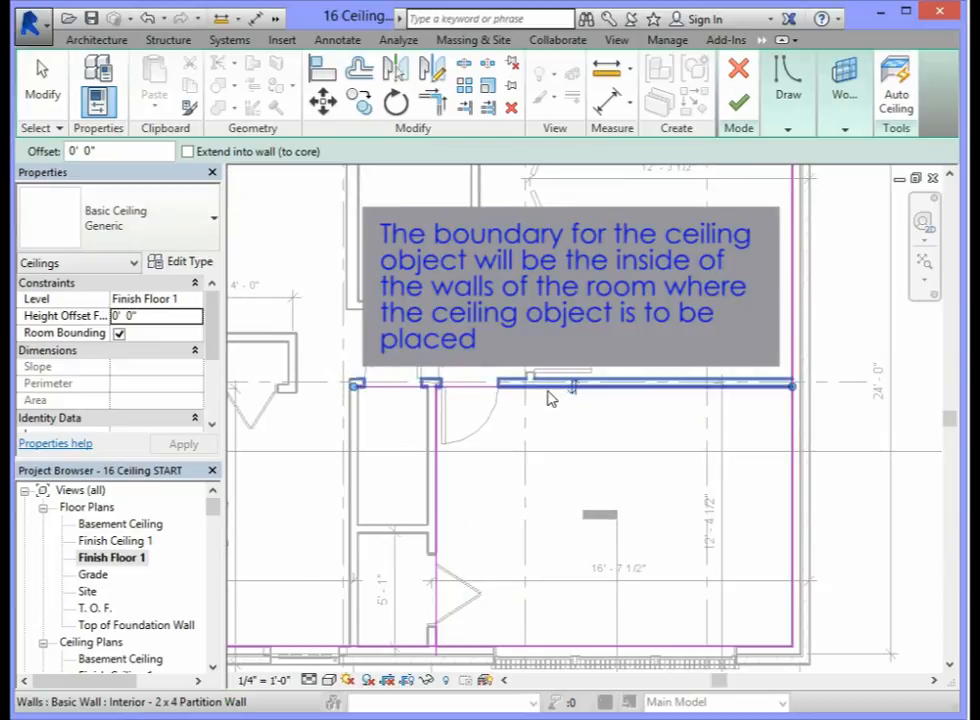
# Trim the closet-side and upper boundary lines to a corner beside the room's door, keeping the segments around the room.
pyautogui.click(443, 472)
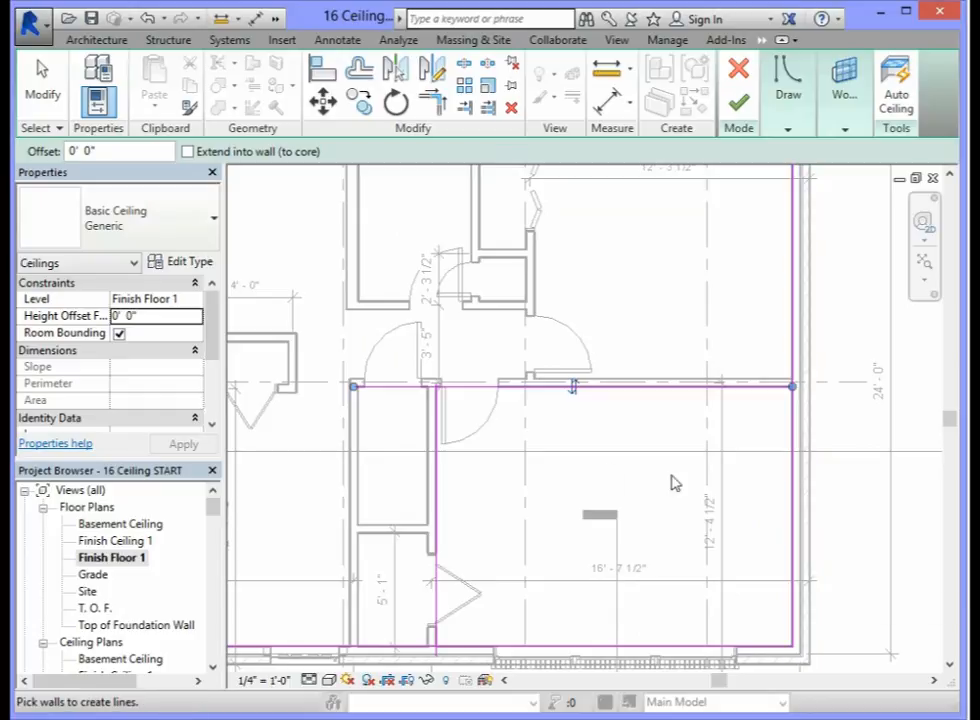
pyautogui.scroll(2, 441, 385)
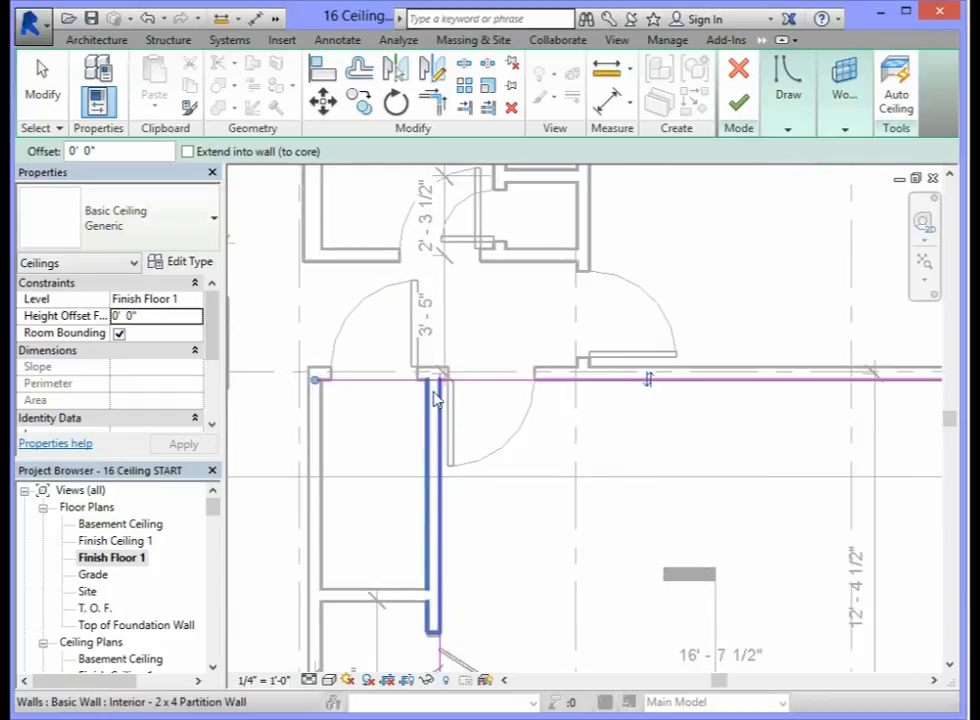
pyautogui.click(443, 394)
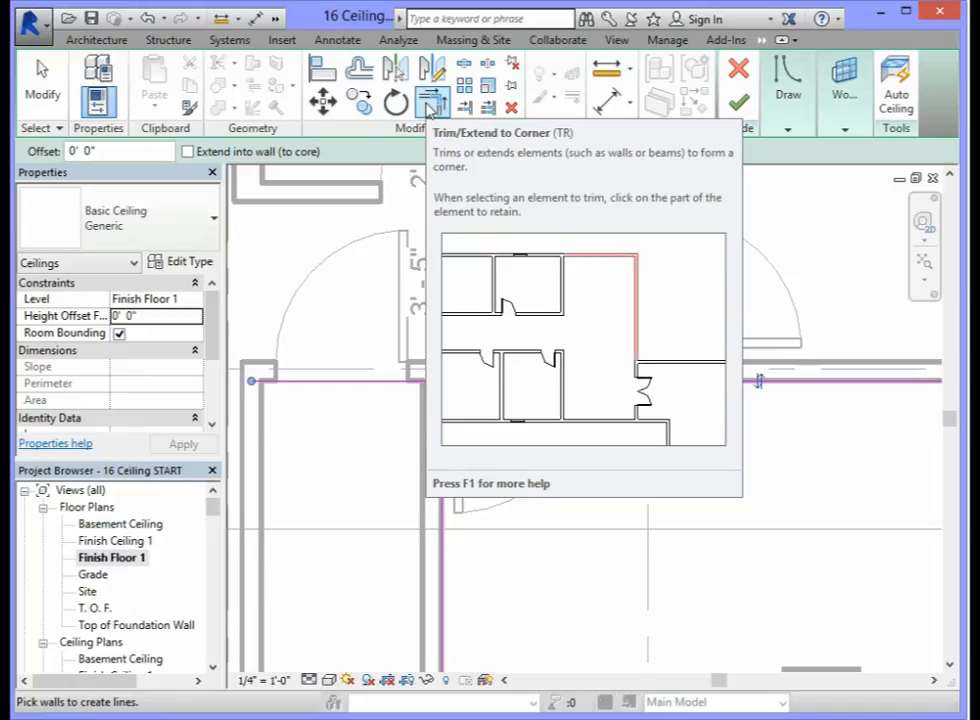
pyautogui.click(430, 106)
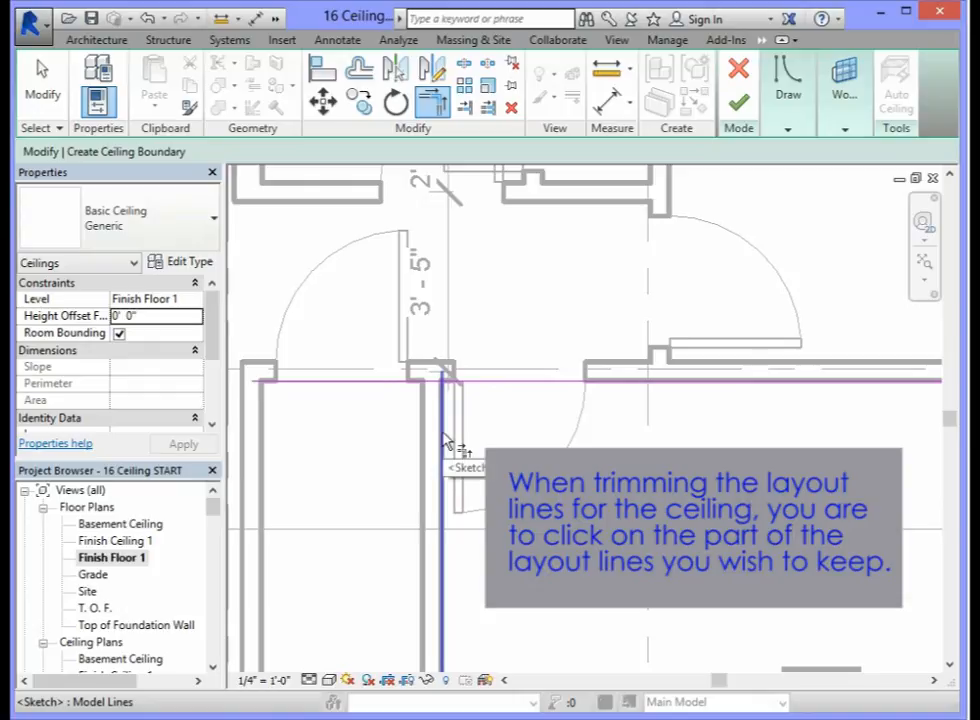
pyautogui.click(496, 392)
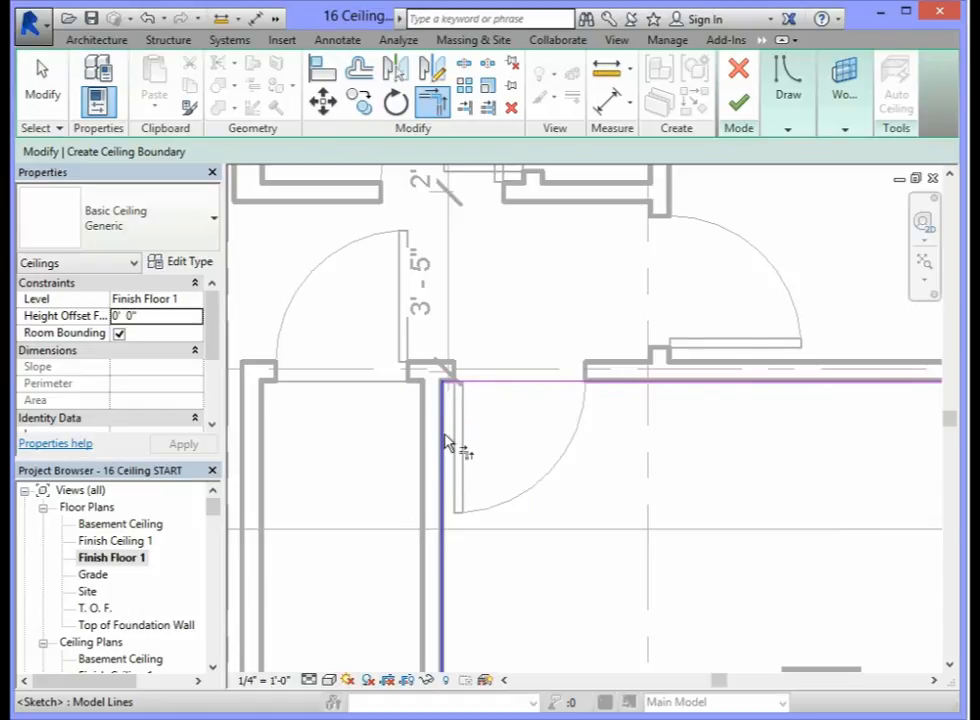
# Trim the closet-side and lower exterior wall boundary lines to a corner at the room's lower-left, keeping the room side.
pyautogui.scroll(-6, 496, 446)
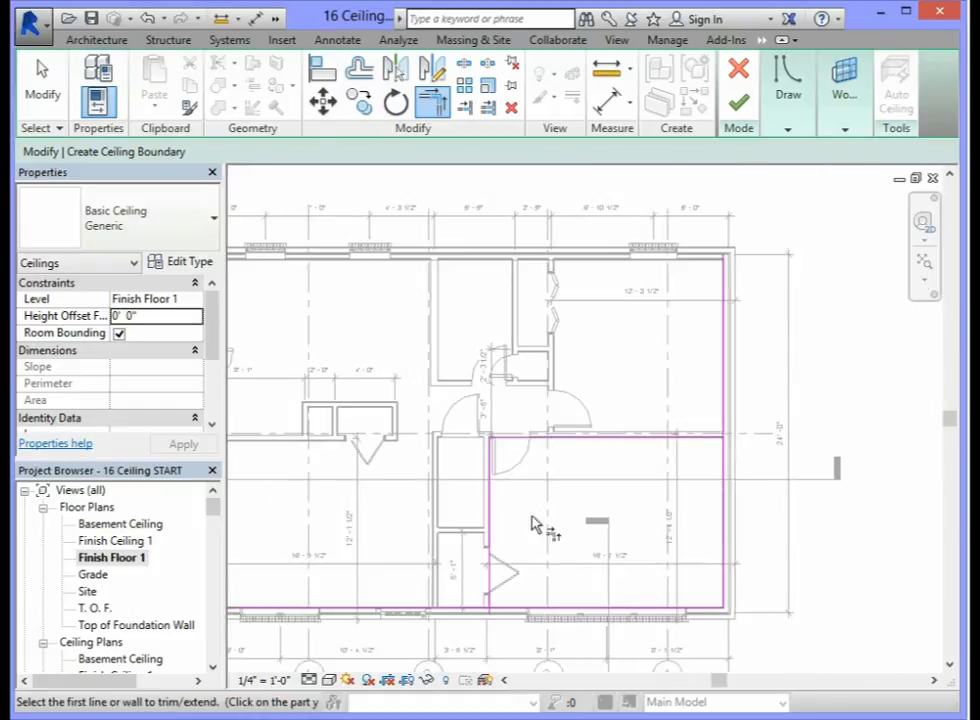
pyautogui.scroll(6, 503, 639)
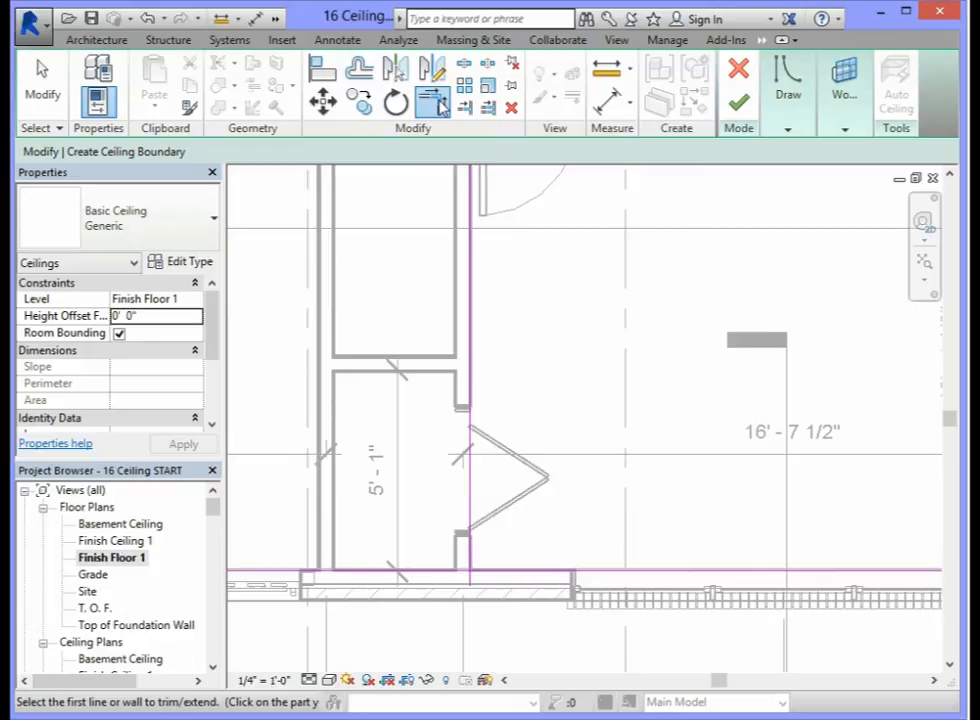
pyautogui.click(473, 493)
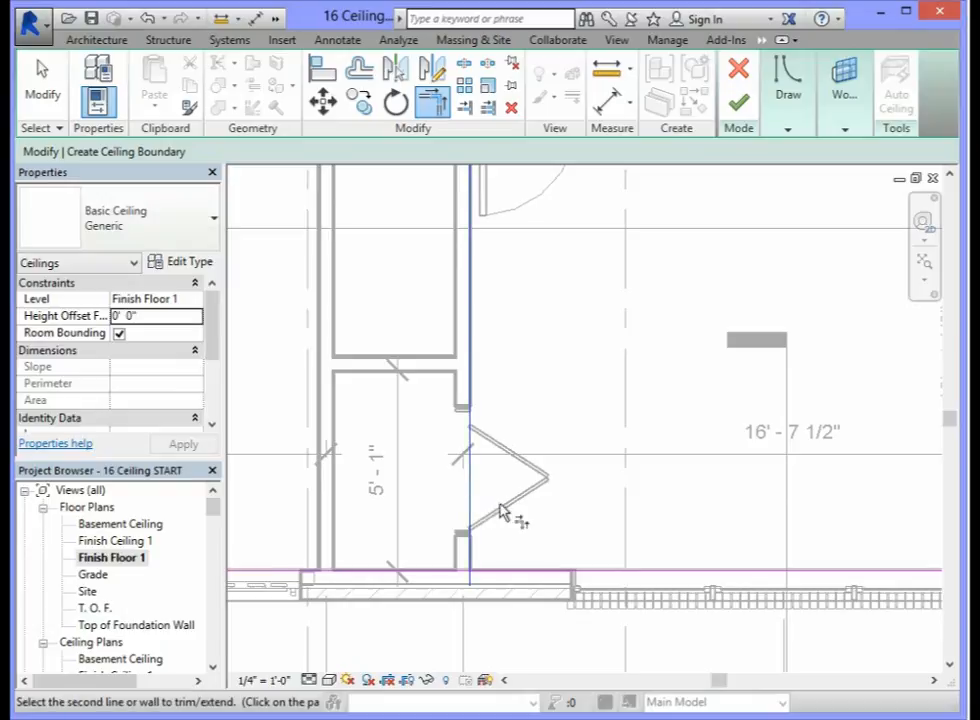
pyautogui.click(517, 573)
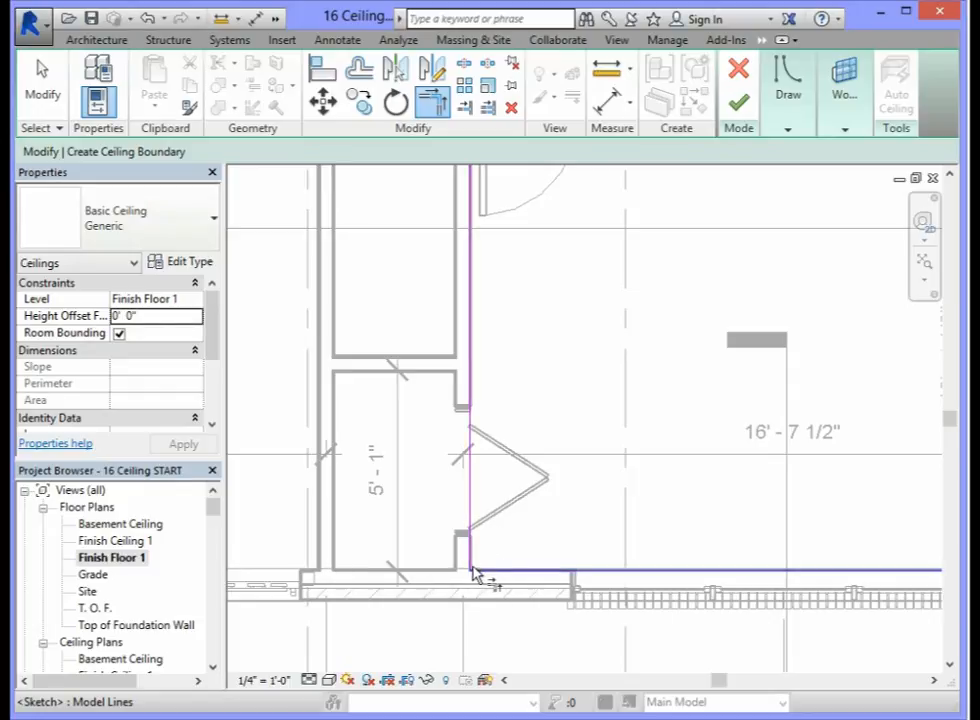
# Trim the right exterior wall and upper partition boundary lines to a corner at the lower-right room's upper-right, and finish the ceiling sketch.
pyautogui.scroll(-3, 672, 545)
pyautogui.scroll(-1, 672, 545)
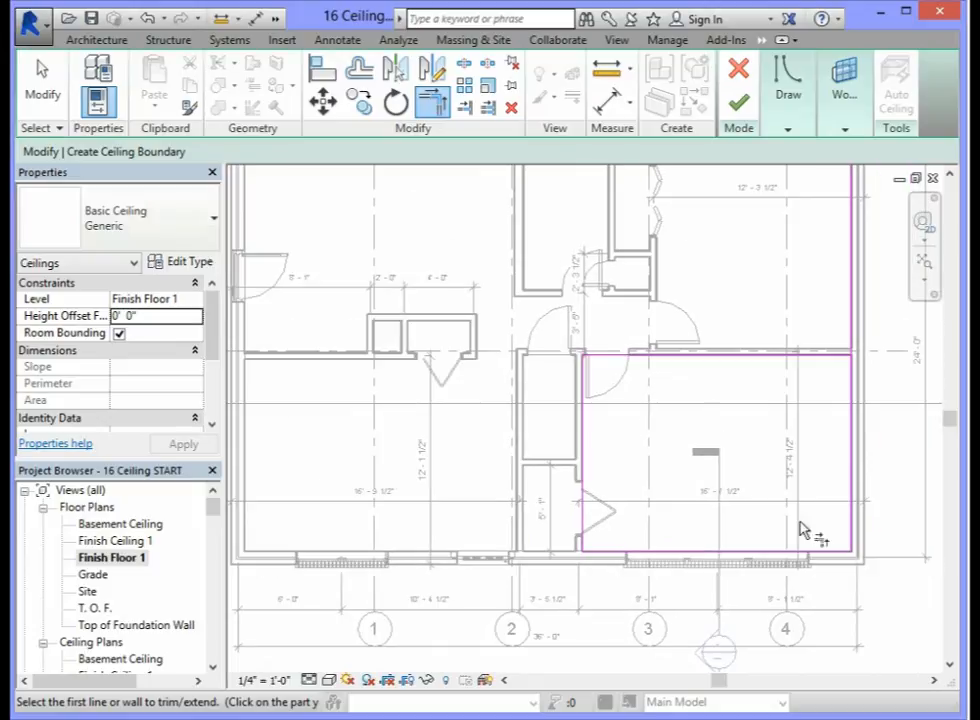
pyautogui.scroll(4, 853, 536)
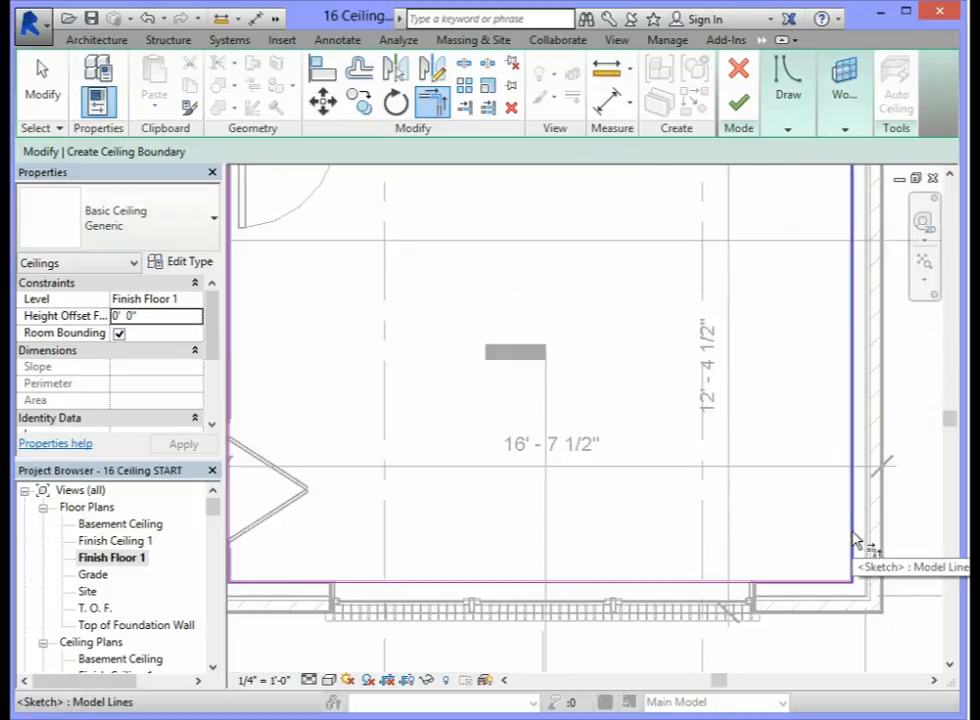
pyautogui.scroll(-4, 864, 547)
pyautogui.scroll(5, 870, 343)
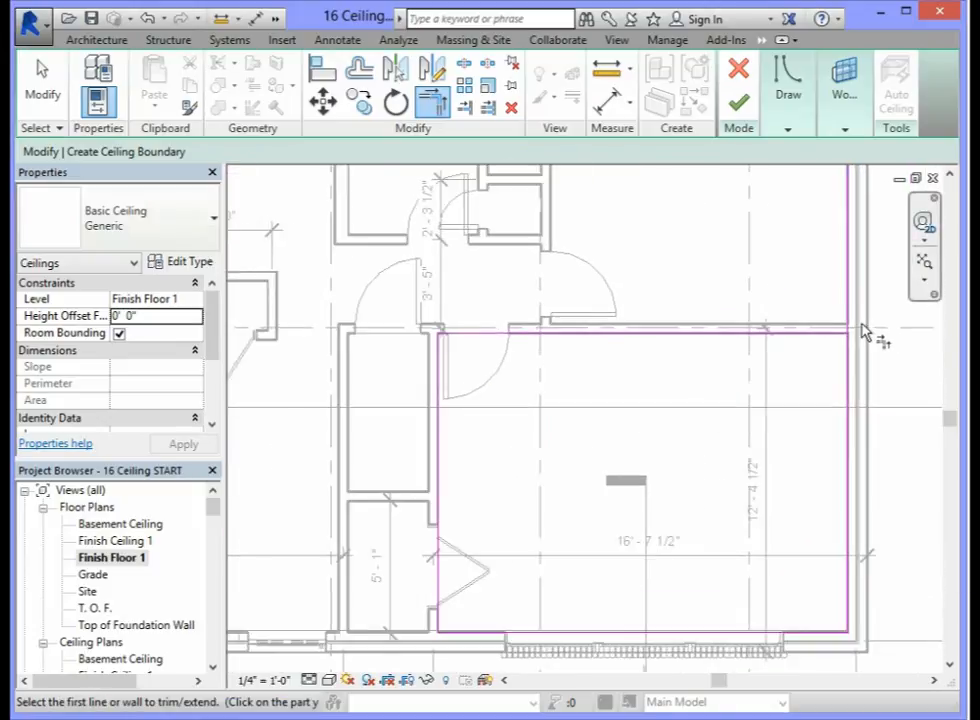
pyautogui.click(838, 445)
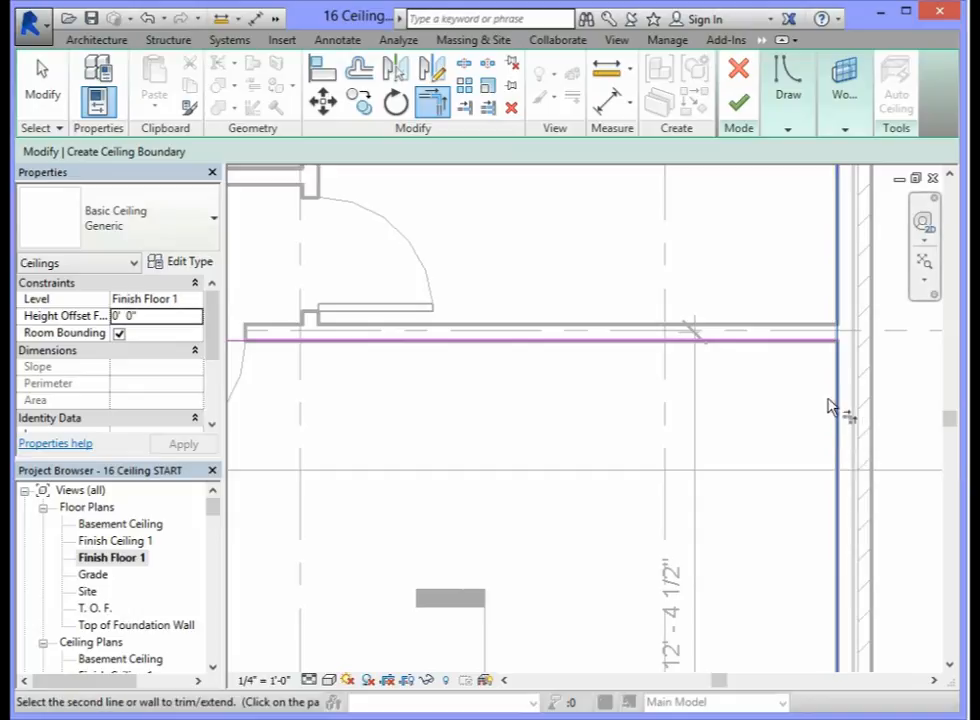
pyautogui.click(800, 346)
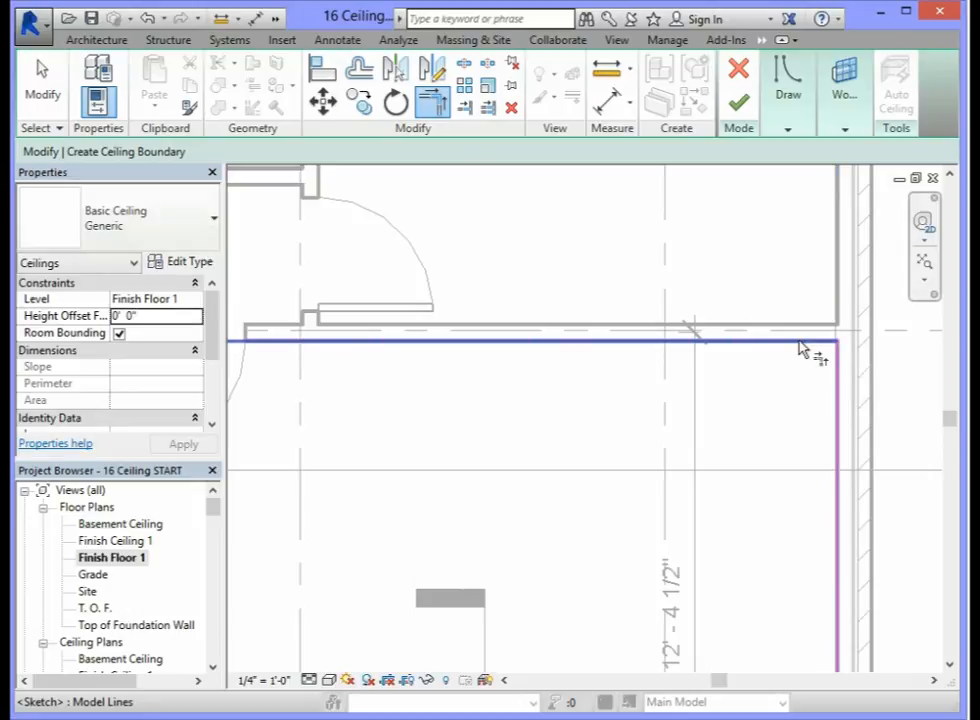
pyautogui.scroll(-3, 800, 348)
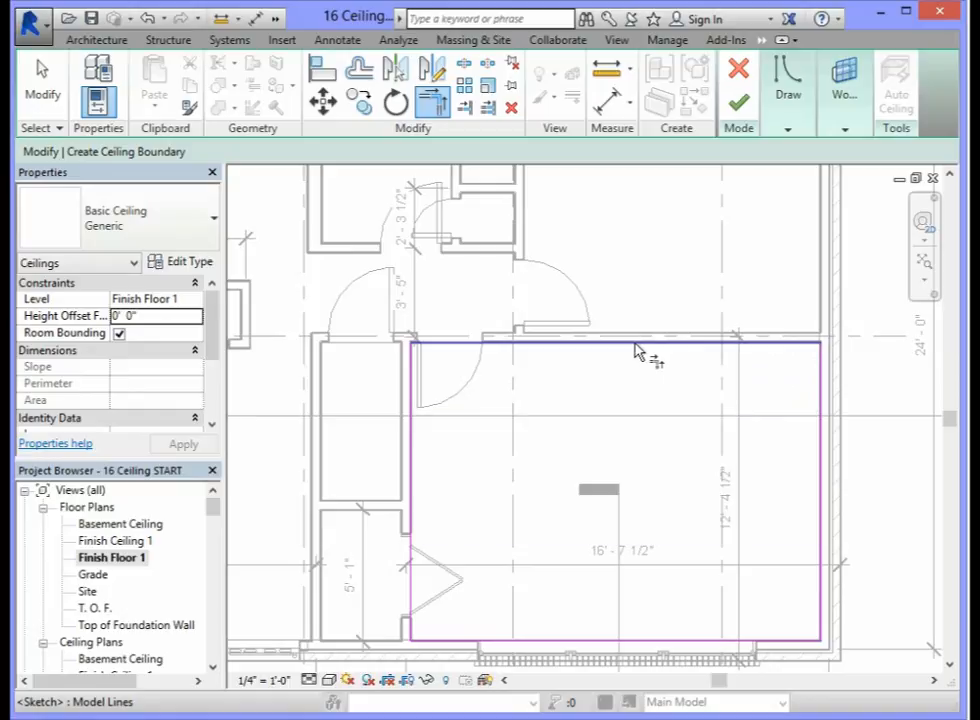
pyautogui.click(739, 106)
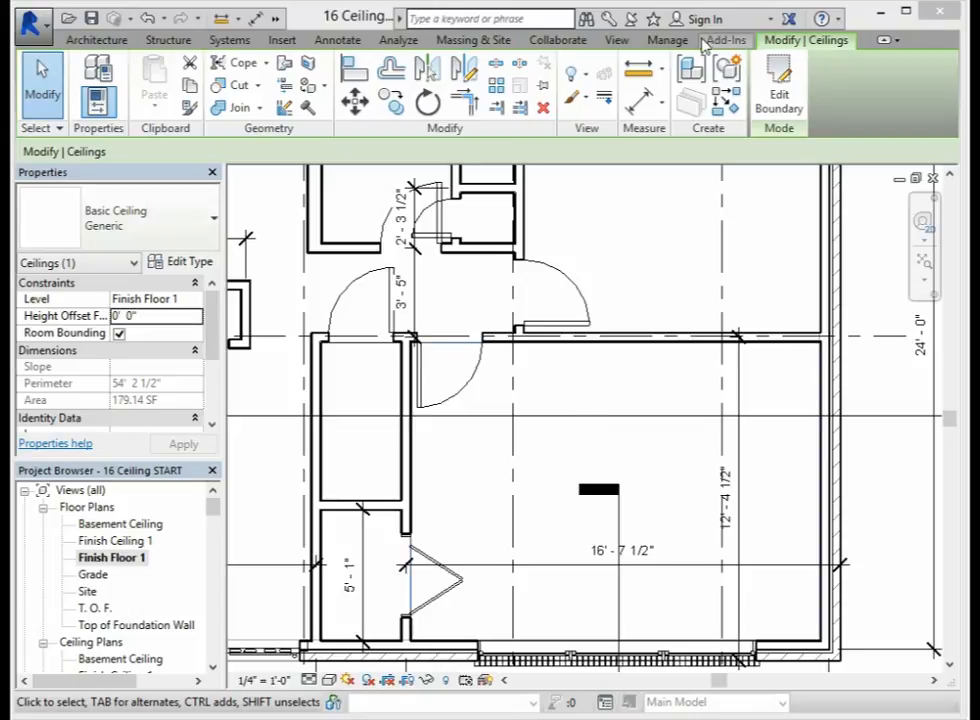
# Open the default 3D view and temporarily hide the roof's category to expose the rooms below.
pyautogui.click(619, 41)
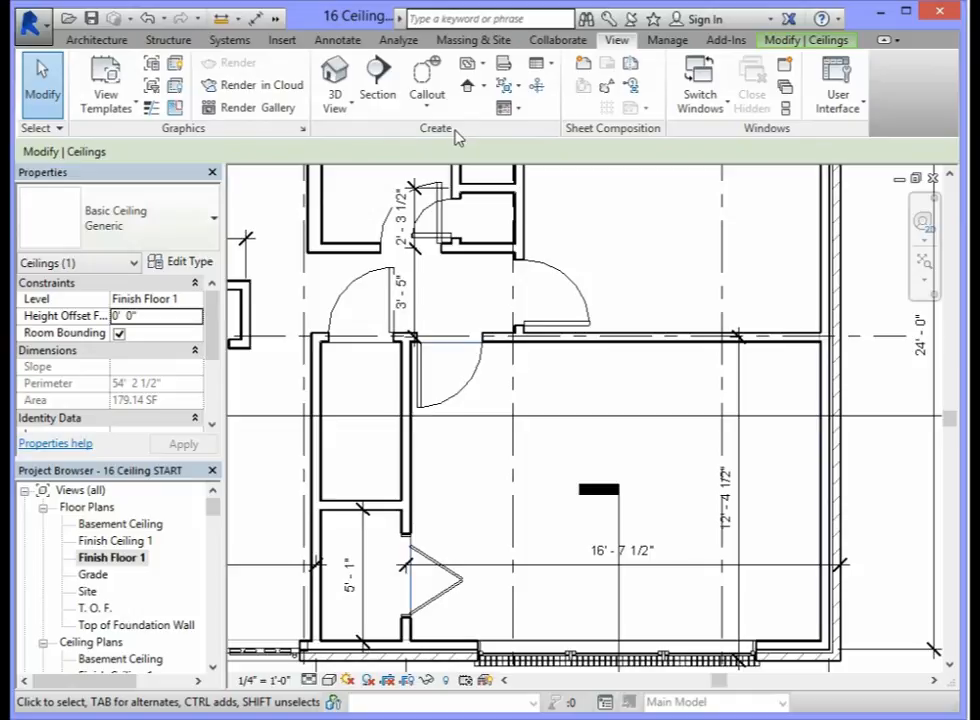
pyautogui.click(336, 75)
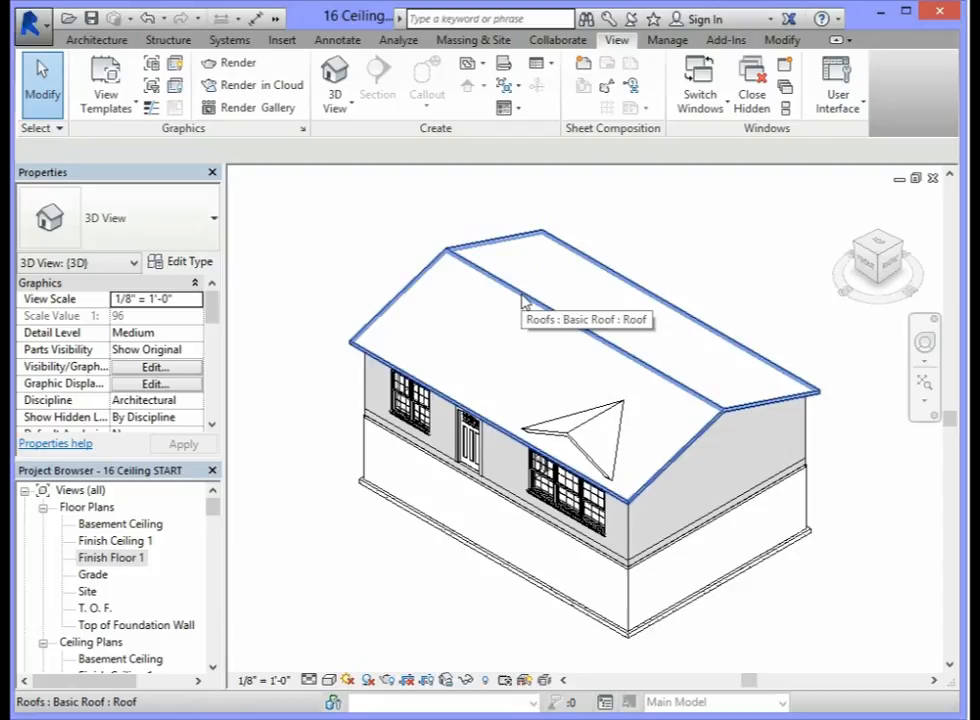
pyautogui.click(522, 299)
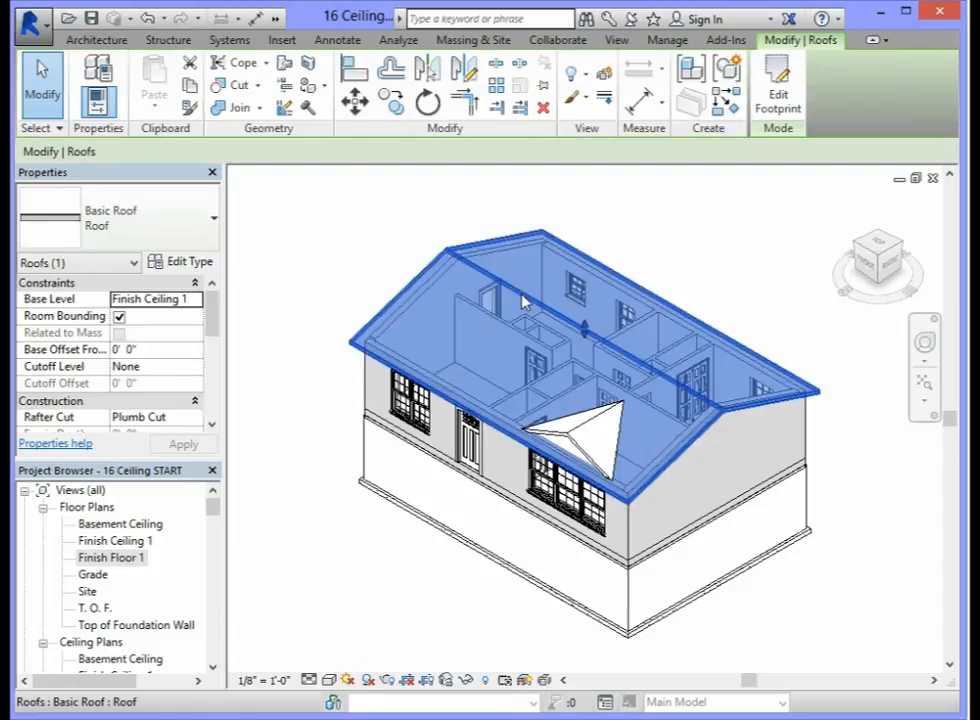
pyautogui.click(466, 681)
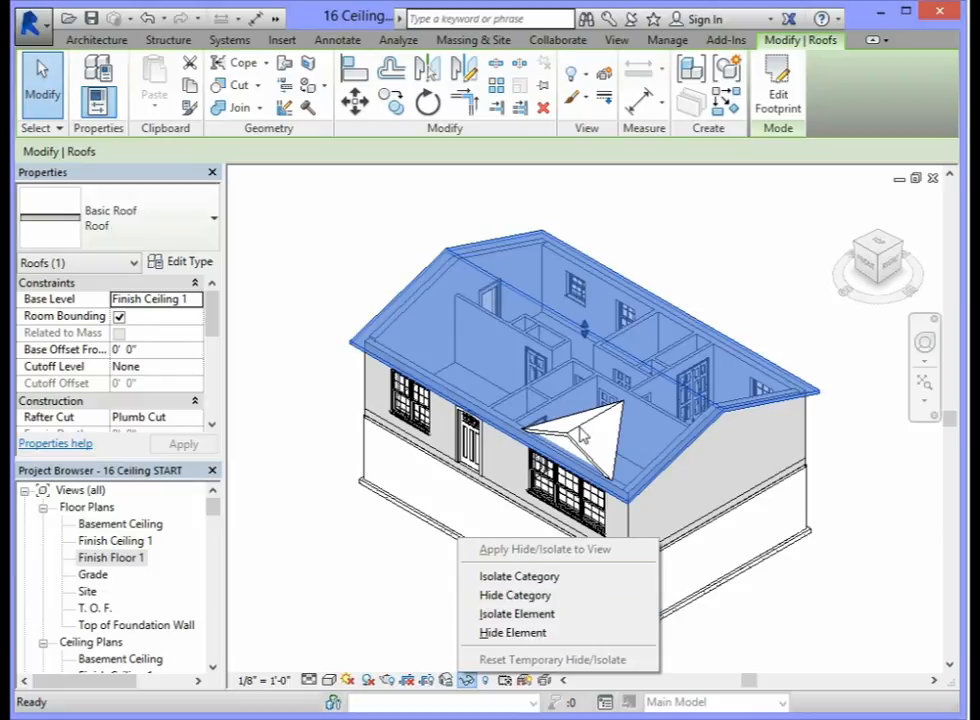
pyautogui.click(515, 596)
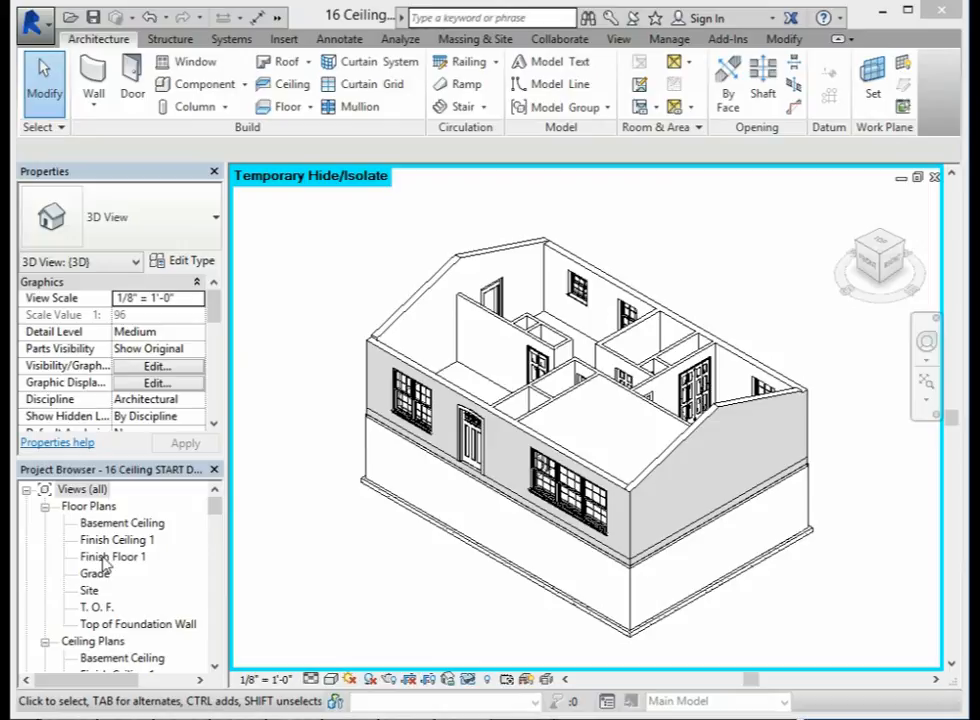
# Switch back to the Finish Floor 1 floor plan at the house's upper-right room.
pyautogui.click(104, 508)
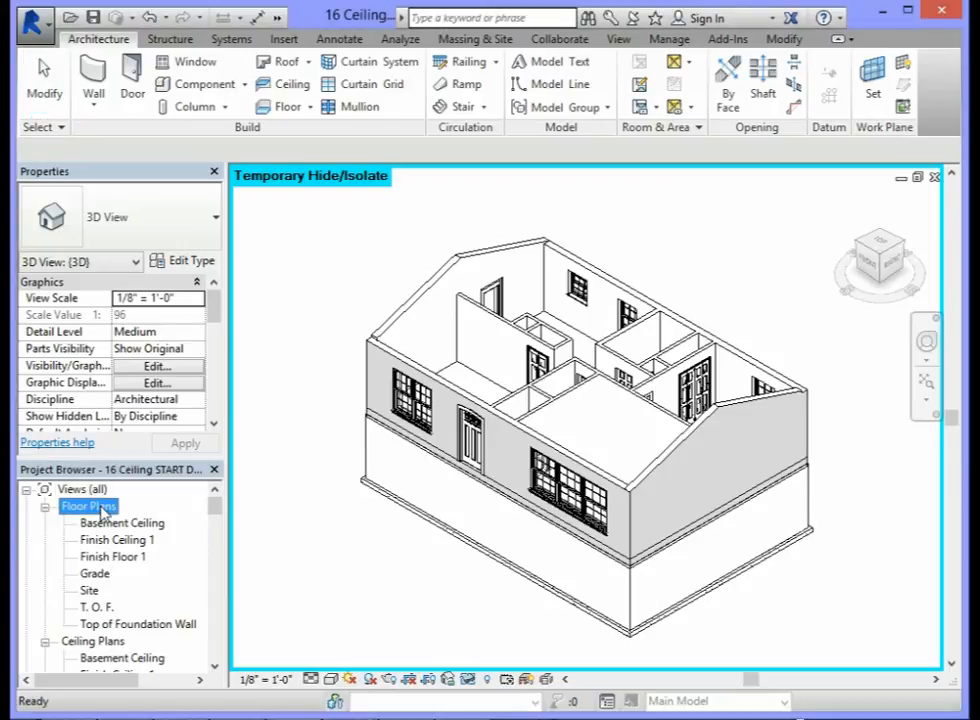
pyautogui.doubleClick(125, 557)
pyautogui.scroll(10, 600, 398)
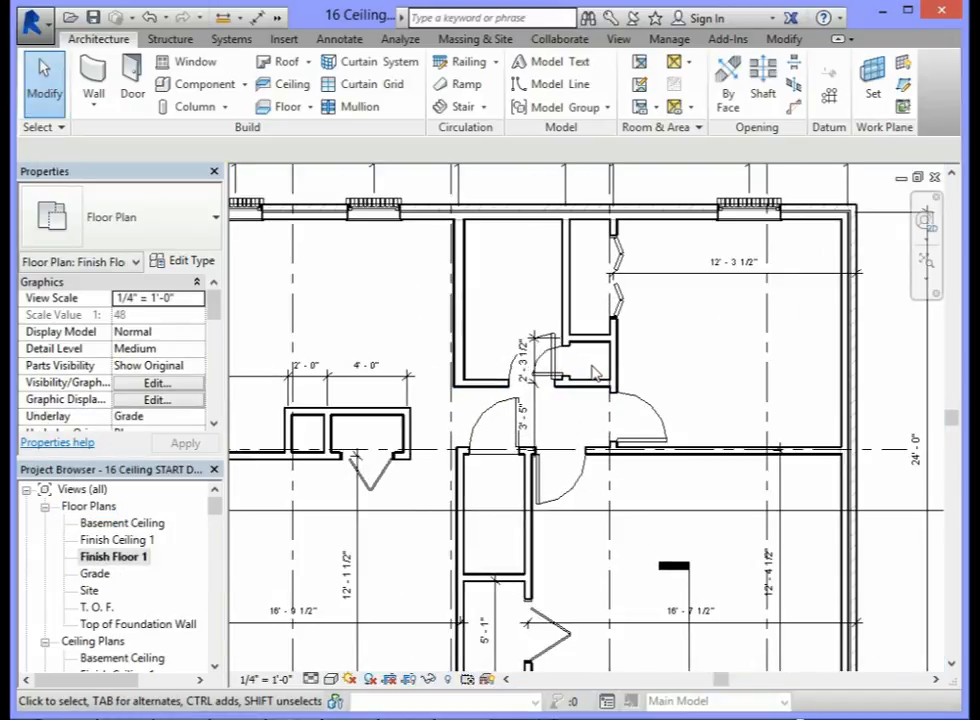
pyautogui.scroll(2, 760, 320)
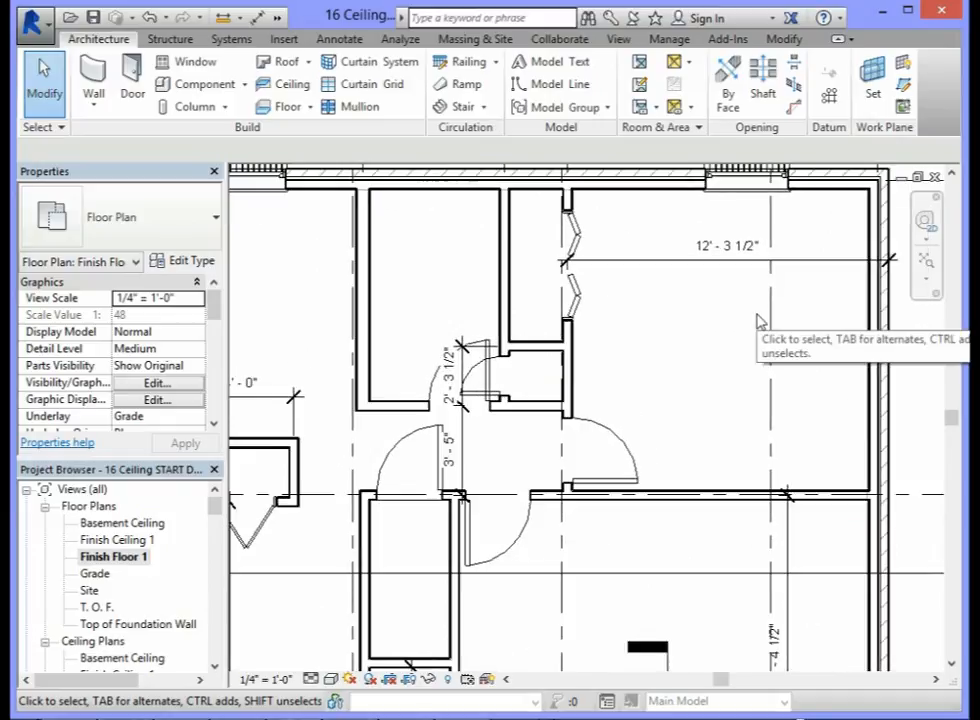
pyautogui.moveTo(951, 417); pyautogui.dragTo(951, 396)
pyautogui.scroll(2, 728, 378)
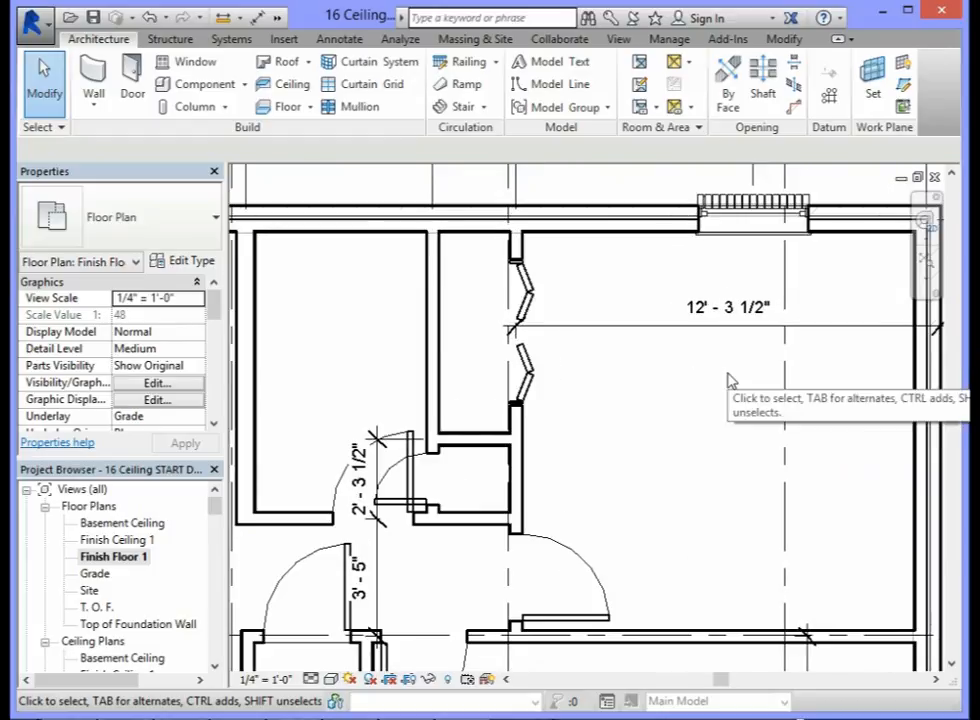
pyautogui.scroll(-1, 728, 378)
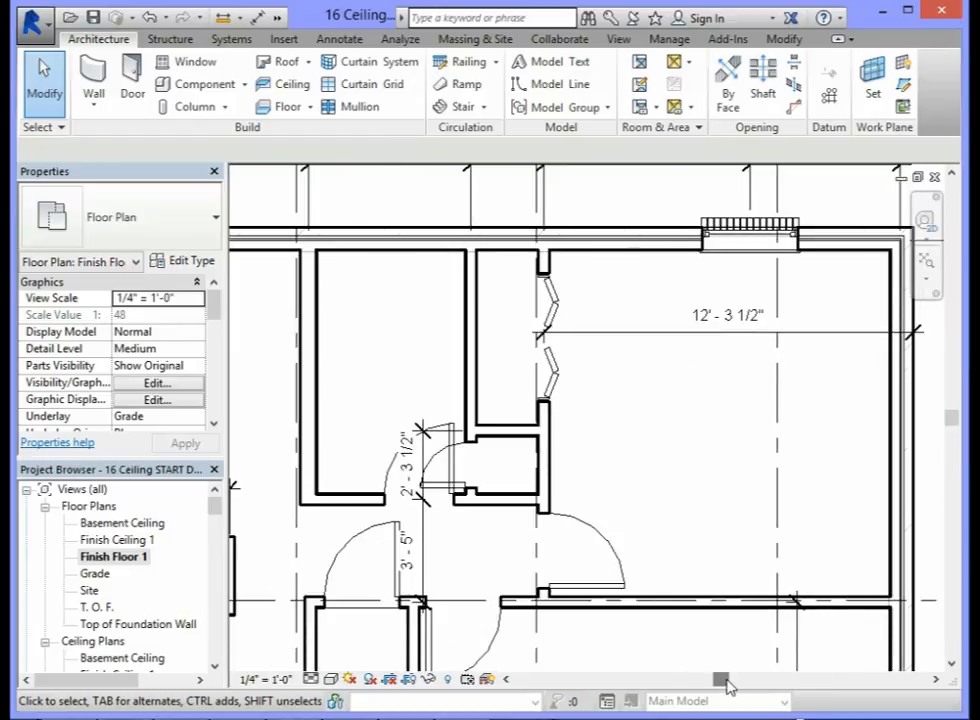
pyautogui.moveTo(728, 686); pyautogui.dragTo(736, 685)
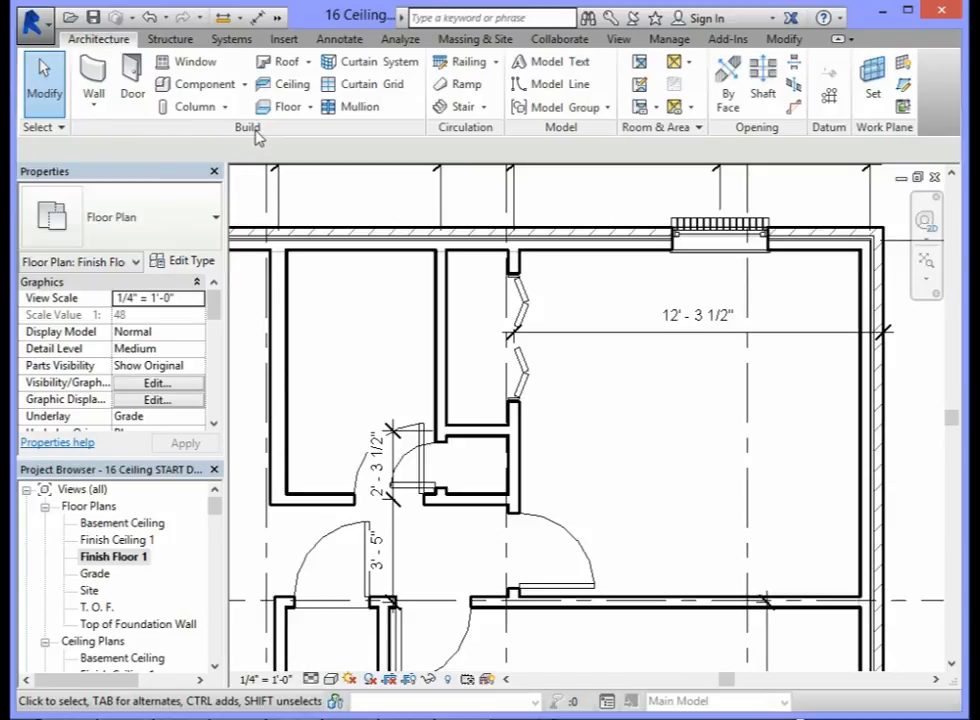
# Start a sketched generic ceiling for the upper-right room with its level set to Finish Ceiling 1.
pyautogui.click(291, 86)
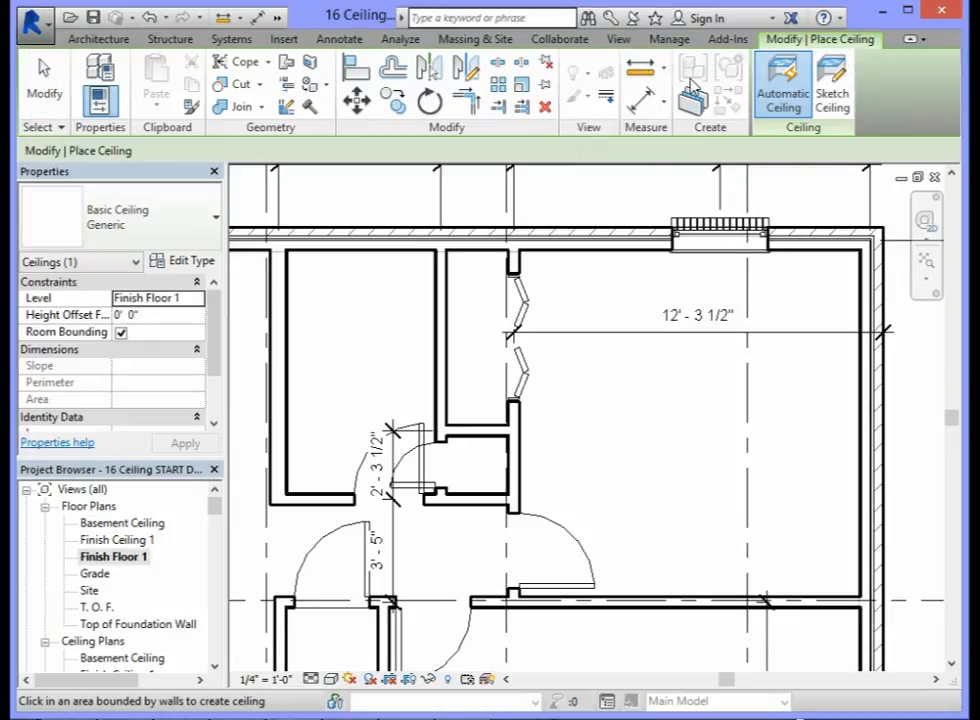
pyautogui.click(845, 92)
pyautogui.moveTo(845, 92)
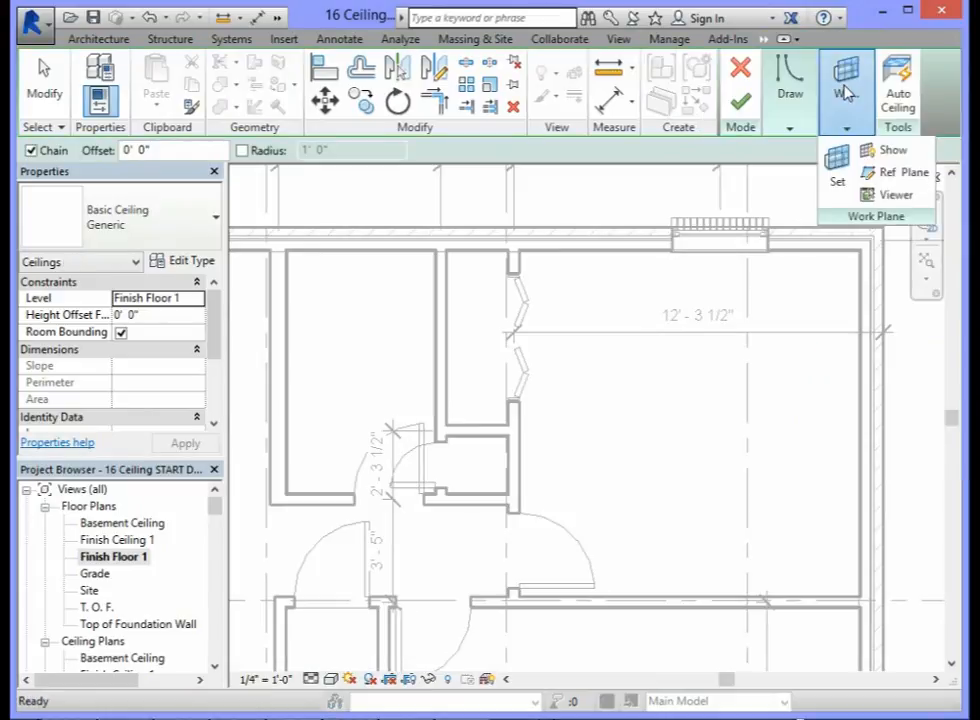
pyautogui.moveTo(790, 110)
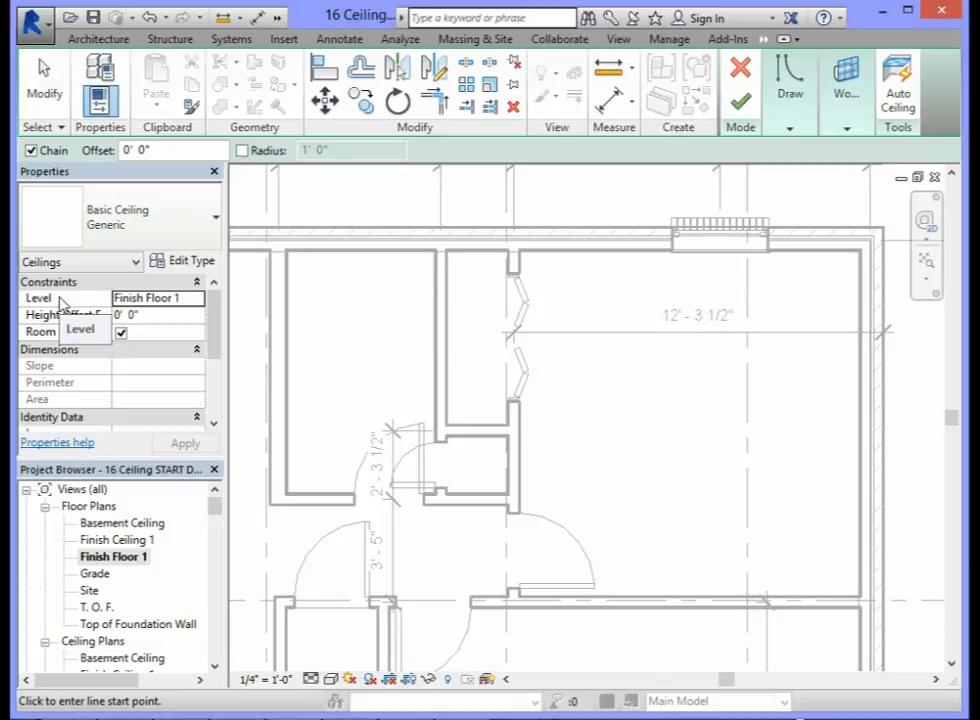
pyautogui.click(201, 305)
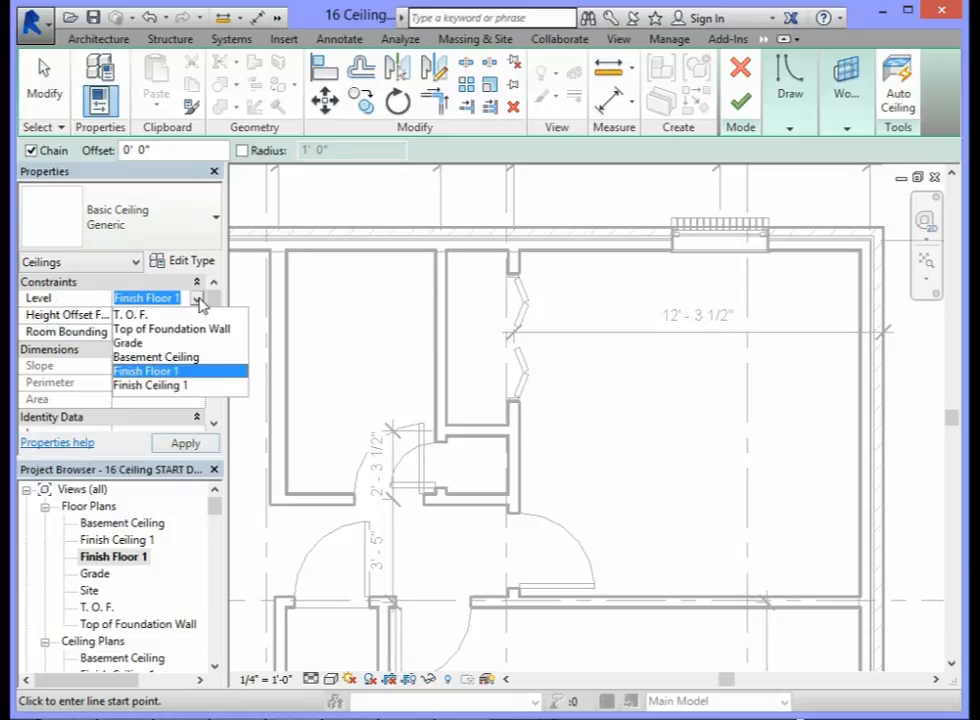
pyautogui.click(150, 385)
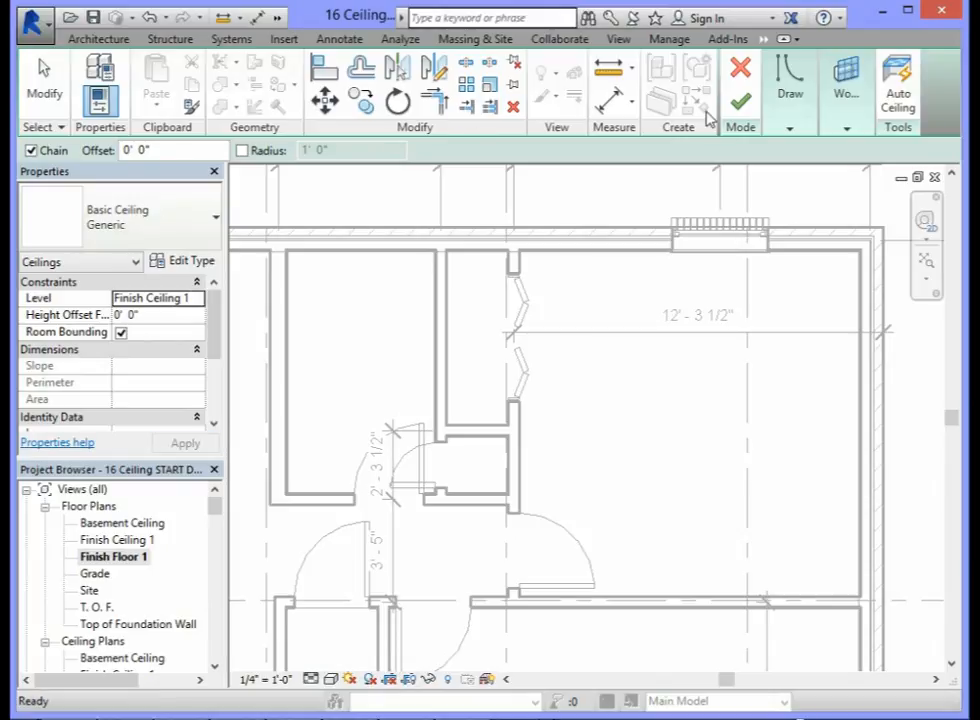
# Using Pick Walls, add ceiling boundary lines along the inside faces of the upper-right room's upper exterior, closet, lower partition and right exterior walls.
pyautogui.click(790, 129)
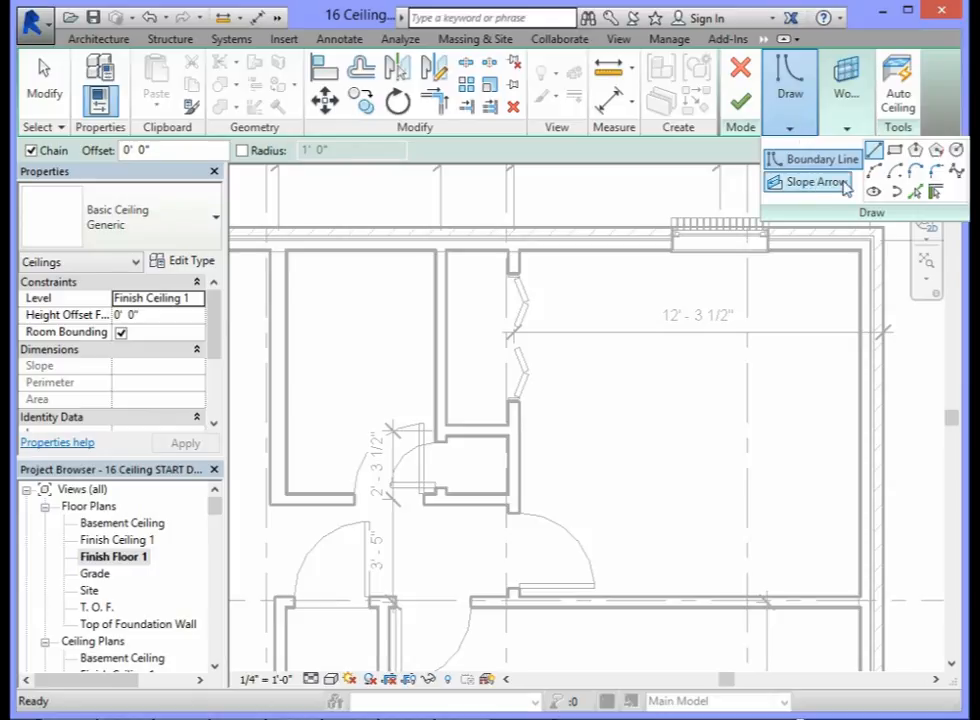
pyautogui.click(936, 194)
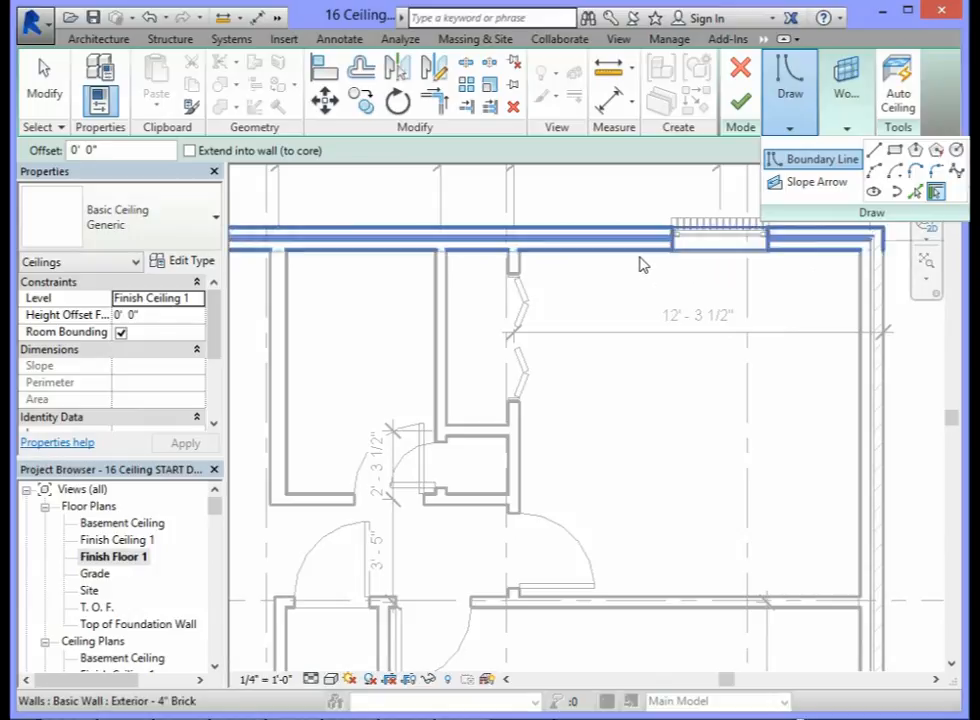
pyautogui.click(522, 427)
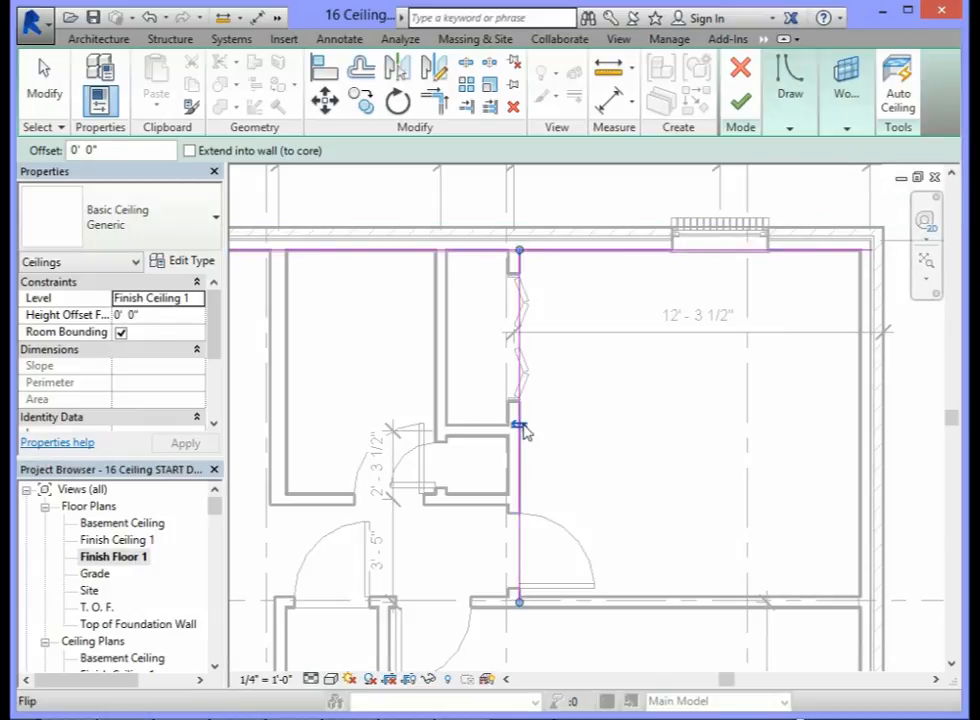
pyautogui.click(619, 599)
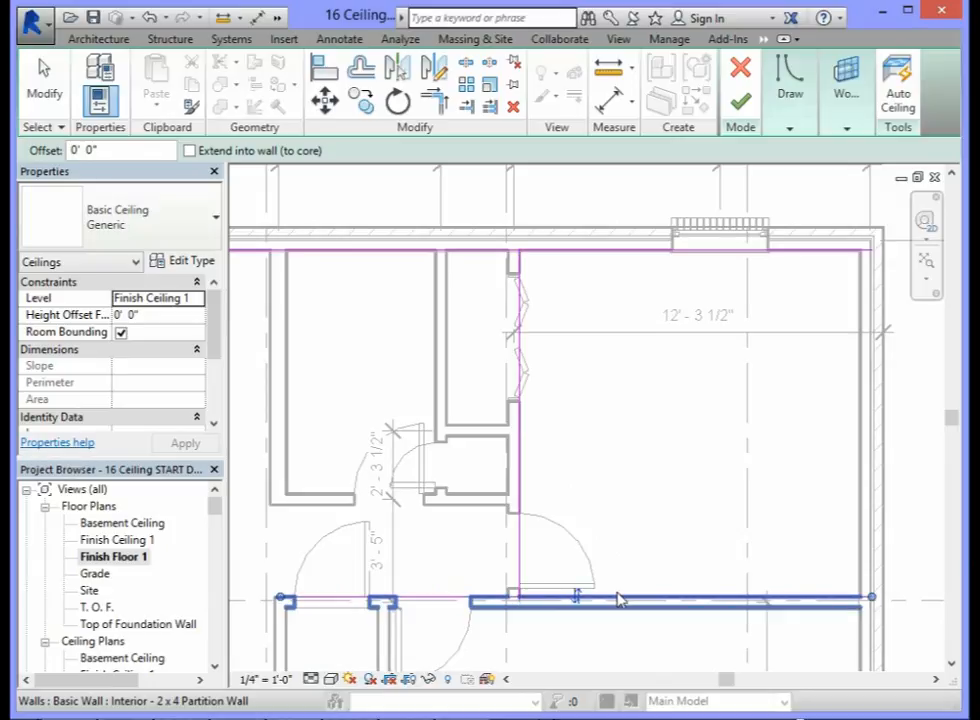
pyautogui.click(856, 483)
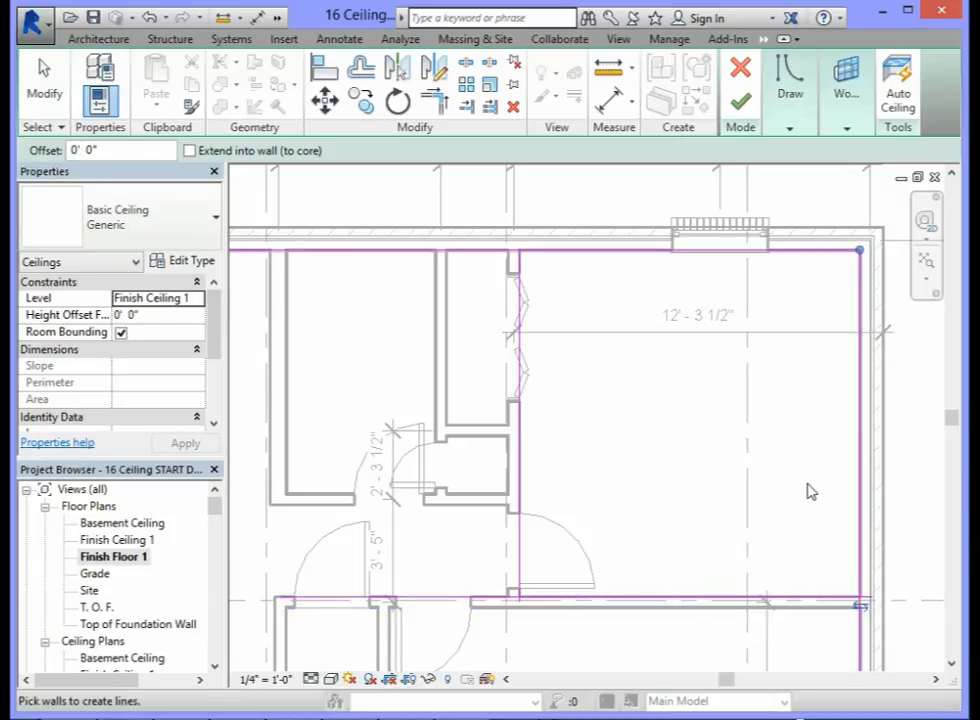
pyautogui.click(556, 262)
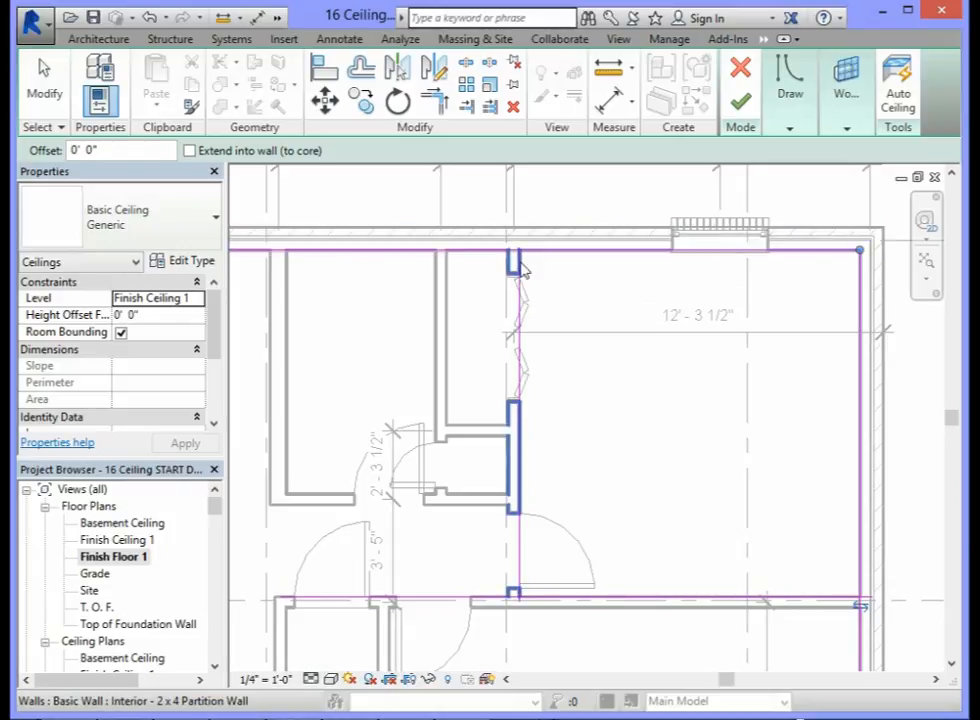
# Trim the upper exterior wall and closet-side boundary lines to a corner at the room's upper-left, keeping the segments around the room.
pyautogui.scroll(2, 525, 258)
pyautogui.scroll(1, 525, 271)
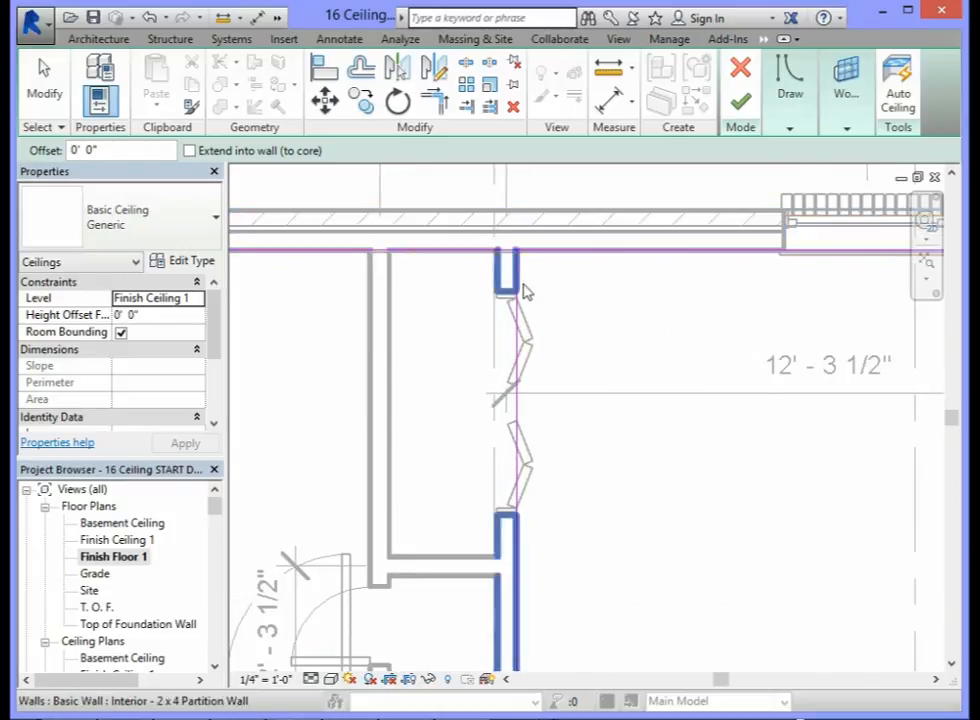
pyautogui.scroll(-2, 525, 291)
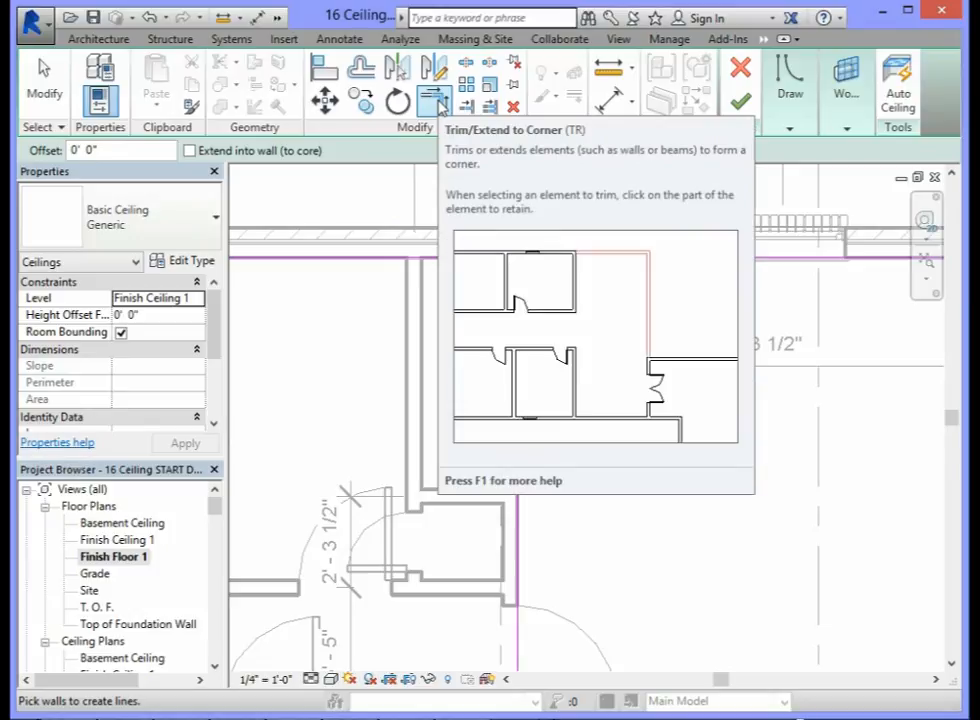
pyautogui.click(437, 102)
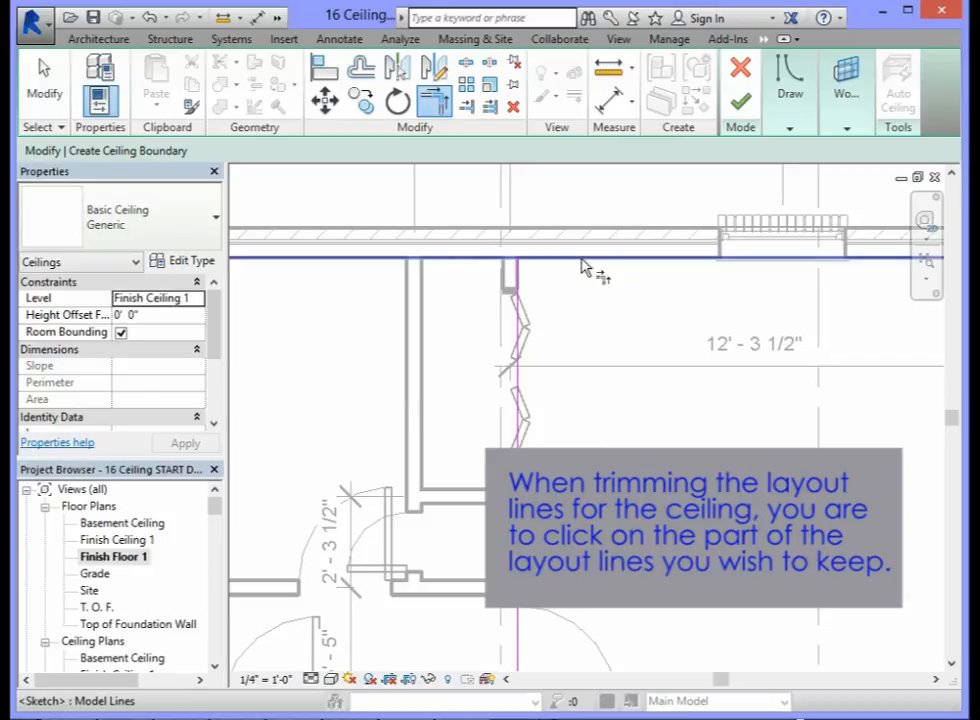
pyautogui.click(582, 267)
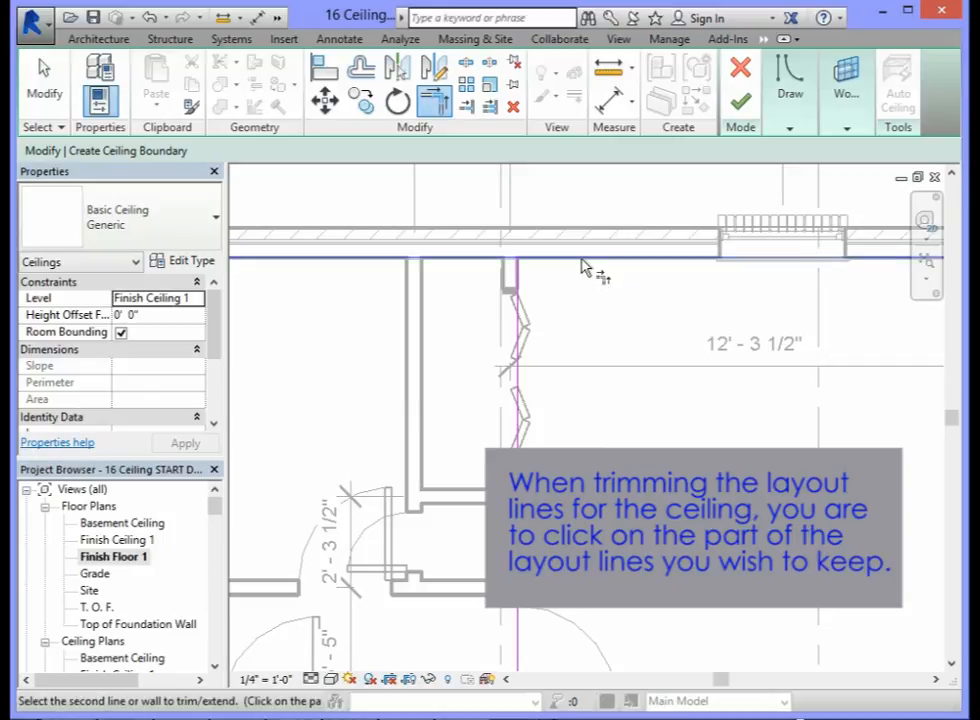
pyautogui.click(520, 307)
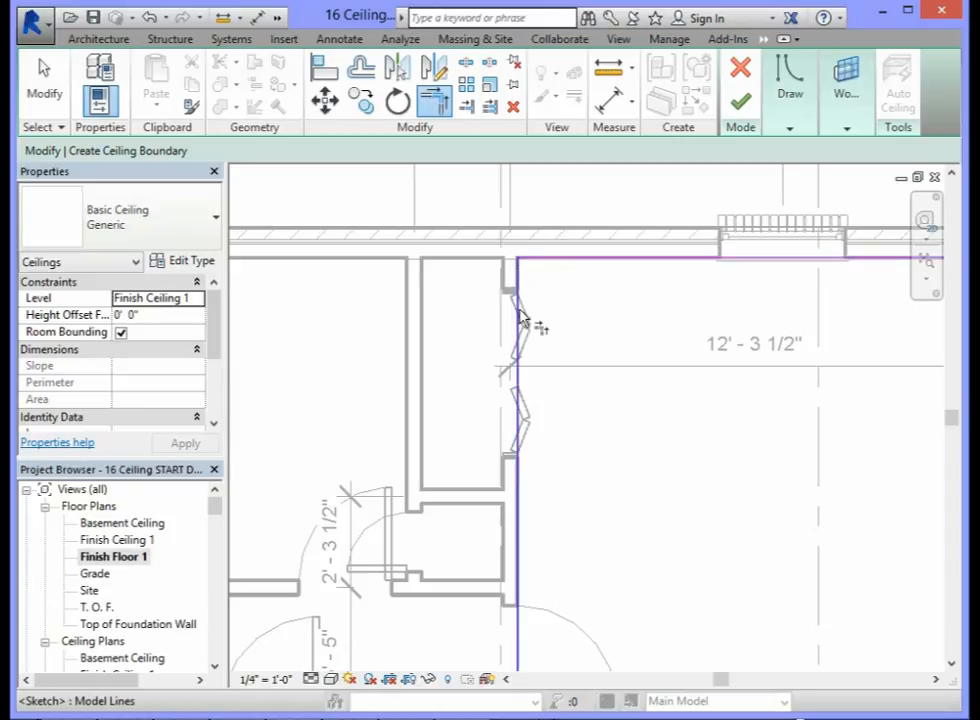
pyautogui.scroll(-2, 610, 352)
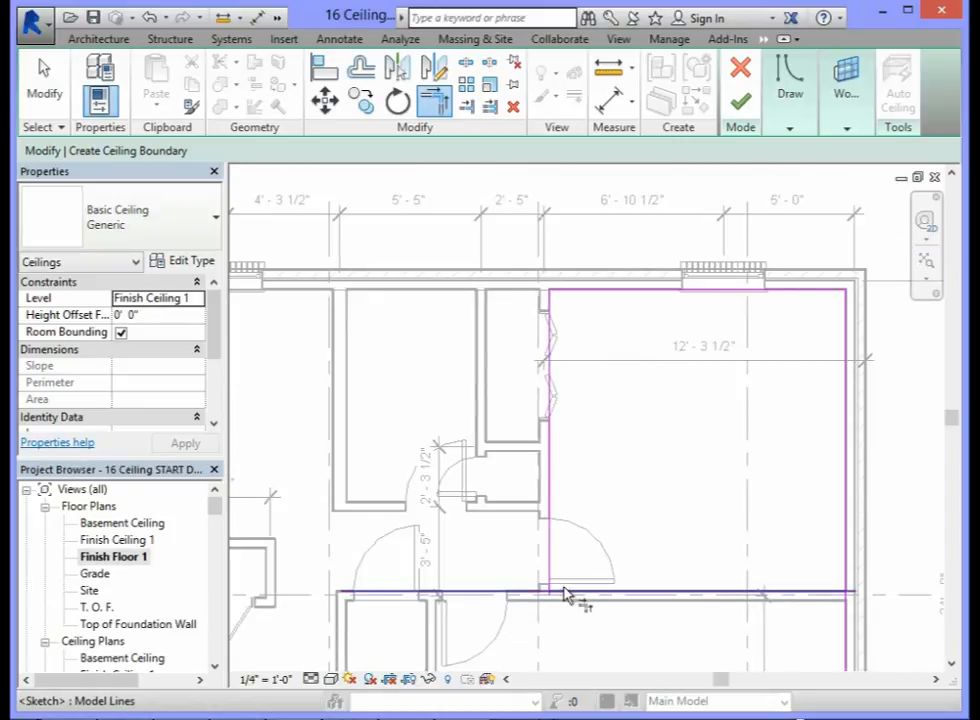
# Trim the lower partition boundary line to corners with the closet-side and right exterior wall lines, keeping the segments around the upper-right room.
pyautogui.scroll(3, 575, 592)
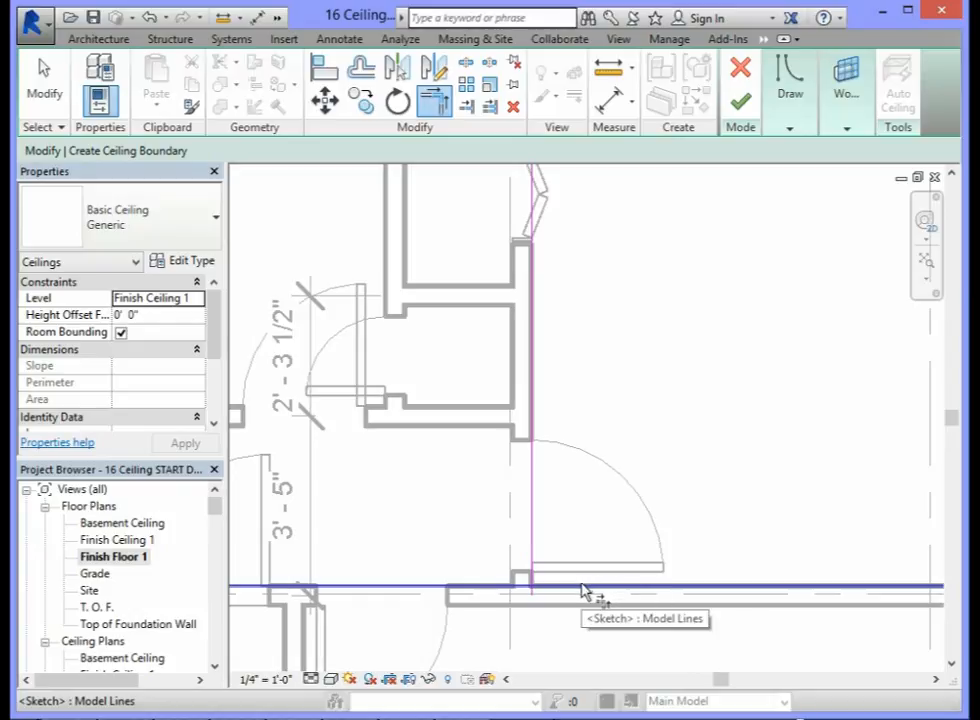
pyautogui.click(585, 591)
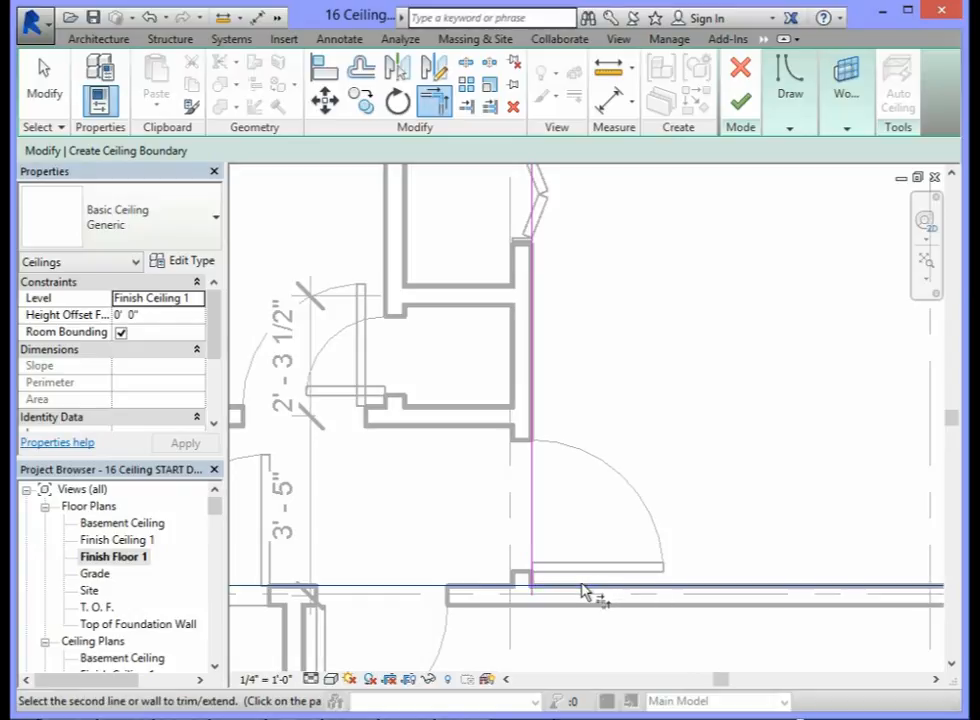
pyautogui.click(535, 515)
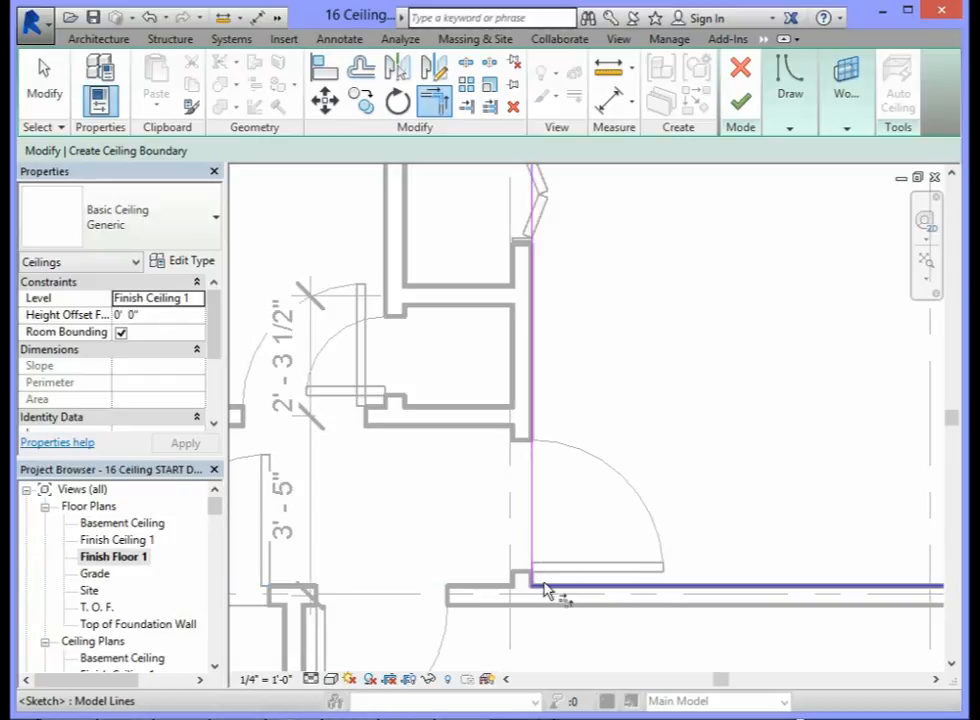
pyautogui.moveTo(722, 682); pyautogui.dragTo(786, 682)
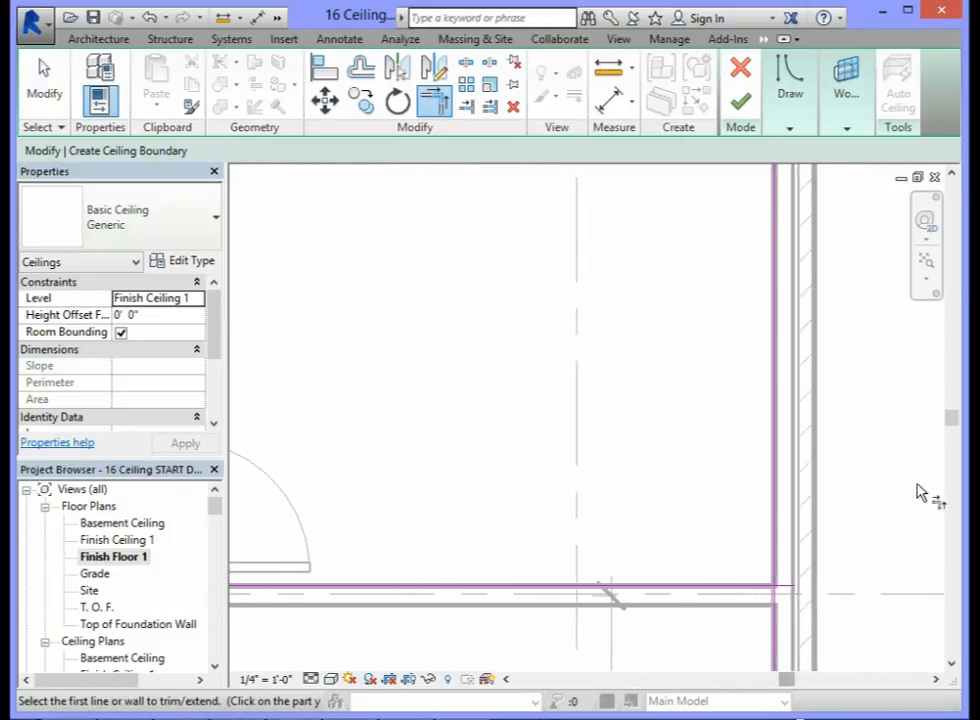
pyautogui.moveTo(954, 420); pyautogui.dragTo(954, 458)
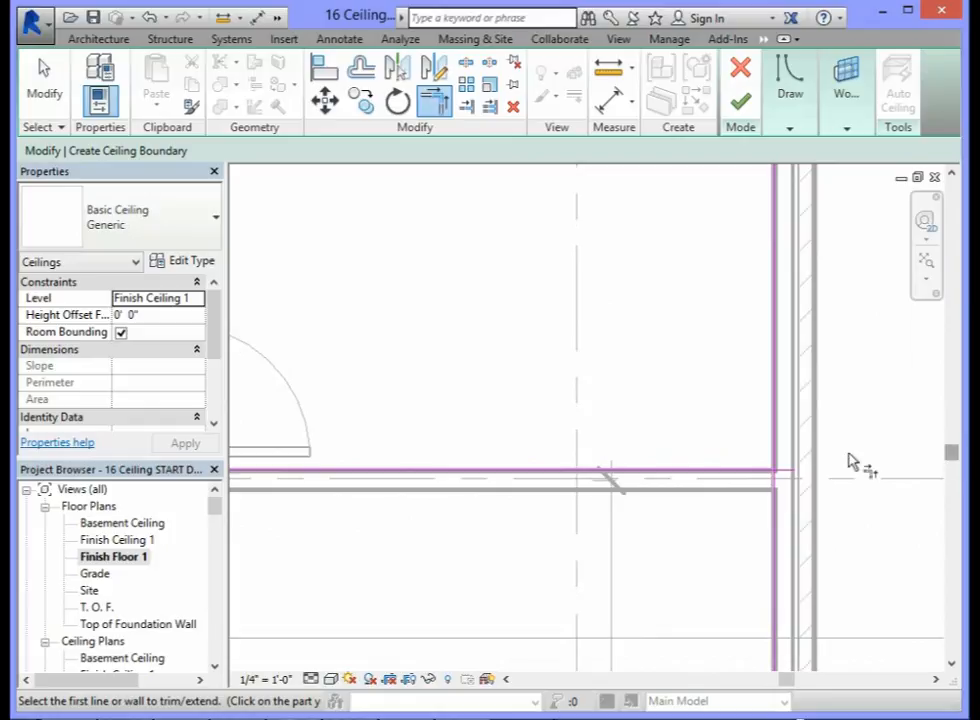
pyautogui.click(773, 342)
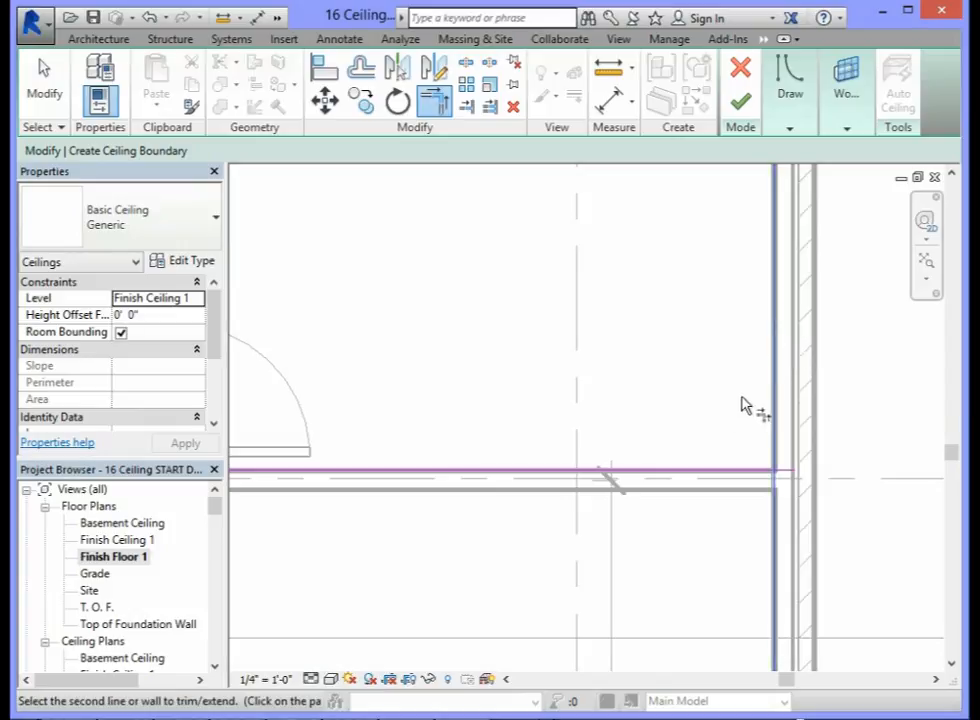
pyautogui.click(660, 472)
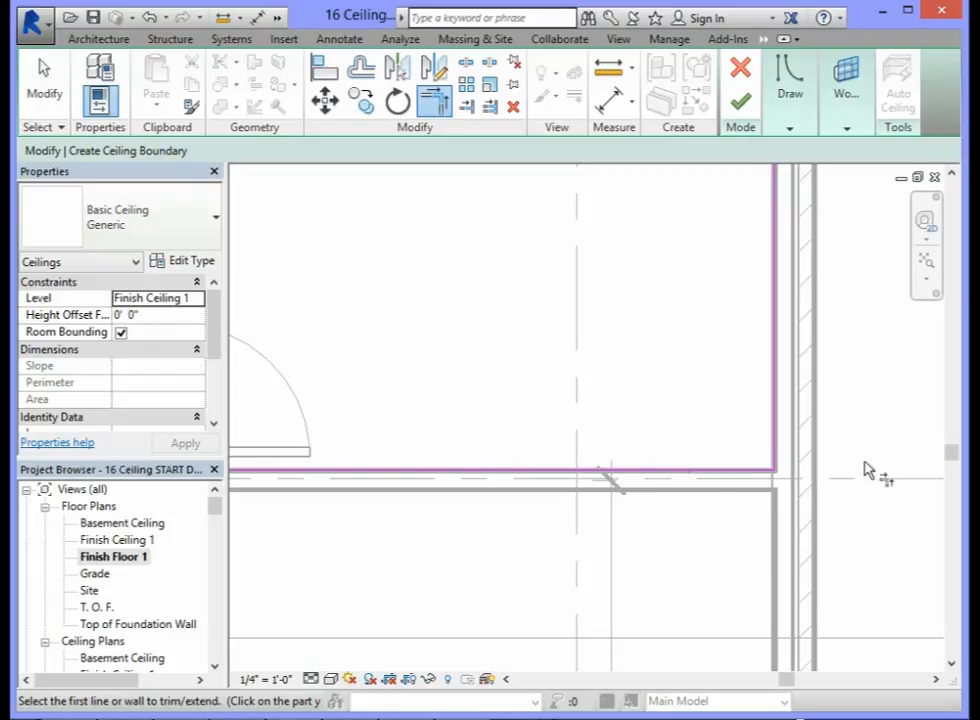
# Finish the boundary sketch to create the upper-right room's ceiling.
pyautogui.moveTo(951, 460); pyautogui.dragTo(950, 338)
pyautogui.scroll(-4, 560, 490)
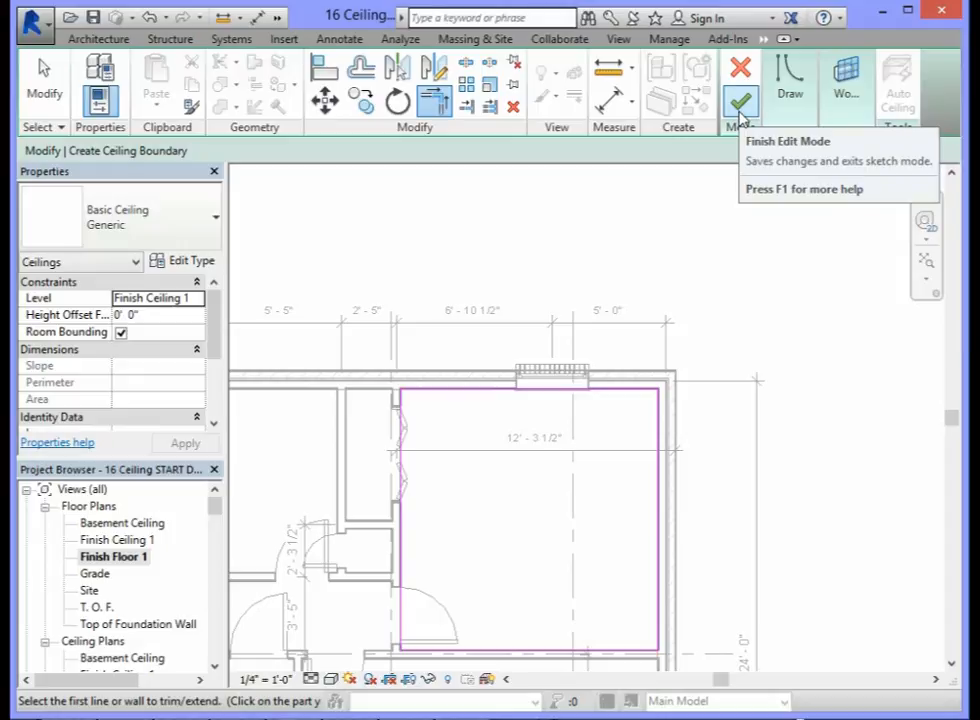
pyautogui.click(740, 103)
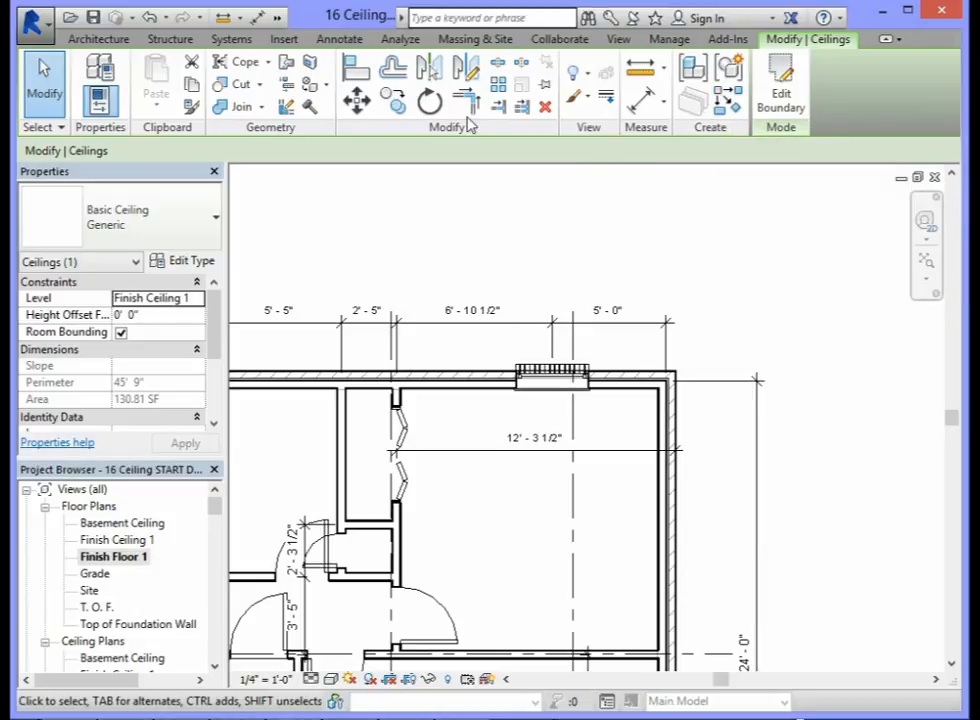
# Open the default 3D view and inspect the new ceiling over the upper-right room.
pyautogui.click(619, 40)
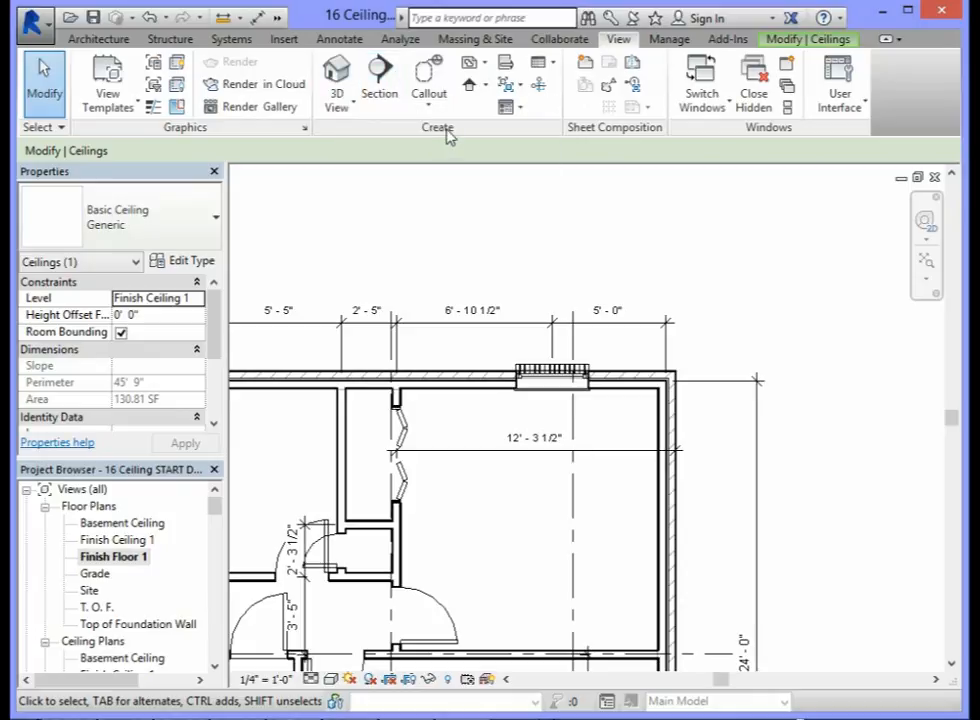
pyautogui.click(336, 100)
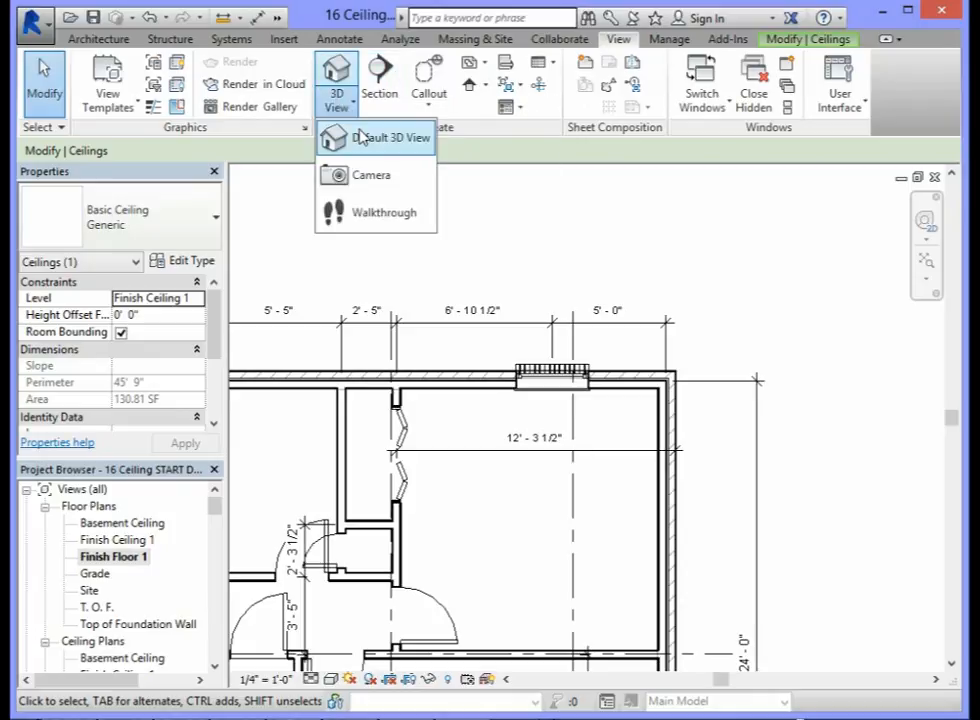
pyautogui.click(362, 139)
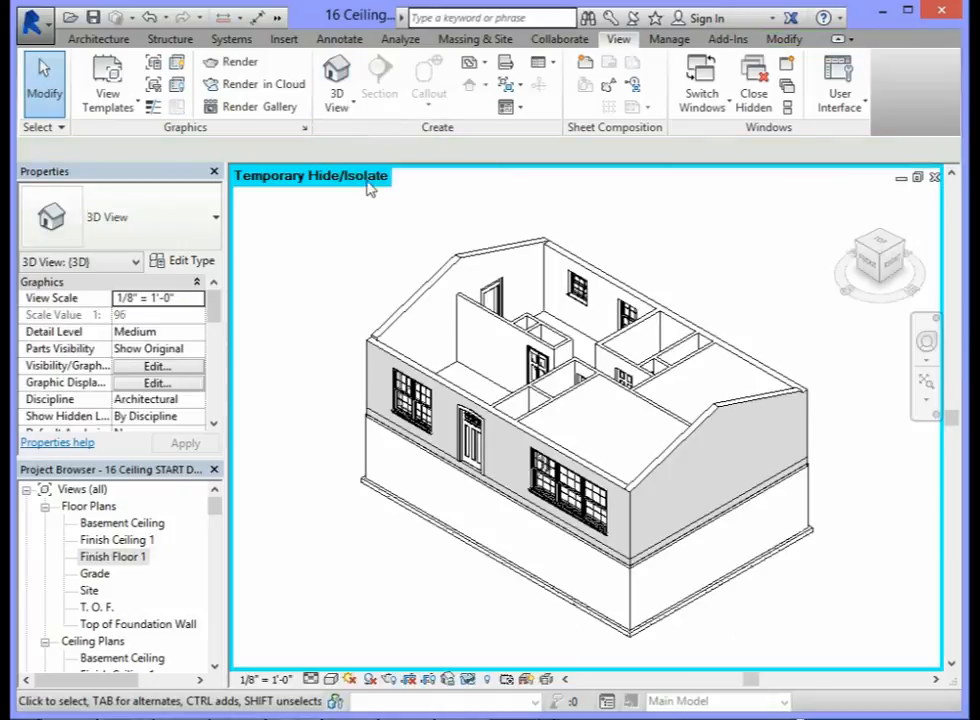
pyautogui.scroll(4, 722, 372)
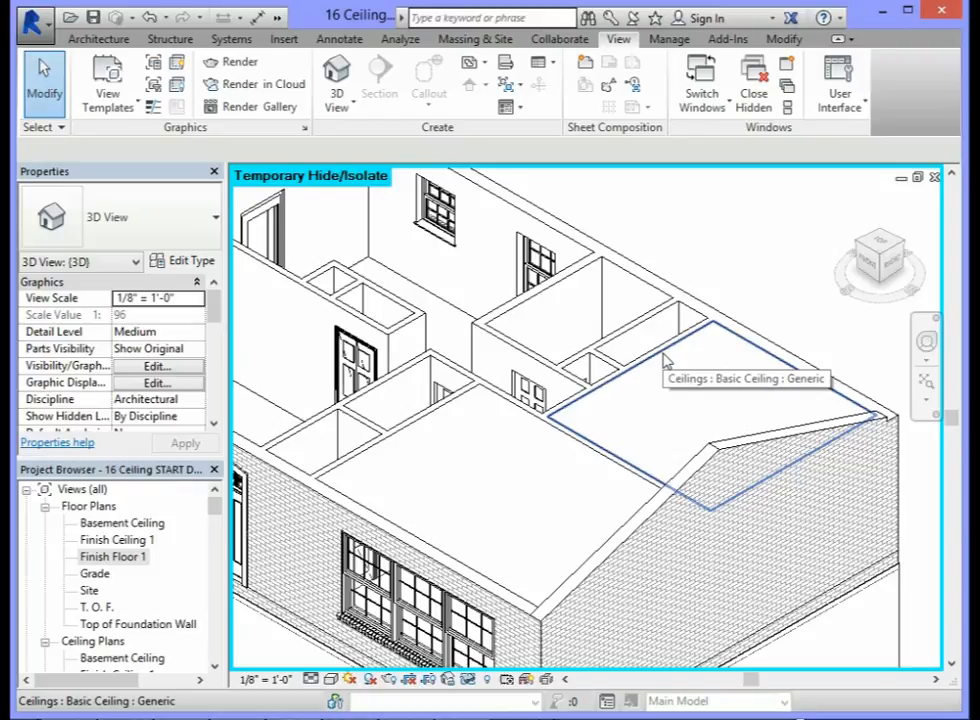
pyautogui.scroll(-5, 664, 358)
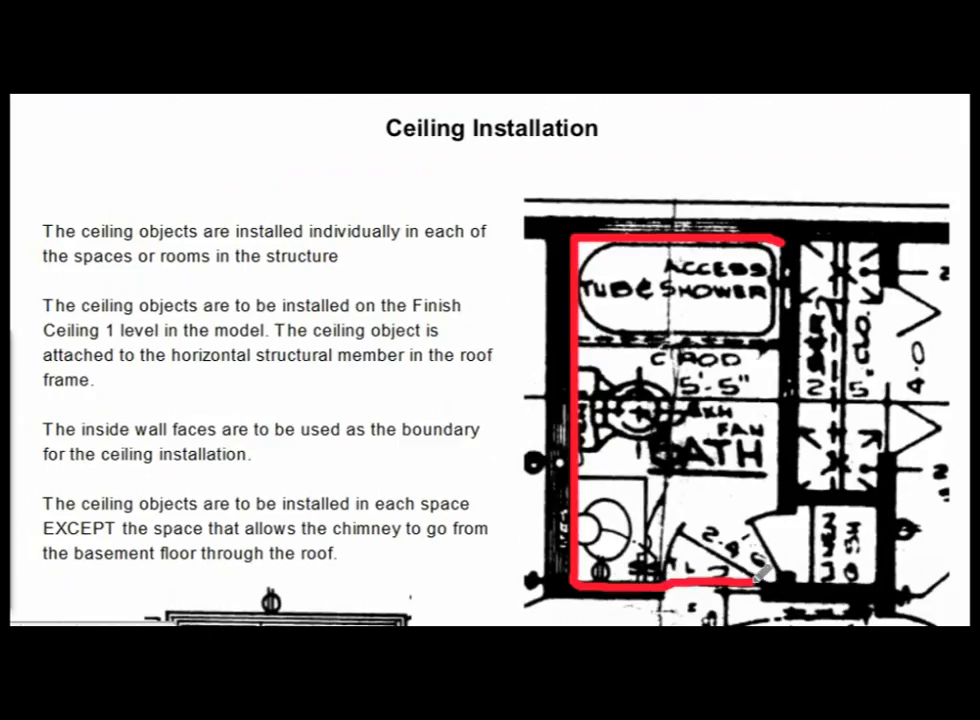
pyautogui.moveTo(758, 577)
pyautogui.mouseDown()
pyautogui.moveTo(775, 582)
pyautogui.moveTo(779, 550)
pyautogui.moveTo(790, 240)
pyautogui.mouseUp()
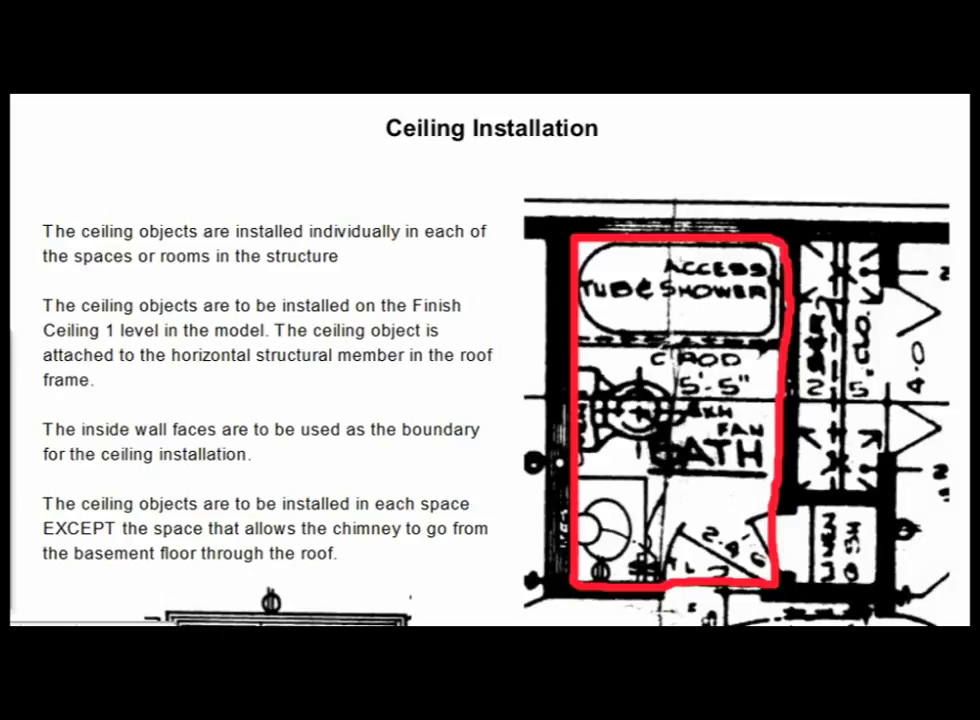
pyautogui.moveTo(884, 246)
pyautogui.mouseDown()
pyautogui.moveTo(808, 246)
pyautogui.moveTo(806, 470)
pyautogui.mouseUp()
pyautogui.moveTo(810, 485)
pyautogui.mouseDown()
pyautogui.moveTo(878, 488)
pyautogui.moveTo(876, 262)
pyautogui.mouseUp()
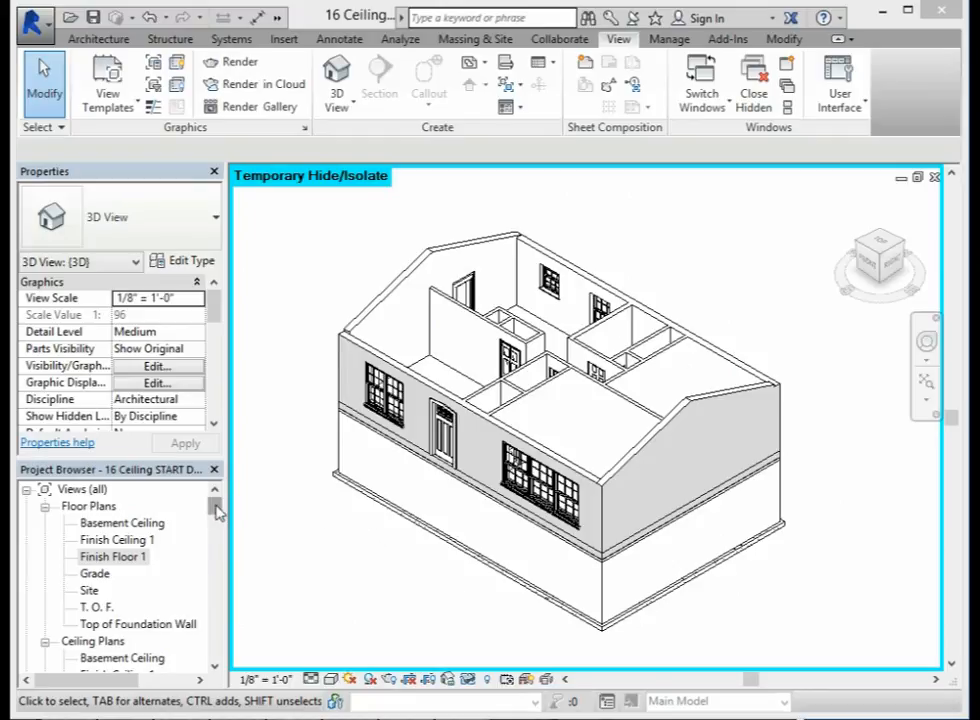
# Return to the Finish Floor 1 floor plan at the closet beside the upper-right room.
pyautogui.doubleClick(113, 556)
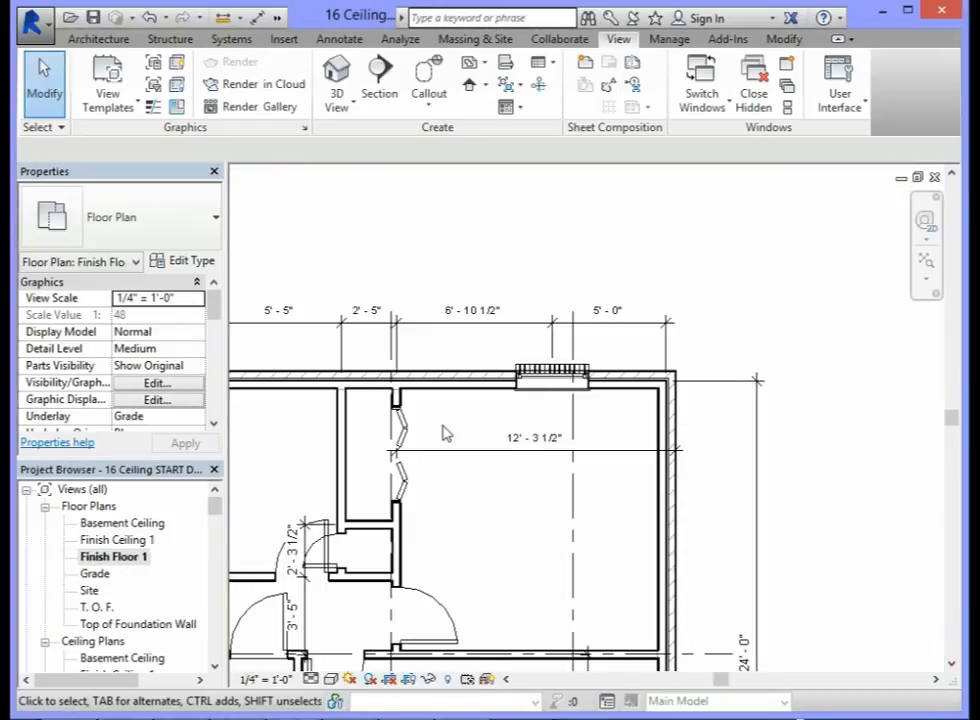
pyautogui.scroll(-2, 530, 525)
pyautogui.scroll(5, 428, 505)
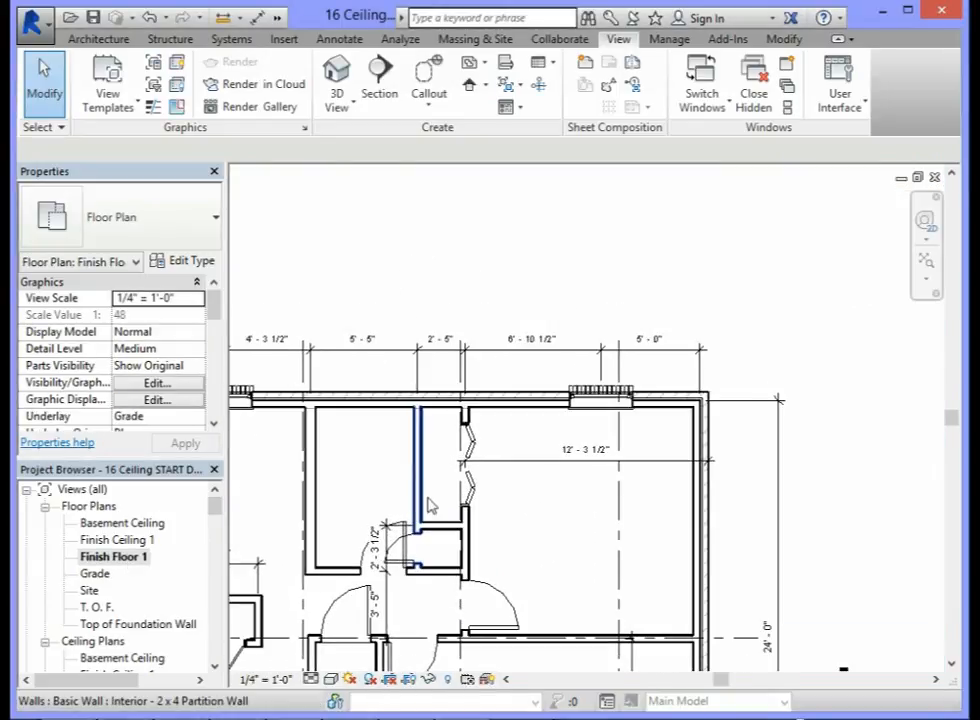
pyautogui.scroll(1, 428, 503)
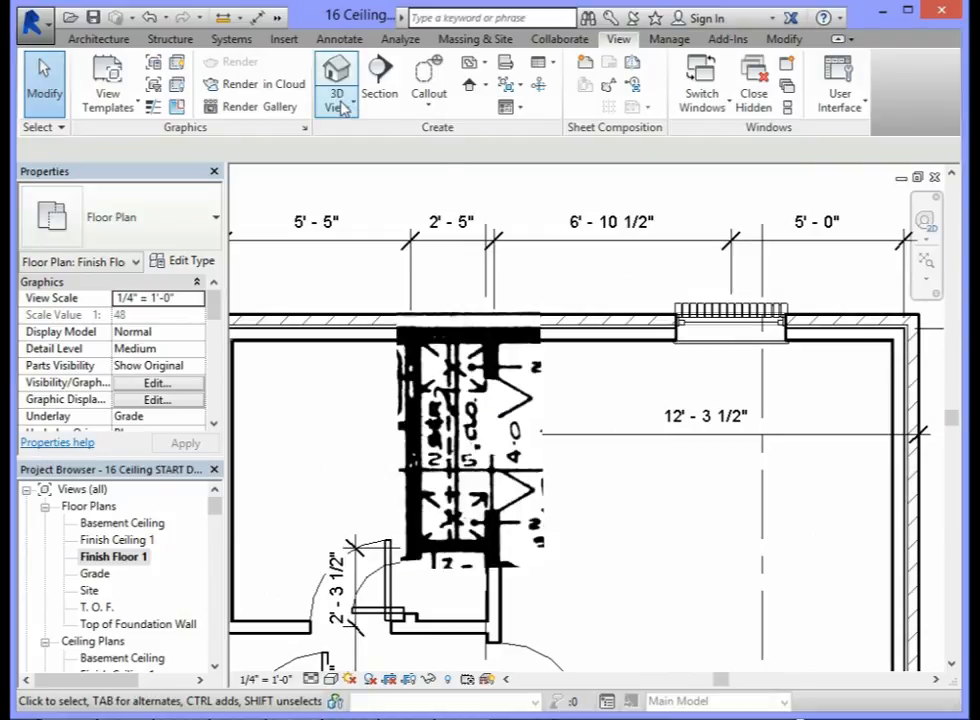
# Start a sketched generic ceiling for the bedroom closet with its level set to Finish Ceiling 1.
pyautogui.click(100, 39)
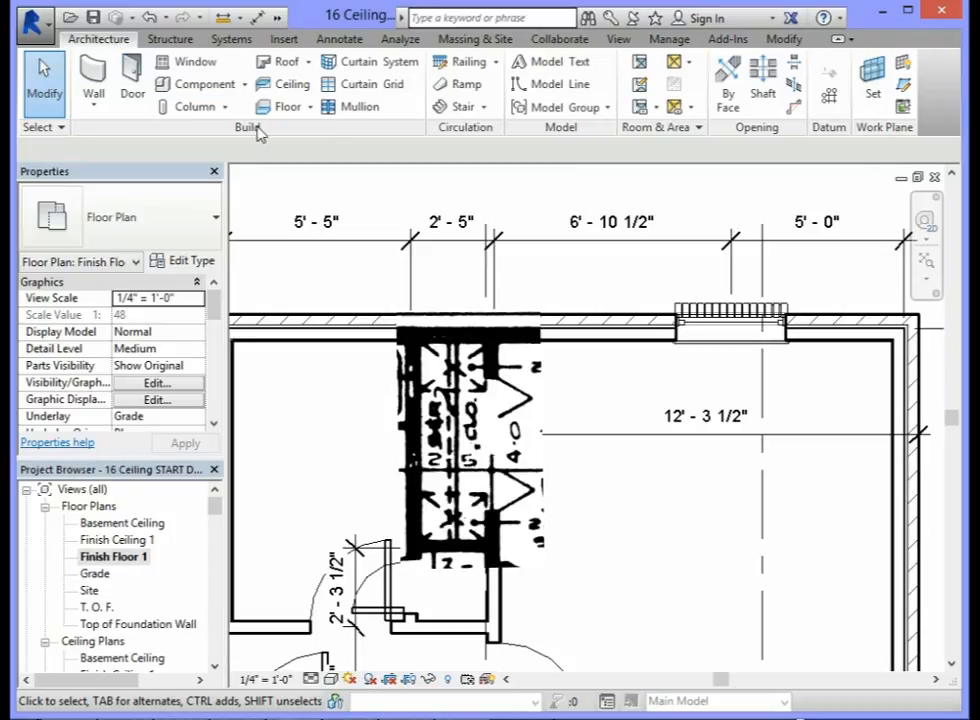
pyautogui.click(293, 87)
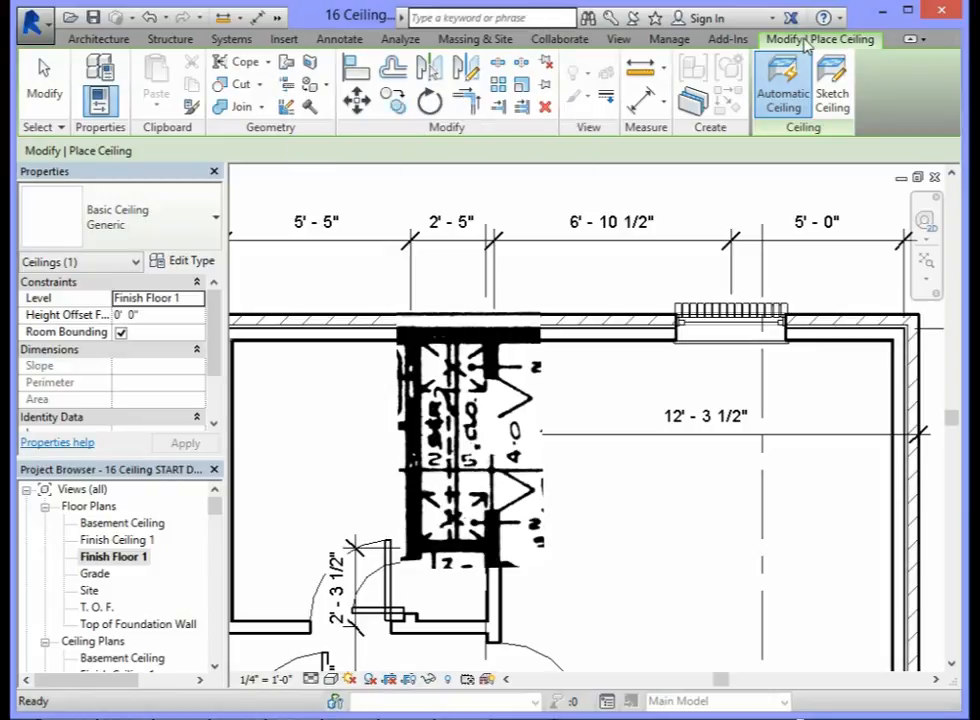
pyautogui.click(838, 82)
pyautogui.moveTo(838, 82)
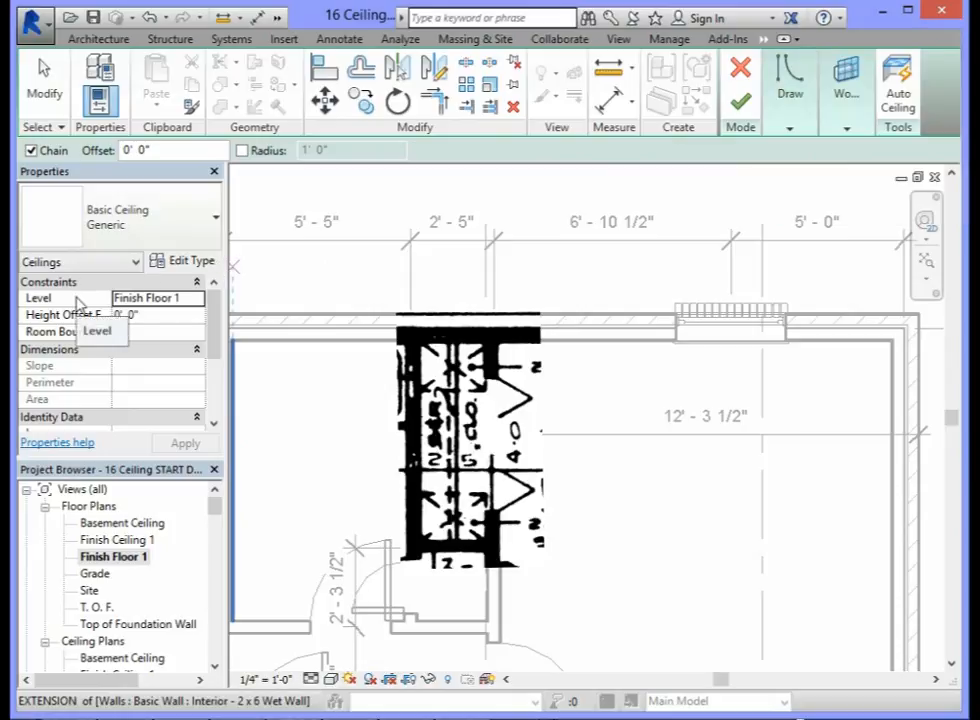
pyautogui.click(150, 298)
pyautogui.click(197, 298)
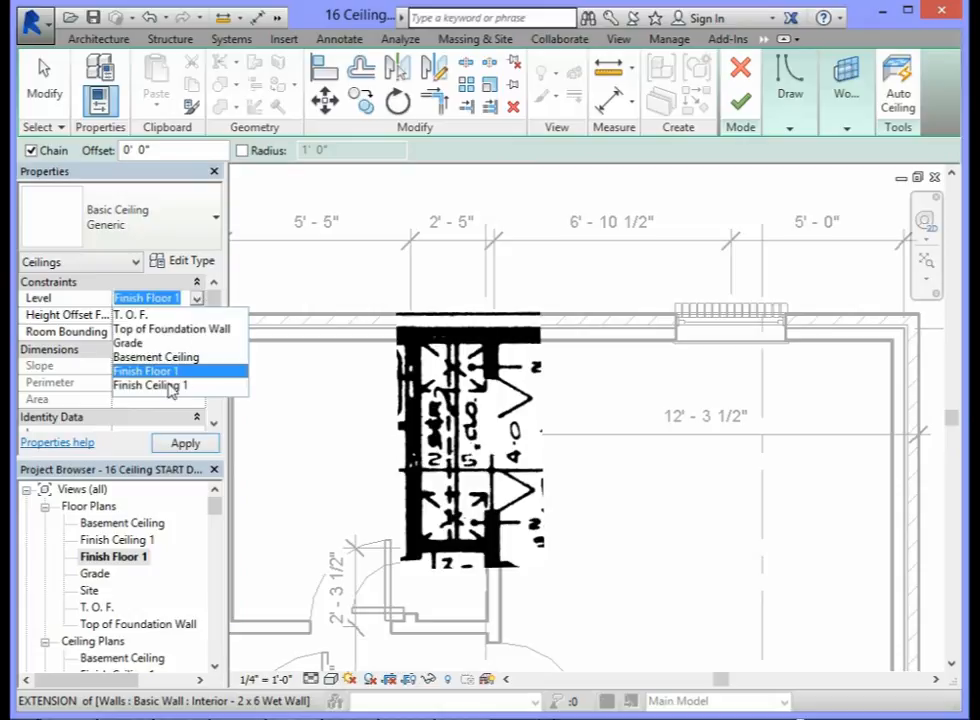
pyautogui.click(160, 385)
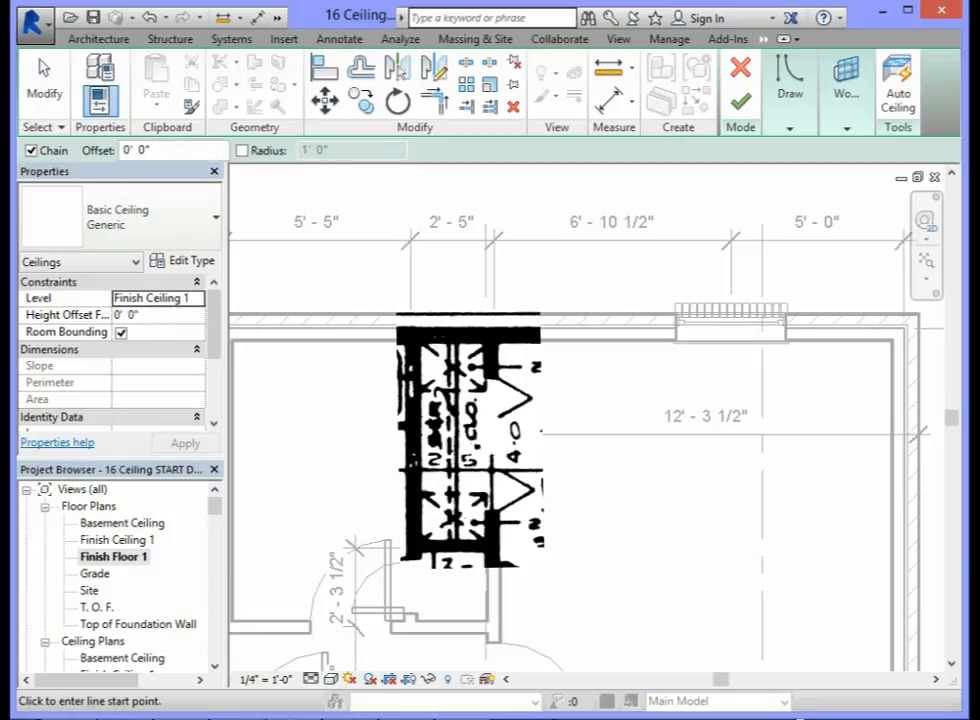
# Using Pick Walls, add ceiling boundary lines along the closet's upper exterior, left partition, door-side and lower walls.
pyautogui.click(791, 129)
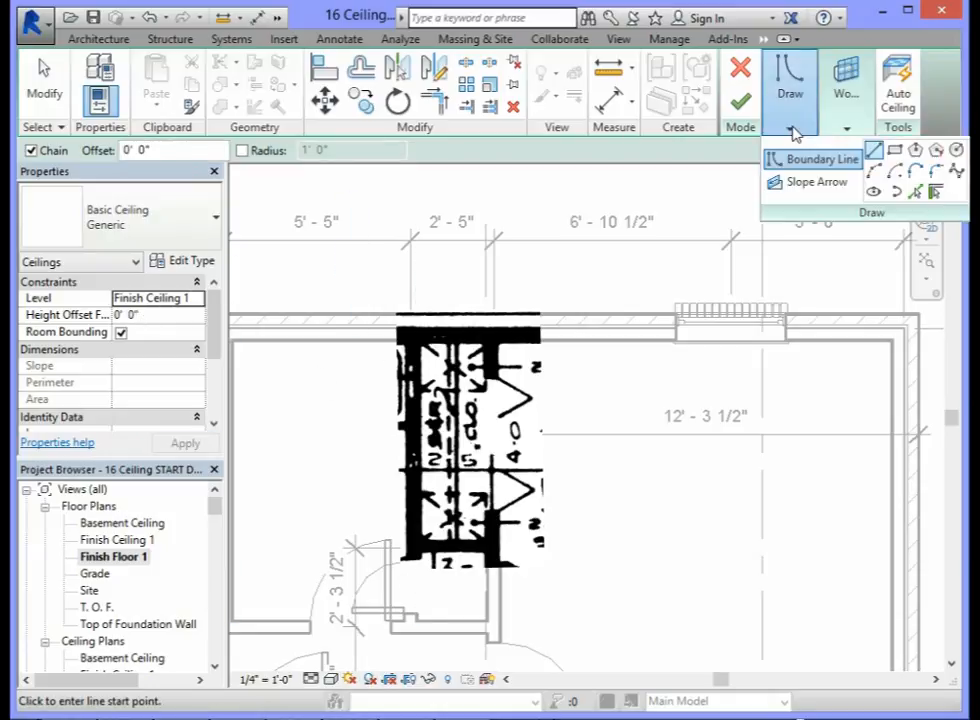
pyautogui.click(936, 193)
pyautogui.click(490, 366)
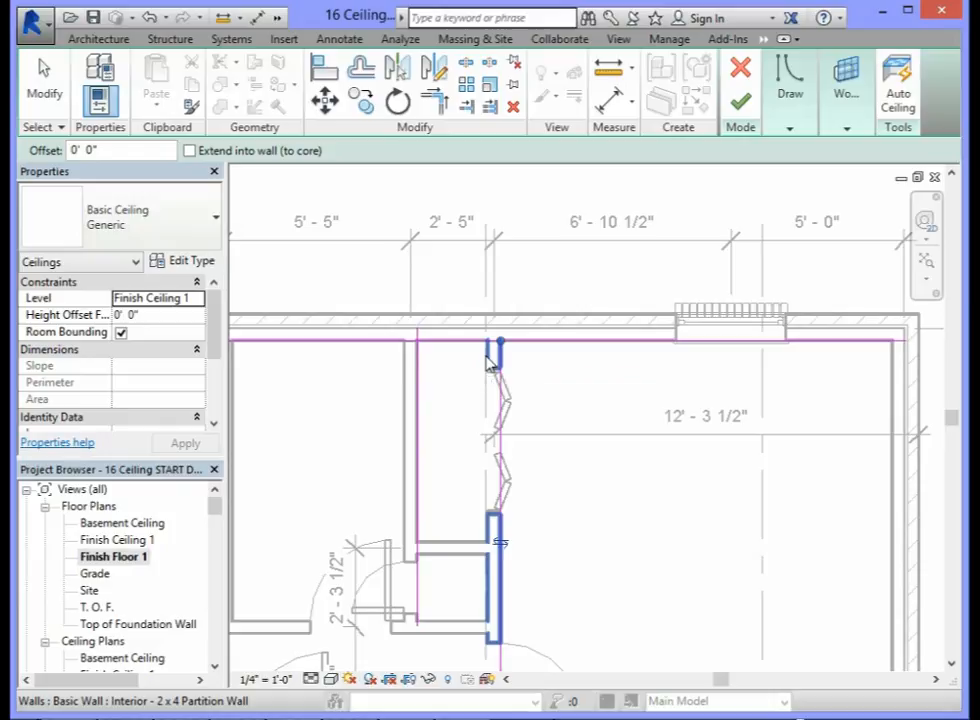
pyautogui.click(465, 548)
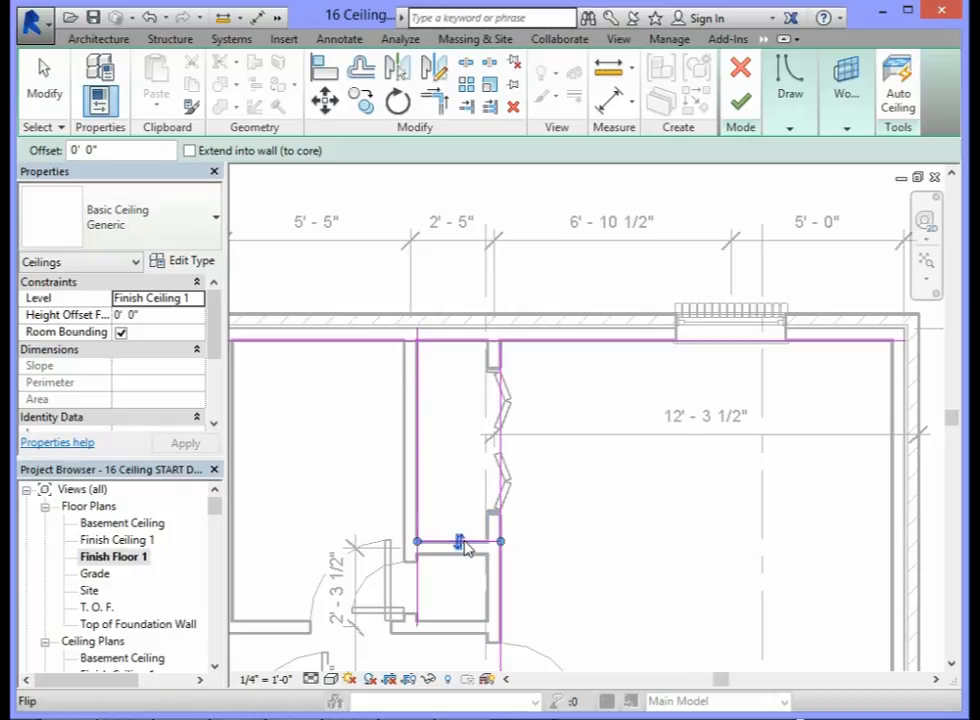
pyautogui.click(499, 449)
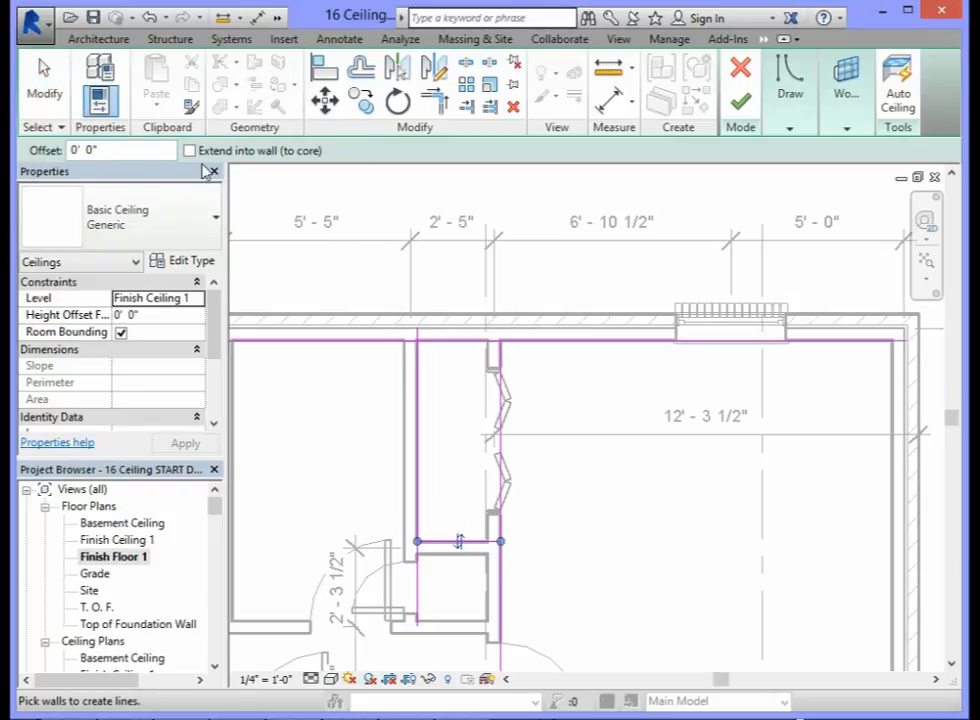
# Flip the door-side boundary line to the inside face of the closet's door wall.
pyautogui.click(37, 97)
pyautogui.scroll(2, 500, 400)
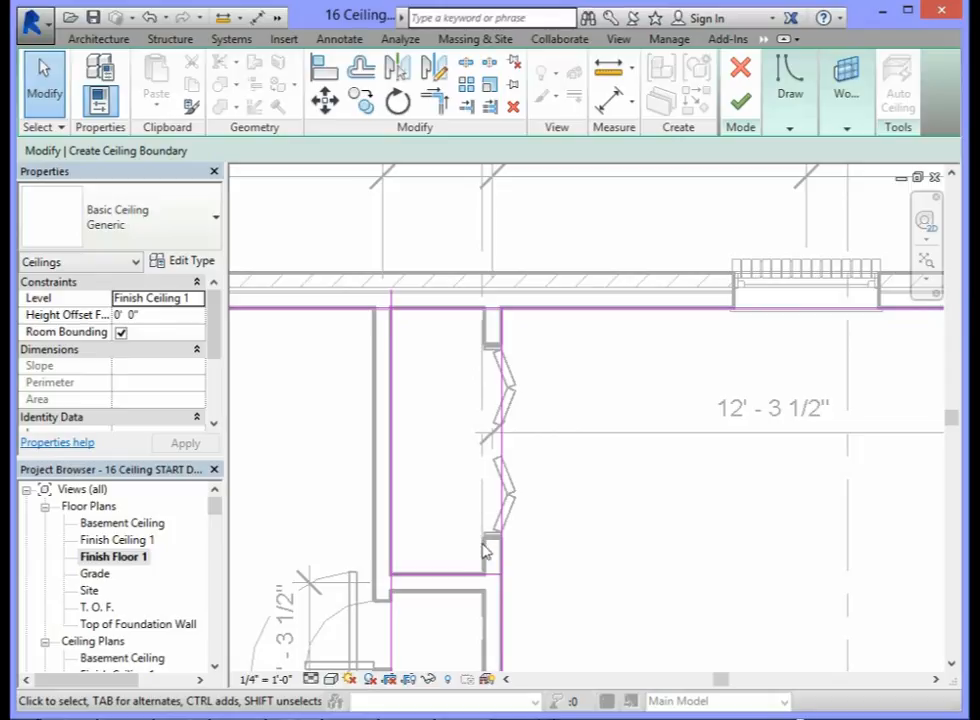
pyautogui.click(502, 402)
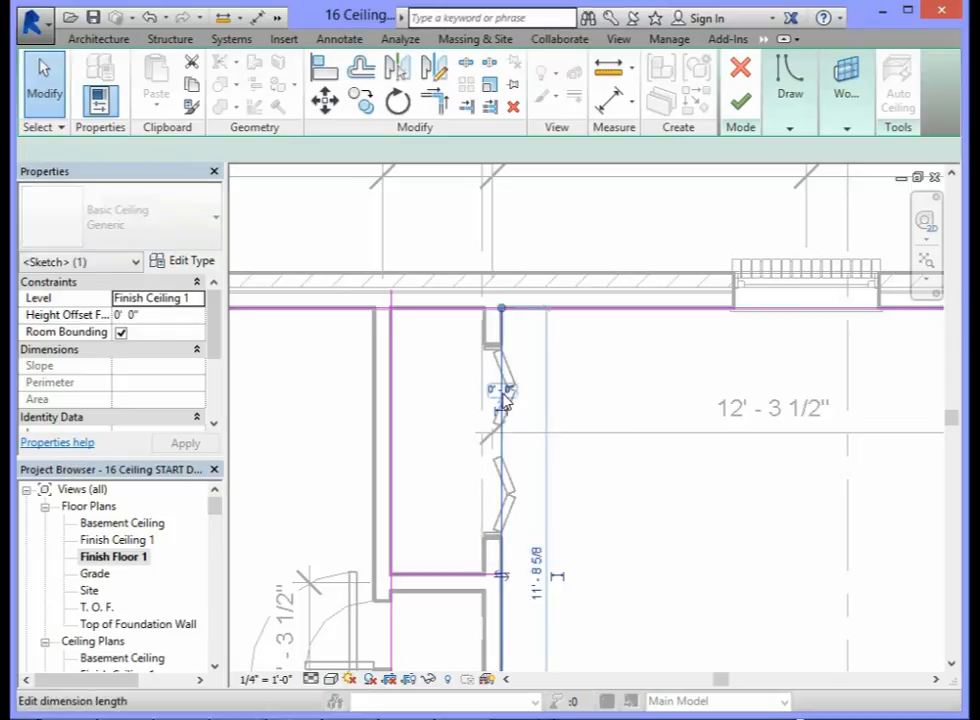
pyautogui.scroll(-4, 588, 563)
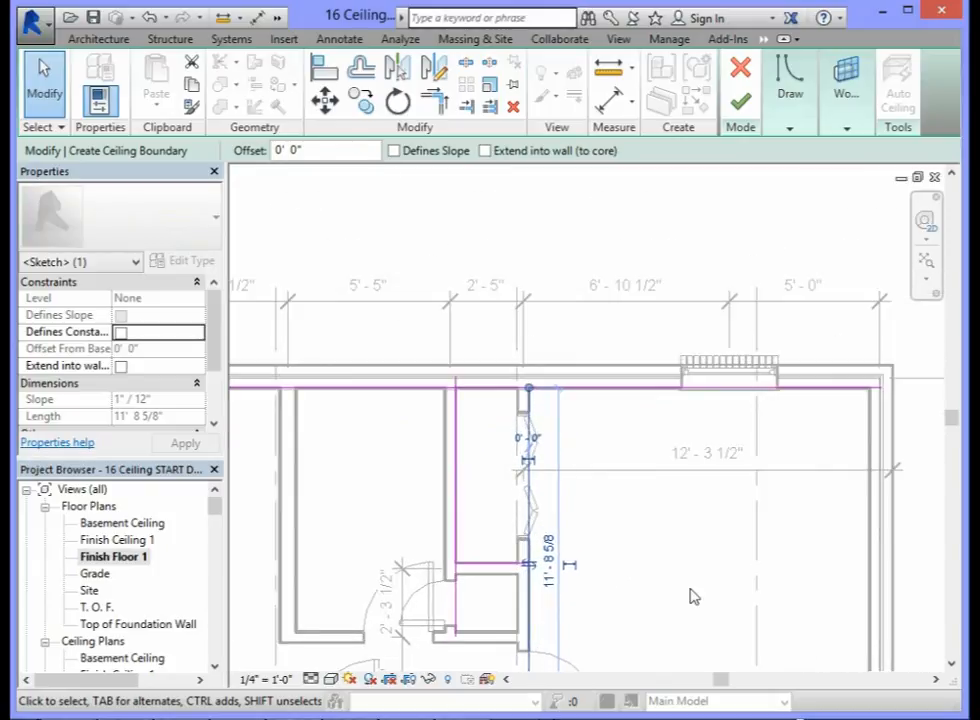
pyautogui.moveTo(950, 420); pyautogui.dragTo(950, 462)
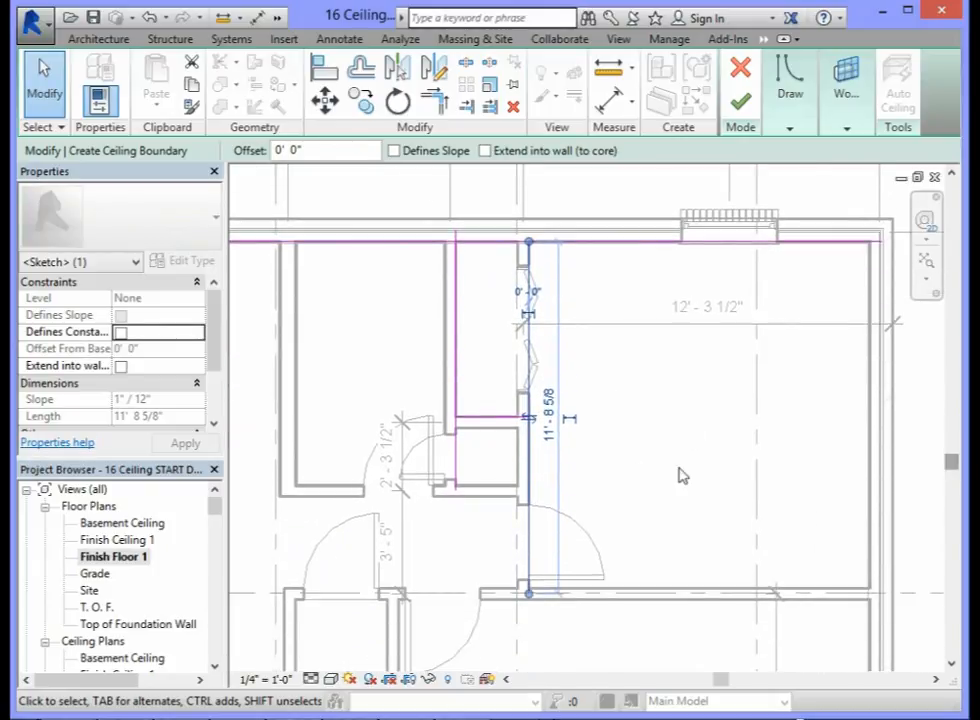
pyautogui.scroll(3, 540, 467)
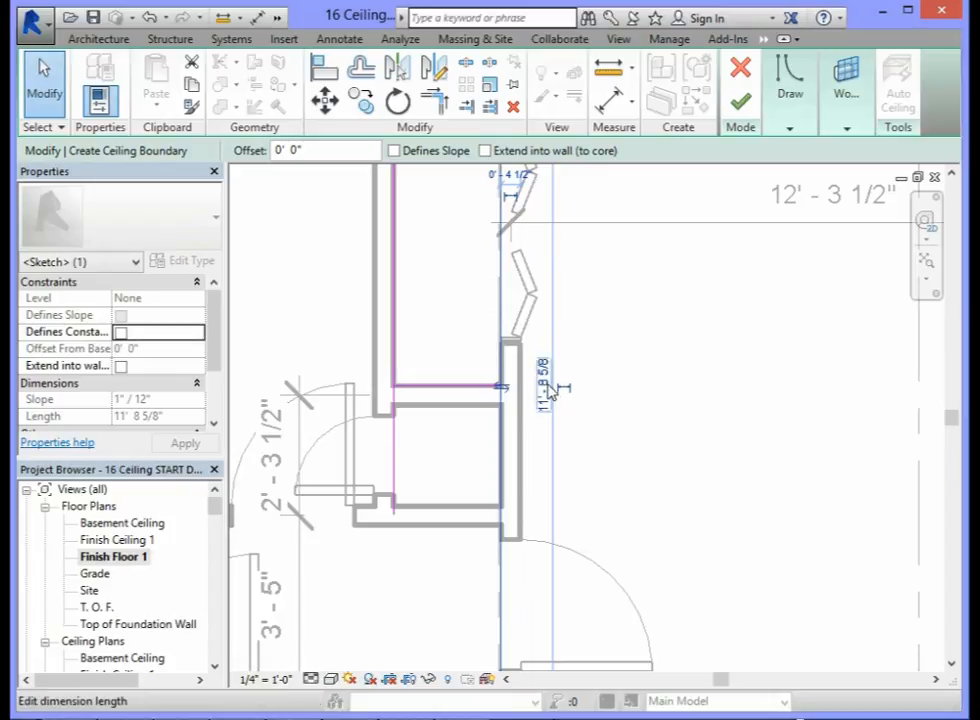
pyautogui.scroll(3, 560, 393)
pyautogui.scroll(-5, 513, 381)
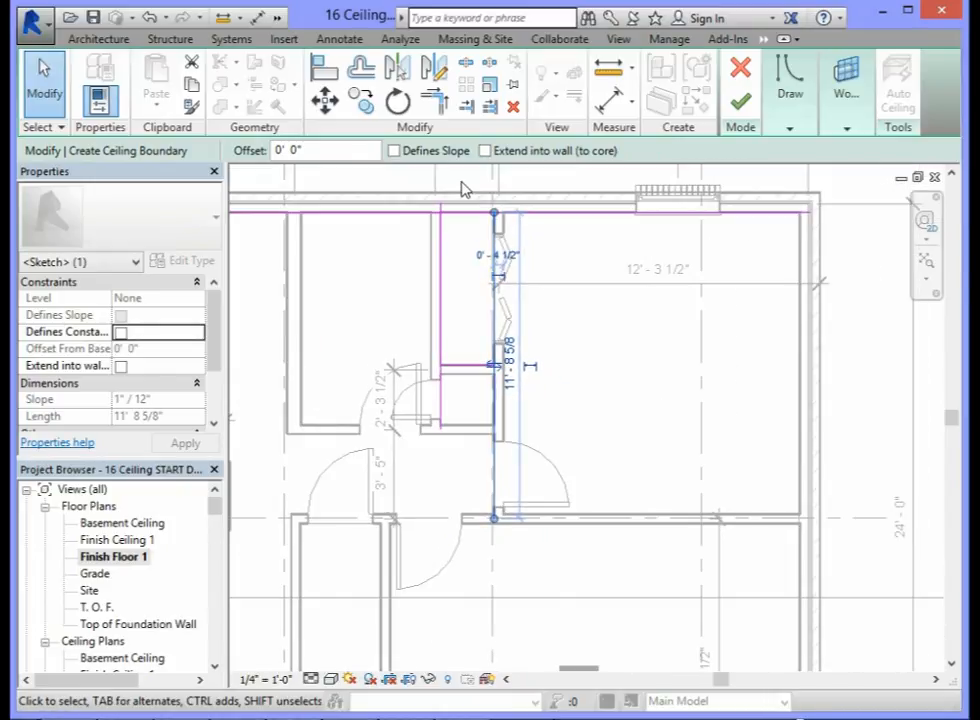
pyautogui.scroll(4, 463, 190)
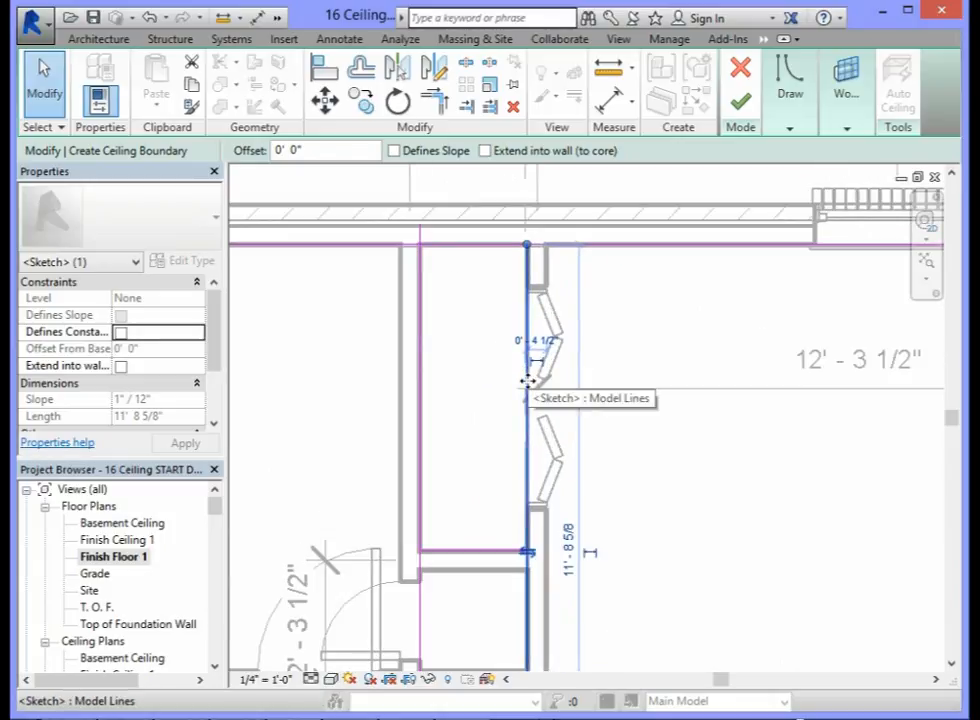
# Flip the closet's door-side boundary line to the outer wall face and back to the inside face.
pyautogui.click(534, 558)
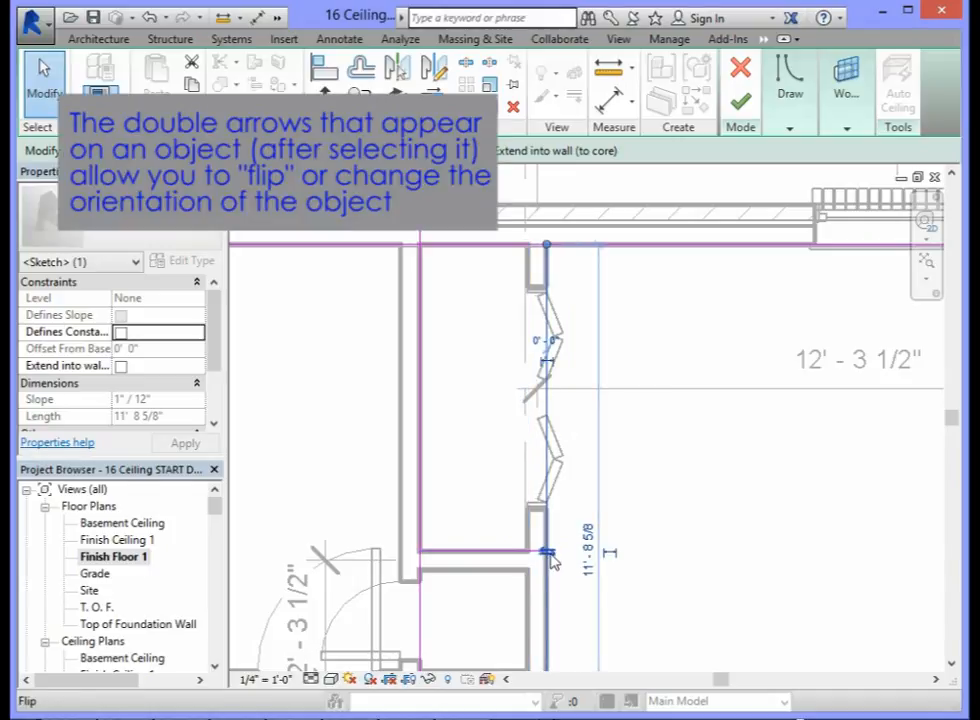
pyautogui.click(550, 556)
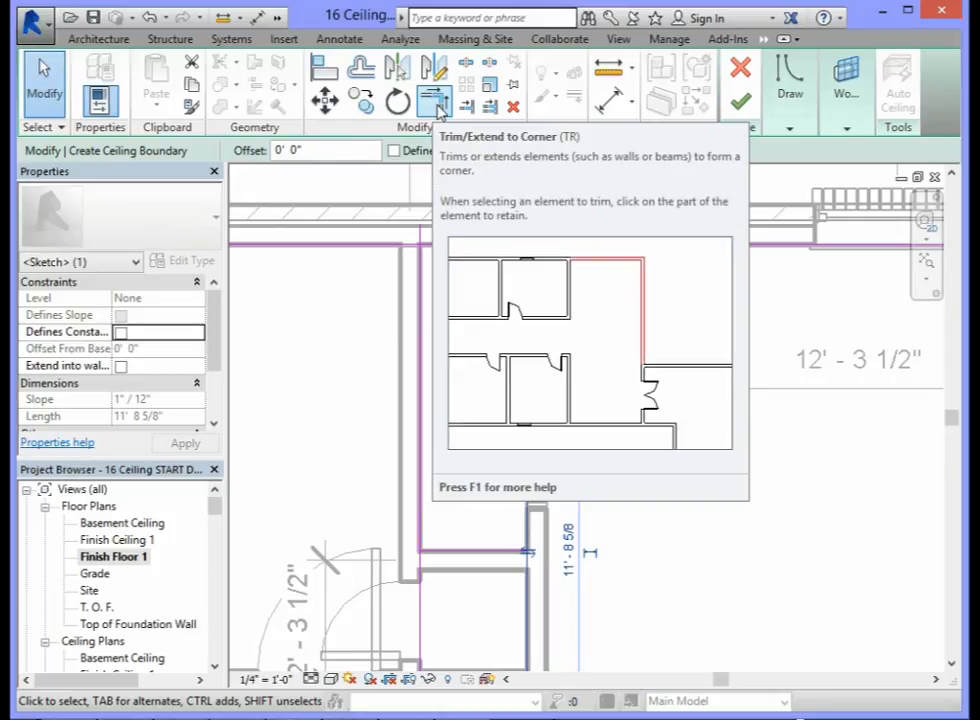
# Trim the bedroom closet's four boundary lines to corners so they form a closed rectangle, and finish the ceiling sketch.
pyautogui.click(437, 106)
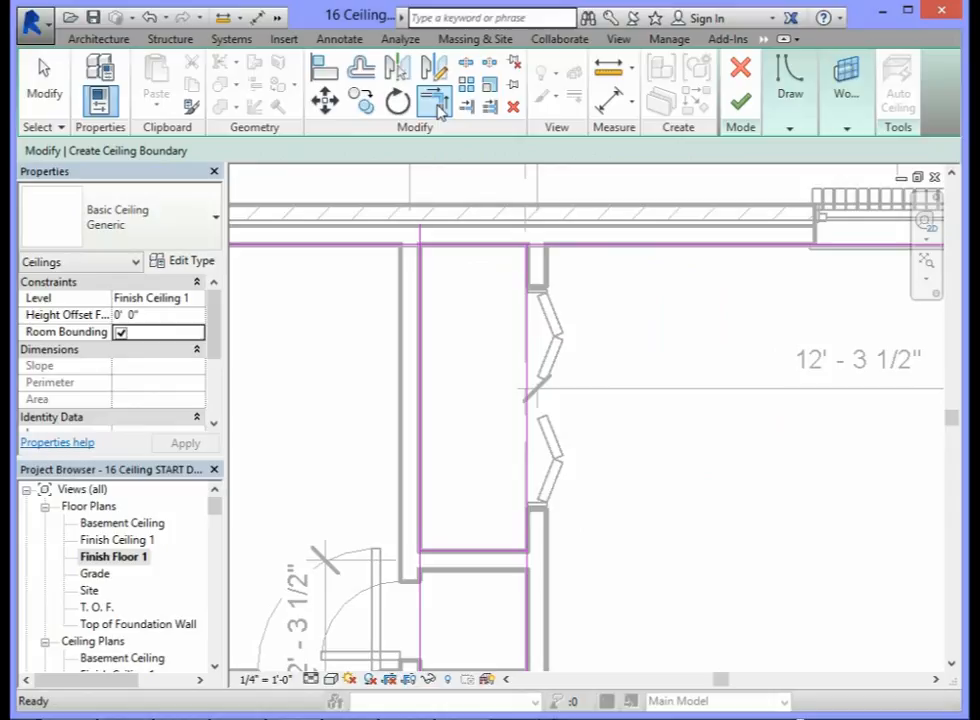
pyautogui.click(458, 254)
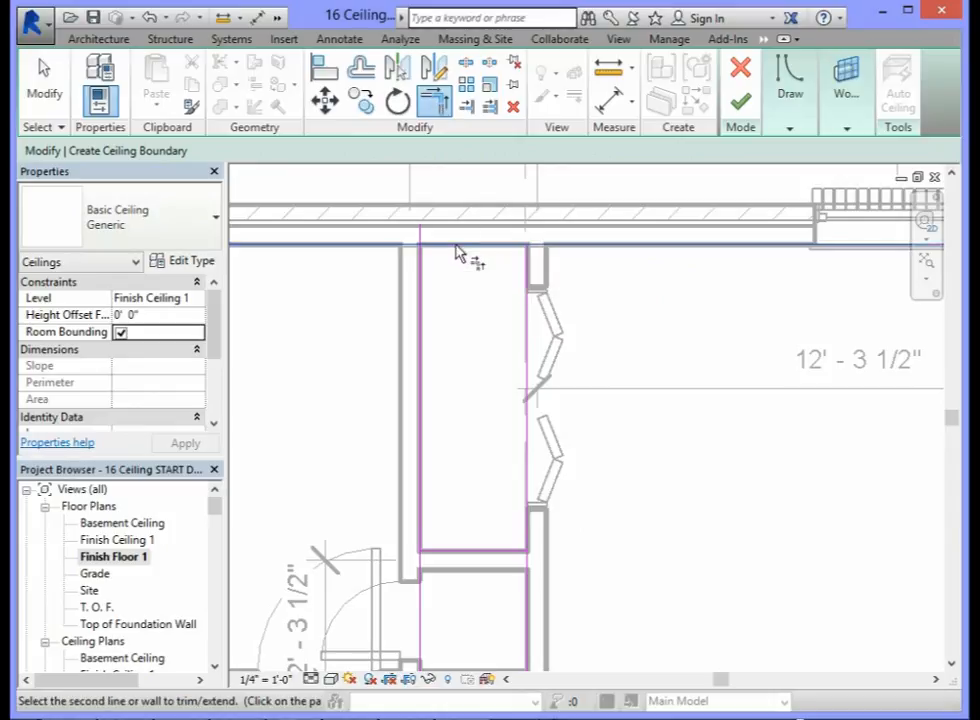
pyautogui.click(428, 279)
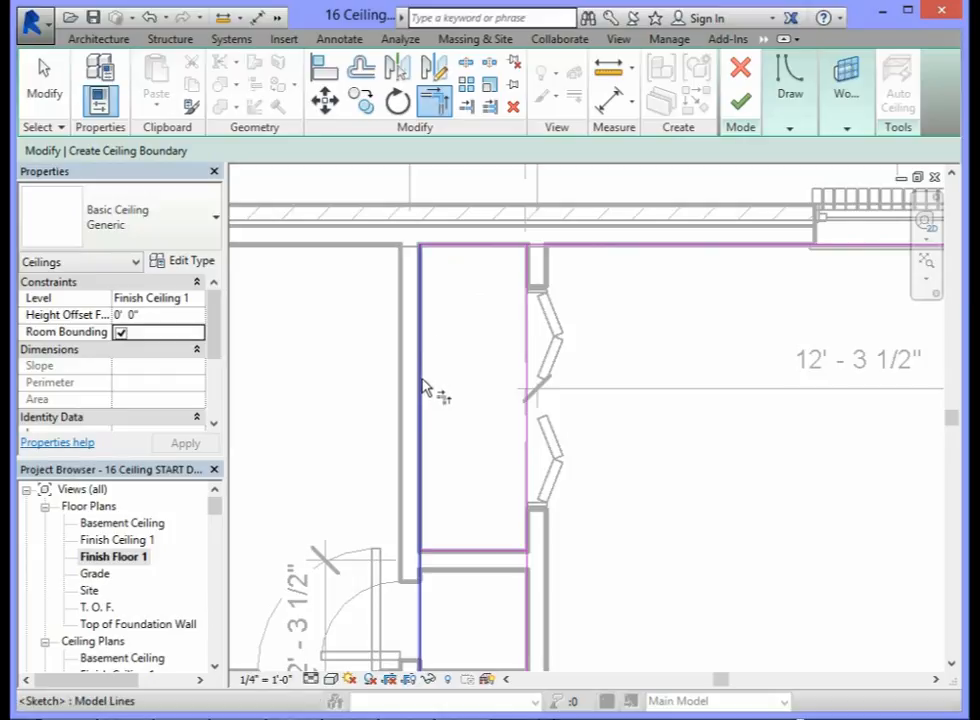
pyautogui.click(423, 447)
pyautogui.click(478, 549)
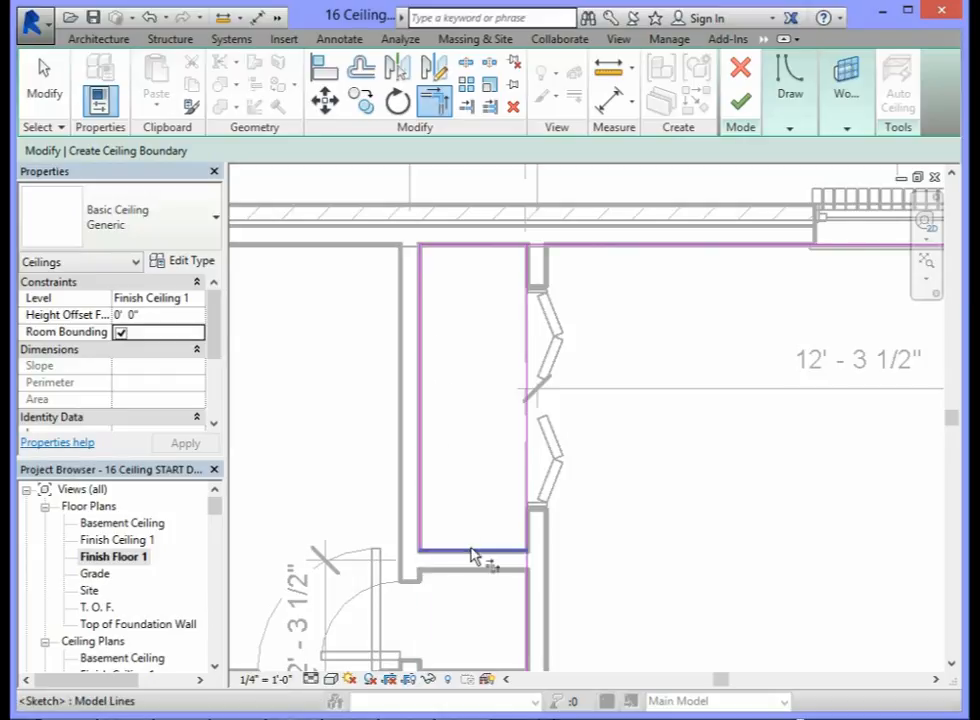
pyautogui.click(483, 556)
pyautogui.click(528, 484)
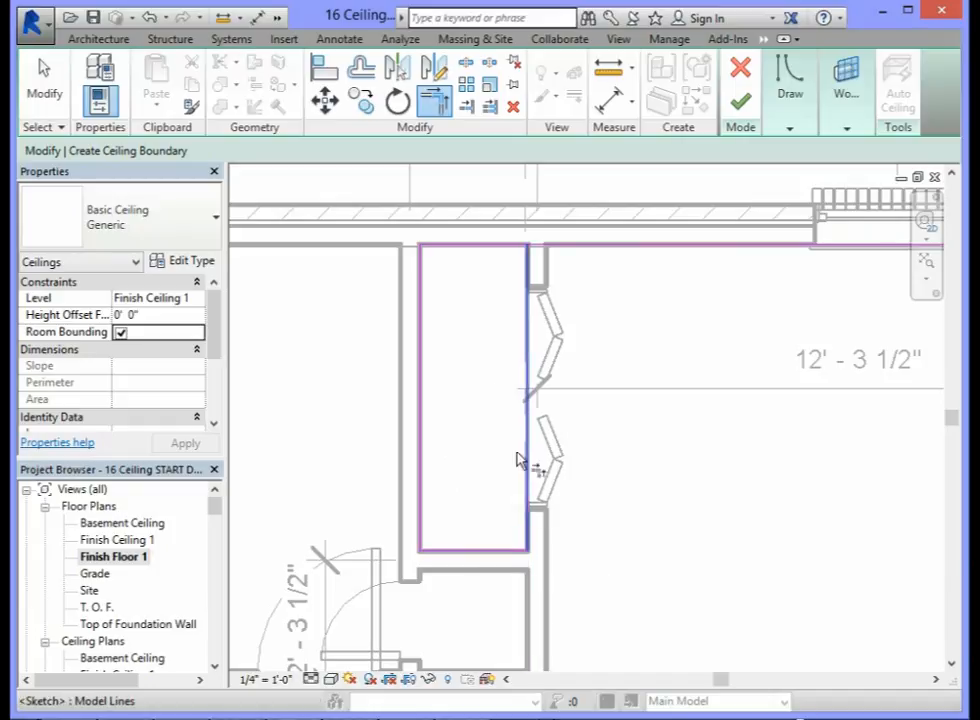
pyautogui.click(532, 306)
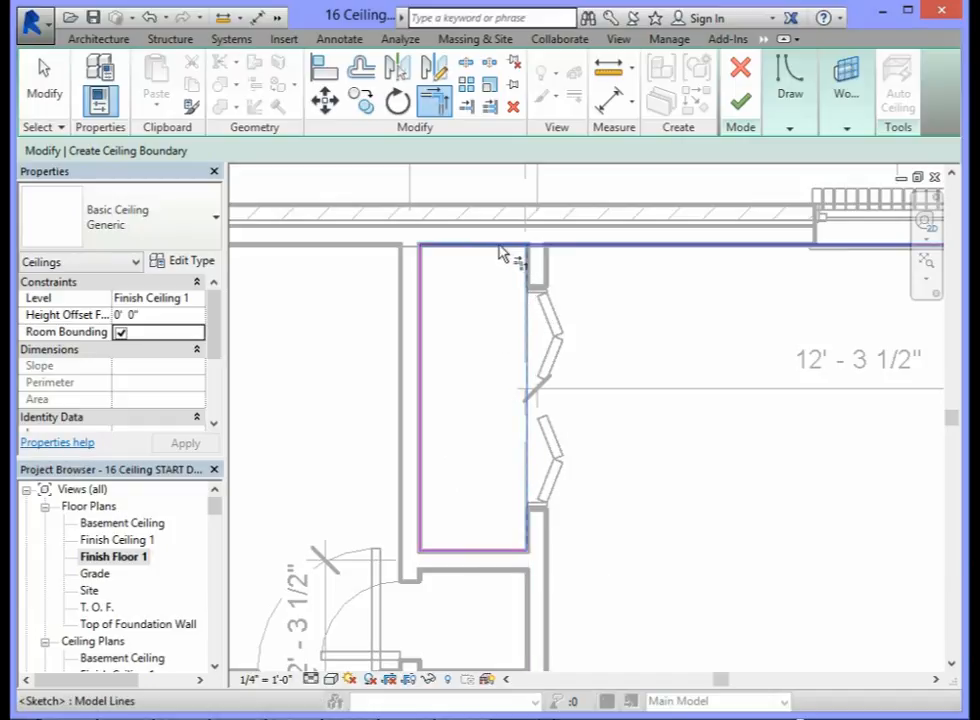
pyautogui.click(502, 246)
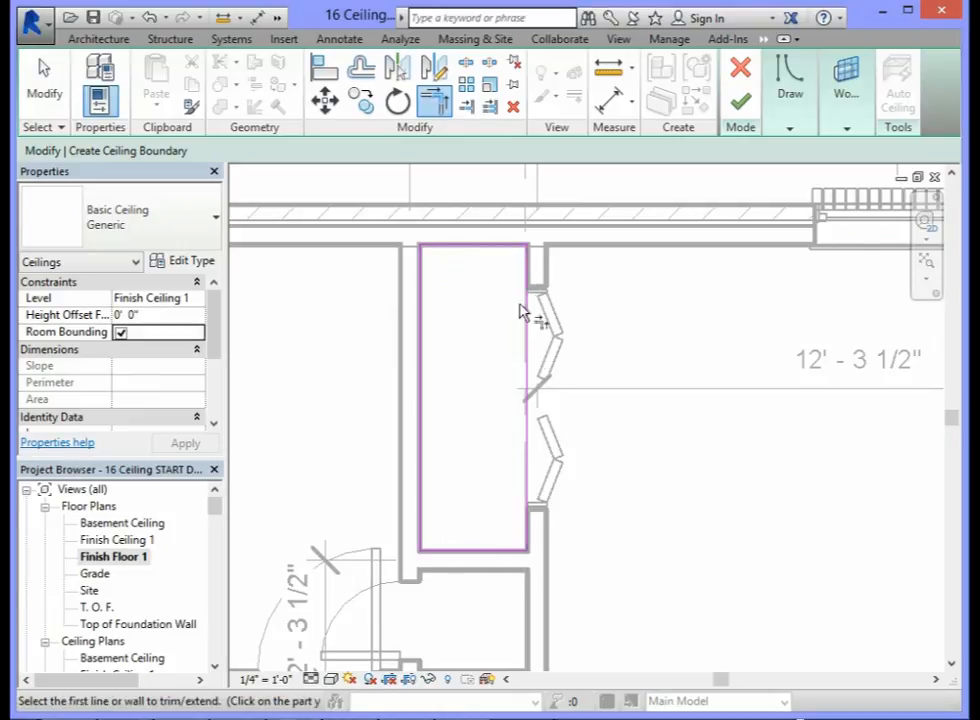
pyautogui.click(741, 103)
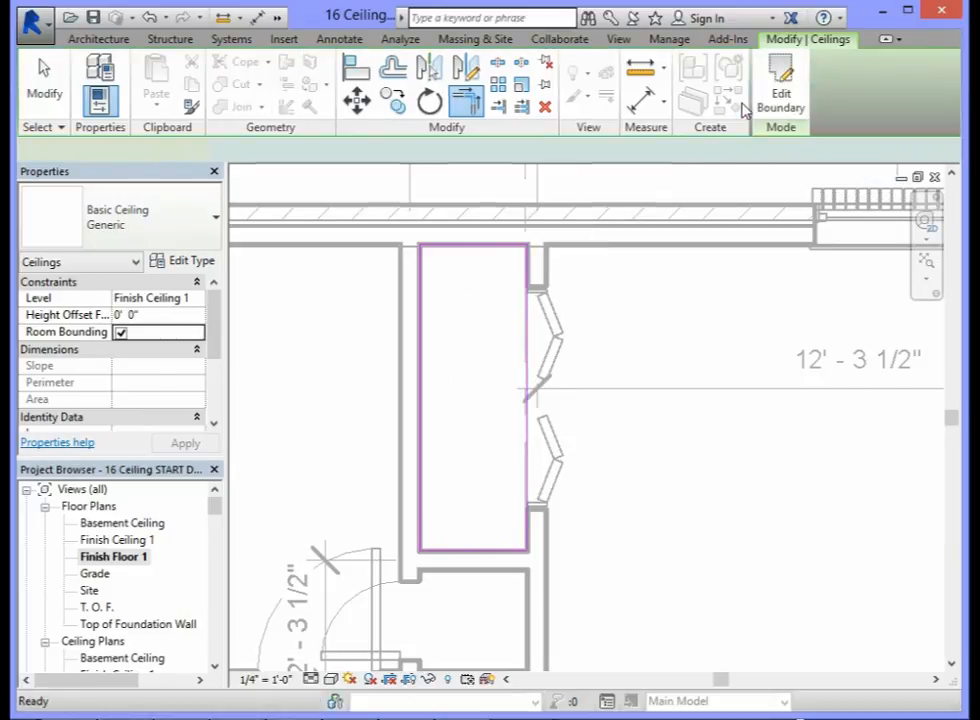
# Start a sketched generic ceiling for the linen closet below the bedroom closet, with its level set to Finish Ceiling 1.
pyautogui.scroll(-4, 505, 308)
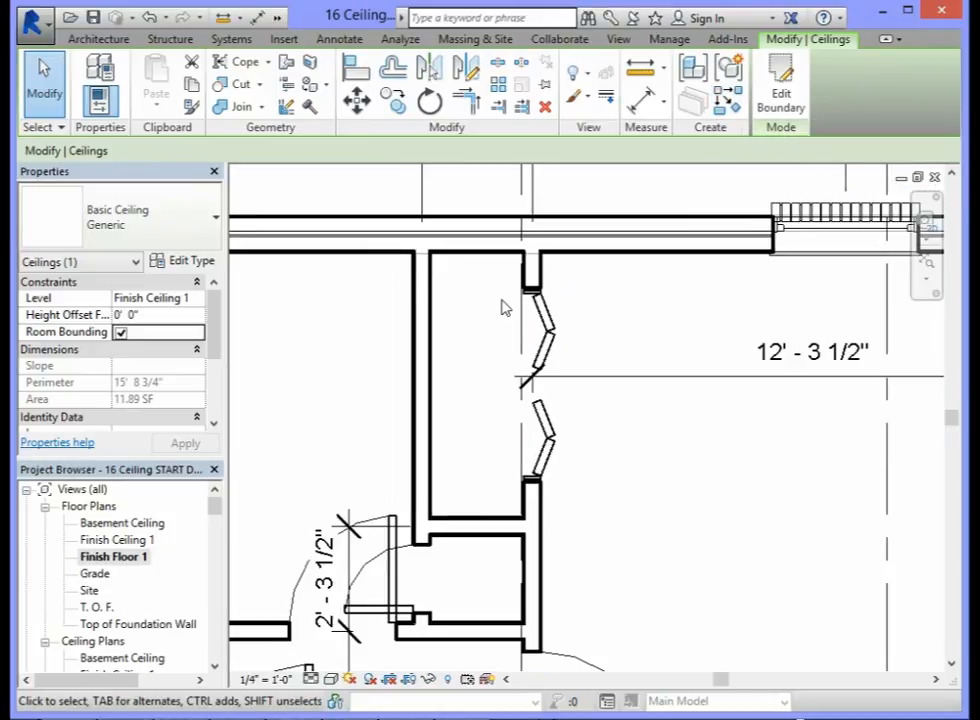
pyautogui.scroll(2, 455, 416)
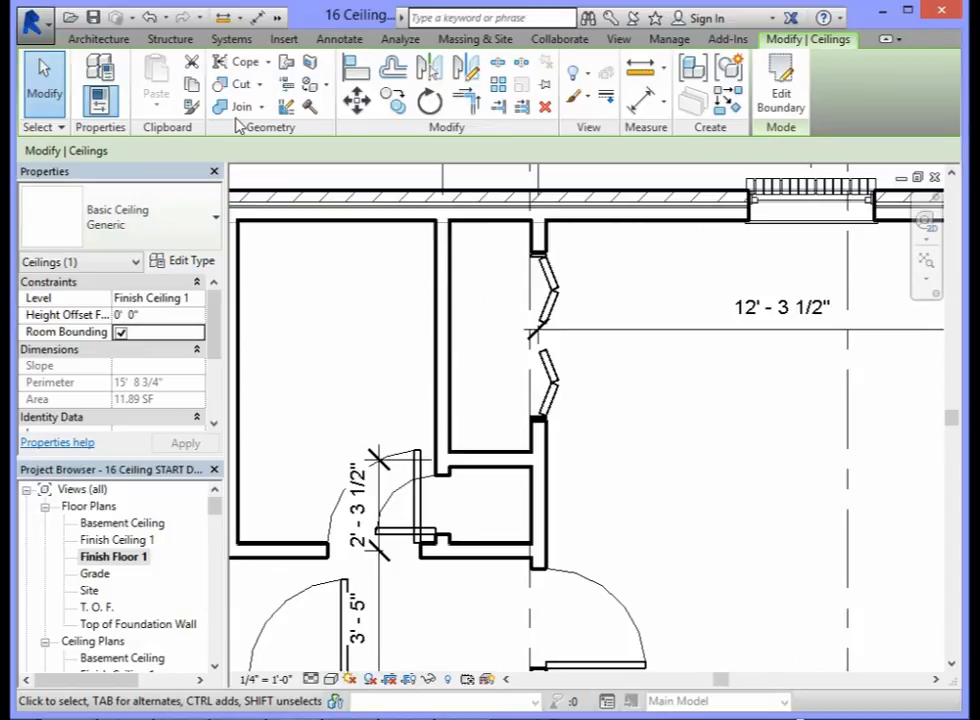
pyautogui.click(100, 40)
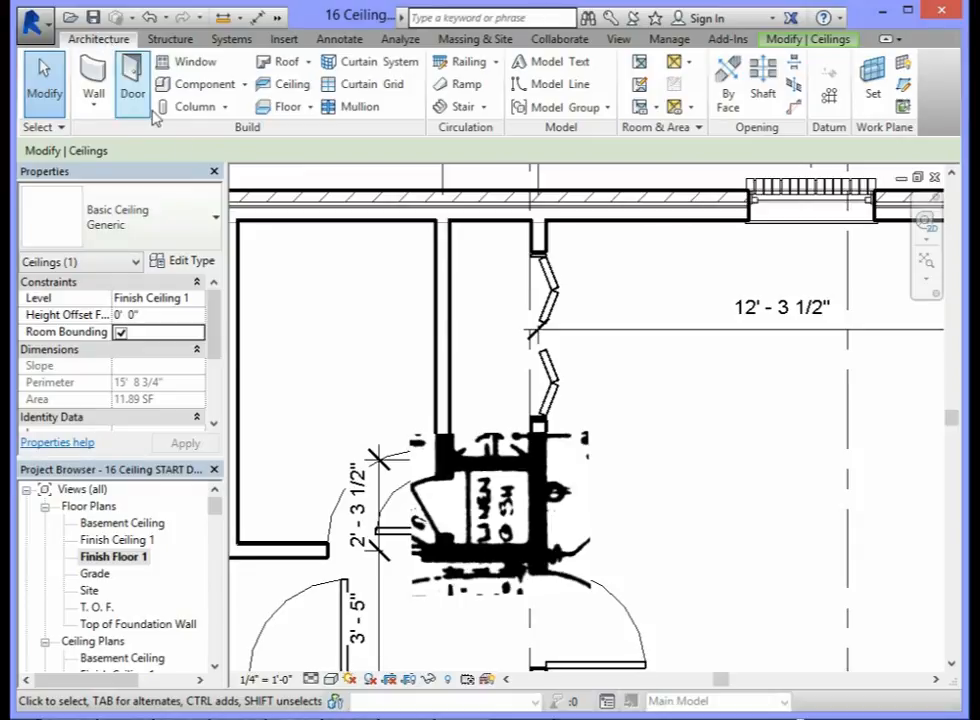
pyautogui.click(288, 86)
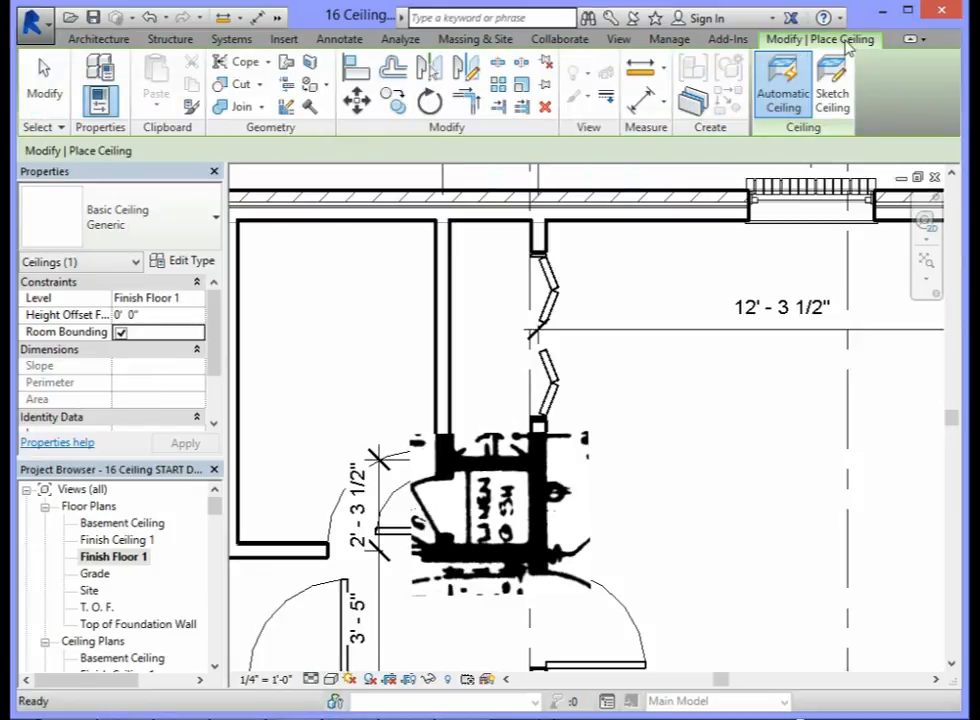
pyautogui.click(840, 88)
pyautogui.moveTo(843, 90)
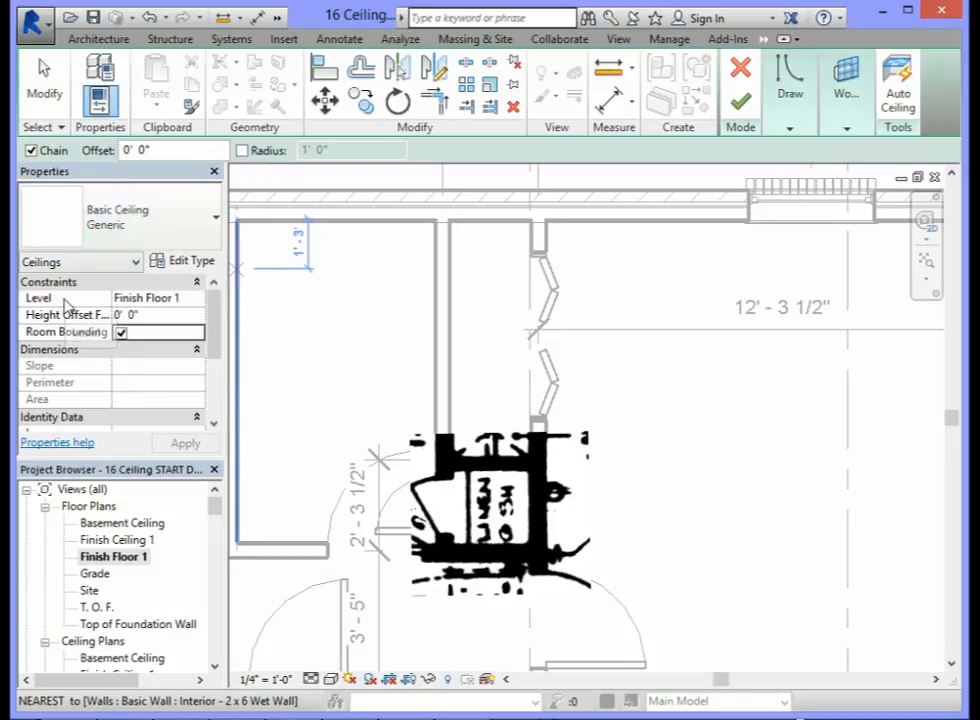
pyautogui.click(200, 299)
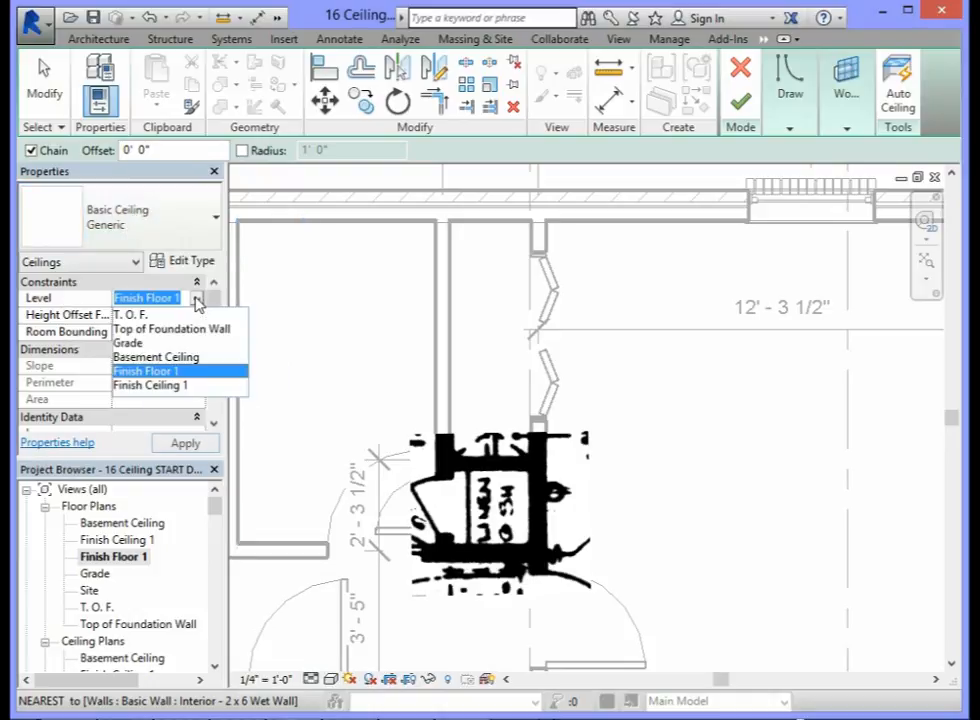
pyautogui.click(162, 385)
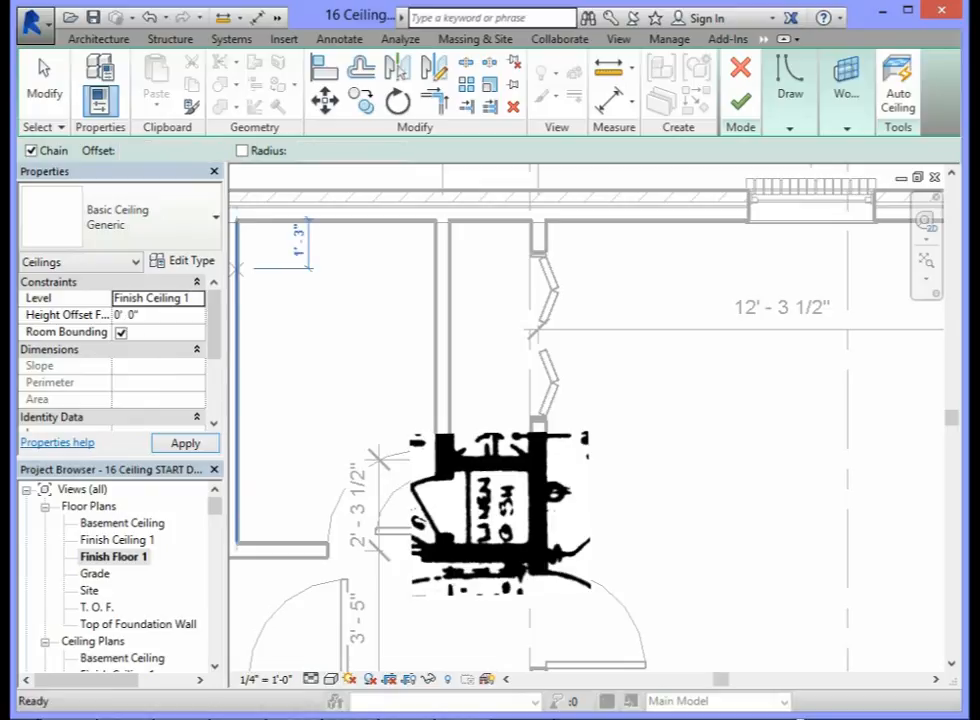
# Using Pick Walls, add boundary lines along the linen closet's four walls, flipping the door-side line to the inside face.
pyautogui.click(791, 129)
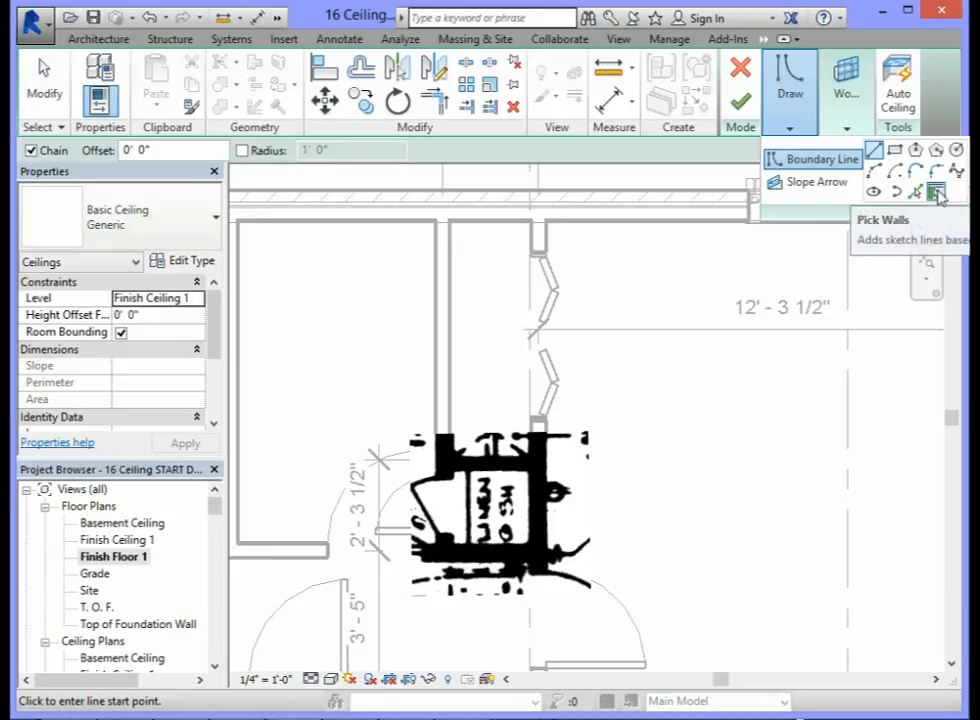
pyautogui.click(937, 193)
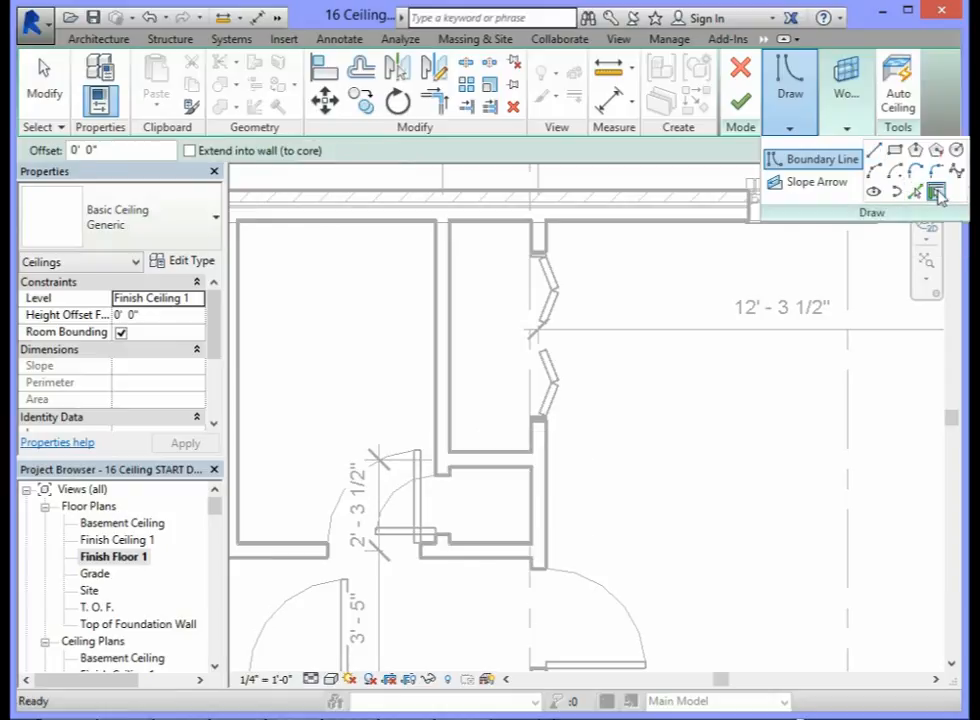
pyautogui.click(501, 478)
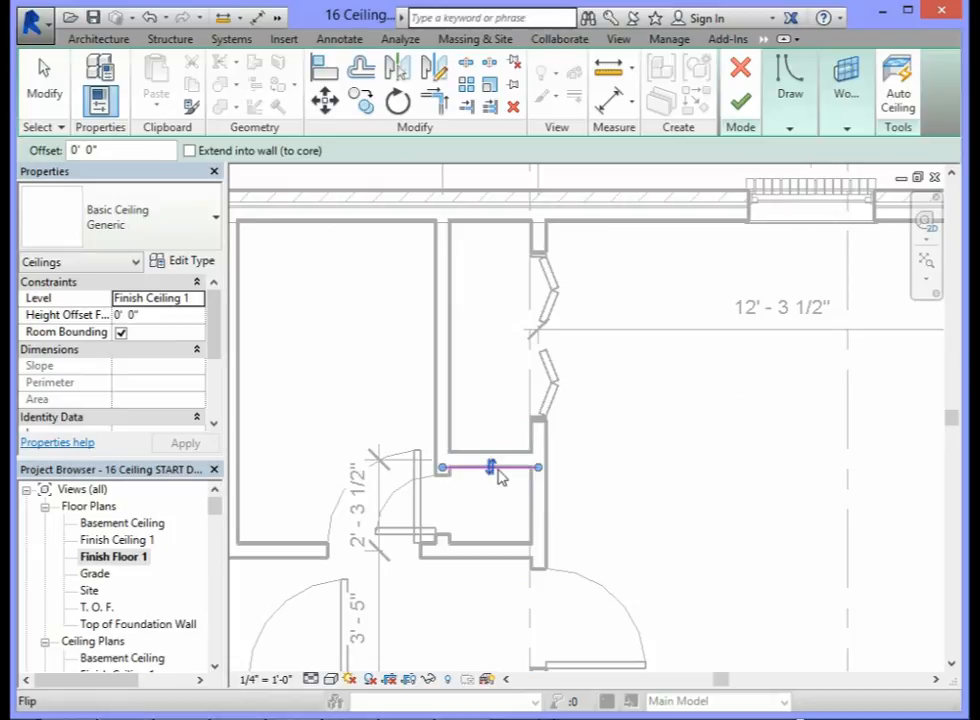
pyautogui.click(535, 507)
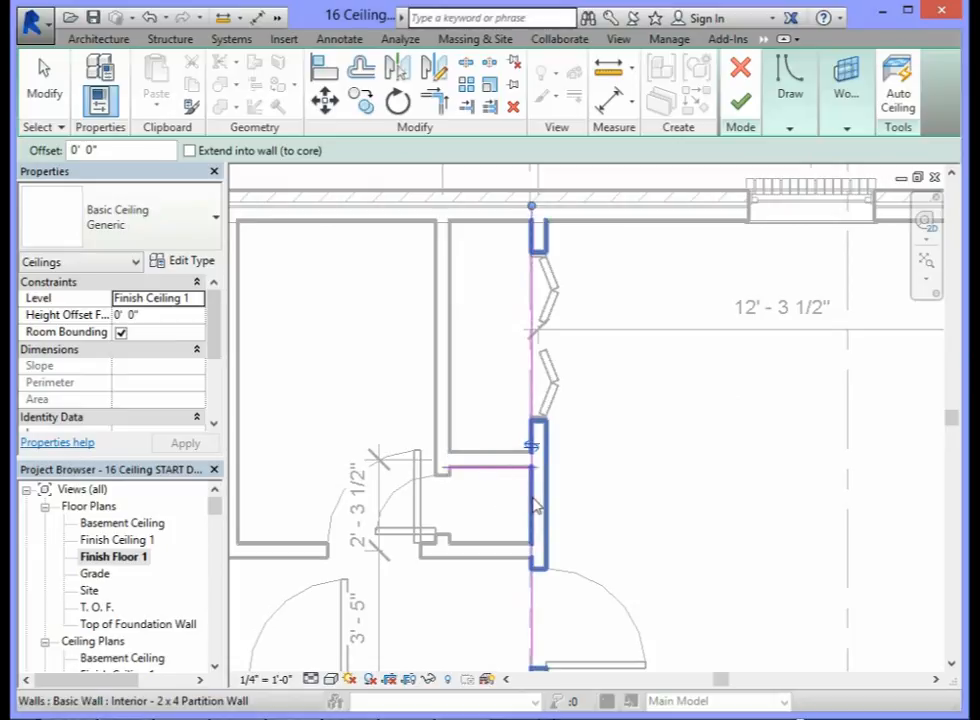
pyautogui.click(501, 547)
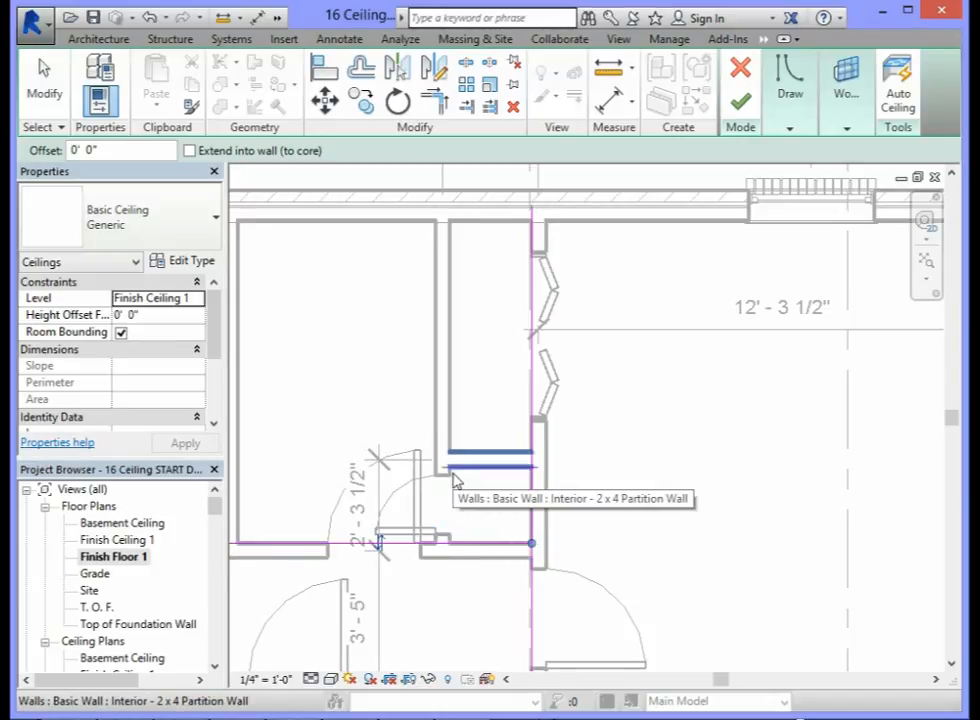
pyautogui.click(455, 484)
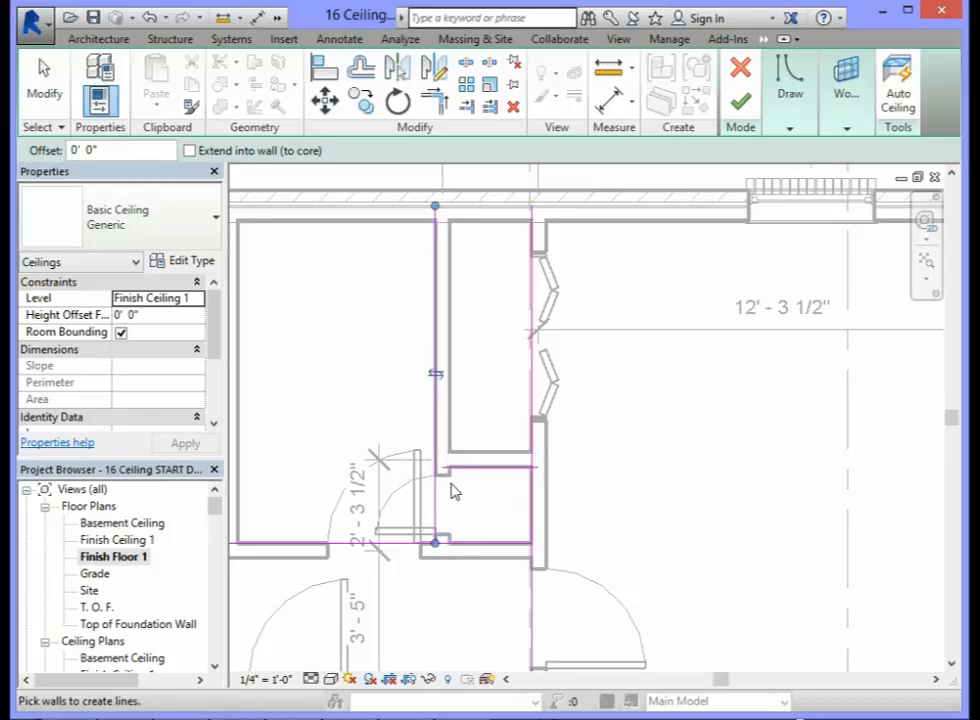
pyautogui.click(436, 376)
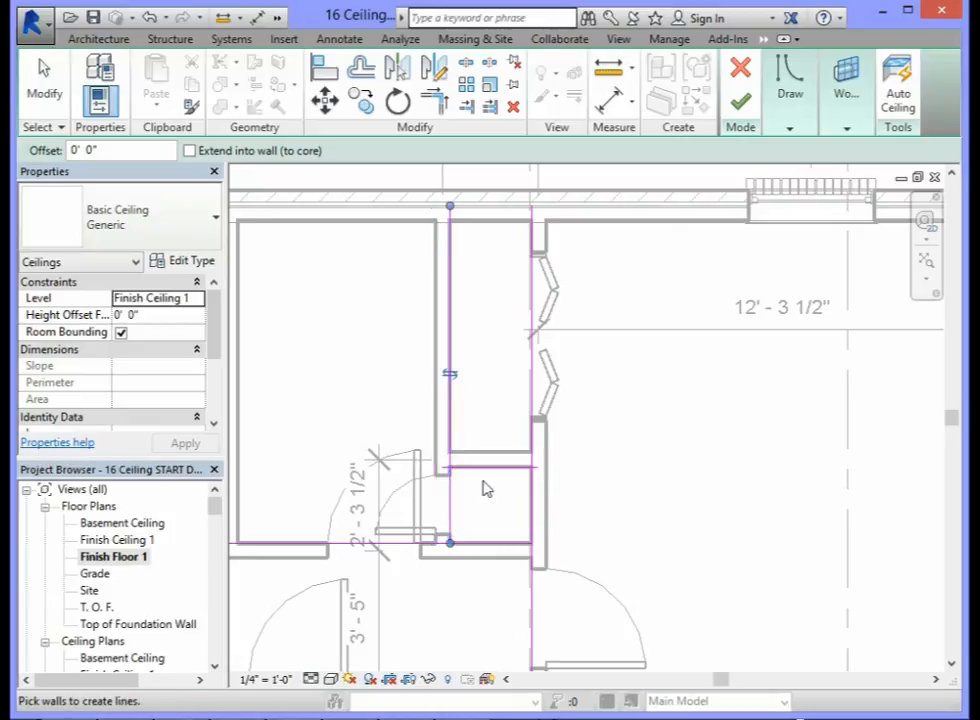
# Trim the linen closet's boundary lines to corners with Trim/Extend to Corner and finish the ceiling sketch.
pyautogui.click(439, 111)
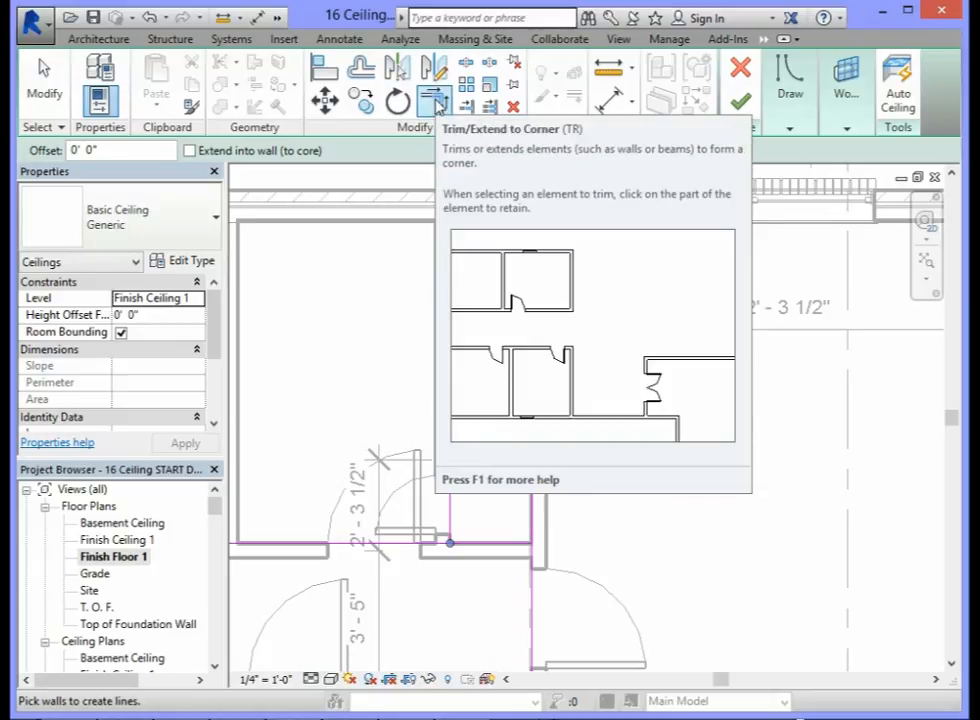
pyautogui.click(436, 108)
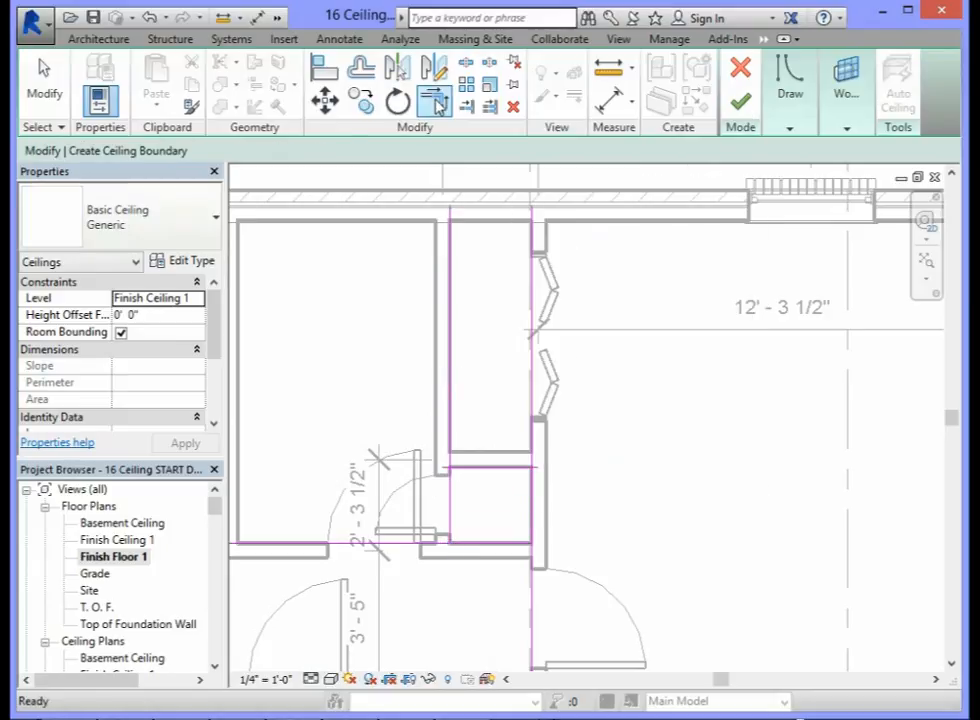
pyautogui.click(475, 473)
pyautogui.click(455, 495)
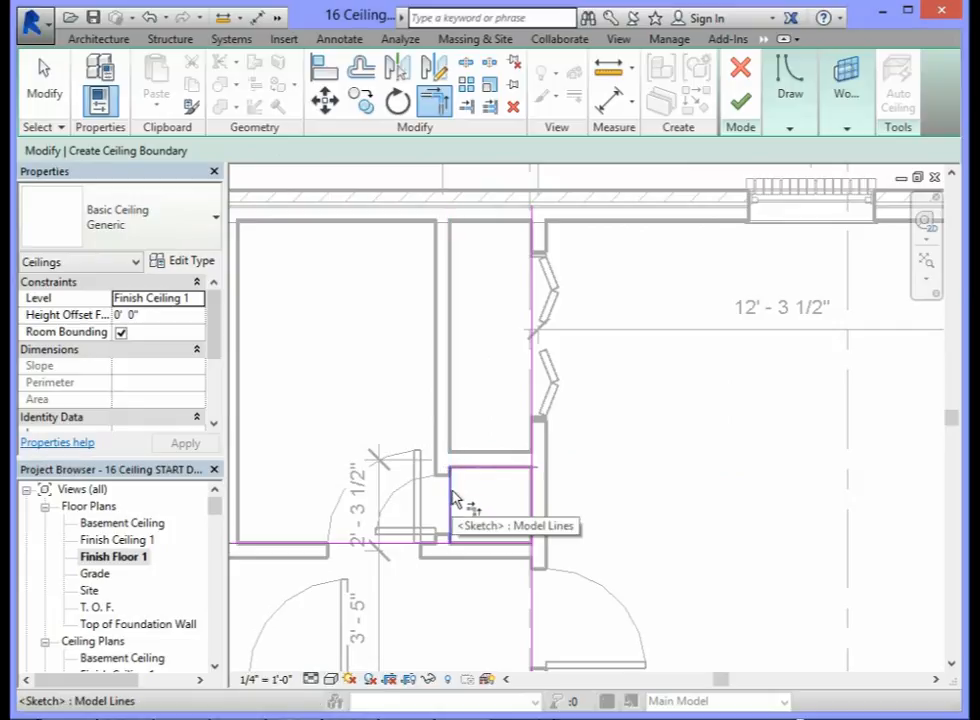
pyautogui.click(455, 500)
pyautogui.click(480, 545)
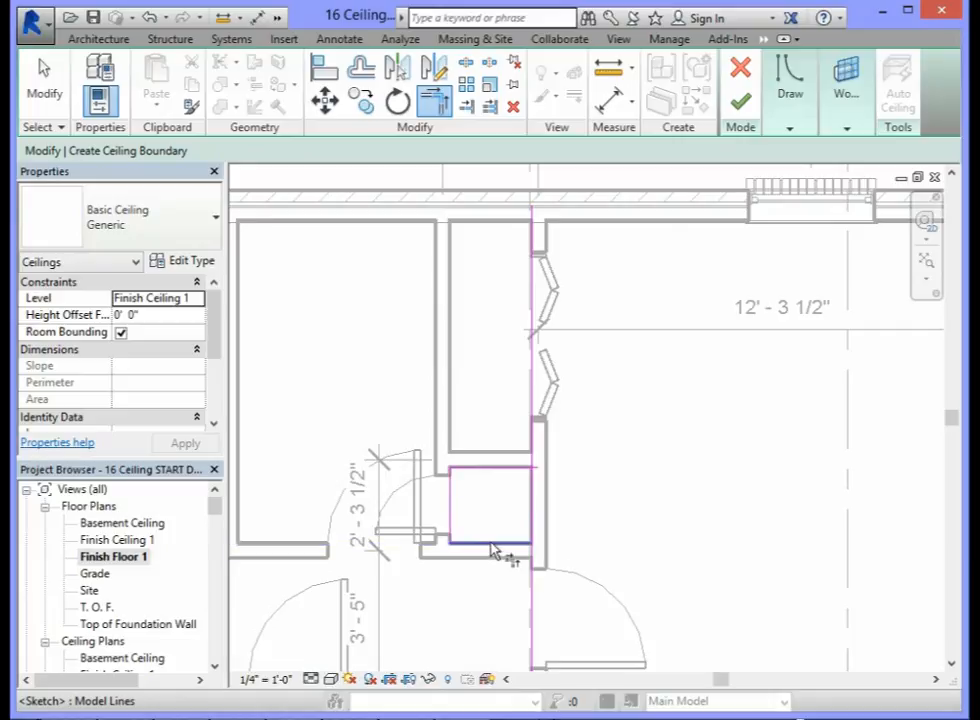
pyautogui.click(493, 545)
pyautogui.click(532, 521)
pyautogui.click(532, 510)
pyautogui.click(514, 468)
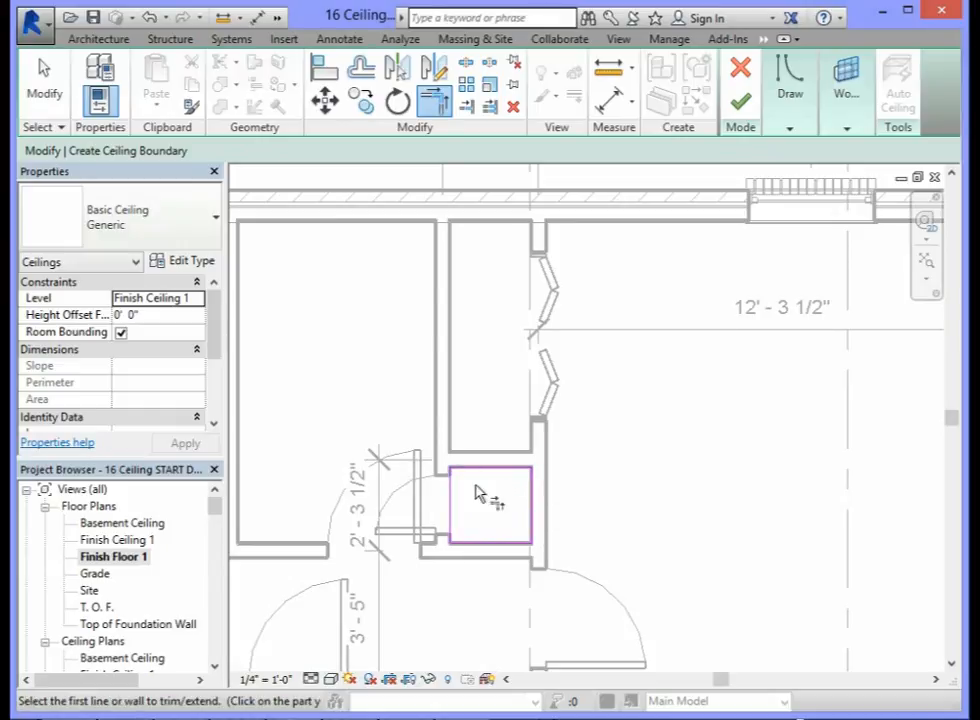
pyautogui.click(741, 104)
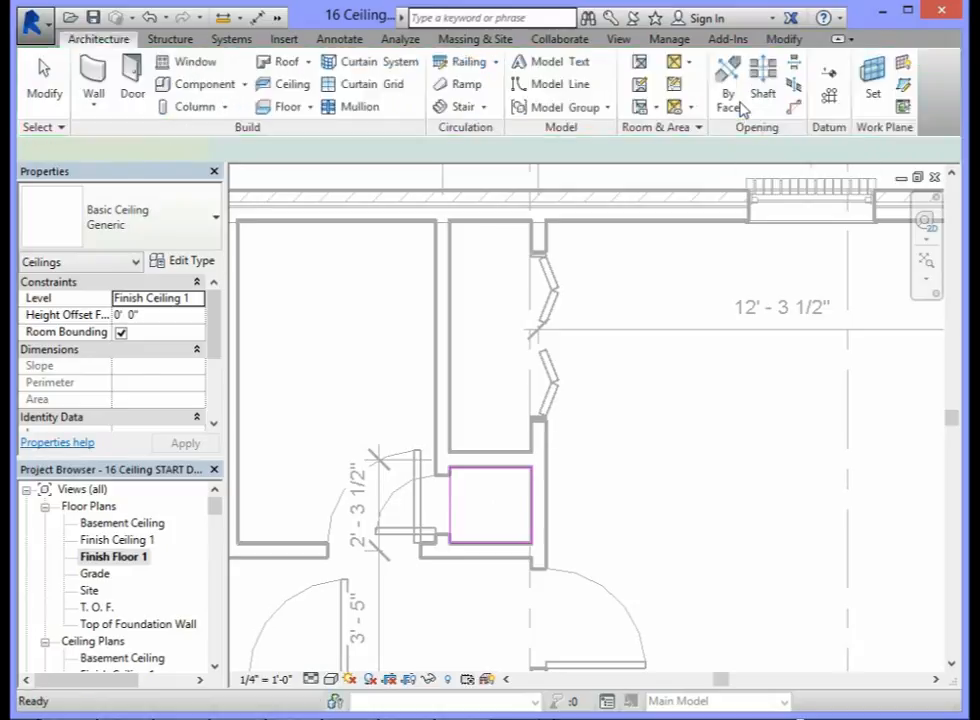
# Start a sketched generic ceiling for the bathroom, with its level set to Finish Ceiling 1.
pyautogui.scroll(-2, 525, 288)
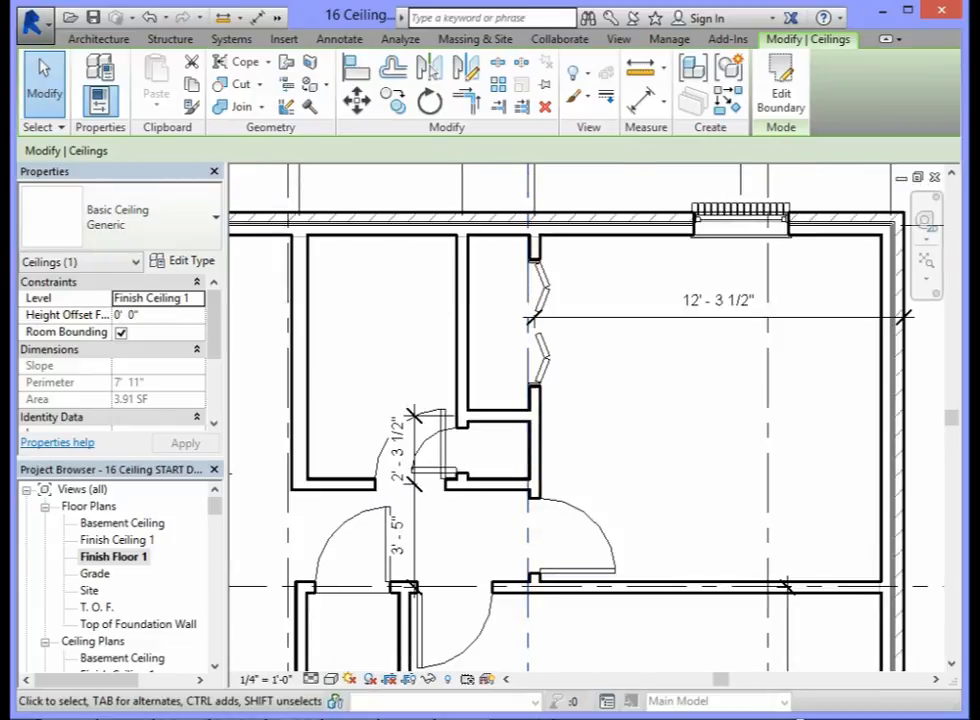
pyautogui.click(100, 39)
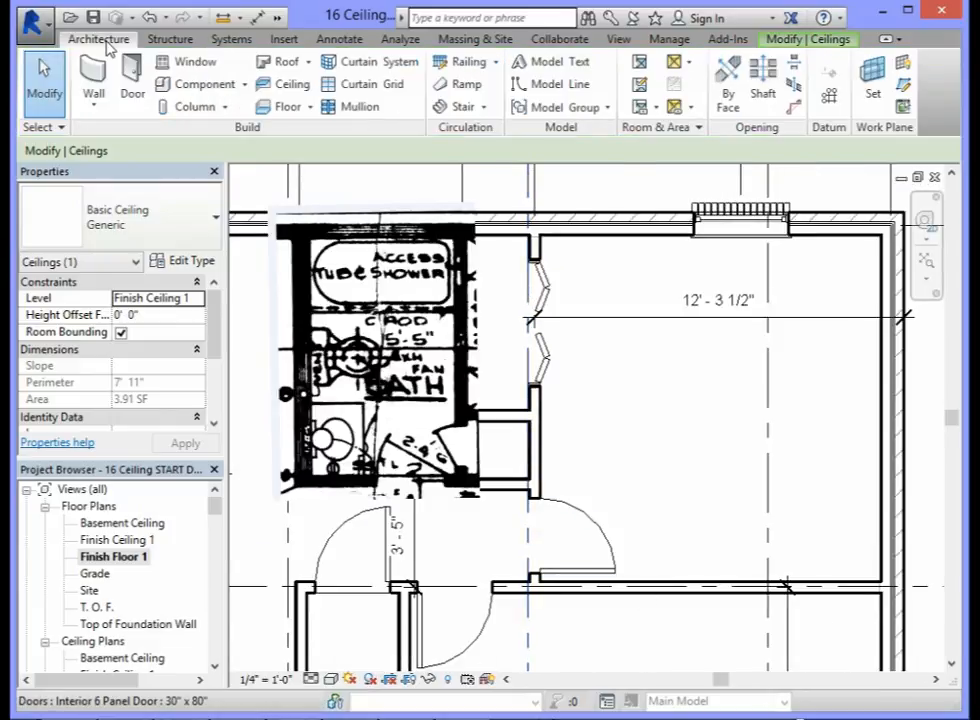
pyautogui.click(287, 86)
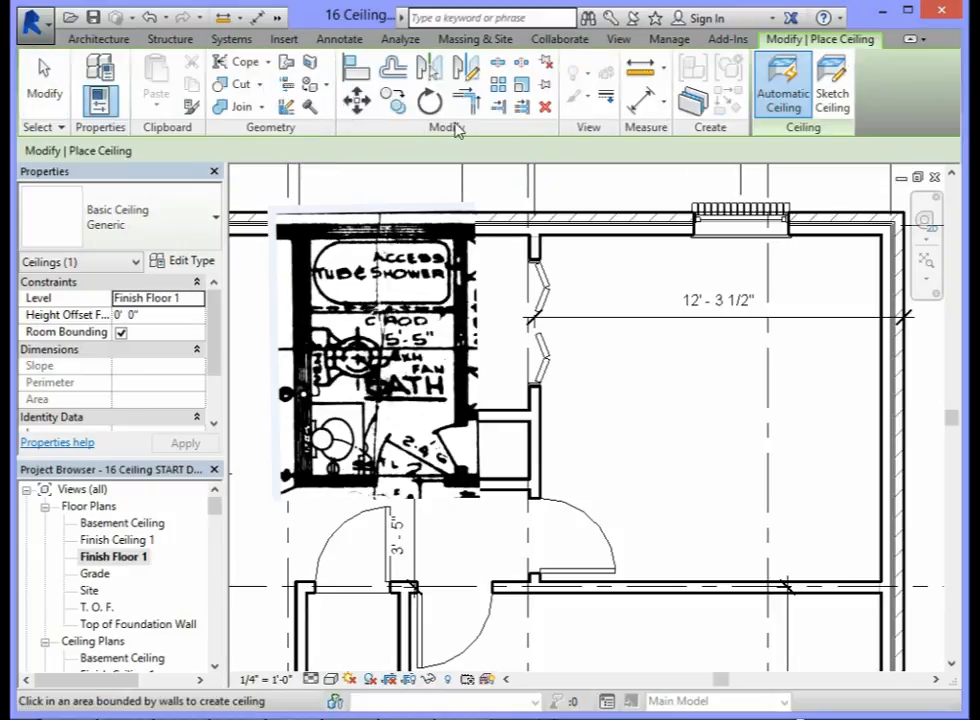
pyautogui.click(834, 100)
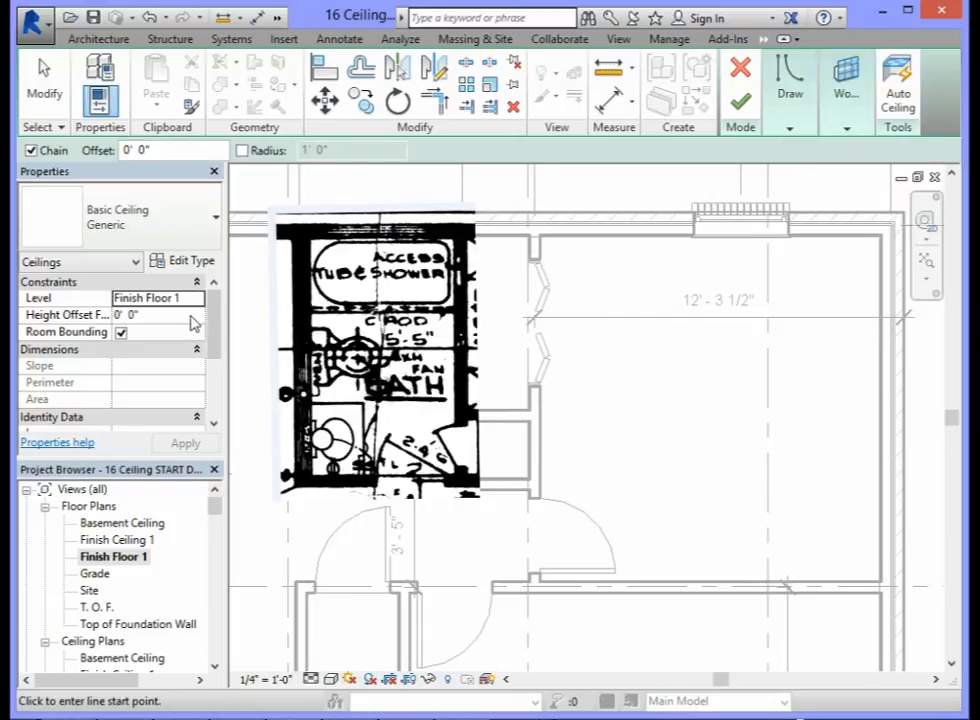
pyautogui.click(198, 306)
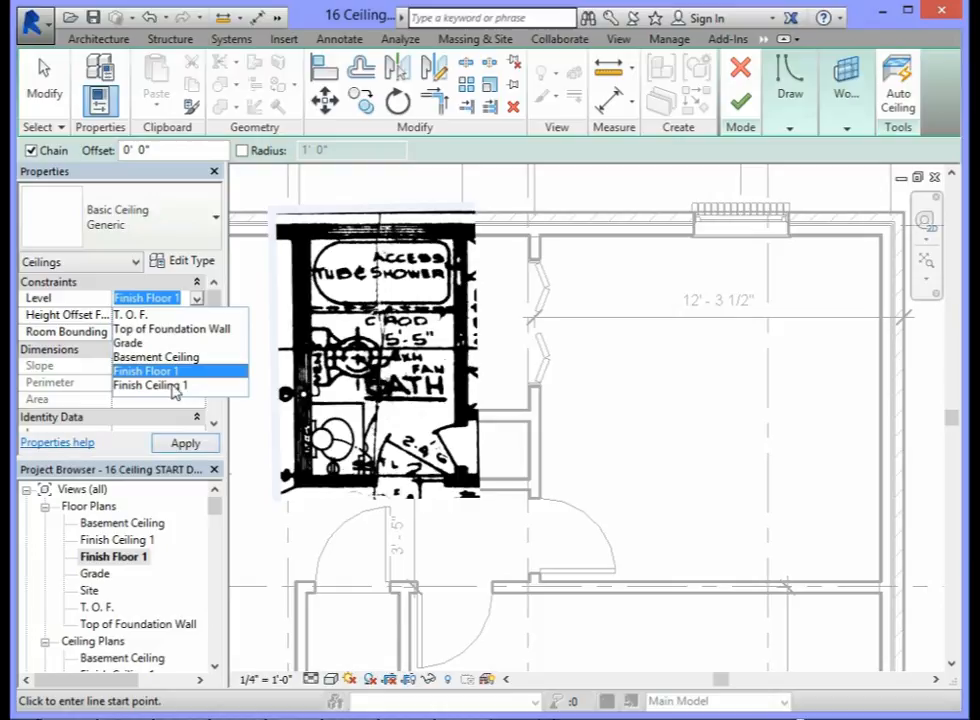
pyautogui.click(150, 385)
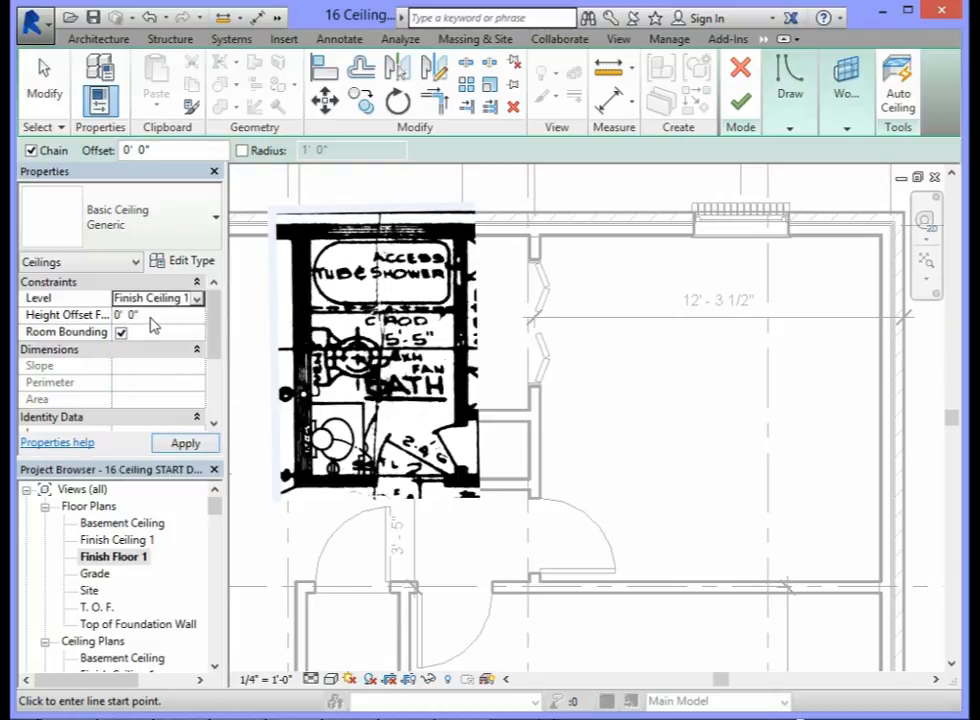
# Using Pick Walls, add ceiling boundary lines along the inside faces of the bathroom's four walls.
pyautogui.moveTo(805, 116)
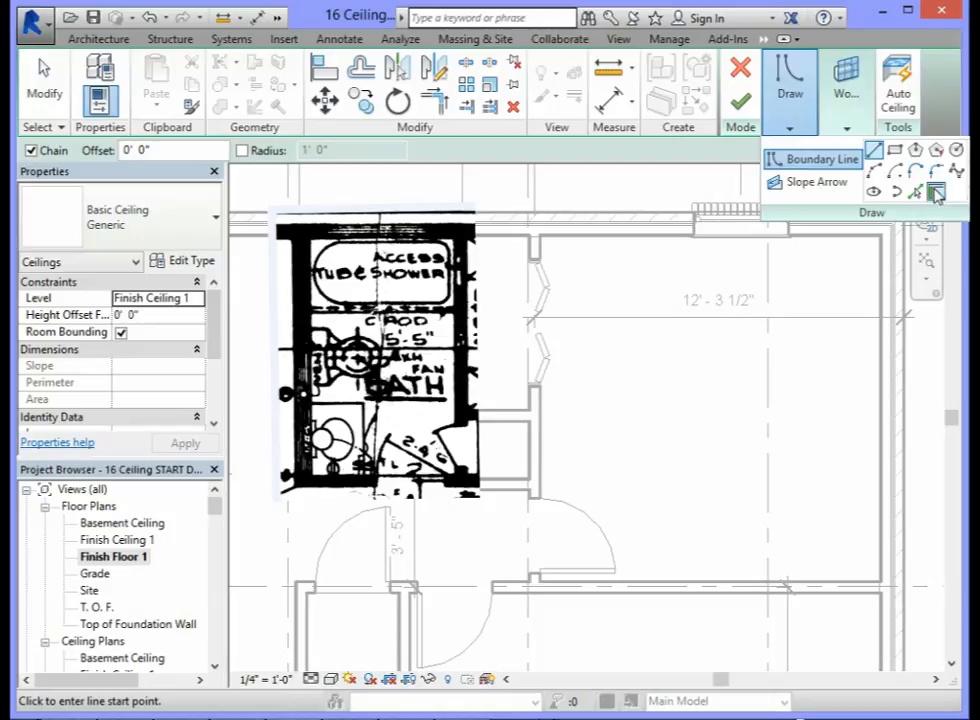
pyautogui.click(936, 193)
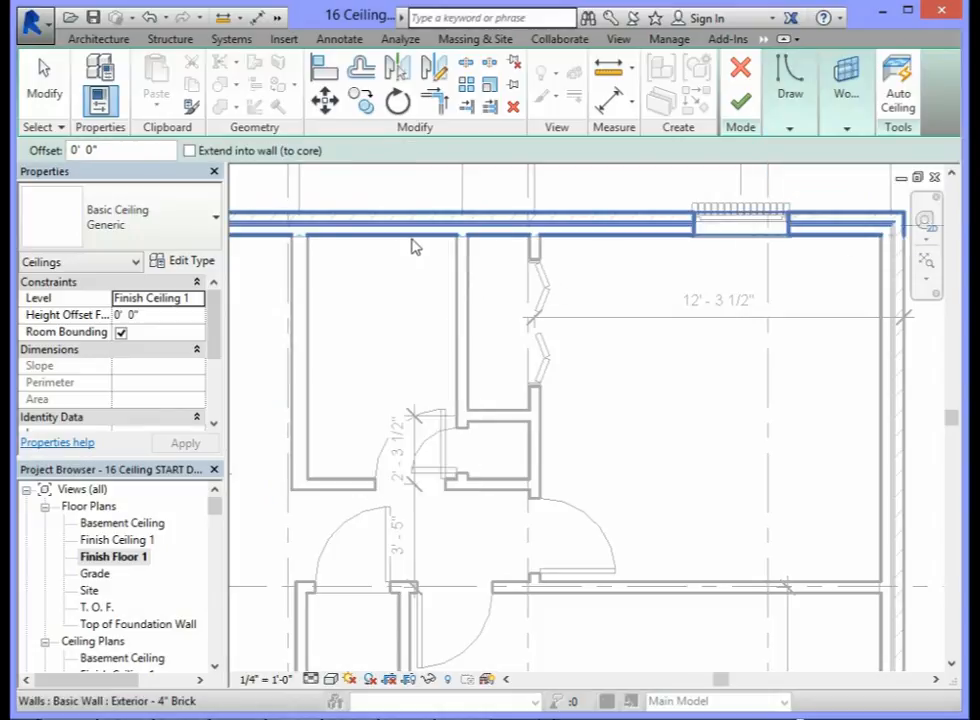
pyautogui.click(413, 245)
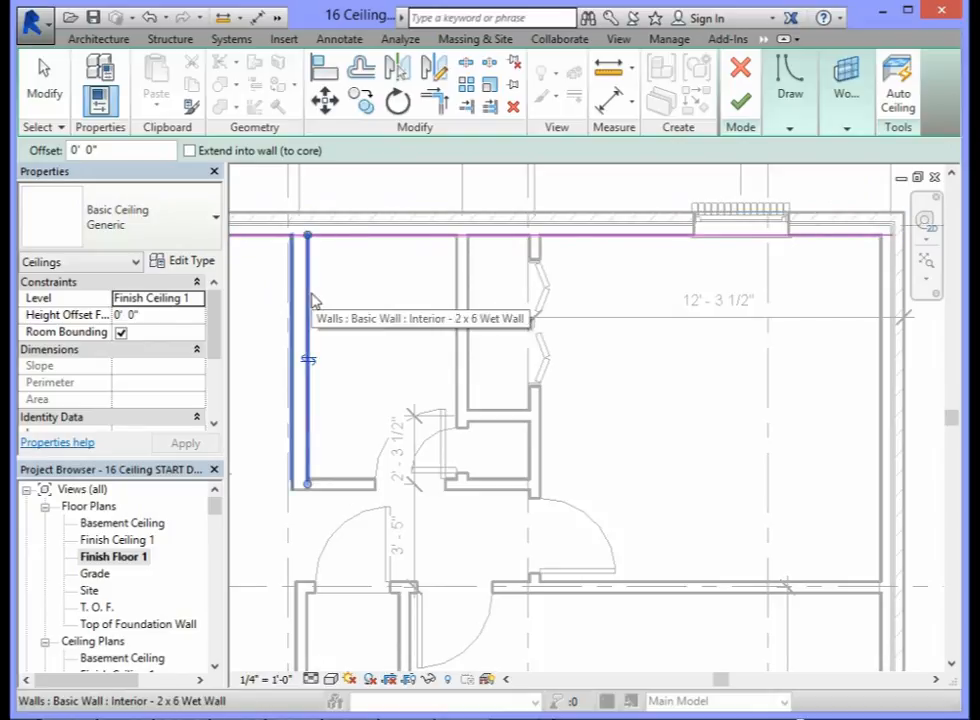
pyautogui.click(313, 300)
pyautogui.click(365, 476)
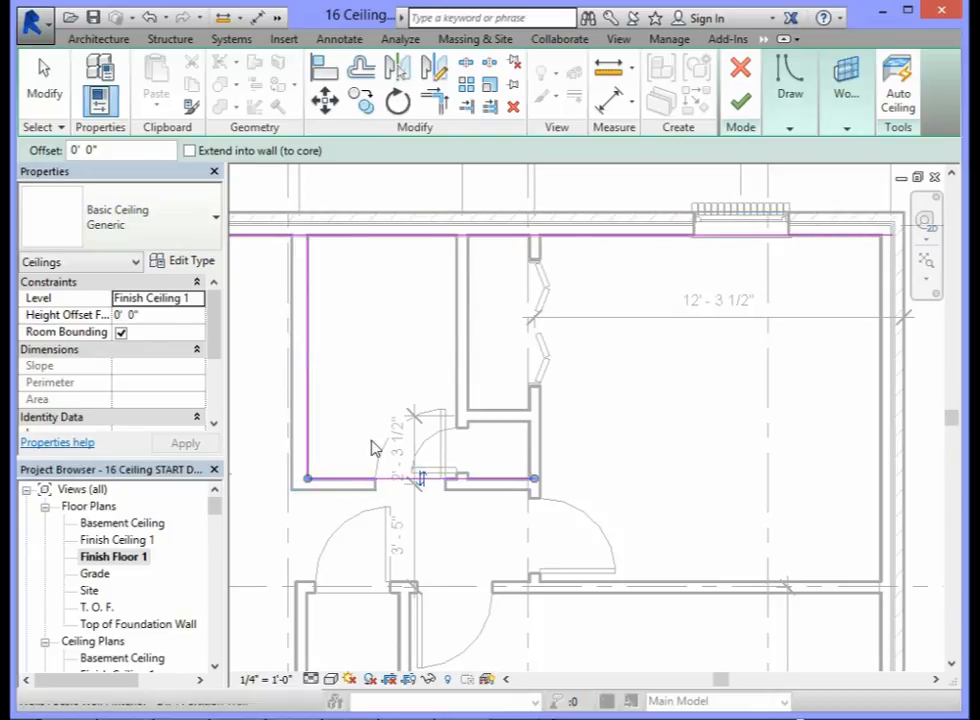
pyautogui.click(455, 357)
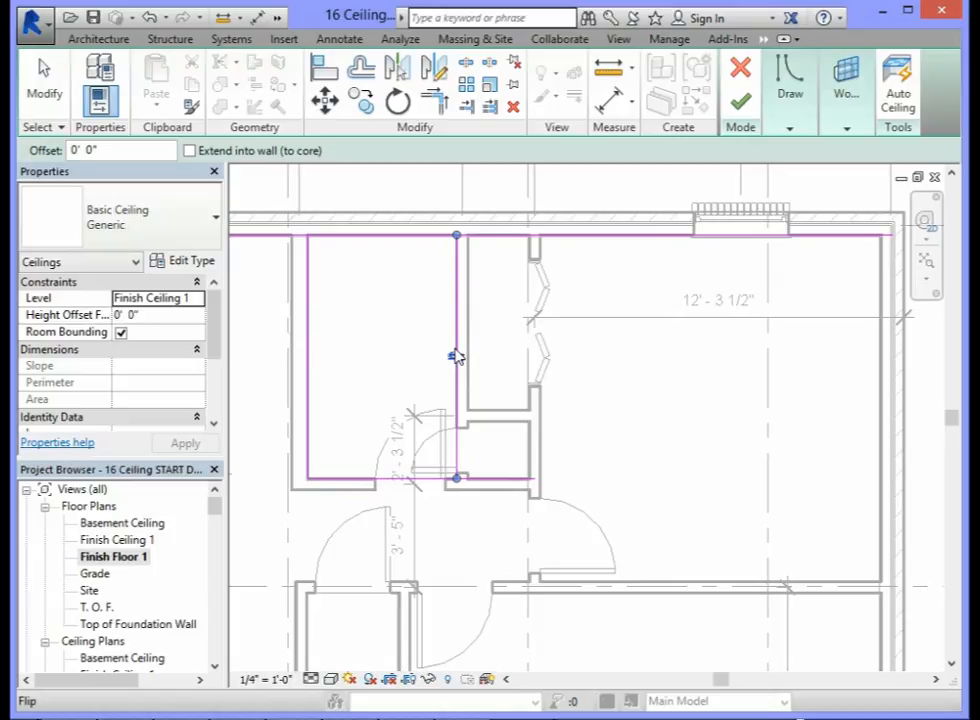
# Trim the bathroom's boundary lines to corners with Trim/Extend to Corner and finish the ceiling sketch.
pyautogui.click(436, 106)
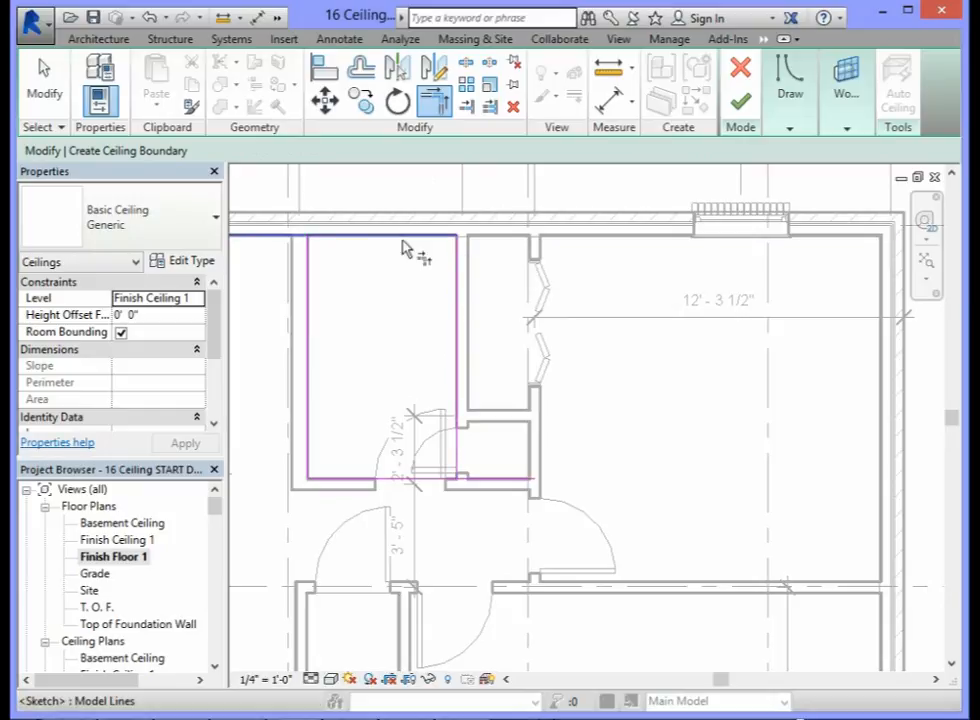
pyautogui.click(362, 241)
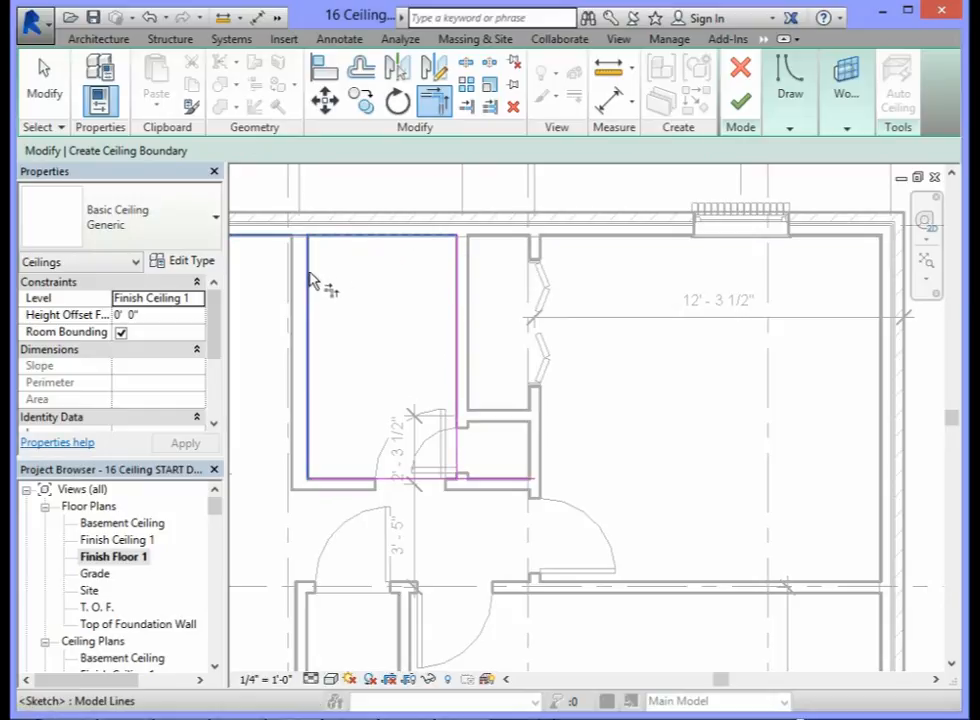
pyautogui.click(309, 282)
pyautogui.click(312, 355)
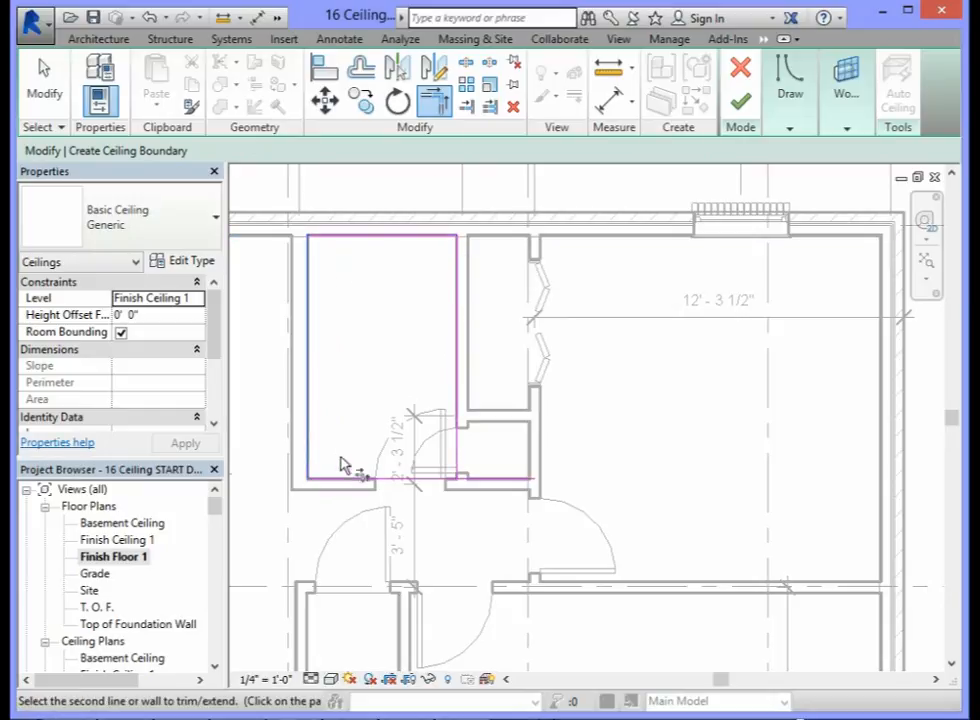
pyautogui.click(343, 483)
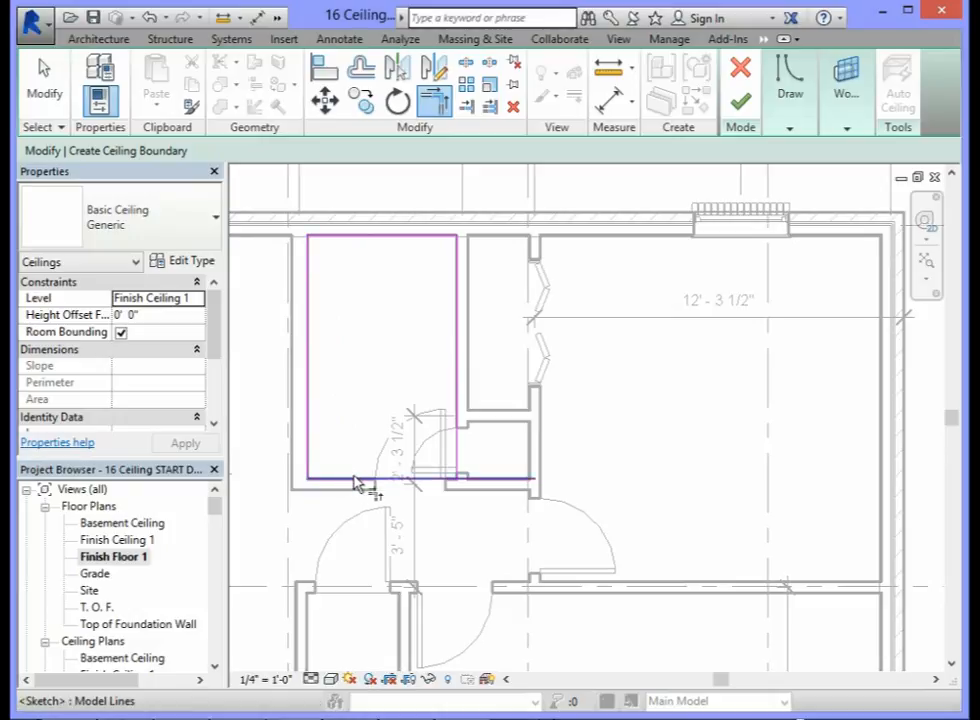
pyautogui.click(359, 485)
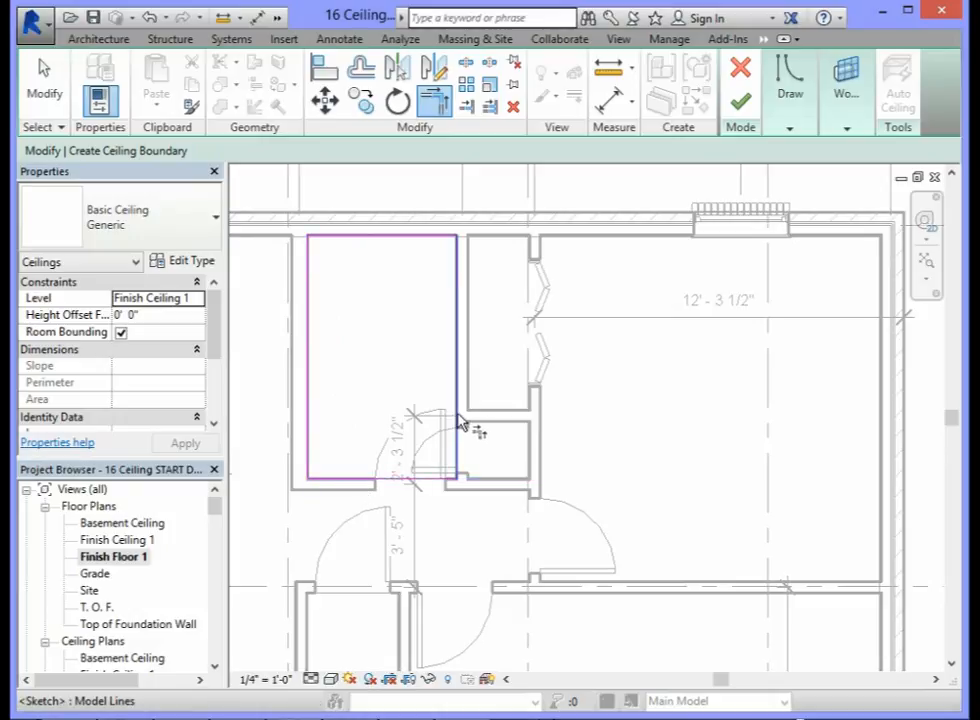
pyautogui.click(459, 424)
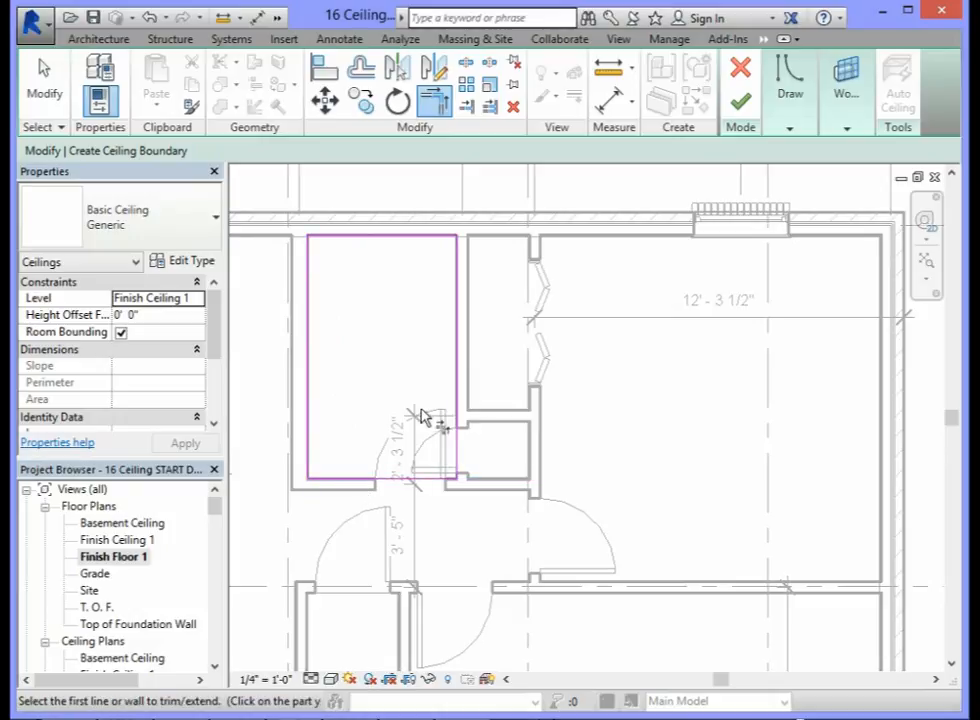
pyautogui.click(742, 104)
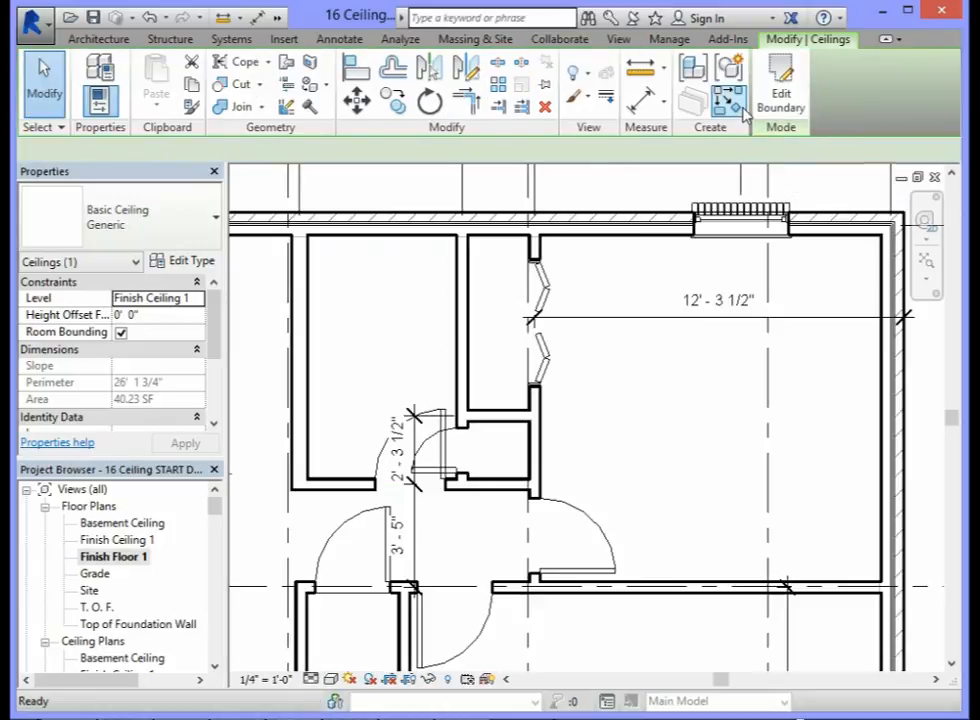
# Start a sketched generic ceiling for the stairwell below the hall, with its level set to Finish Ceiling 1.
pyautogui.scroll(-2, 550, 390)
pyautogui.scroll(-1, 545, 388)
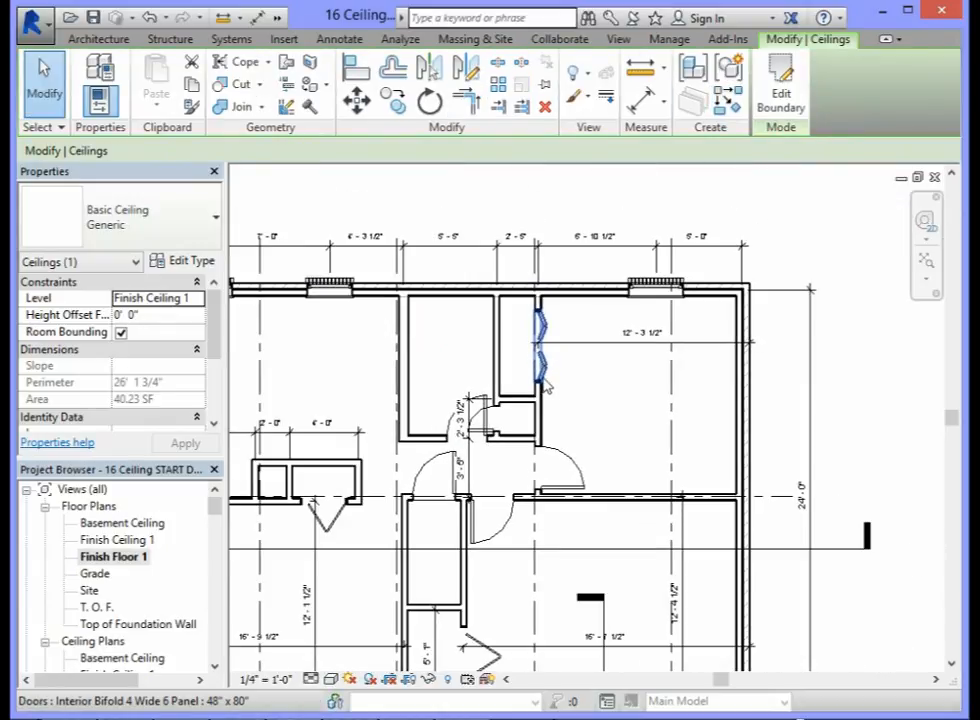
pyautogui.scroll(-1, 520, 450)
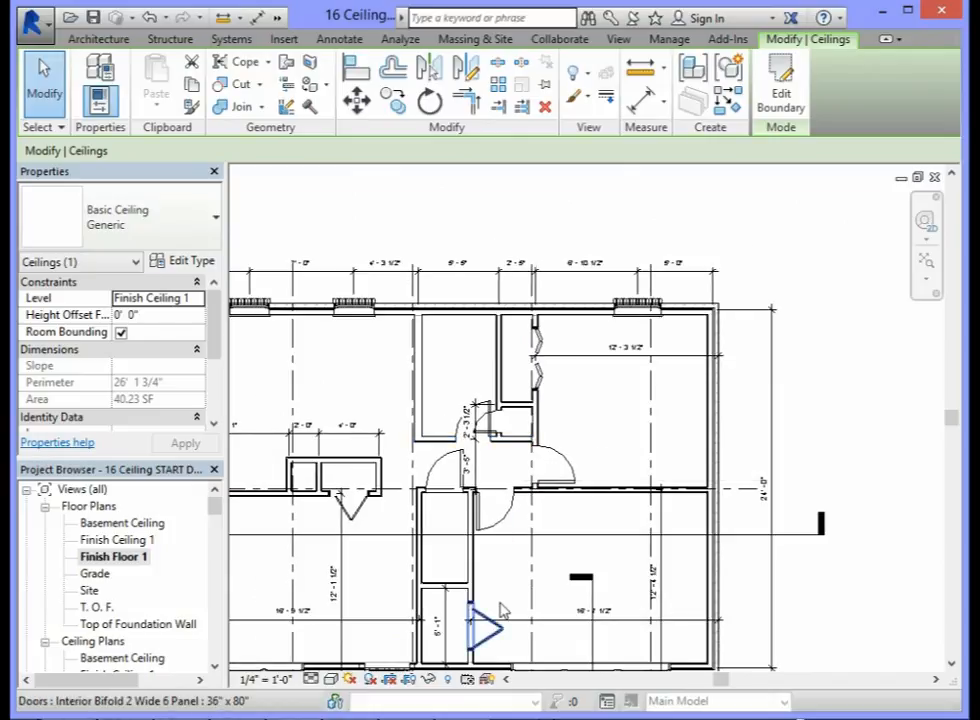
pyautogui.scroll(1, 446, 566)
pyautogui.scroll(3, 446, 566)
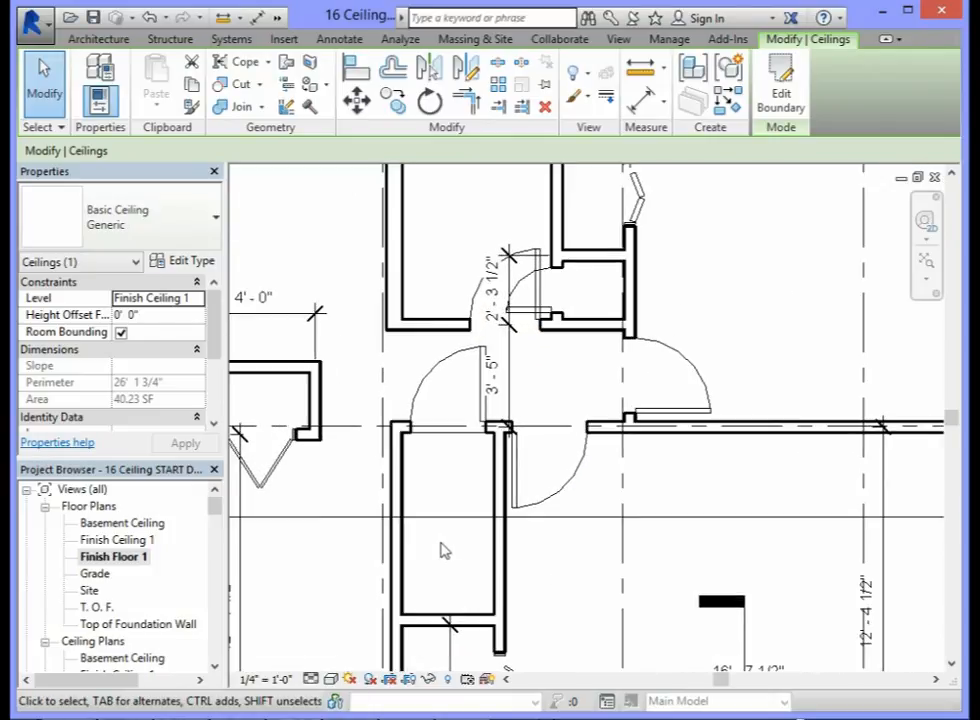
pyautogui.scroll(-1, 441, 546)
pyautogui.scroll(1, 444, 550)
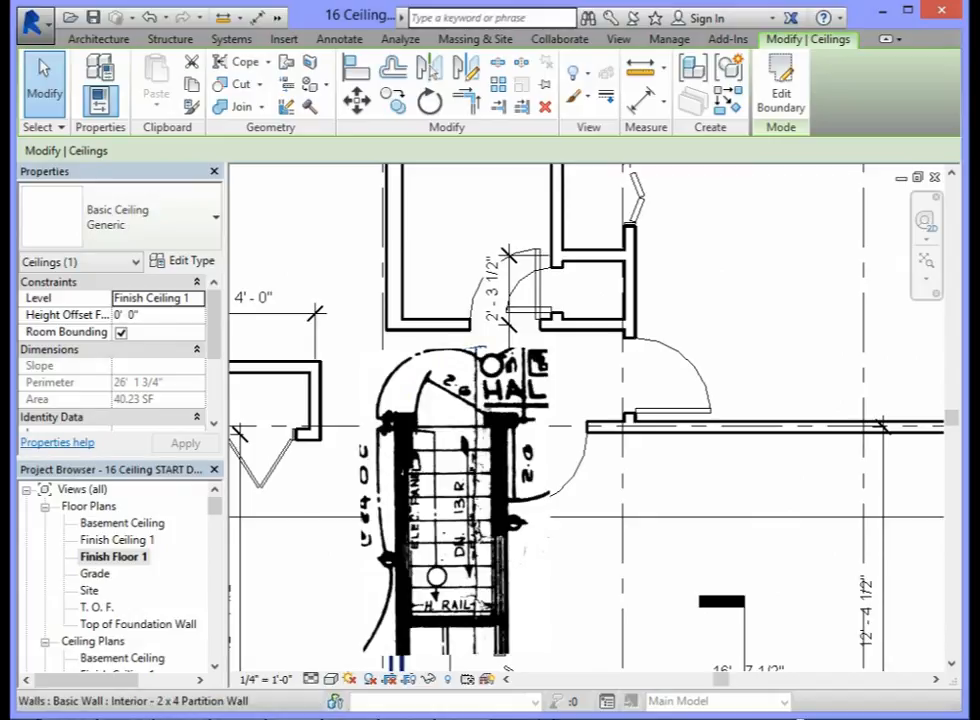
pyautogui.click(99, 39)
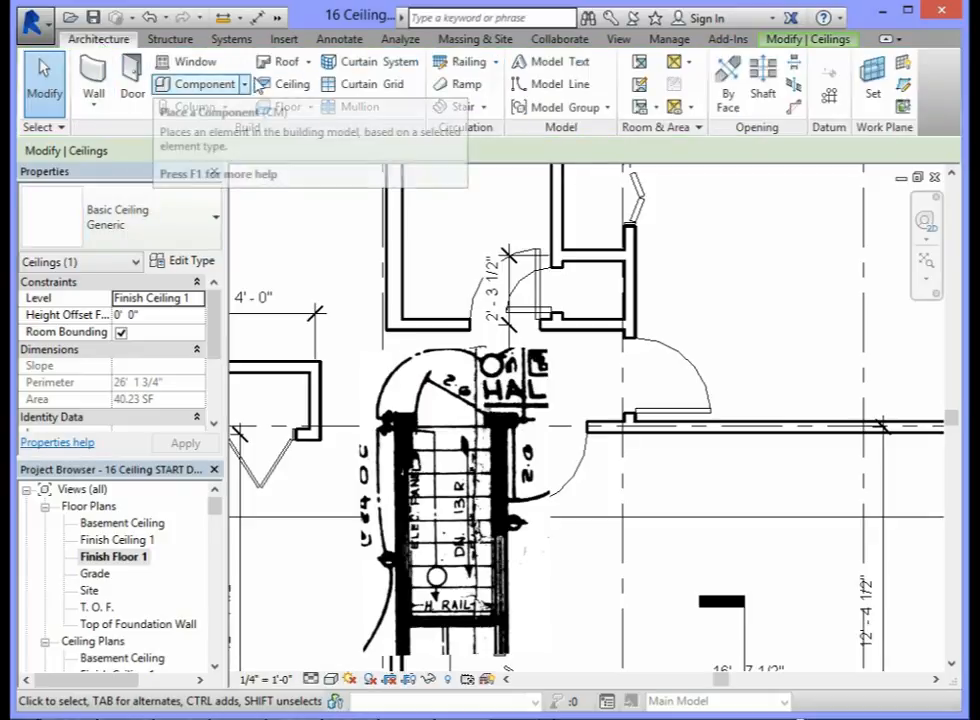
pyautogui.click(281, 86)
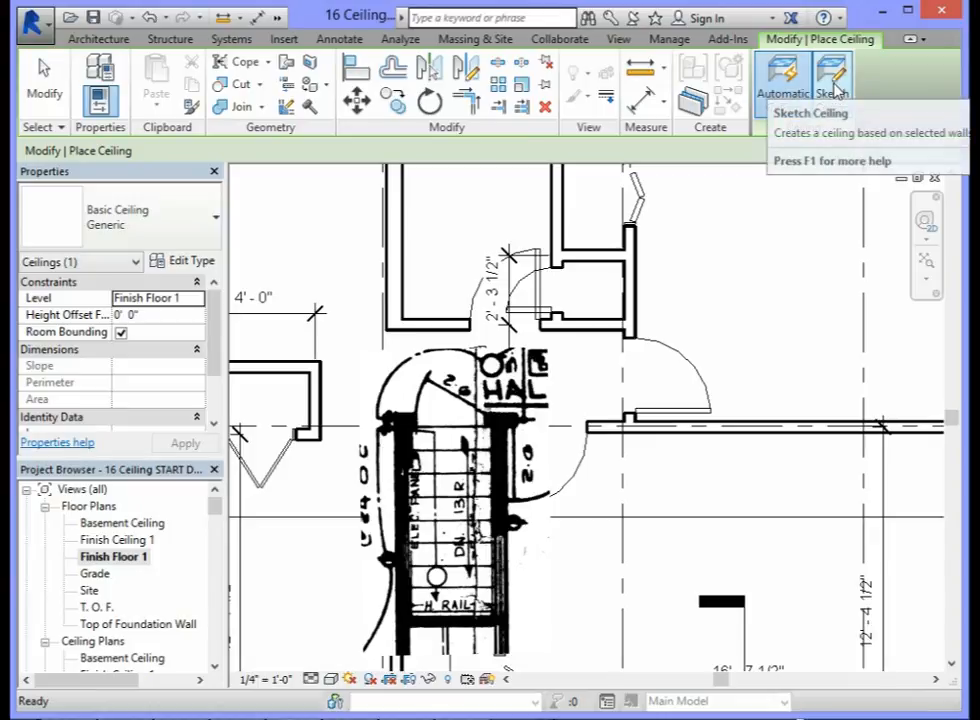
pyautogui.click(834, 90)
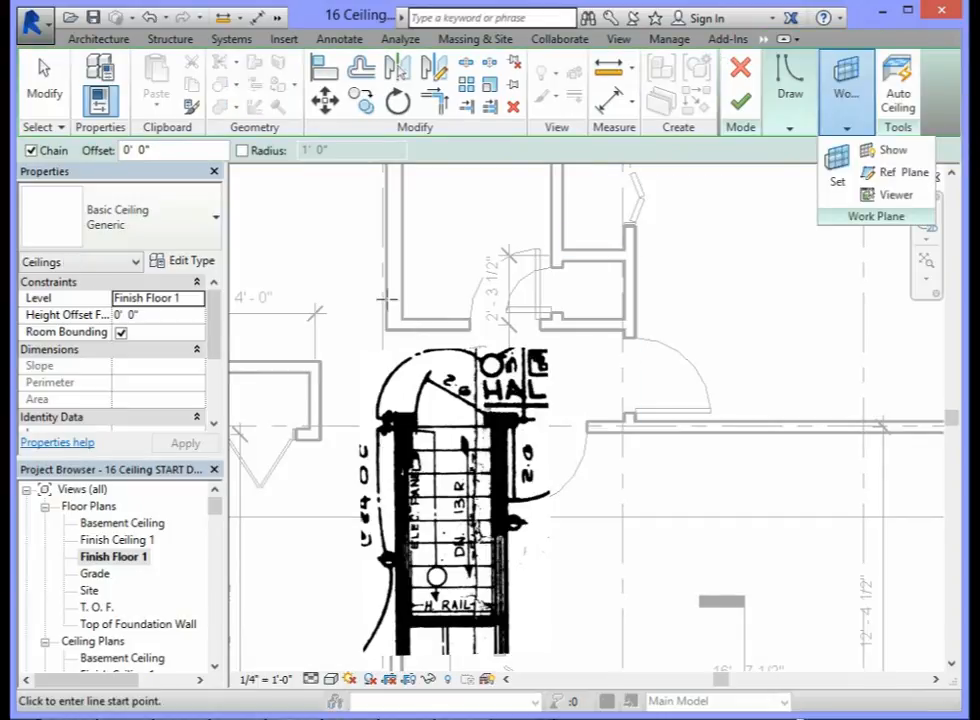
pyautogui.click(198, 300)
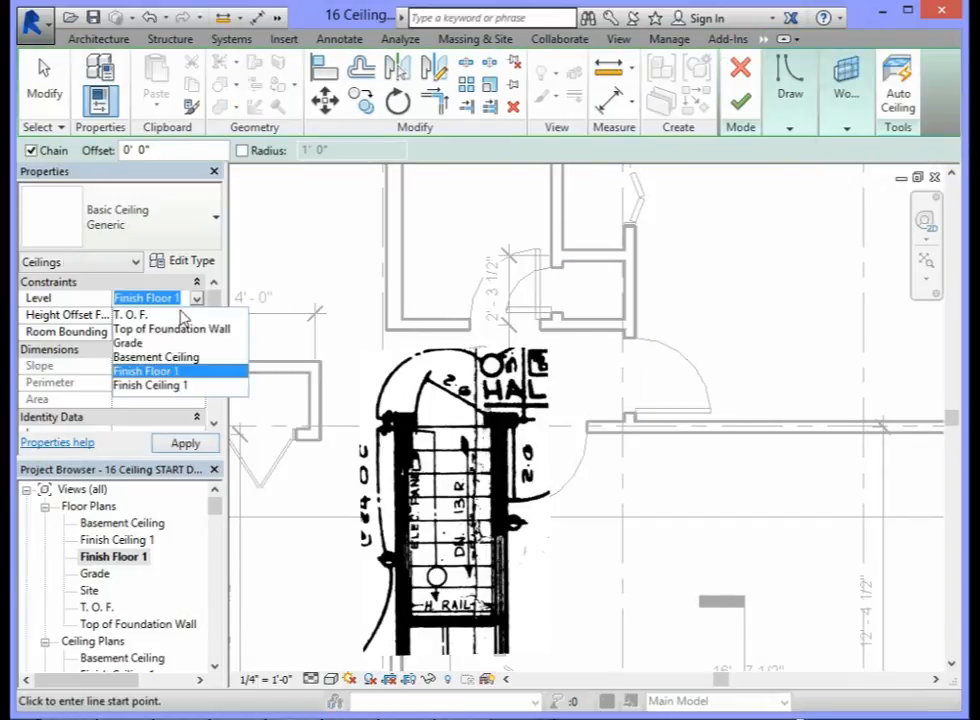
pyautogui.click(160, 386)
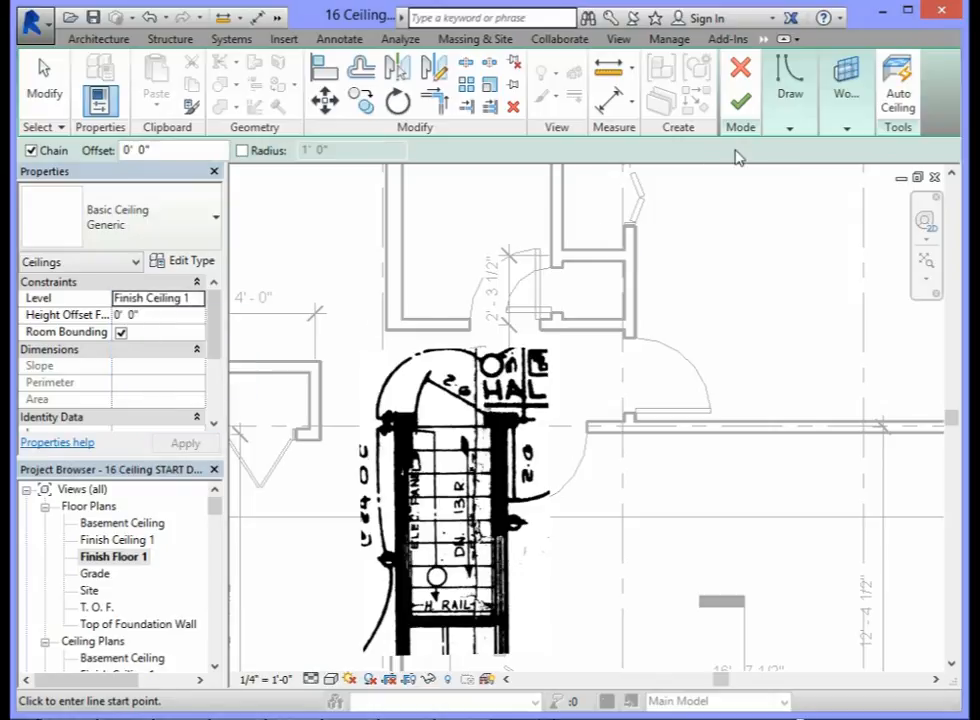
# Using Pick Walls, add boundary lines along the stairwell's four walls, flipping the line at the closet-side end wall to the inside face.
pyautogui.click(791, 130)
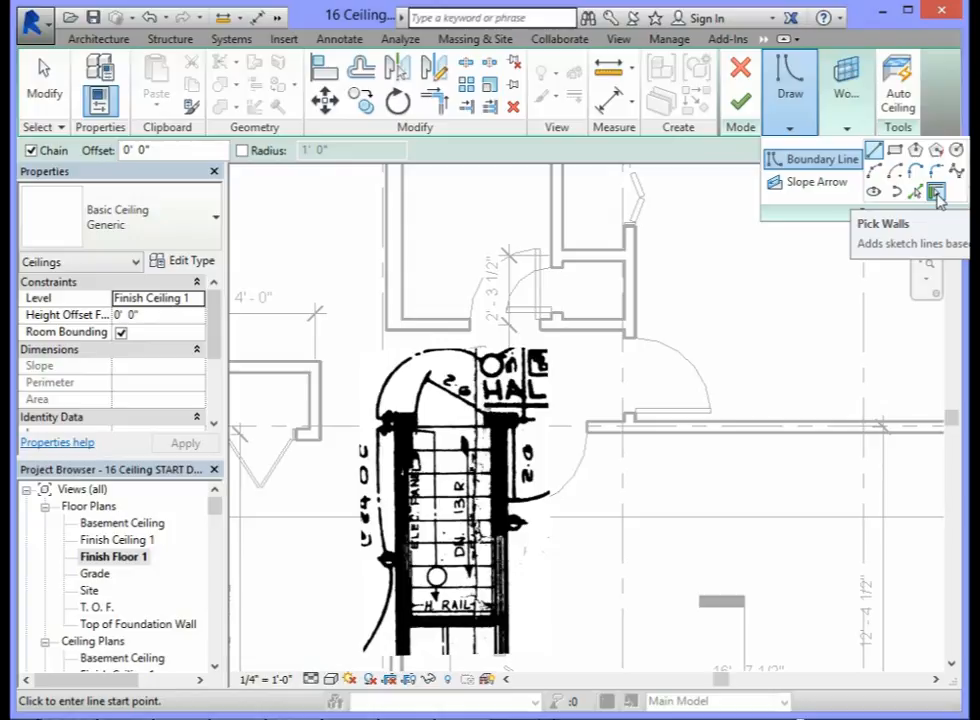
pyautogui.click(937, 197)
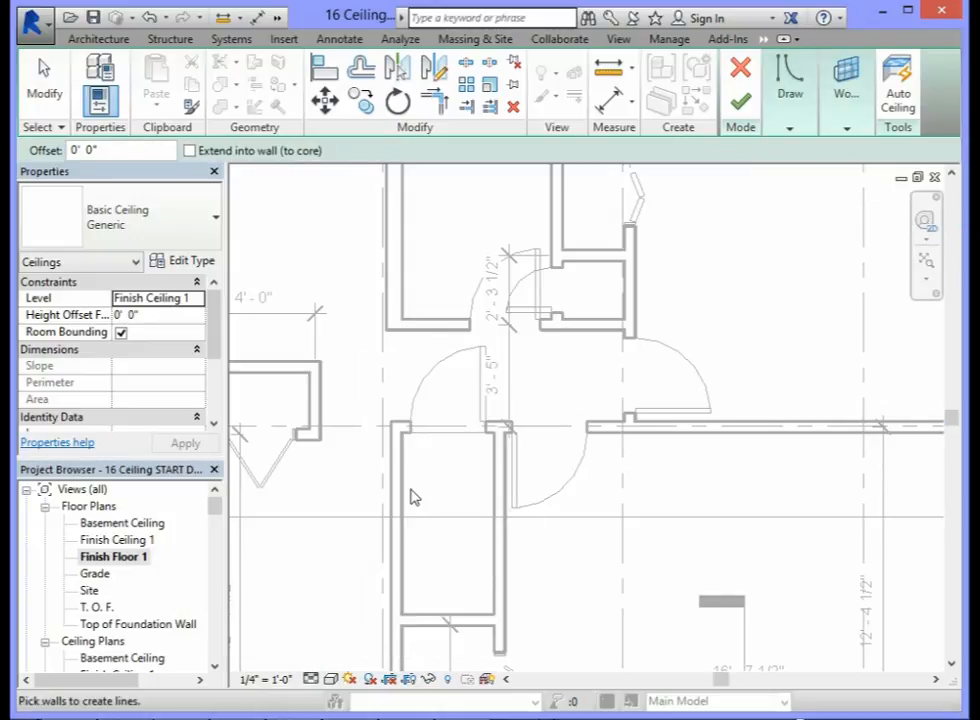
pyautogui.click(402, 499)
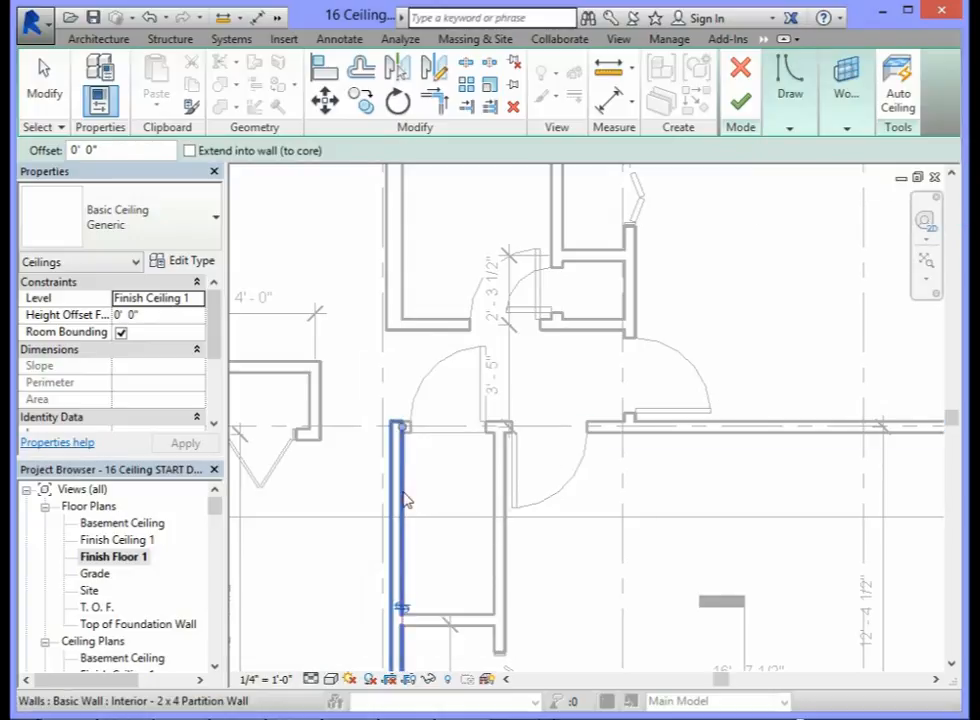
pyautogui.click(433, 618)
pyautogui.scroll(4, 461, 655)
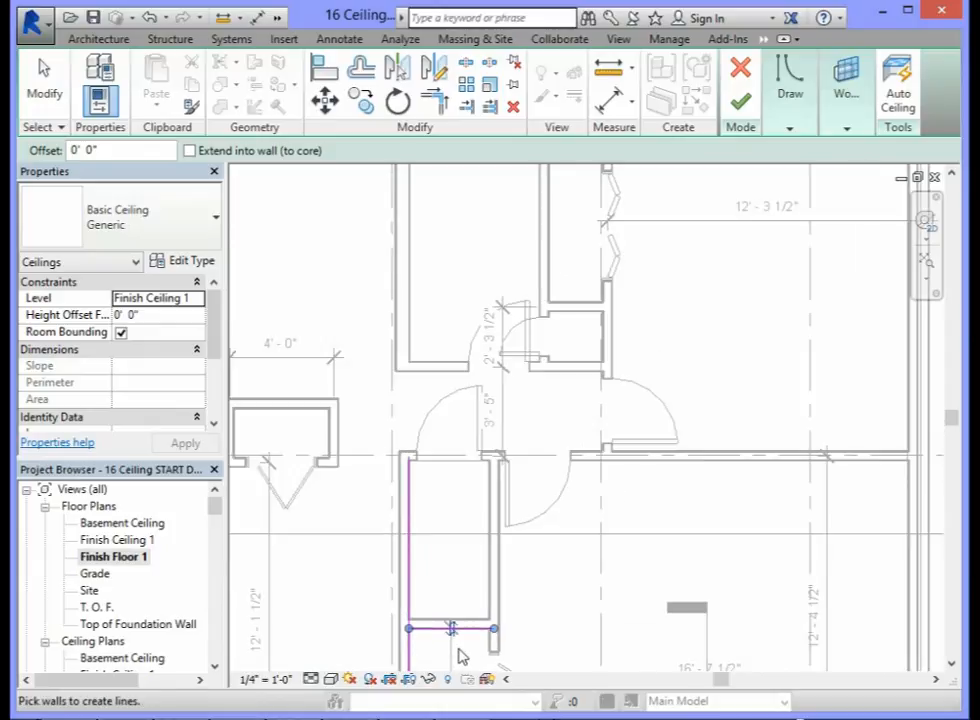
pyautogui.click(449, 615)
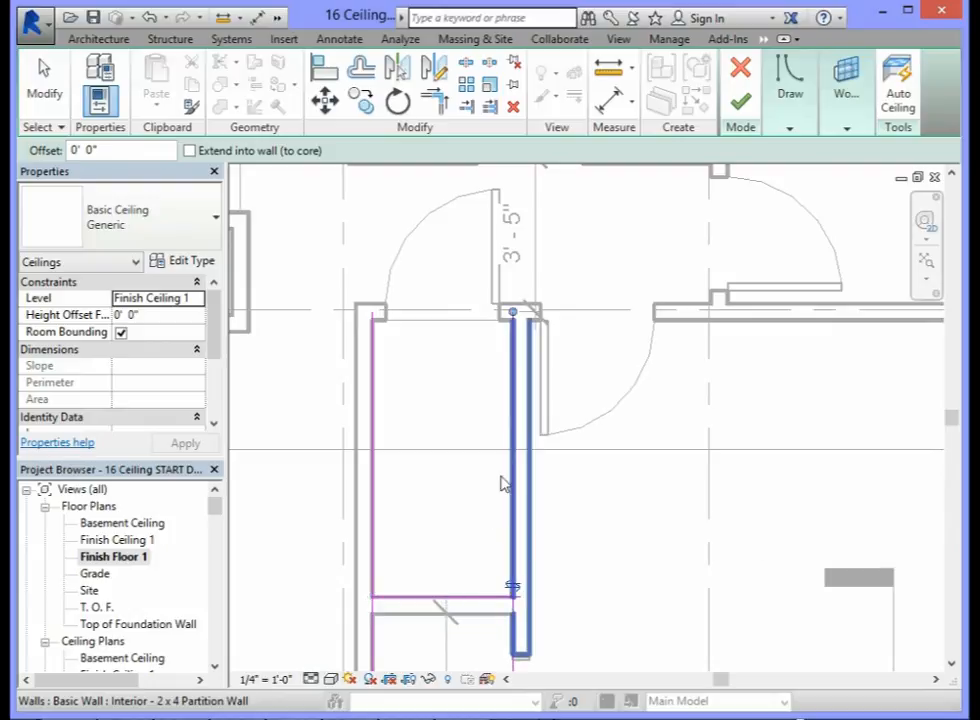
pyautogui.click(512, 518)
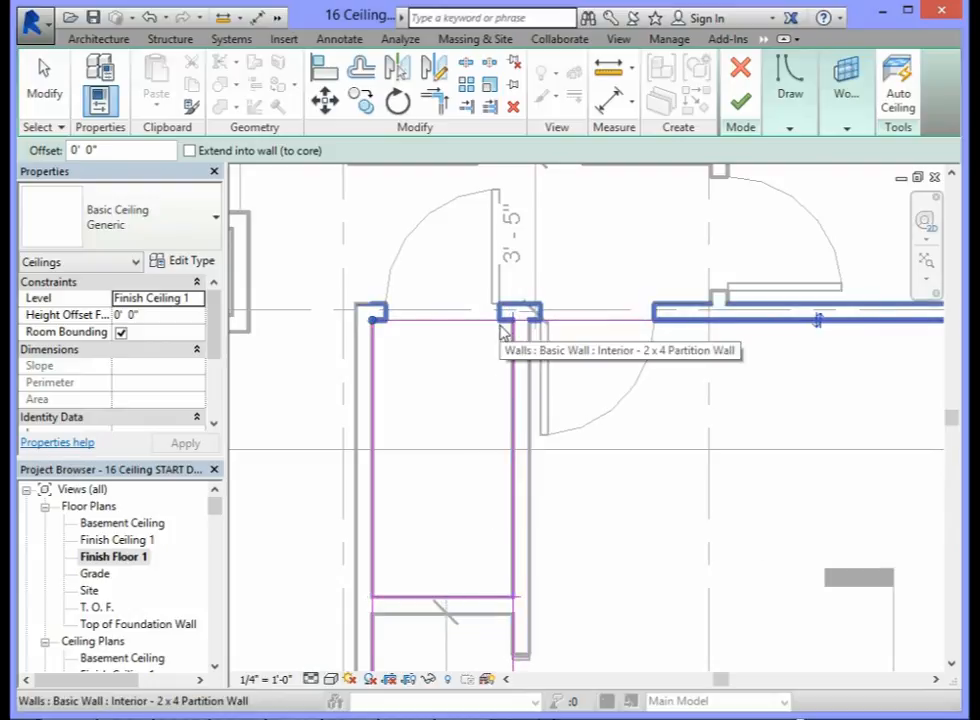
pyautogui.click(503, 331)
# Trim the stairwell's boundary lines to corners with Trim/Extend to Corner and finish the ceiling sketch.
pyautogui.click(440, 108)
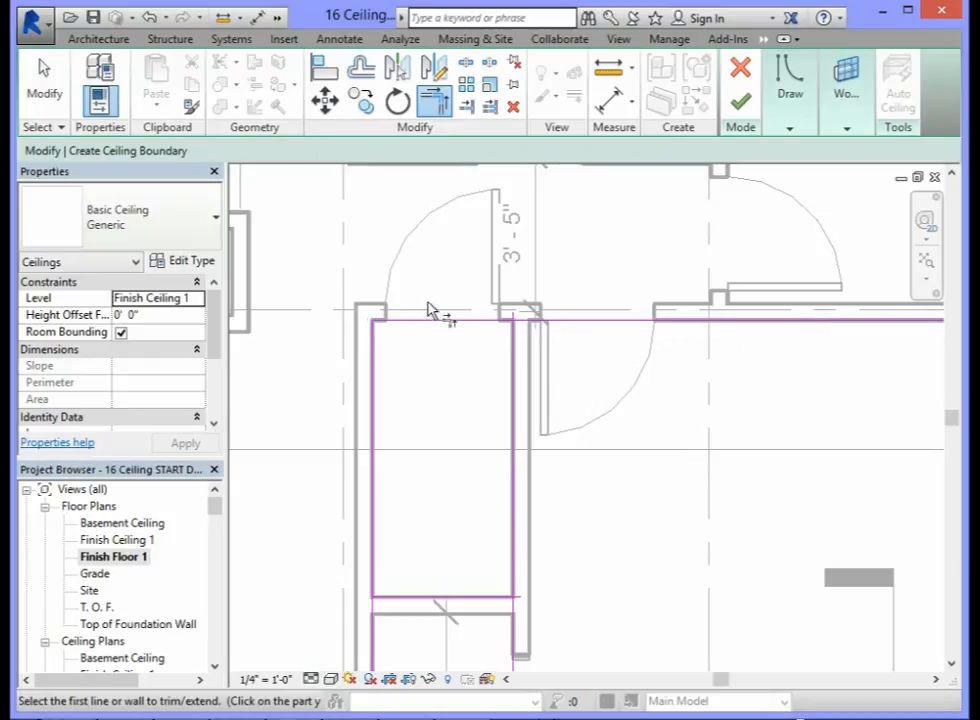
pyautogui.click(475, 321)
pyautogui.click(512, 355)
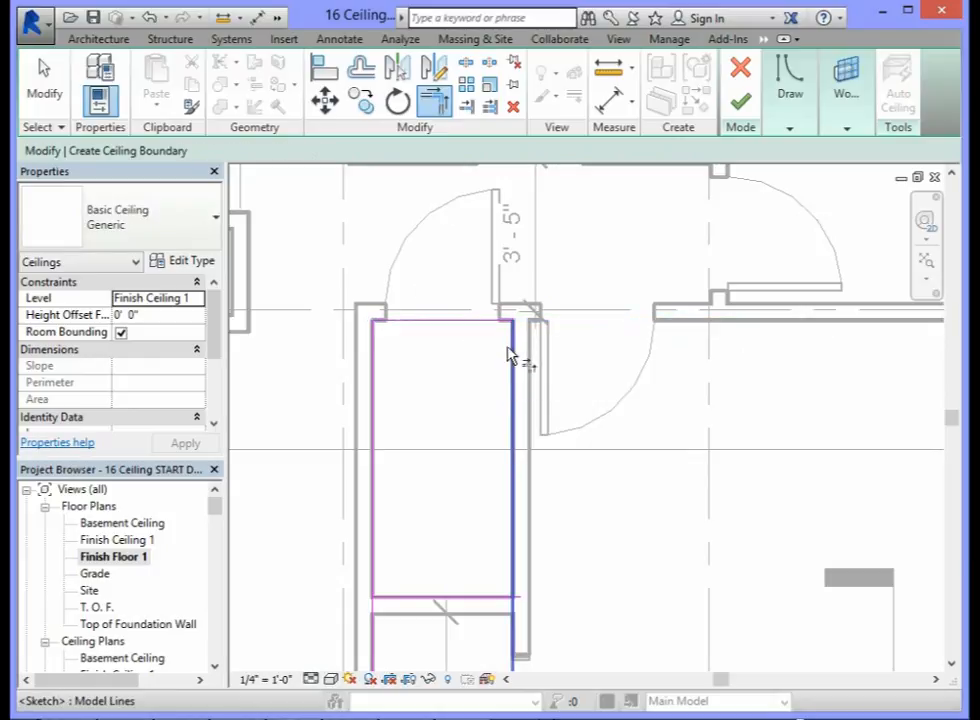
pyautogui.click(486, 598)
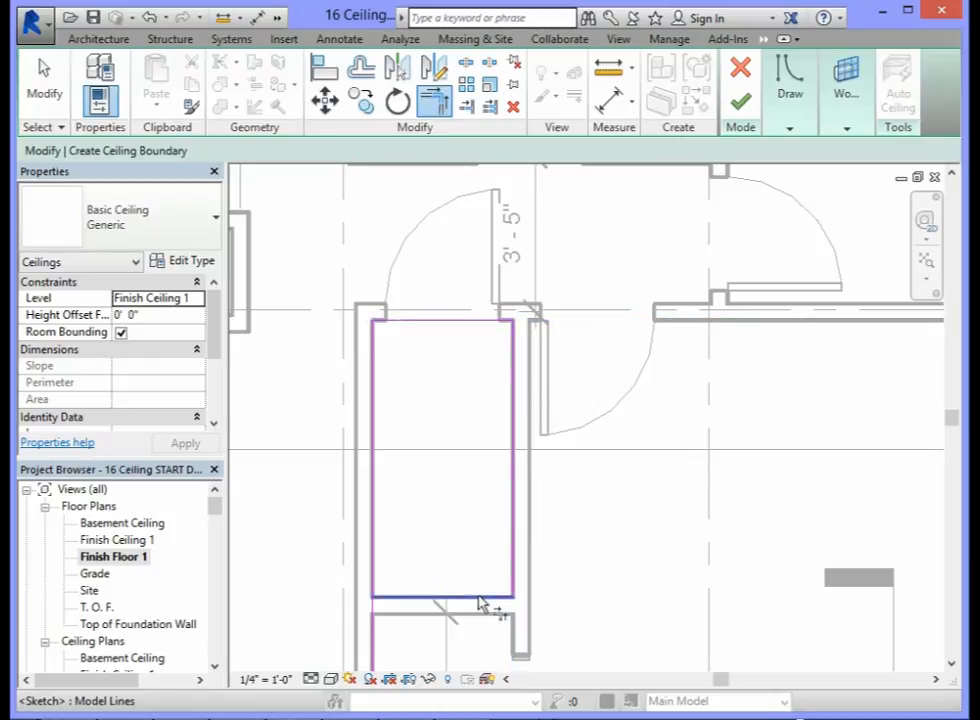
pyautogui.click(382, 570)
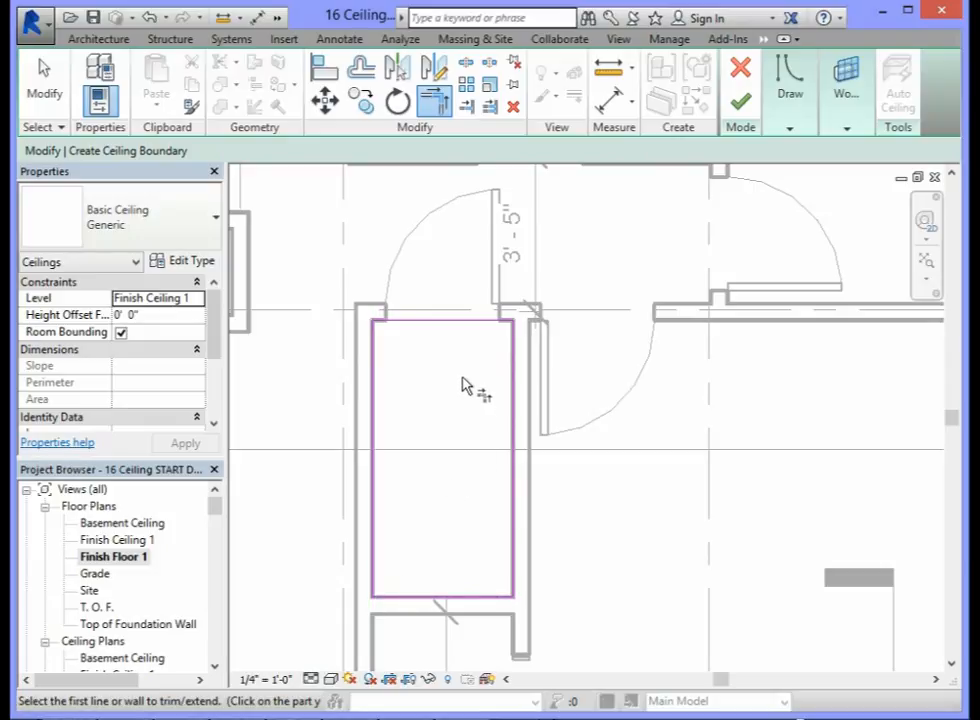
pyautogui.click(740, 104)
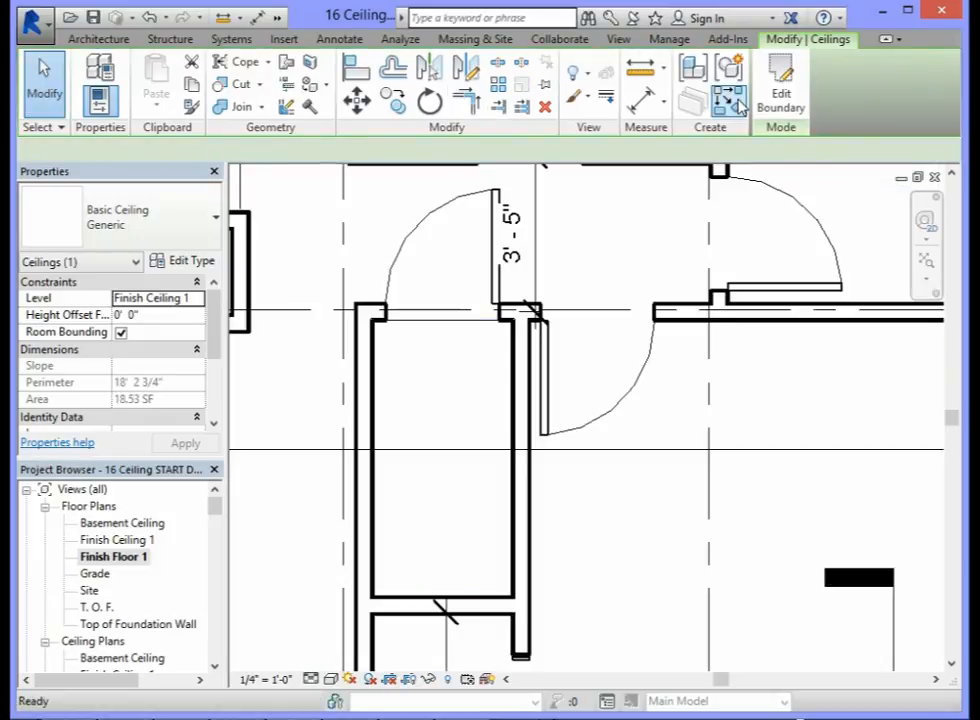
# Start a sketched generic ceiling for the bifold-door closet directly below the stairwell, with its level set to Finish Ceiling 1.
pyautogui.moveTo(952, 424); pyautogui.dragTo(952, 510)
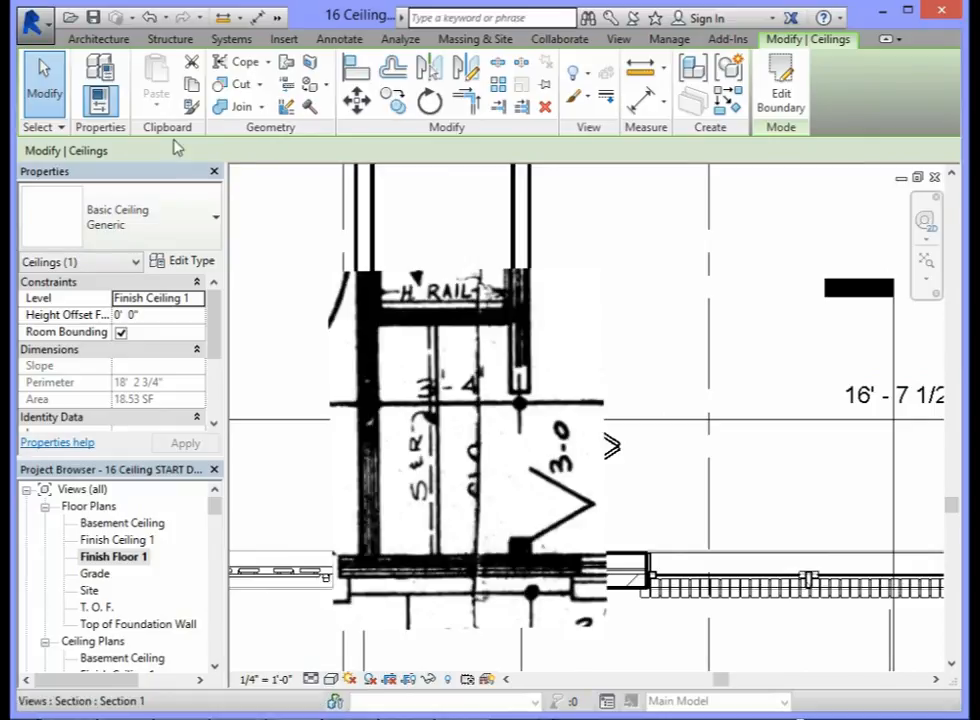
pyautogui.click(98, 40)
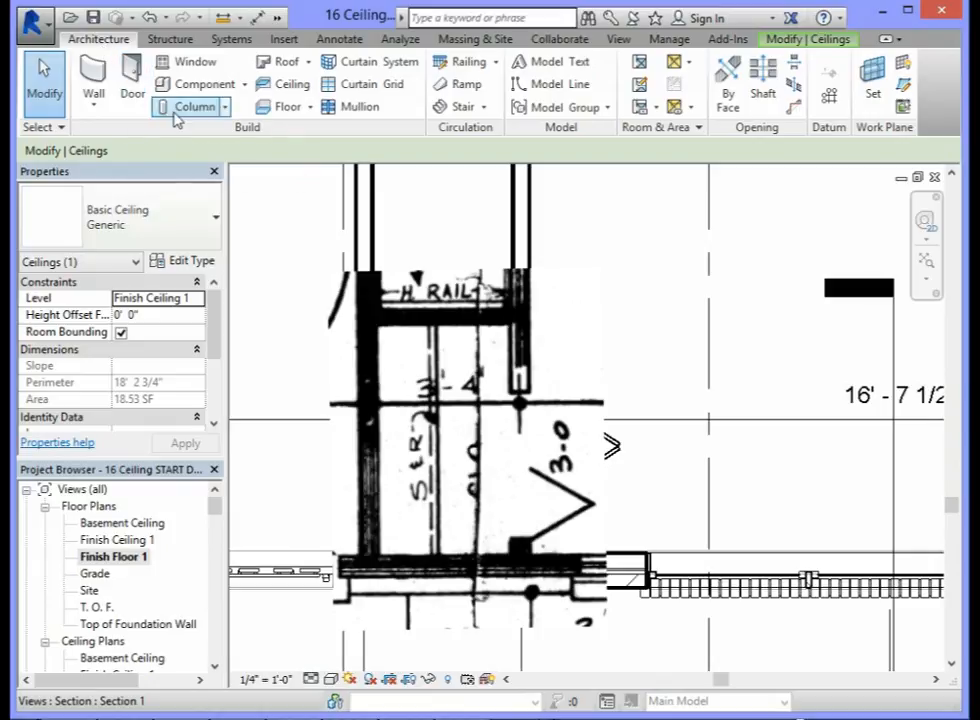
pyautogui.click(289, 86)
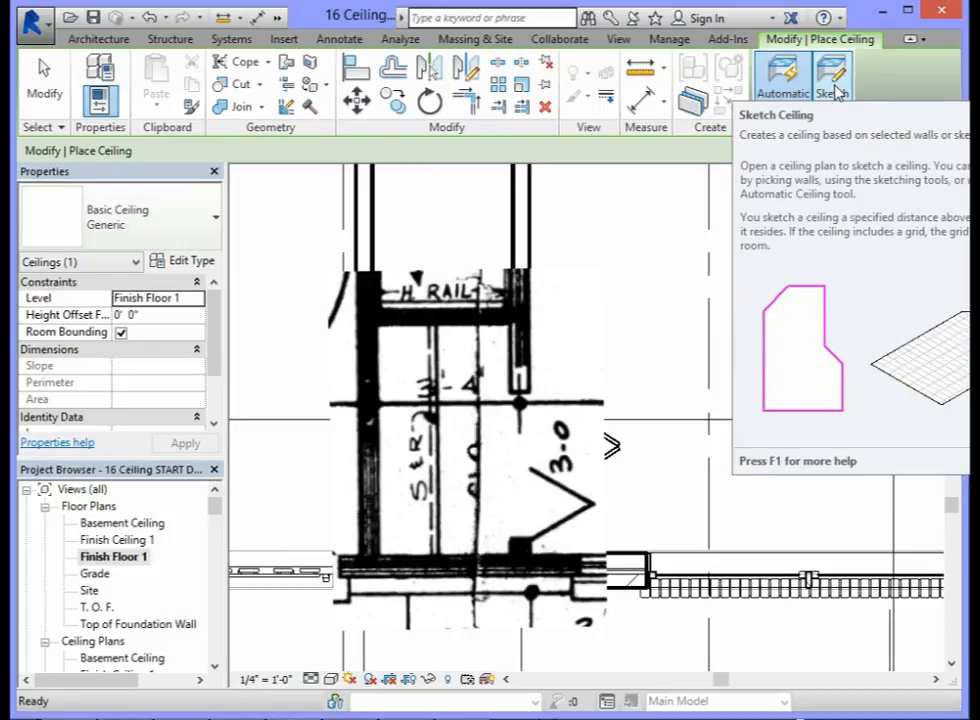
pyautogui.click(832, 82)
pyautogui.moveTo(838, 92)
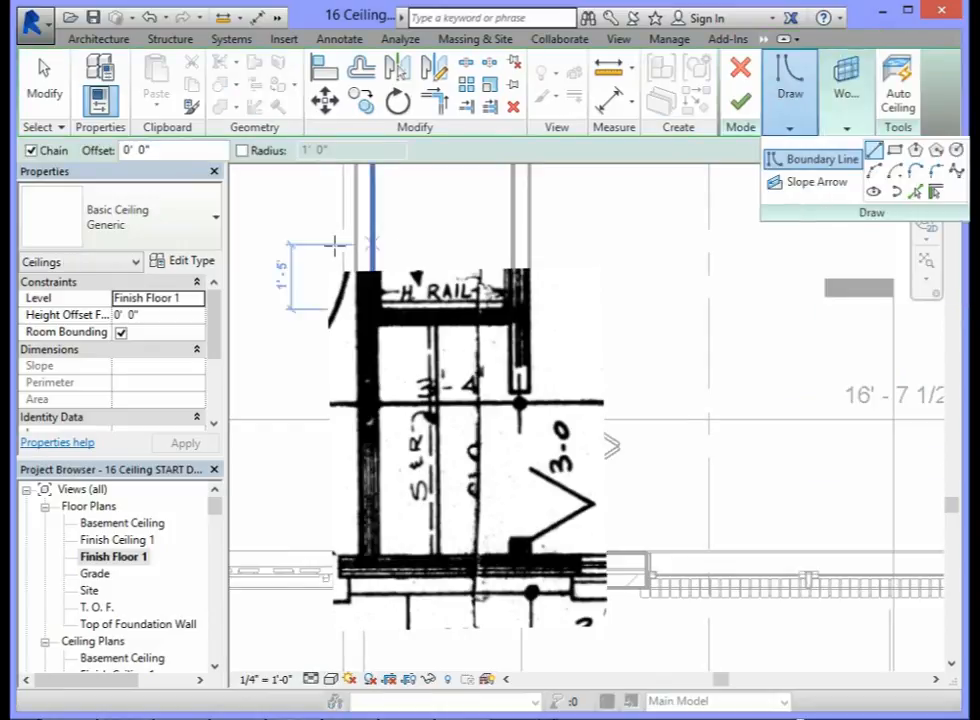
pyautogui.click(199, 300)
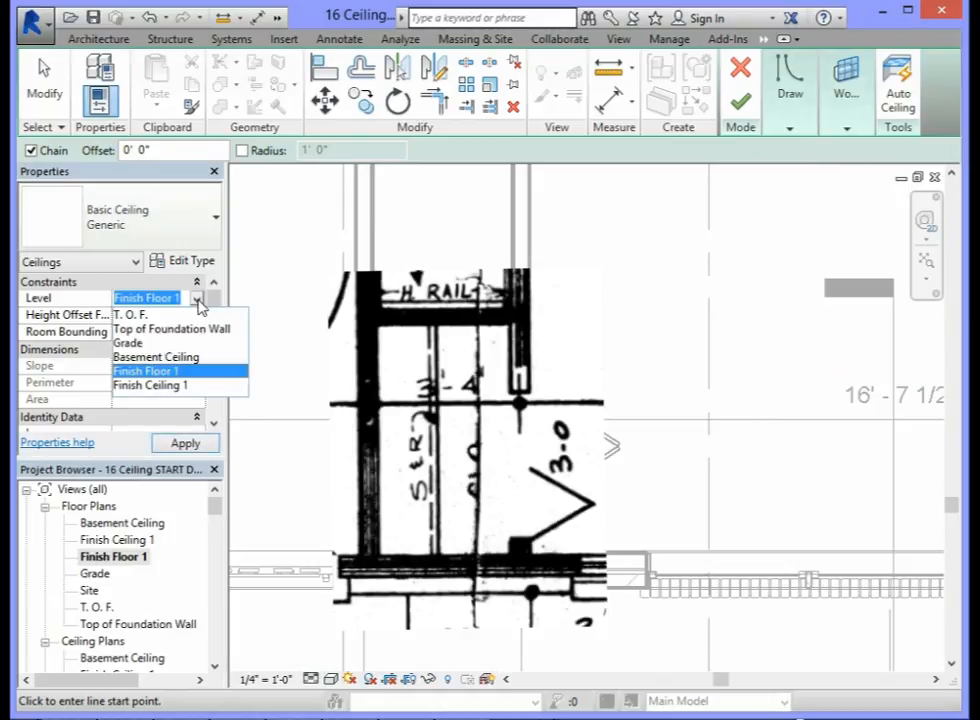
pyautogui.click(149, 386)
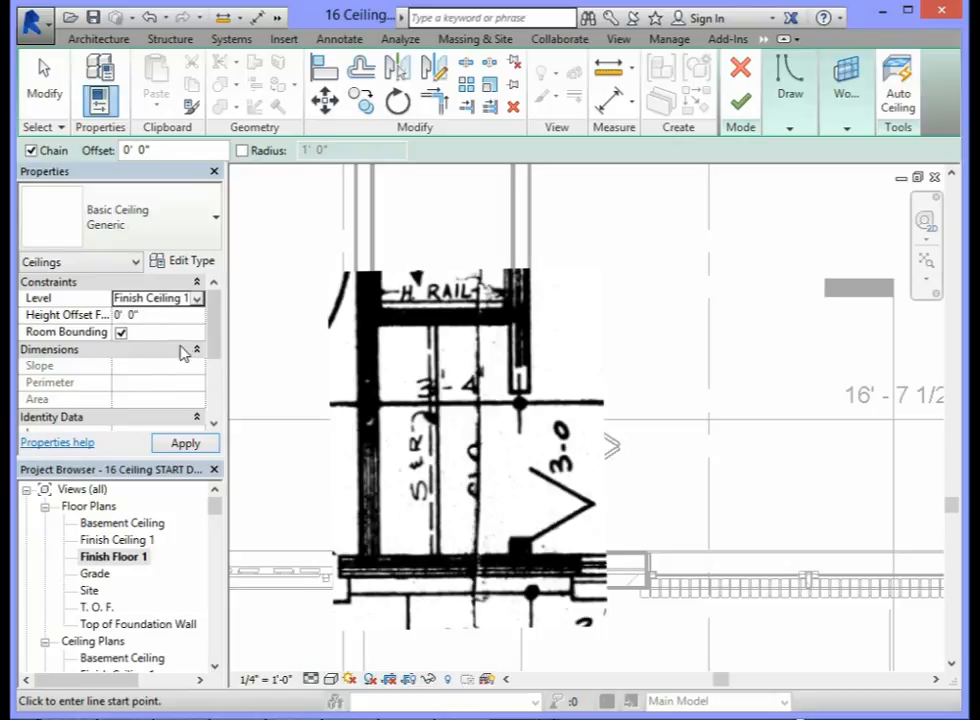
# Using Pick Walls, add ceiling boundary lines along the inside faces of the four walls of the closet below the stairwell.
pyautogui.click(790, 129)
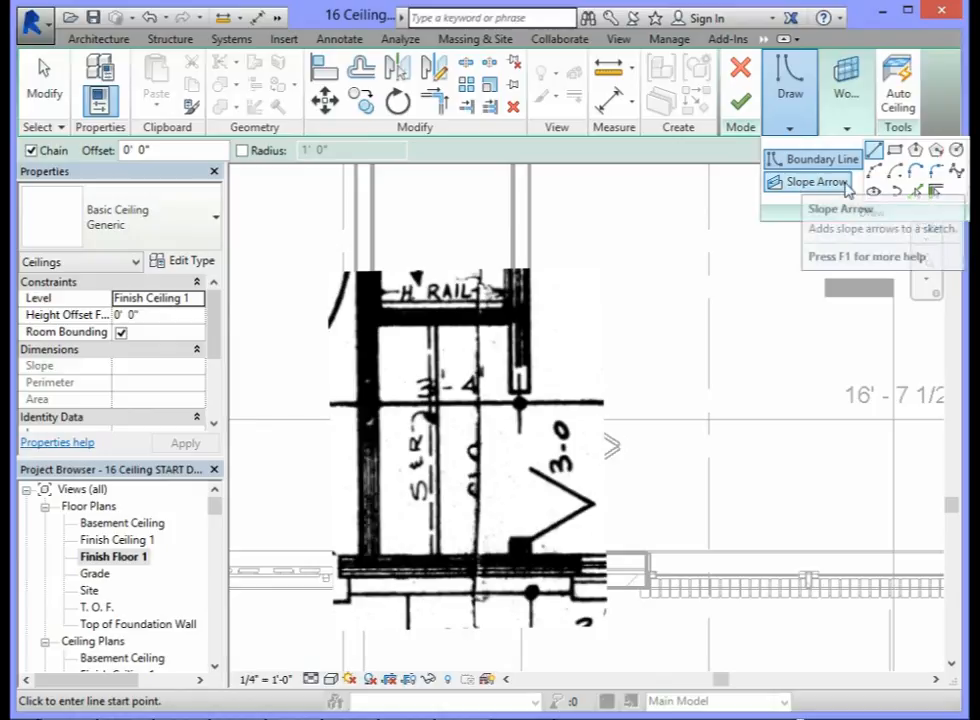
pyautogui.click(935, 193)
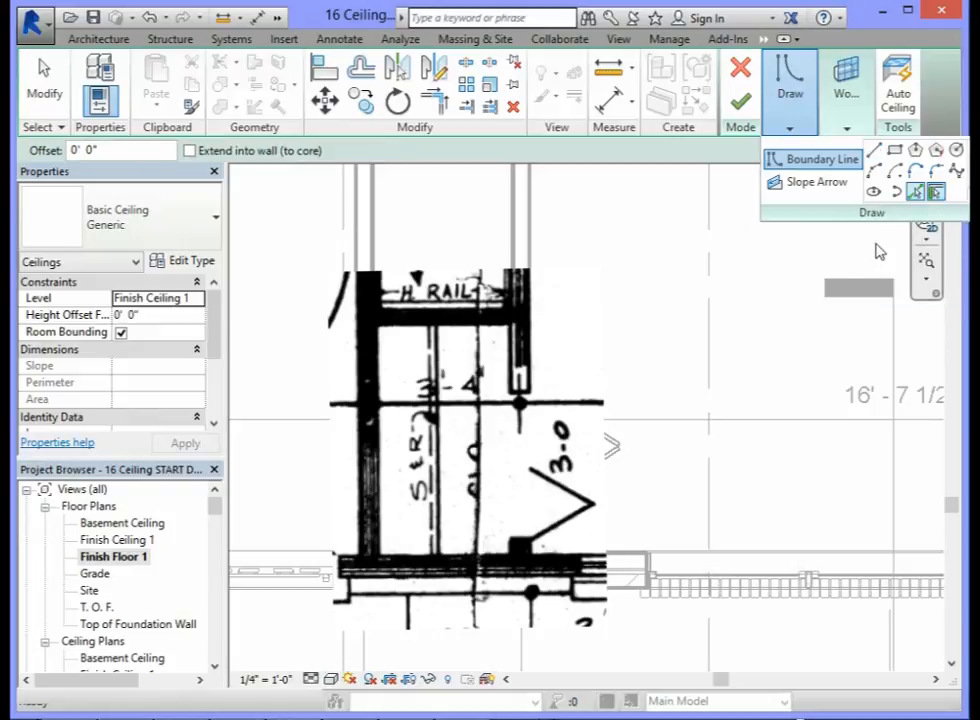
pyautogui.click(486, 333)
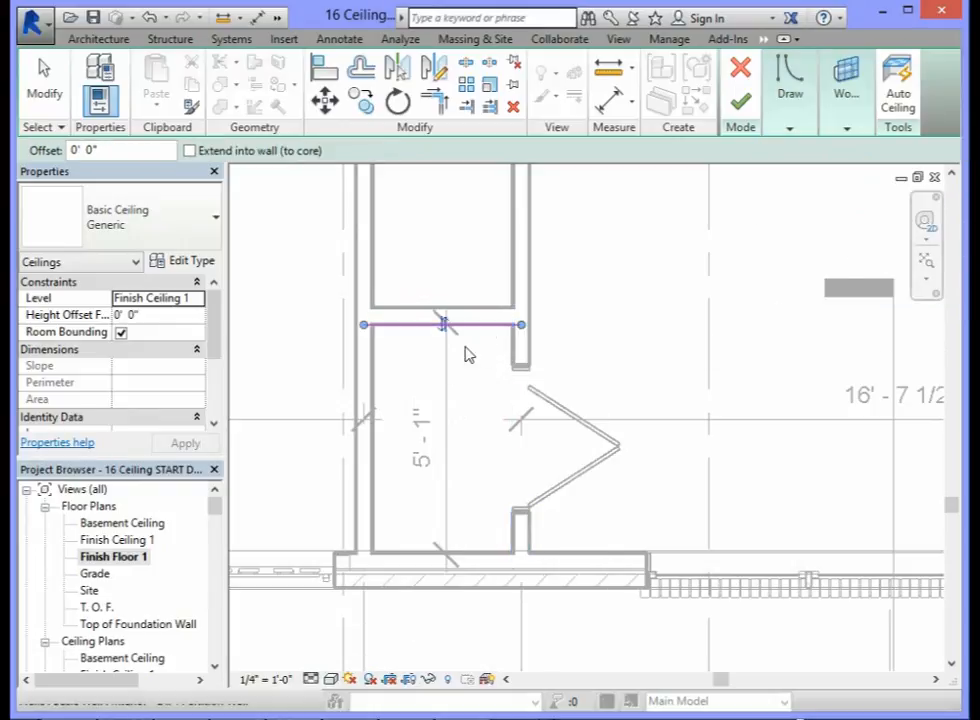
pyautogui.click(373, 390)
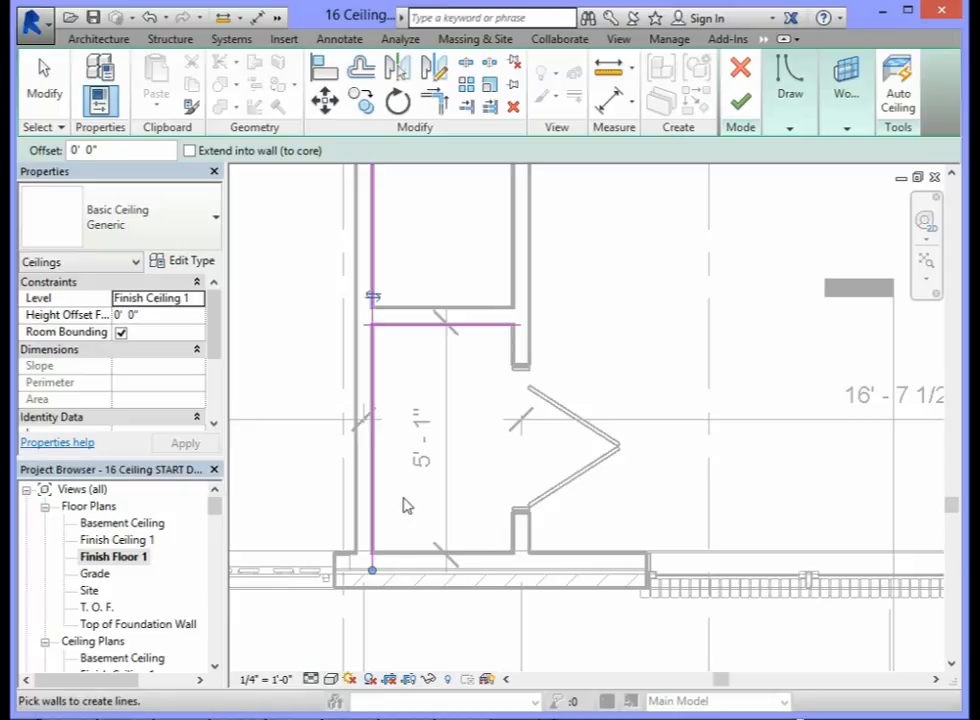
pyautogui.click(405, 557)
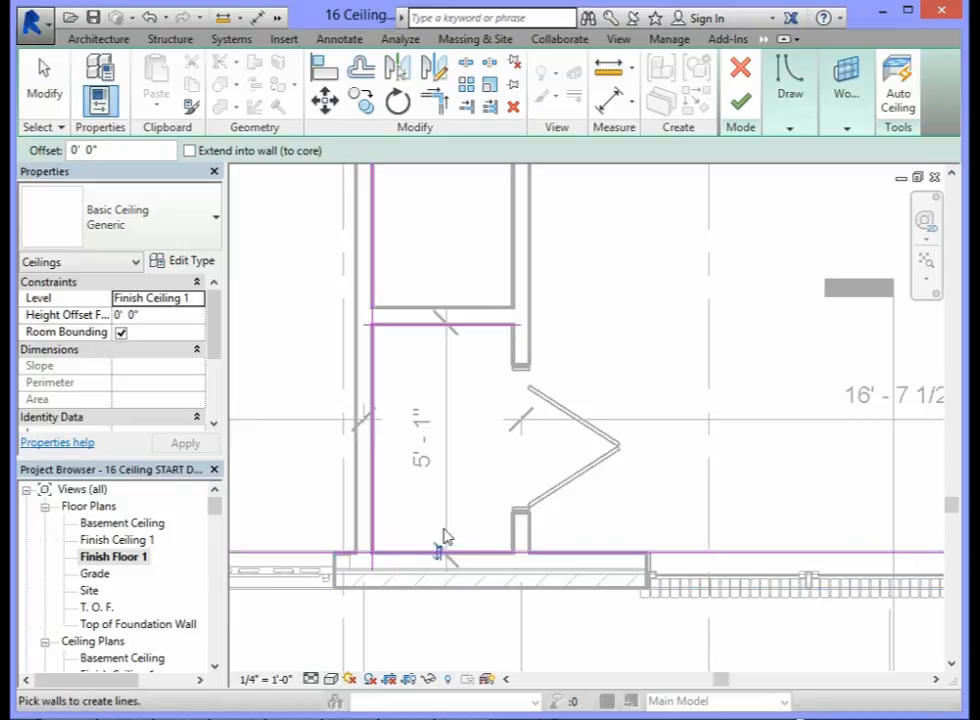
pyautogui.click(515, 527)
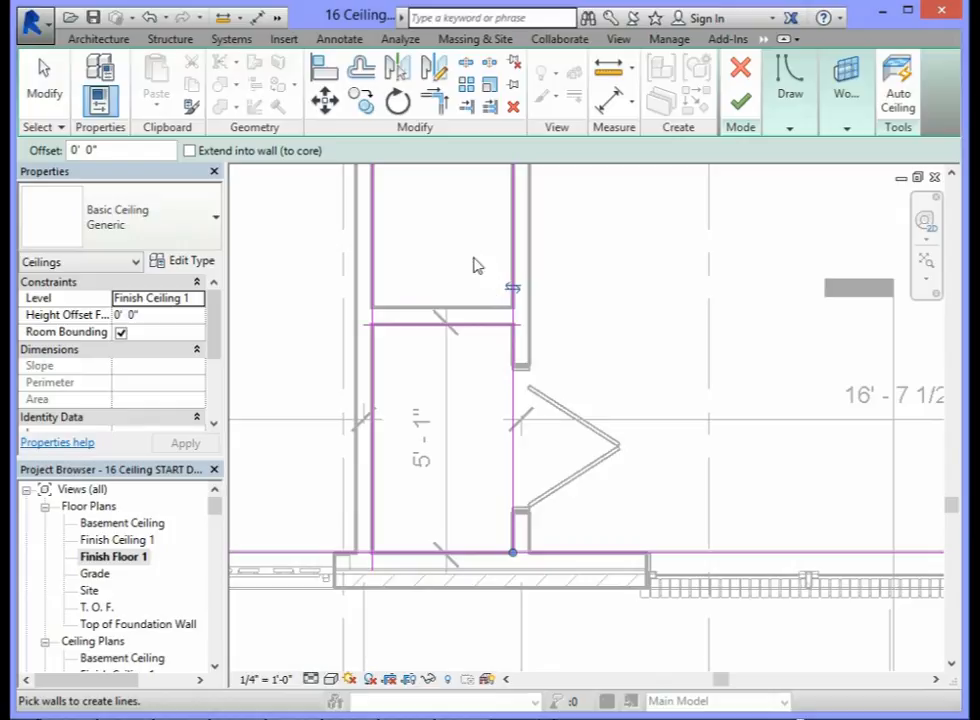
# Trim the boundary lines of the closet below the stairwell to corners with Trim/Extend to Corner and finish the ceiling sketch.
pyautogui.click(434, 100)
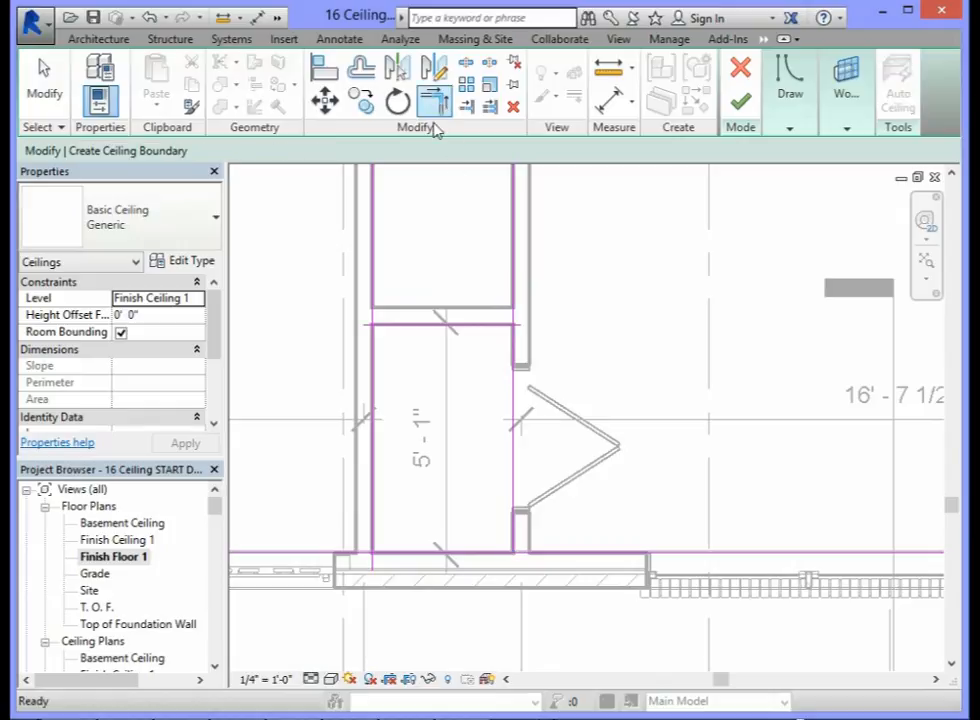
pyautogui.click(414, 325)
pyautogui.click(374, 372)
pyautogui.click(376, 494)
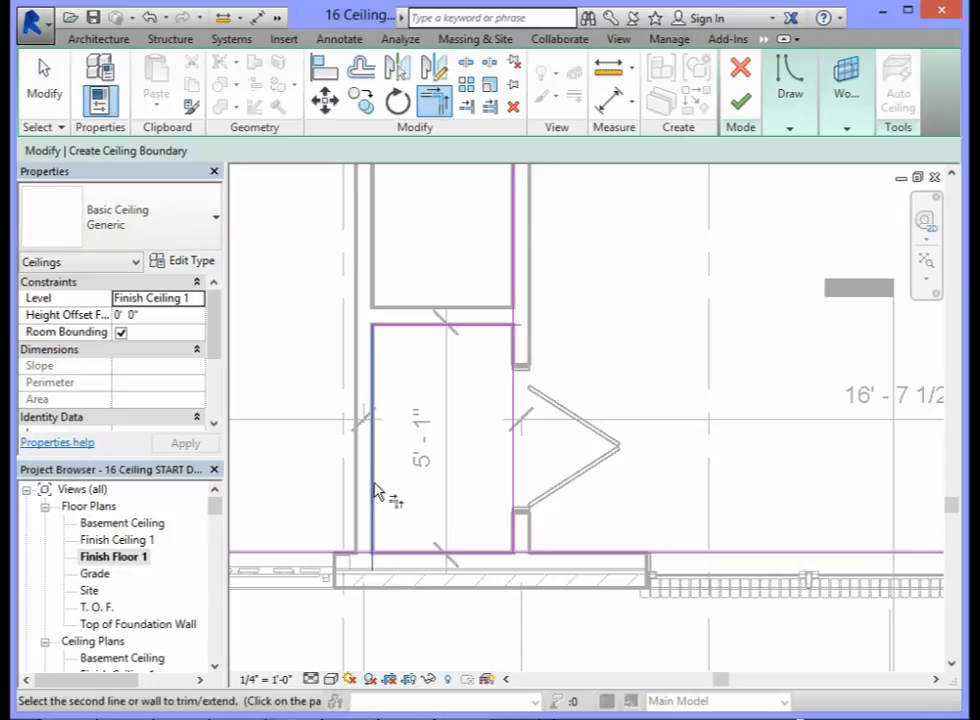
pyautogui.click(410, 552)
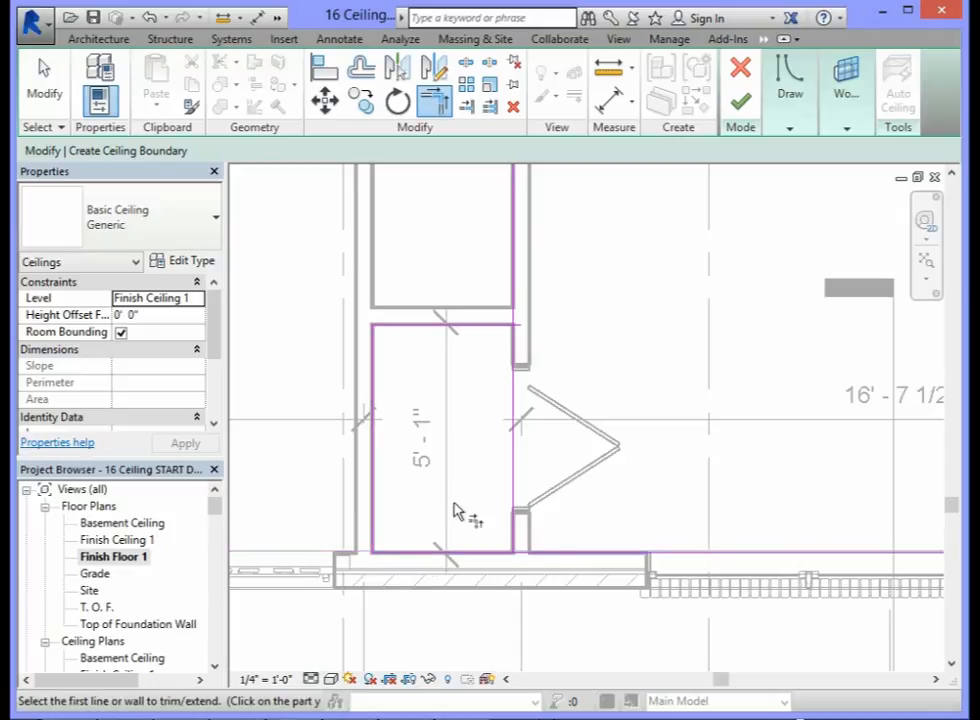
pyautogui.click(482, 553)
pyautogui.click(515, 485)
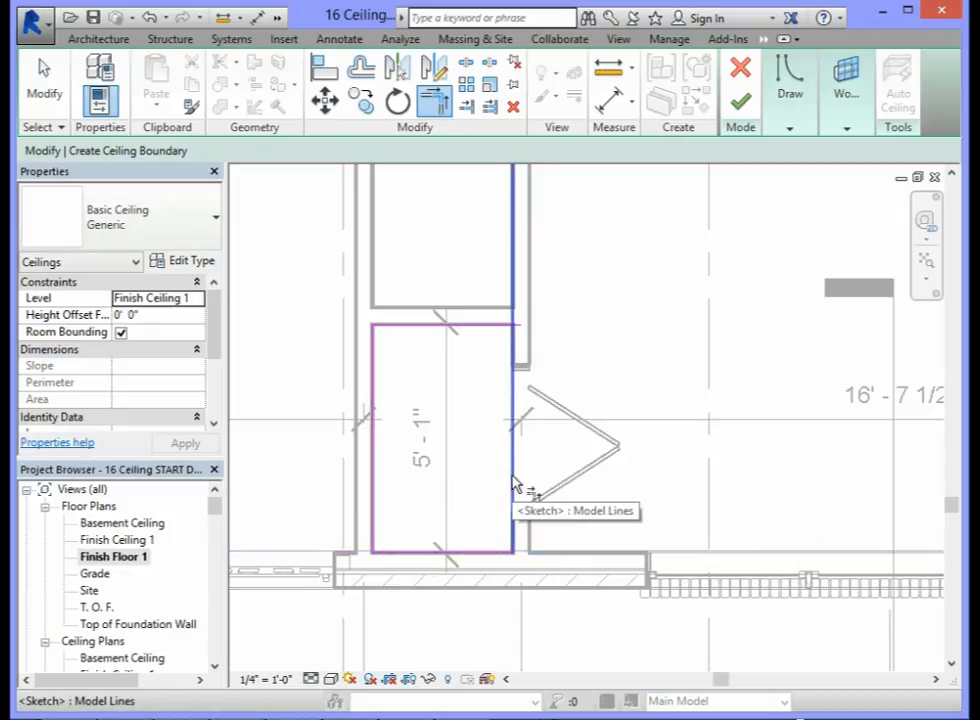
pyautogui.click(514, 395)
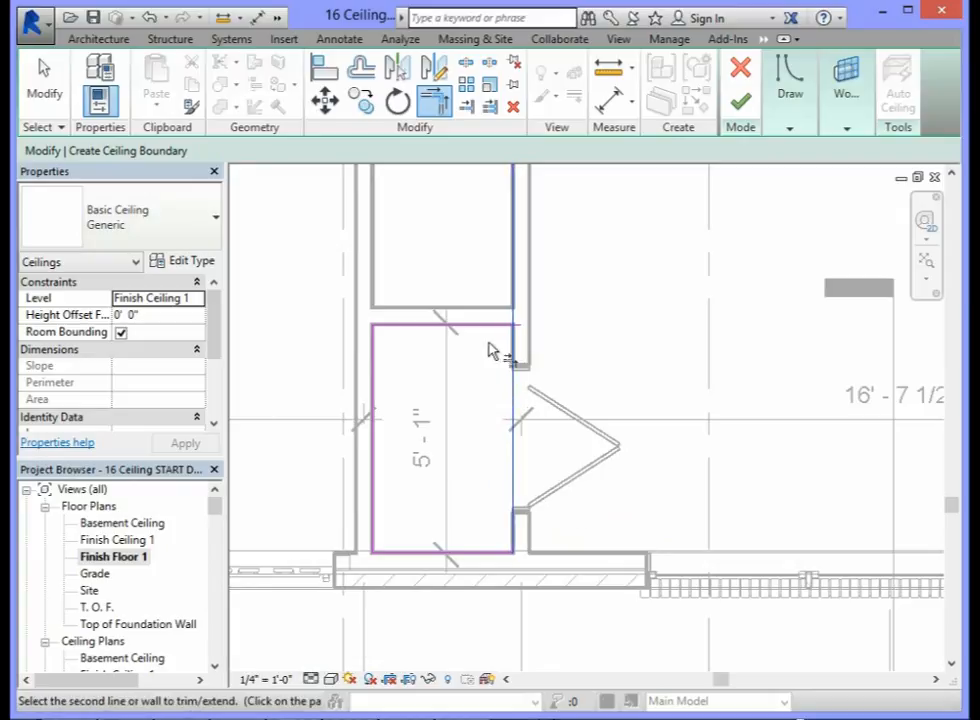
pyautogui.click(495, 326)
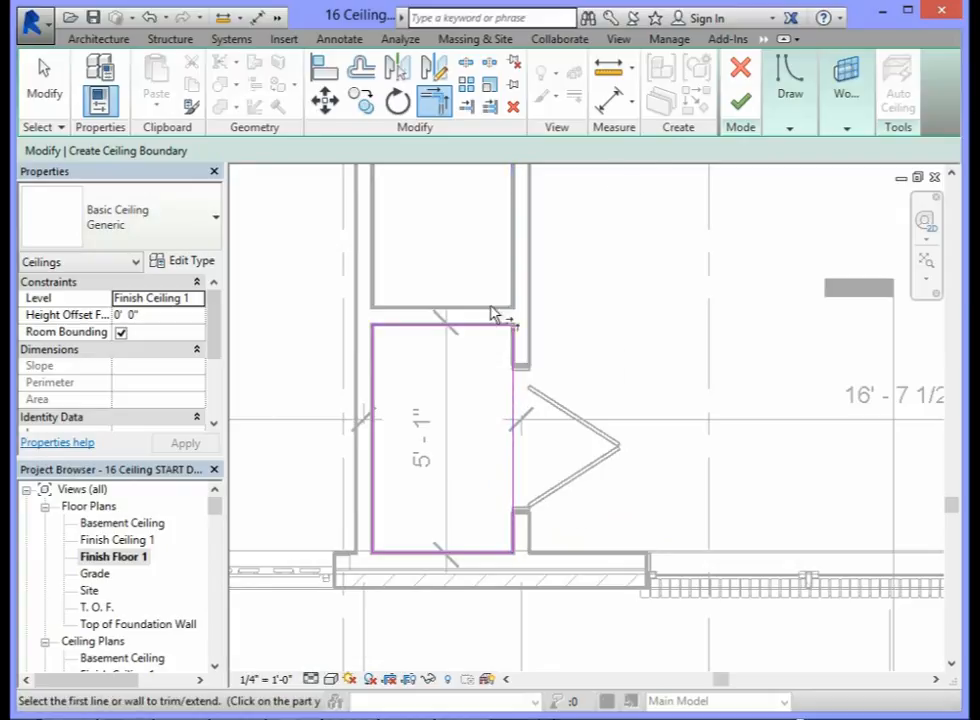
pyautogui.click(741, 103)
# Start a sketched generic ceiling for the coat closet, with its level set to Finish Ceiling 1.
pyautogui.scroll(-2, 622, 346)
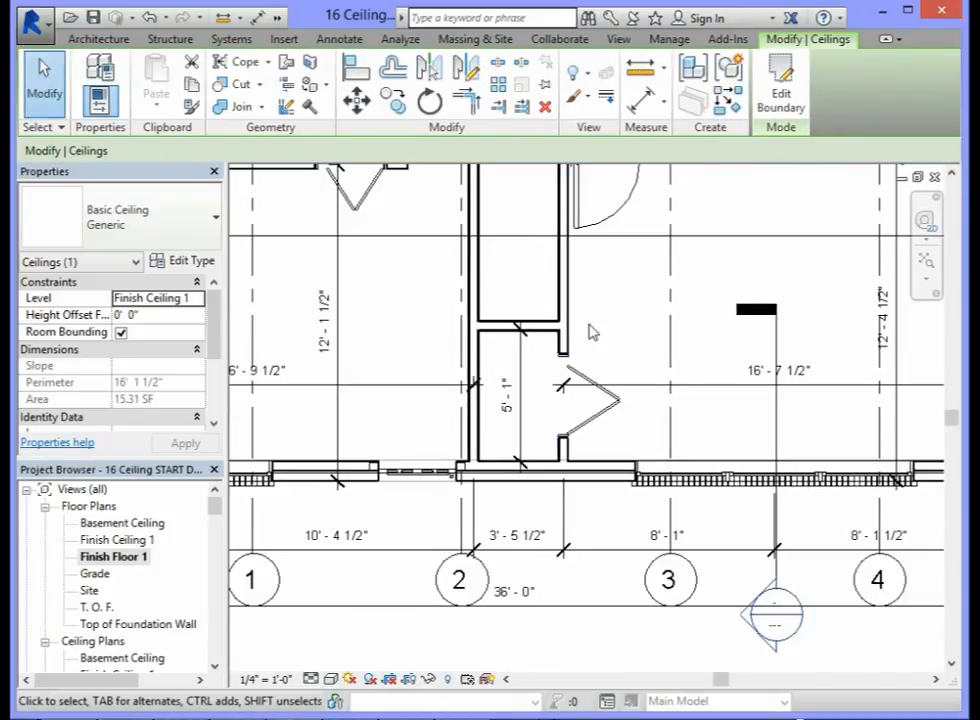
pyautogui.scroll(-2, 622, 346)
pyautogui.scroll(-1, 567, 322)
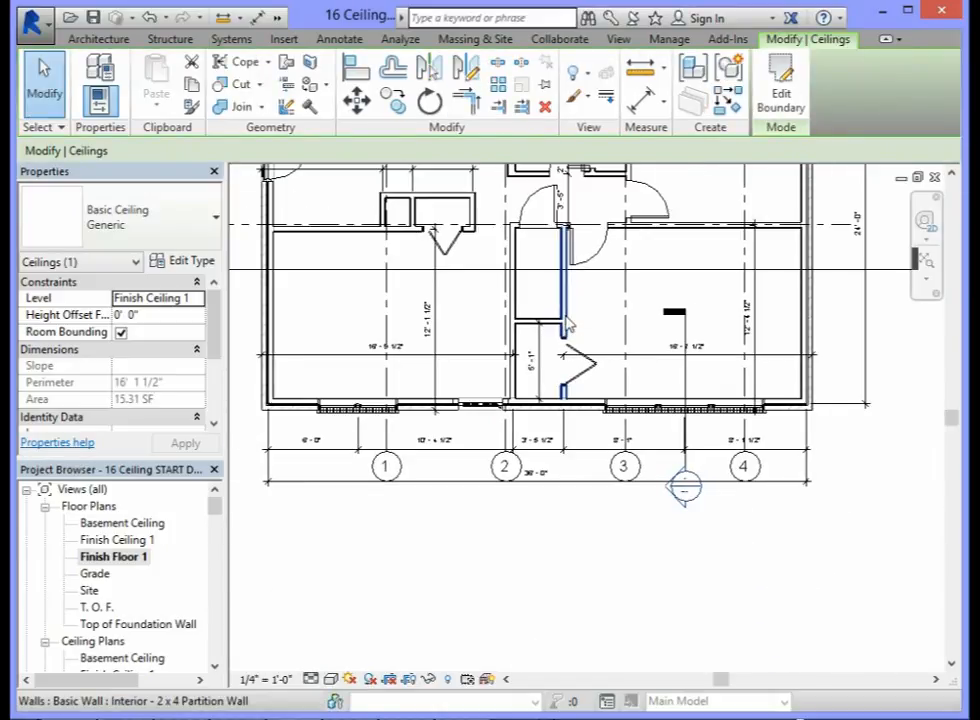
pyautogui.click(953, 176)
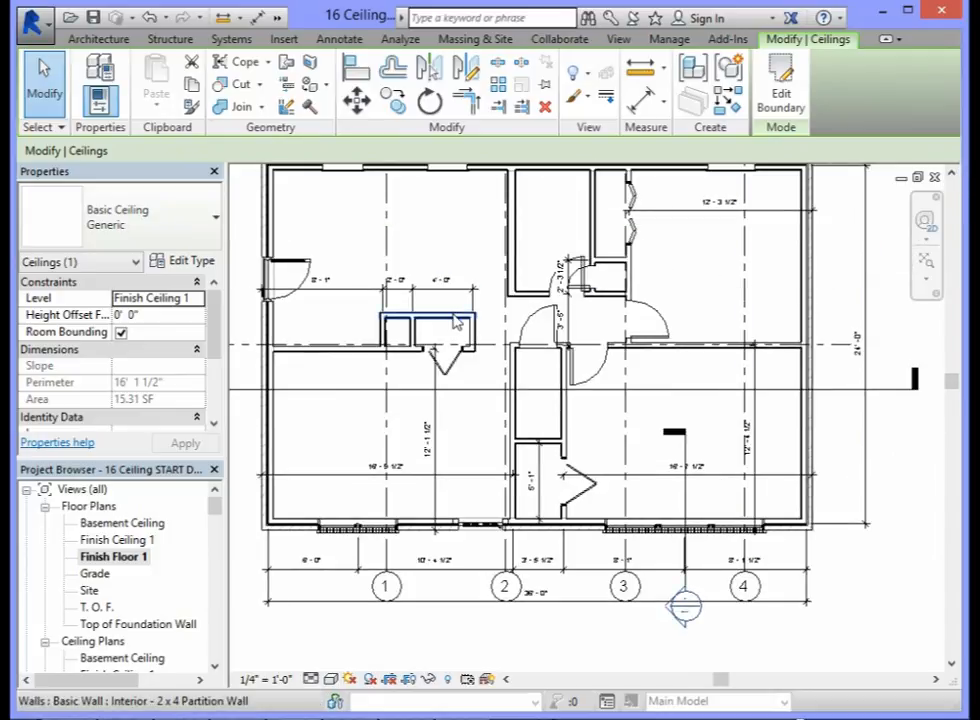
pyautogui.scroll(2, 455, 322)
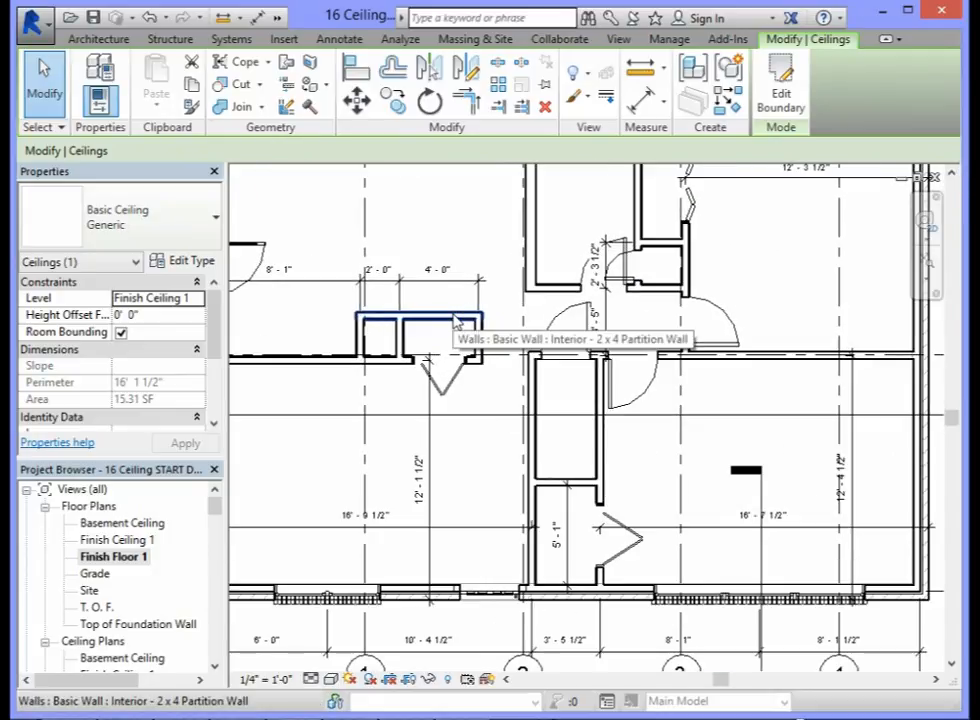
pyautogui.scroll(2, 450, 339)
pyautogui.scroll(1, 411, 341)
pyautogui.scroll(2, 413, 343)
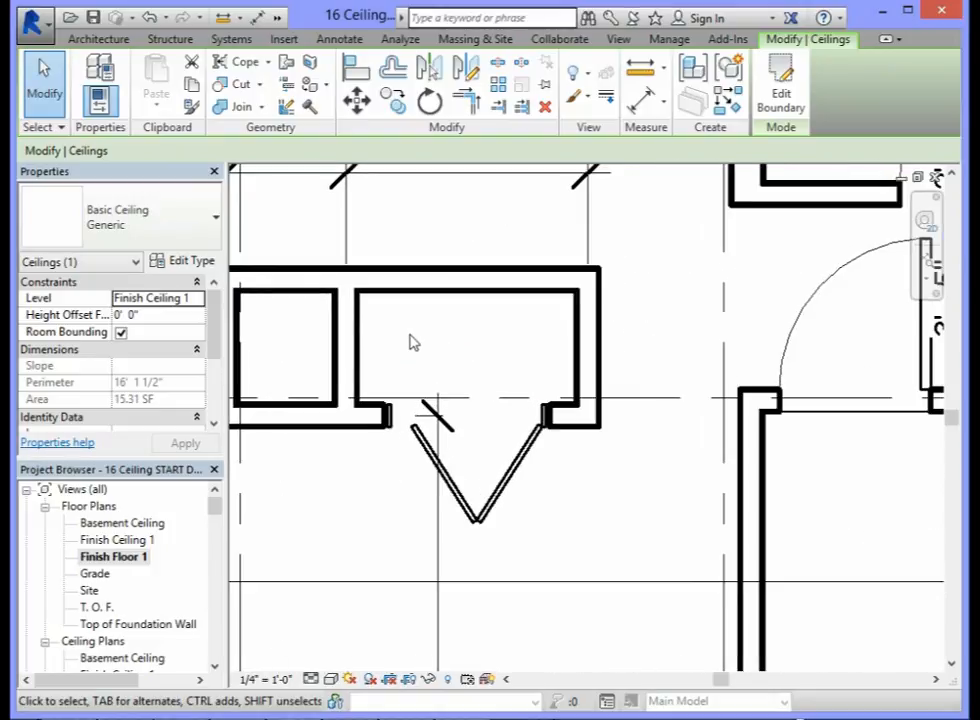
pyautogui.scroll(-1, 413, 343)
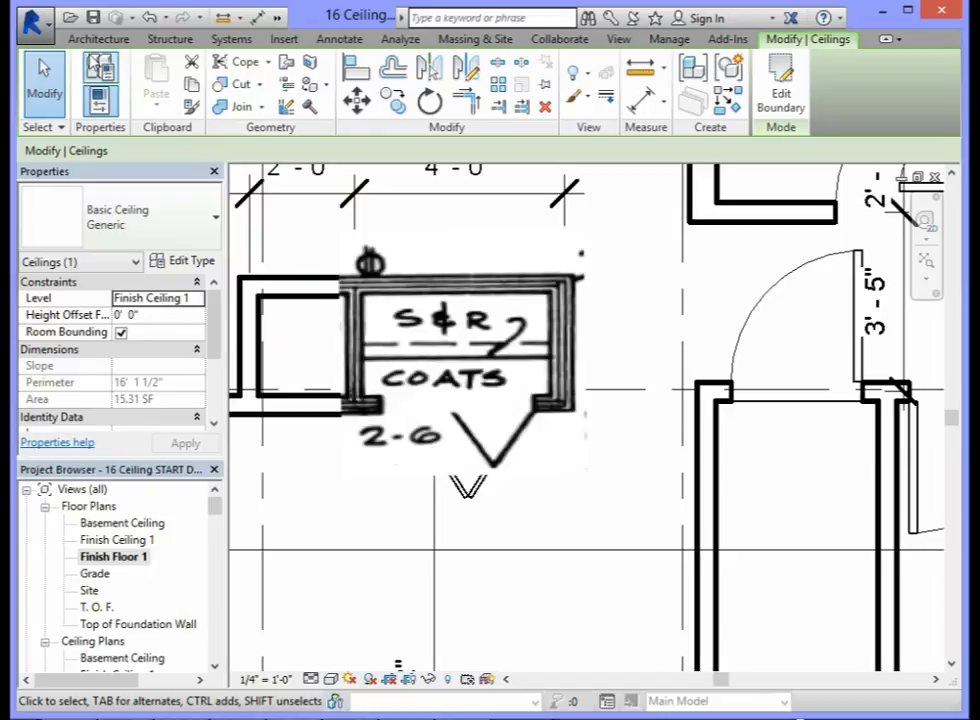
pyautogui.click(98, 39)
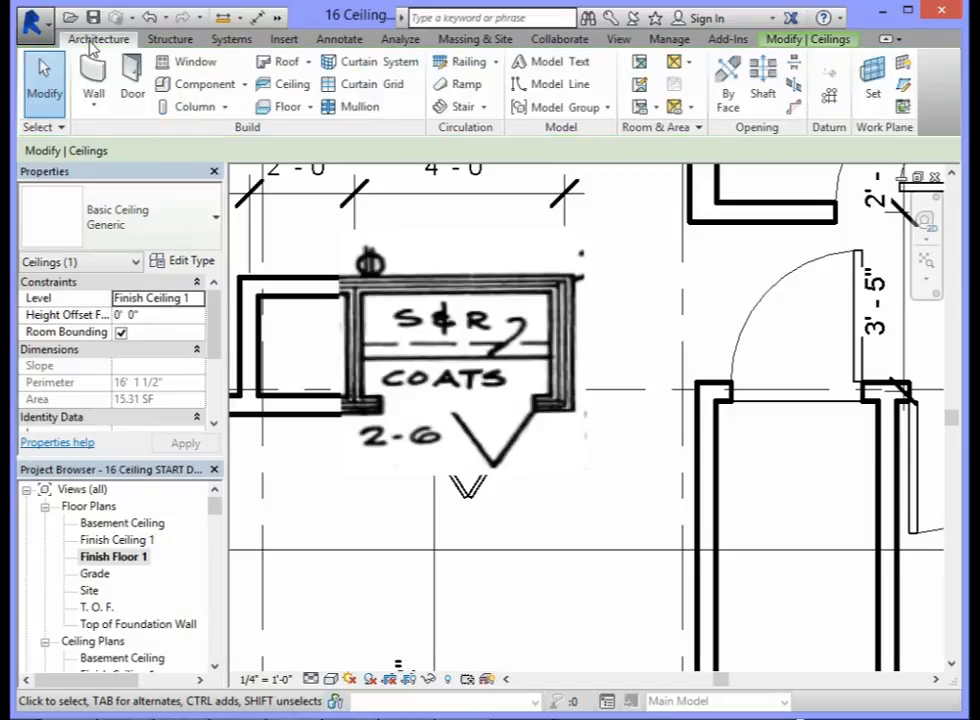
pyautogui.click(292, 86)
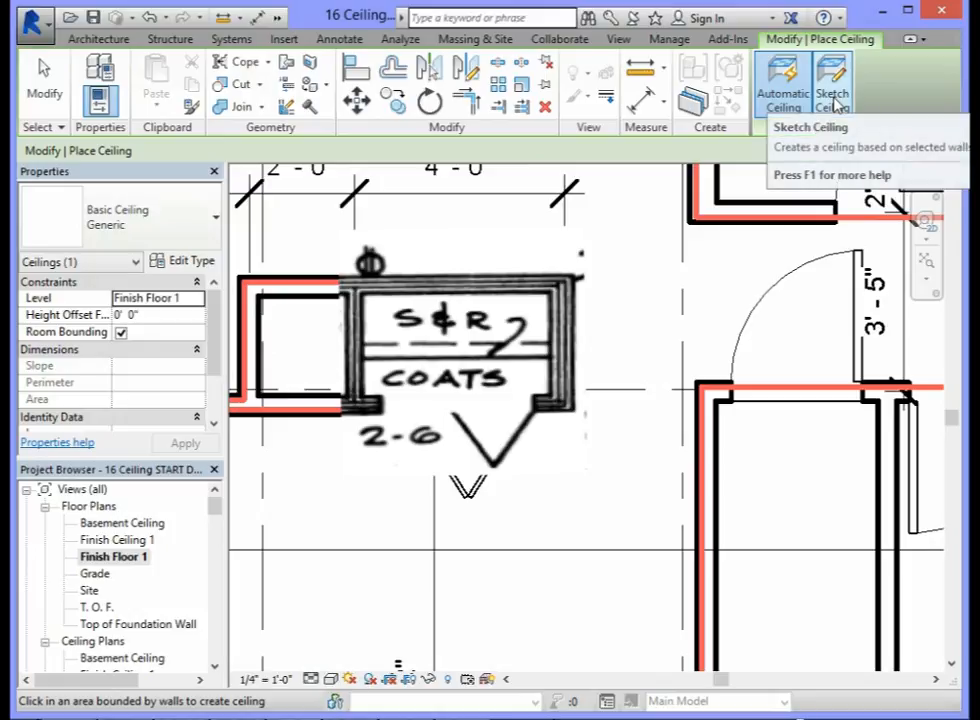
pyautogui.click(834, 100)
pyautogui.click(846, 128)
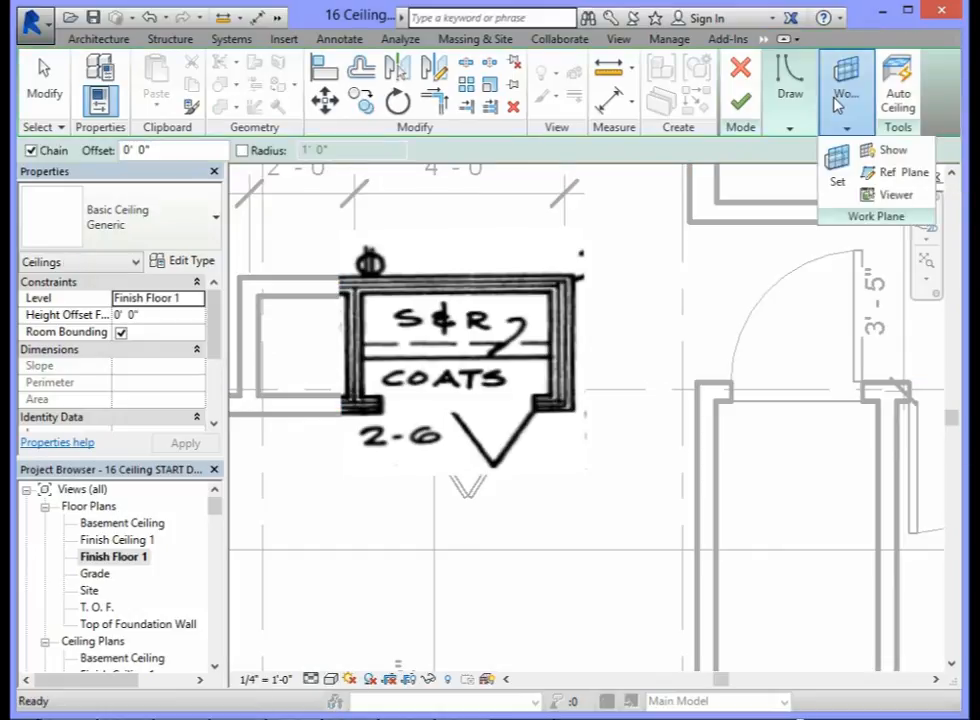
pyautogui.click(199, 303)
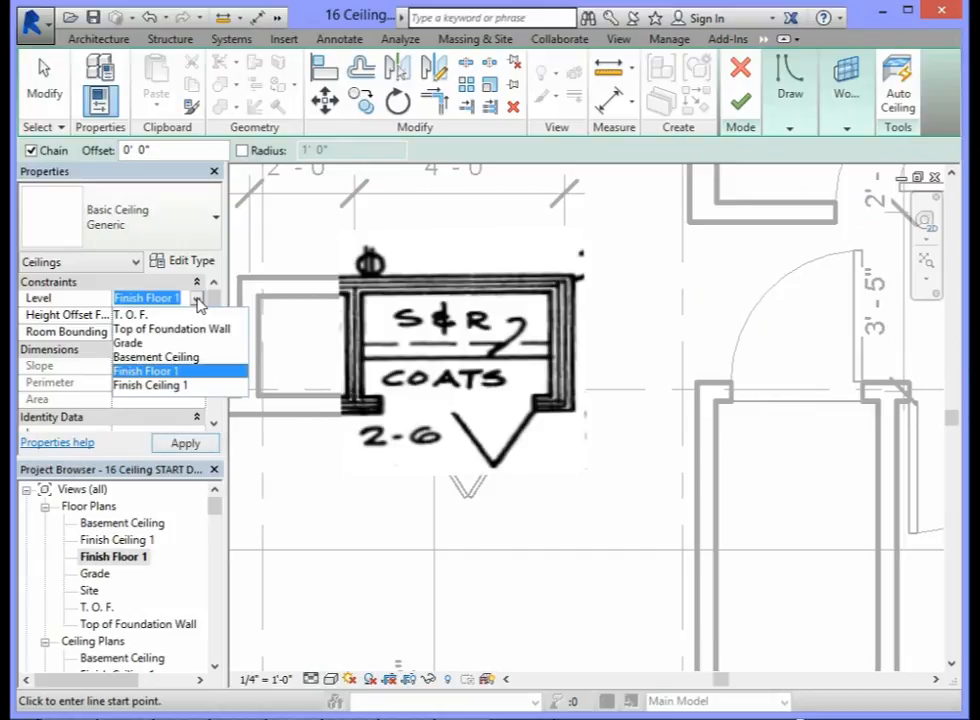
pyautogui.click(163, 387)
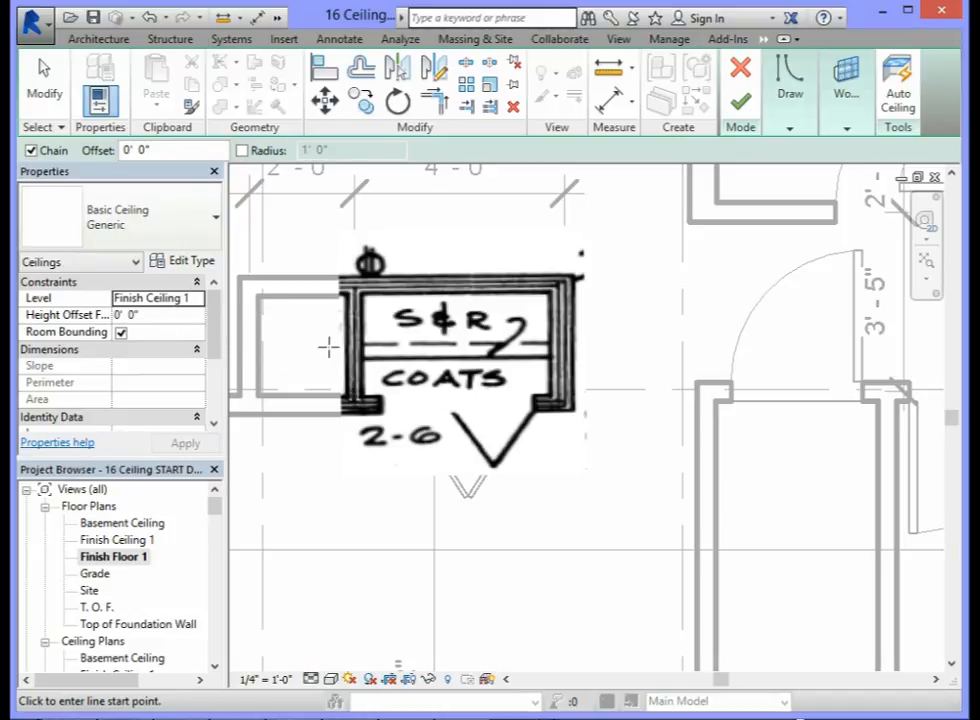
pyautogui.moveTo(805, 130)
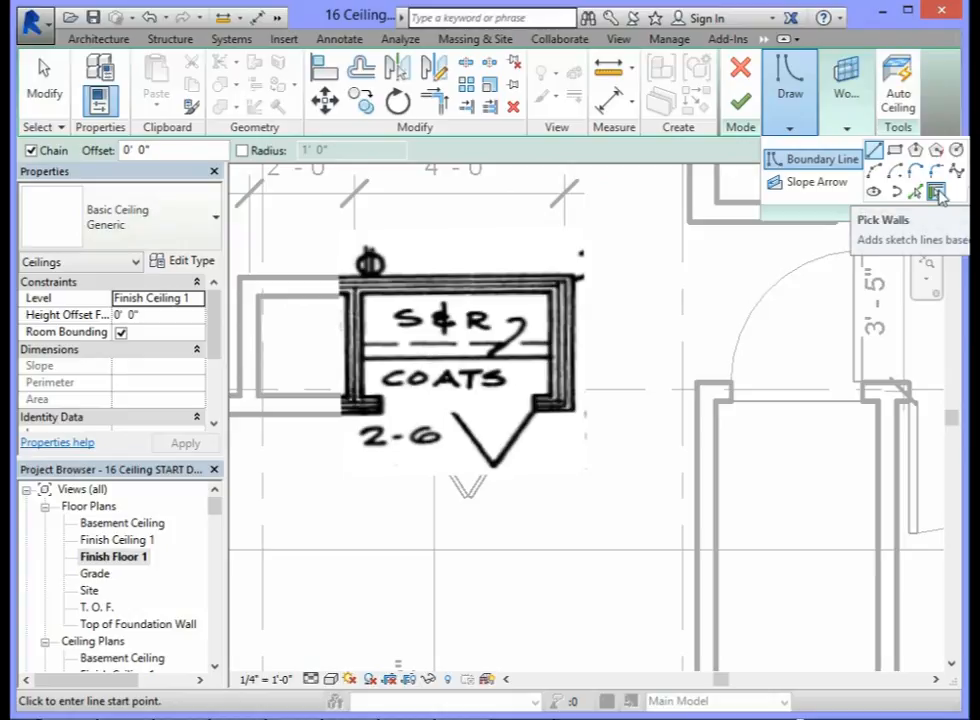
# Using Pick Walls, add ceiling boundary lines along the inside faces of the four walls of the coat closet.
pyautogui.click(936, 193)
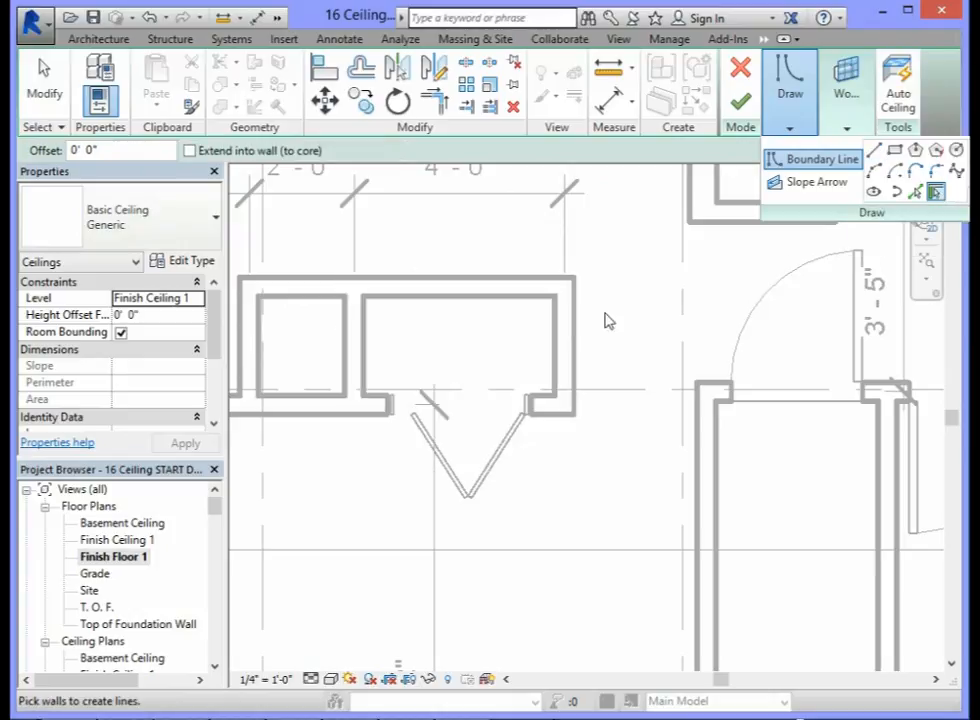
pyautogui.click(476, 306)
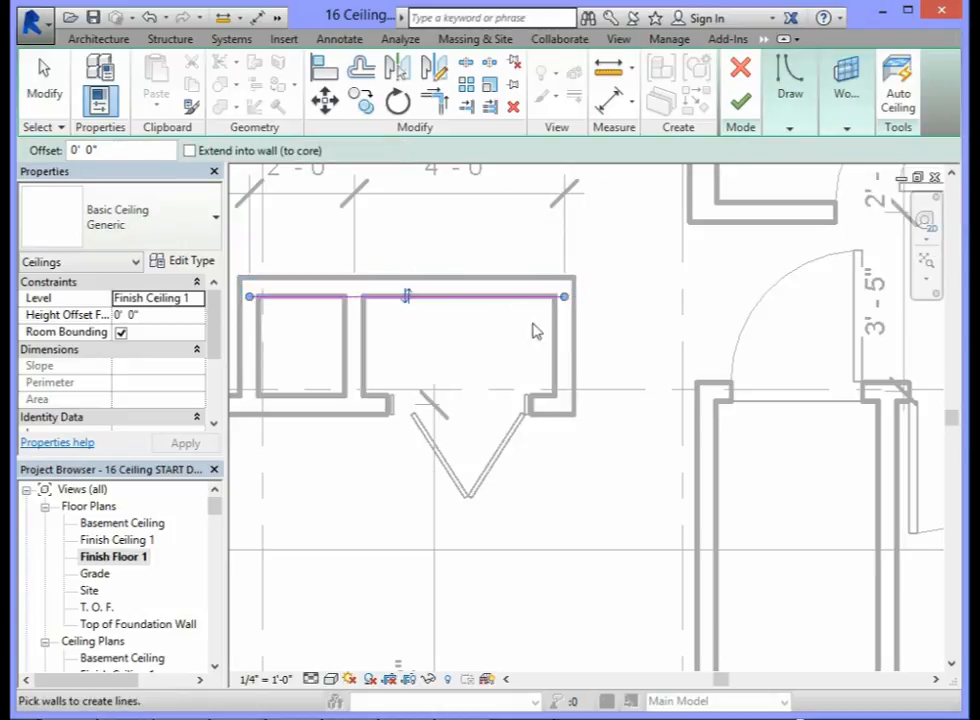
pyautogui.click(555, 342)
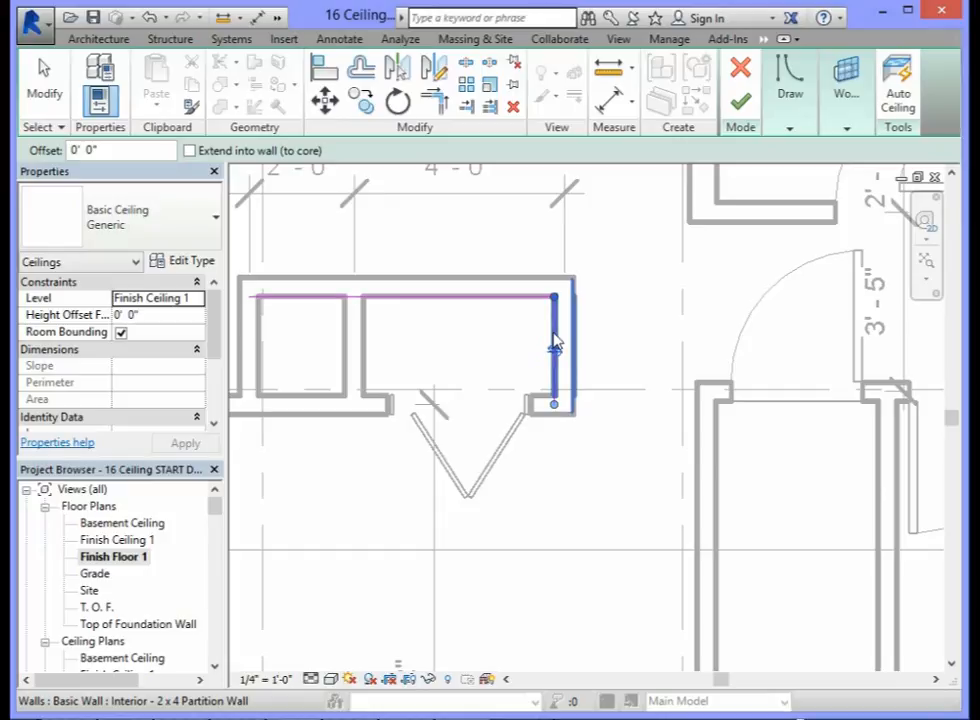
pyautogui.click(386, 402)
pyautogui.click(366, 352)
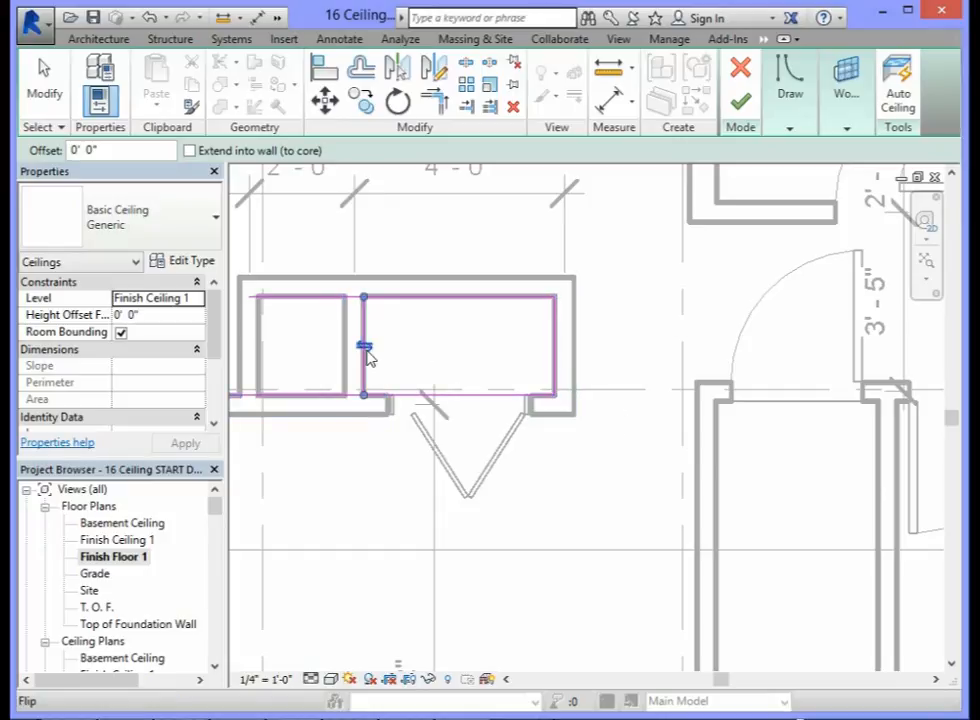
# Trim the coat closet's boundary lines to corners with Trim/Extend to Corner and finish the ceiling sketch.
pyautogui.click(434, 101)
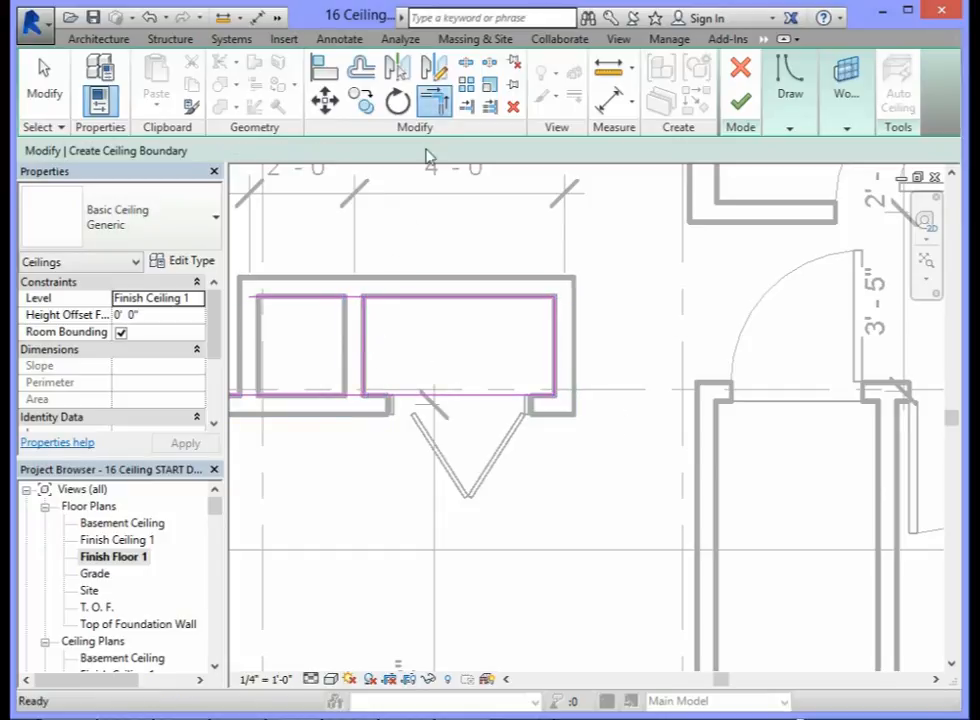
pyautogui.click(403, 396)
pyautogui.click(366, 368)
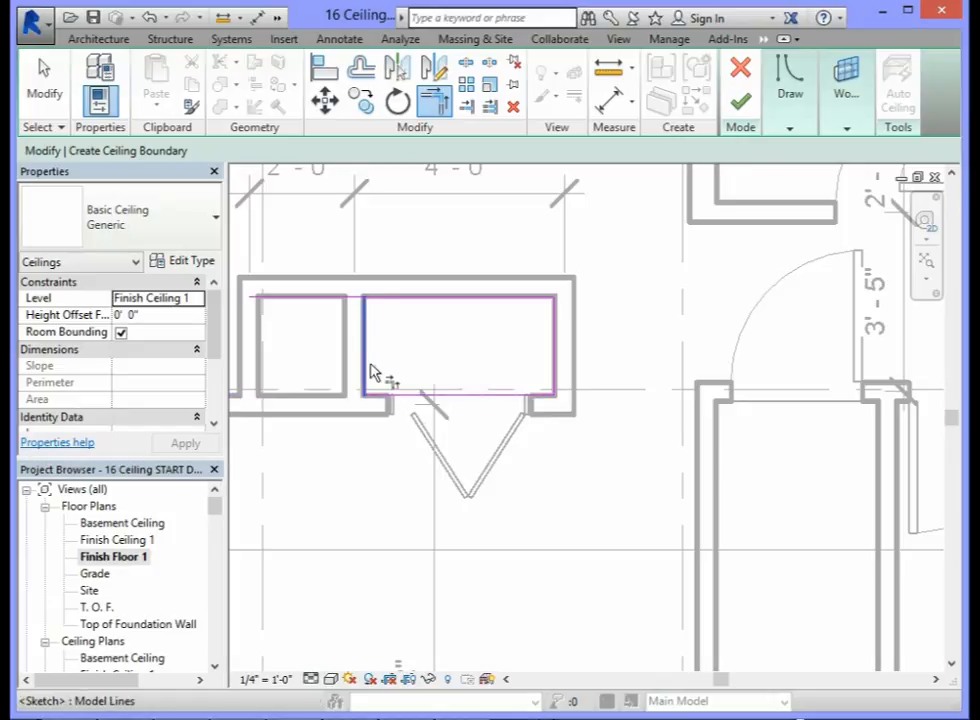
pyautogui.click(367, 354)
pyautogui.click(391, 299)
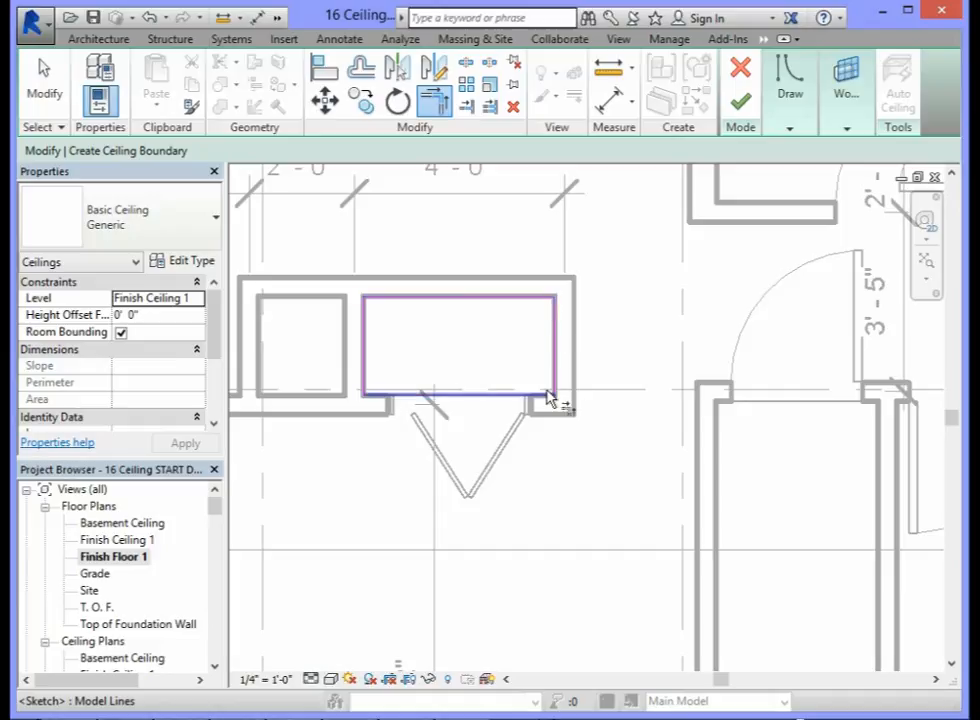
pyautogui.click(742, 114)
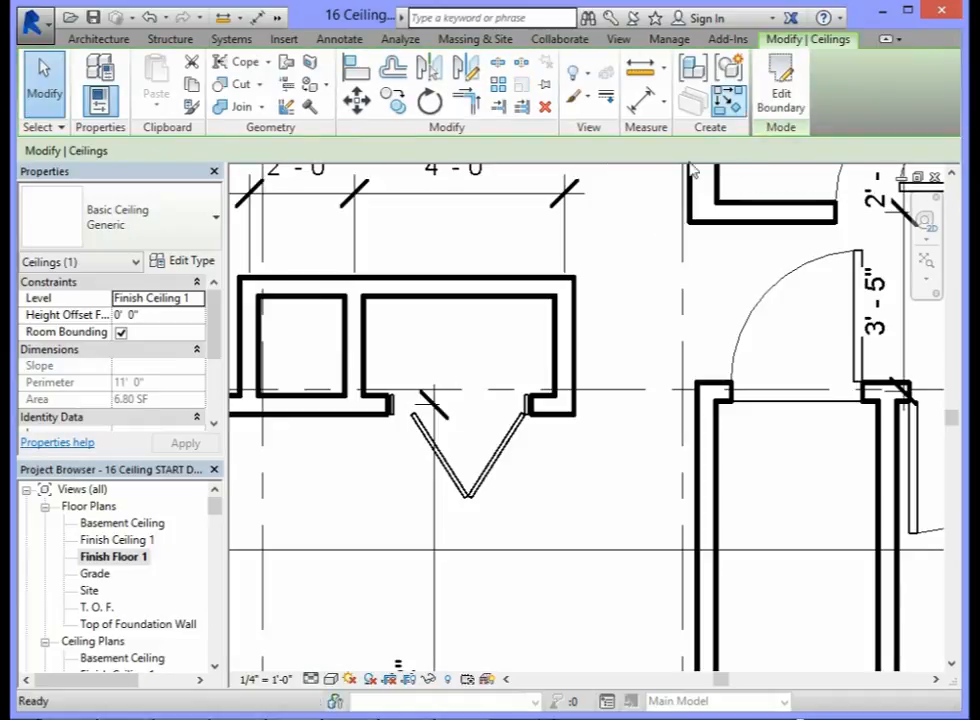
pyautogui.scroll(-3, 345, 371)
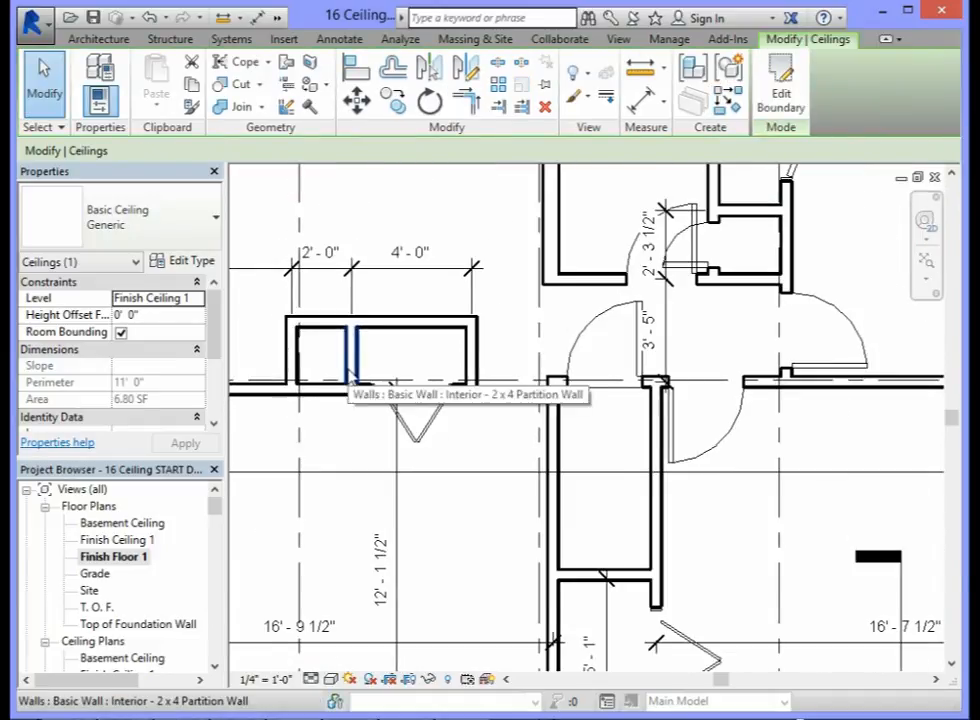
pyautogui.scroll(-1, 345, 378)
pyautogui.scroll(1, 293, 360)
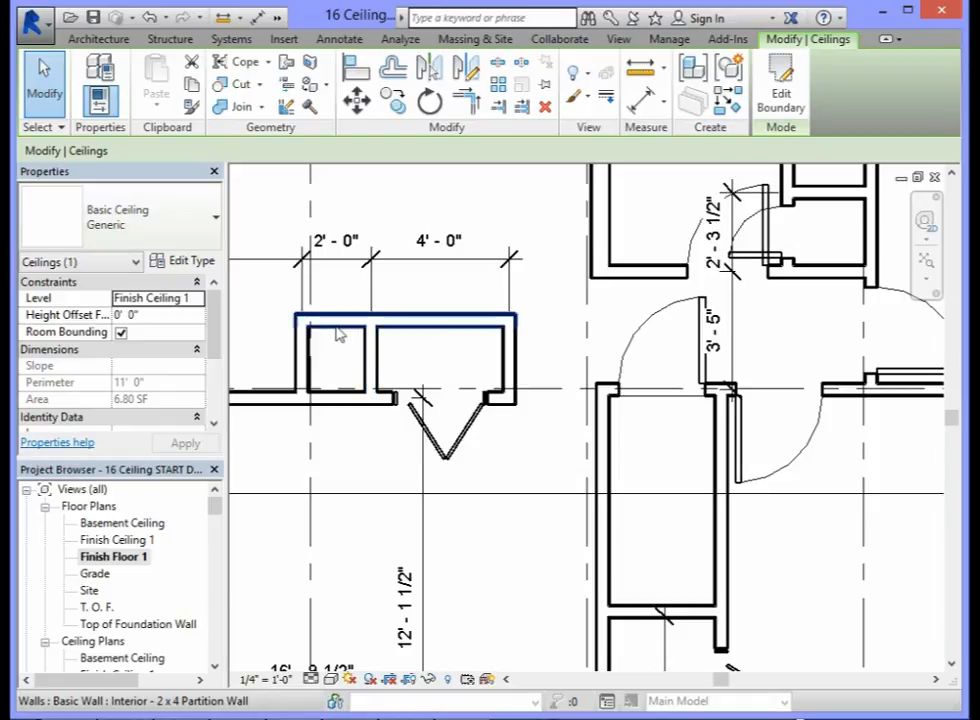
pyautogui.click(370, 375)
pyautogui.click(273, 322)
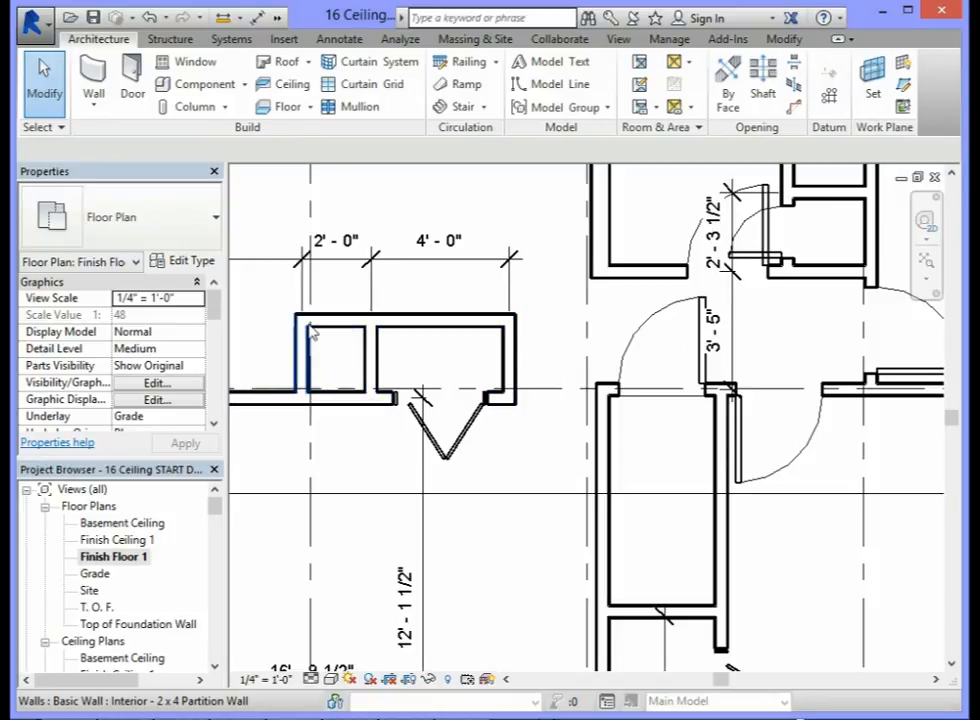
pyautogui.scroll(-4, 408, 397)
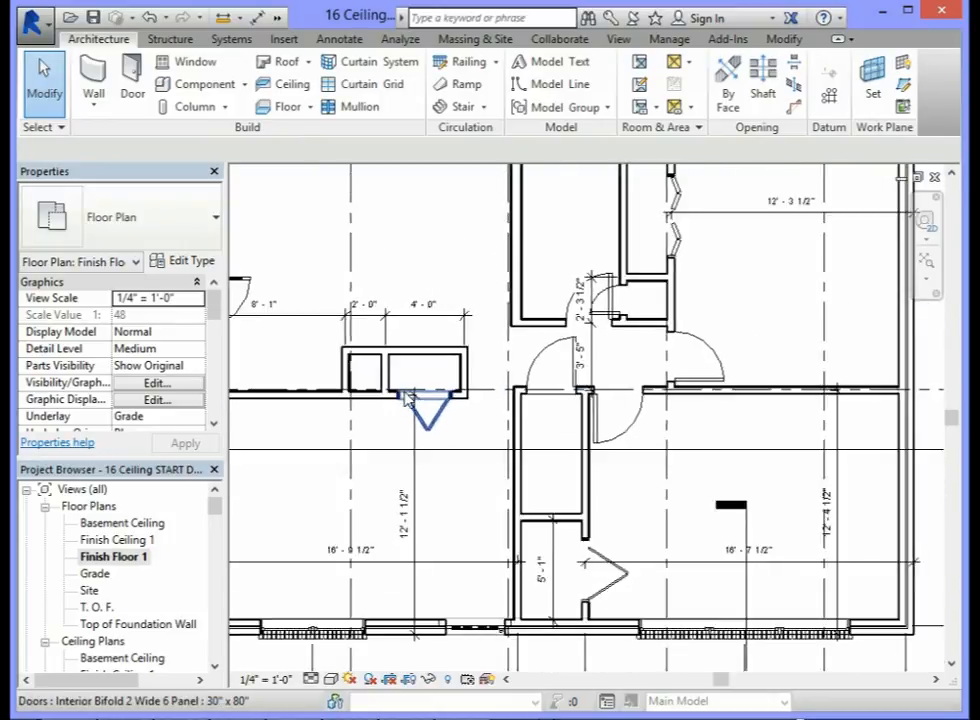
pyautogui.moveTo(731, 680); pyautogui.dragTo(712, 680)
pyautogui.scroll(4, 446, 311)
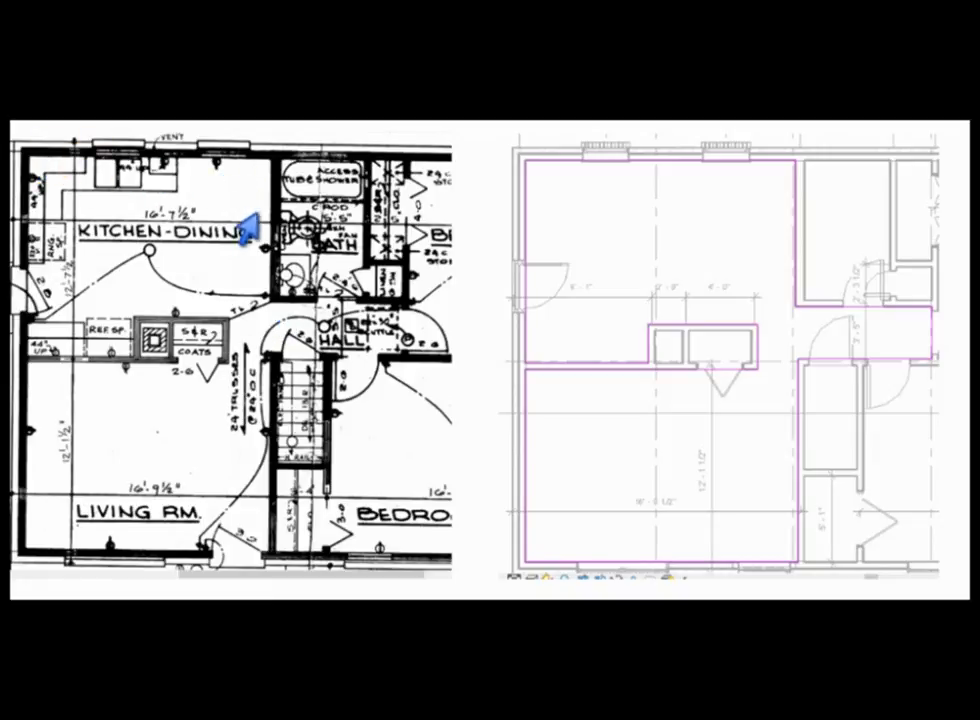
pyautogui.click(234, 314)
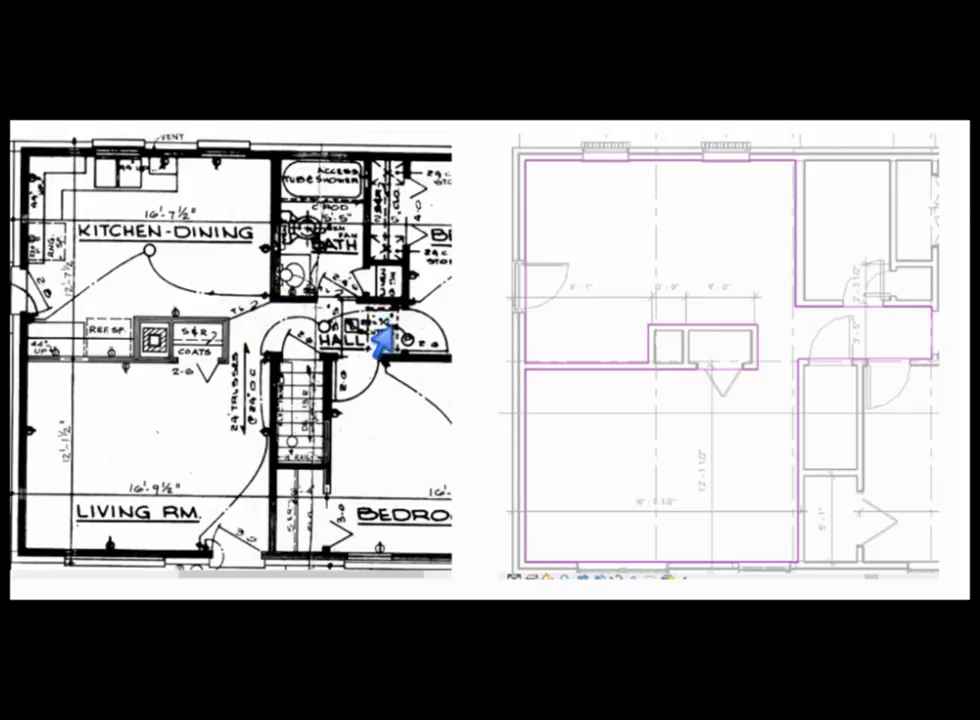
pyautogui.click(275, 352)
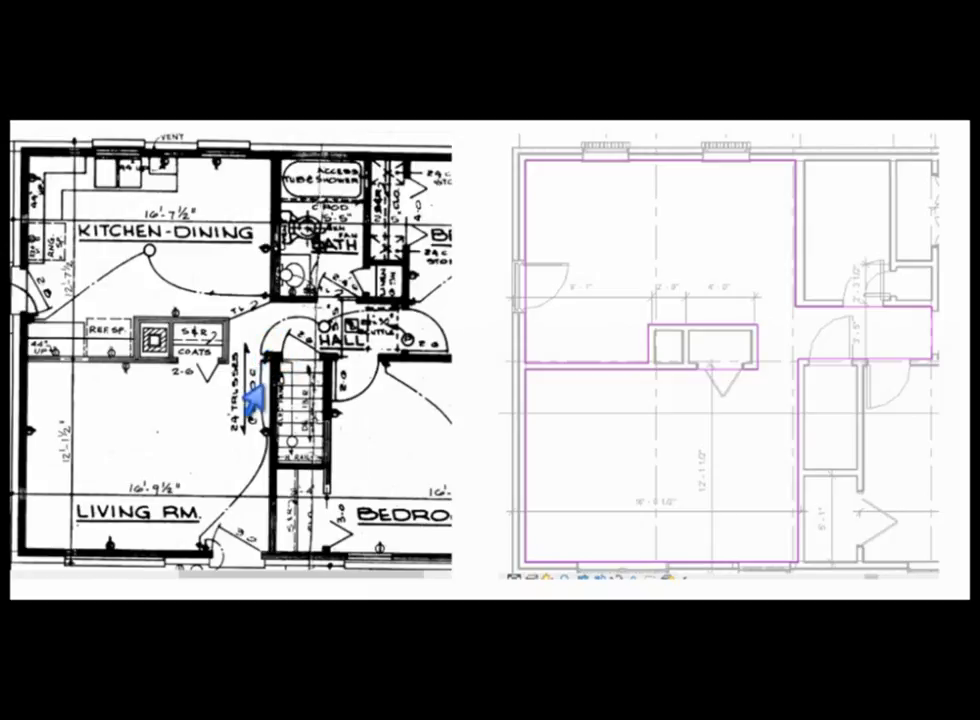
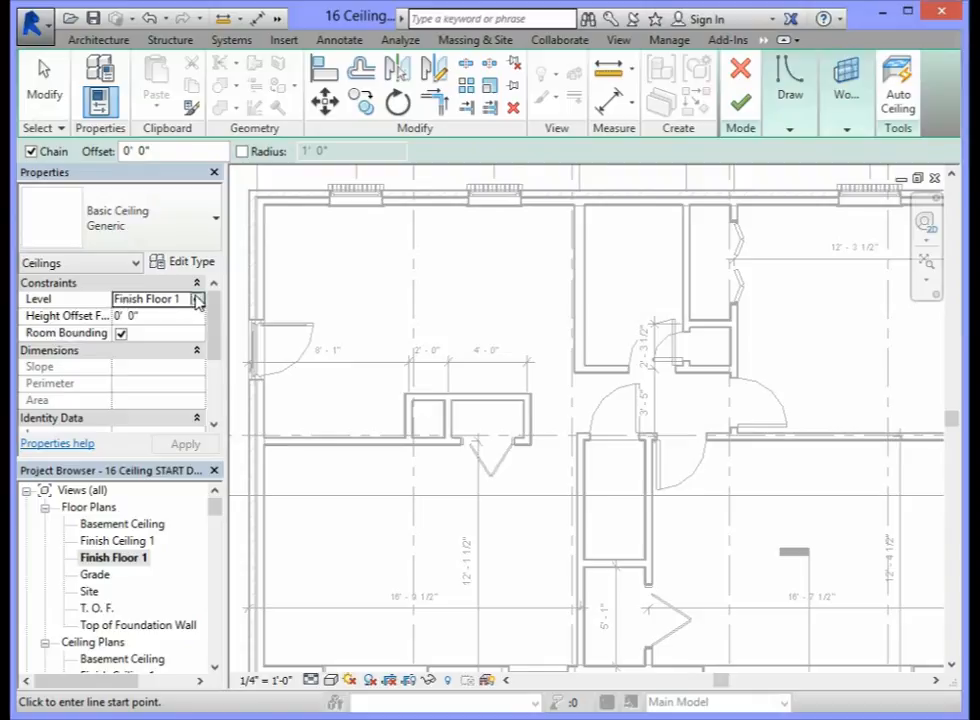
# Set the combined kitchen, living room and hall ceiling's level to Finish Ceiling 1 and pick the kitchen's exterior and bath walls, with lines on their kitchen-side faces.
pyautogui.click(197, 300)
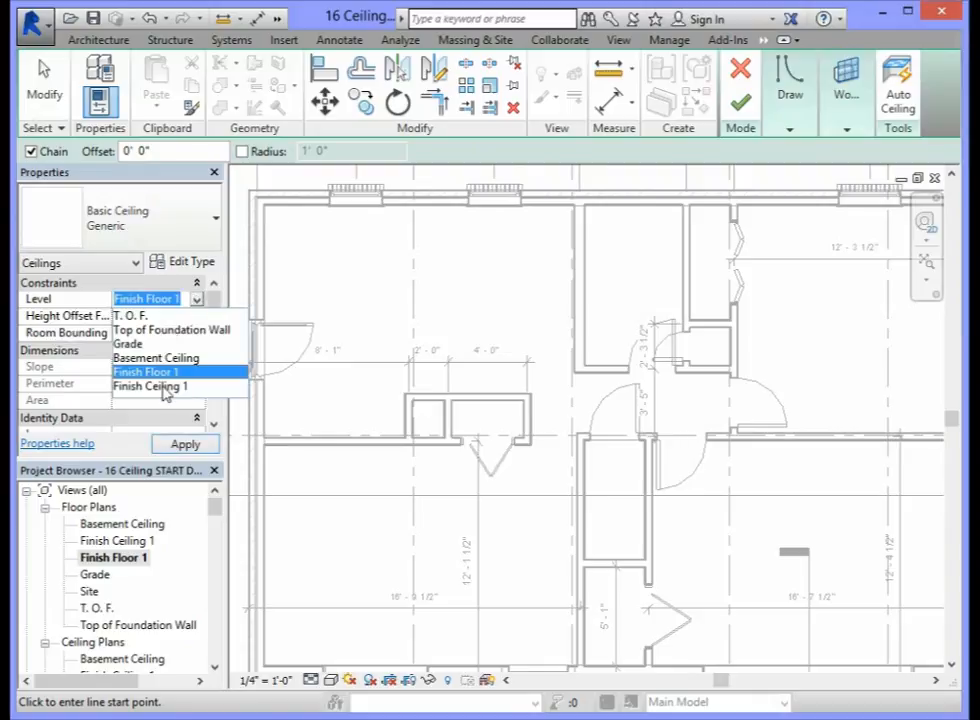
pyautogui.click(160, 386)
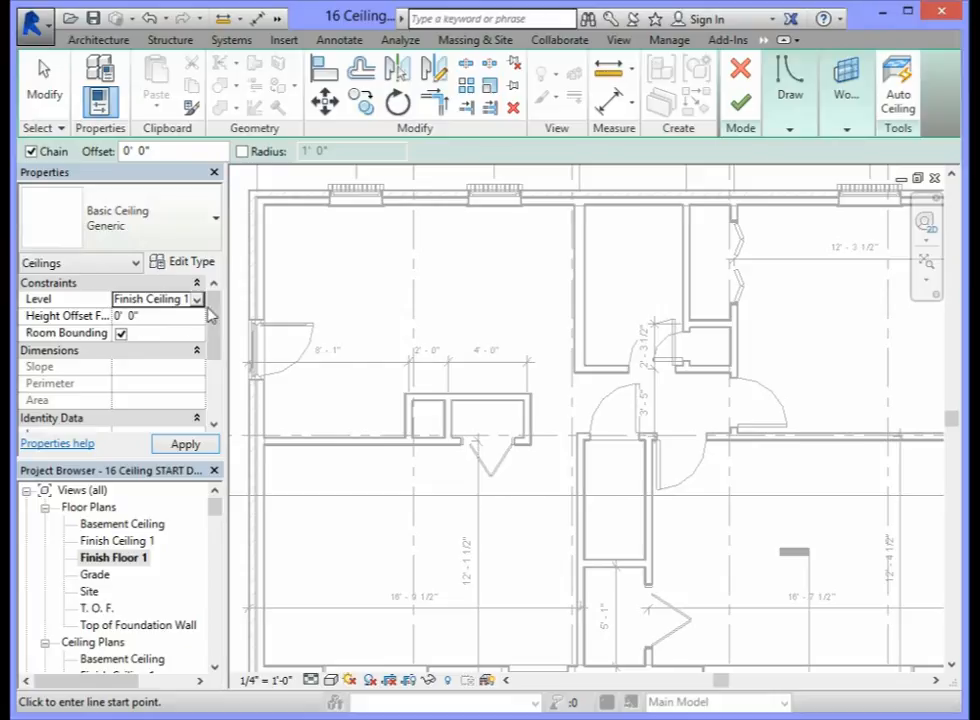
pyautogui.click(792, 110)
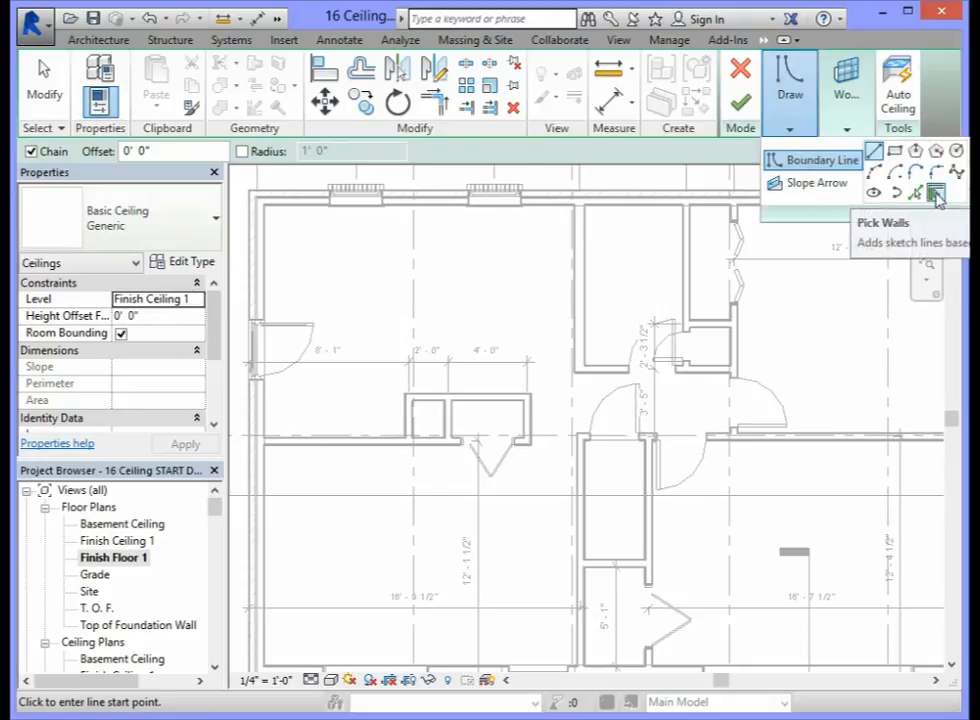
pyautogui.click(935, 195)
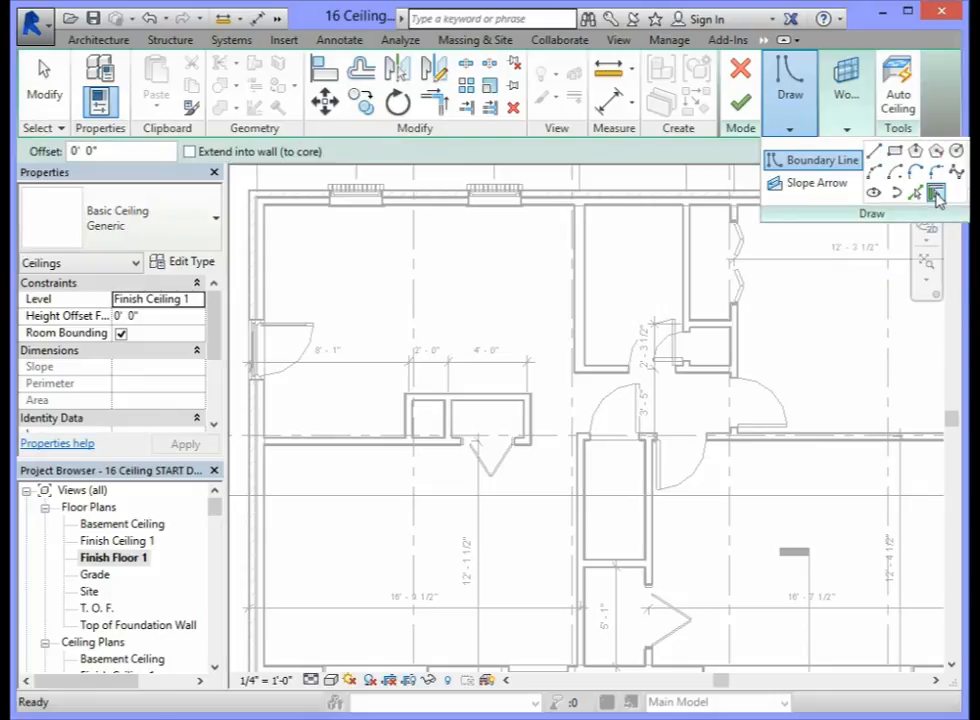
pyautogui.click(270, 274)
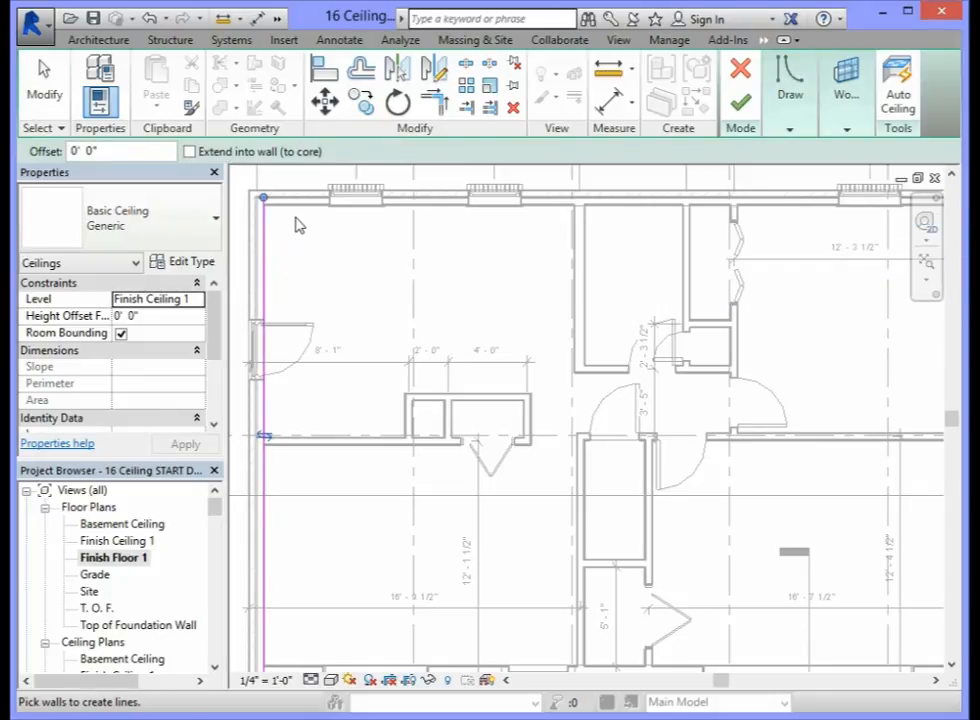
pyautogui.click(308, 216)
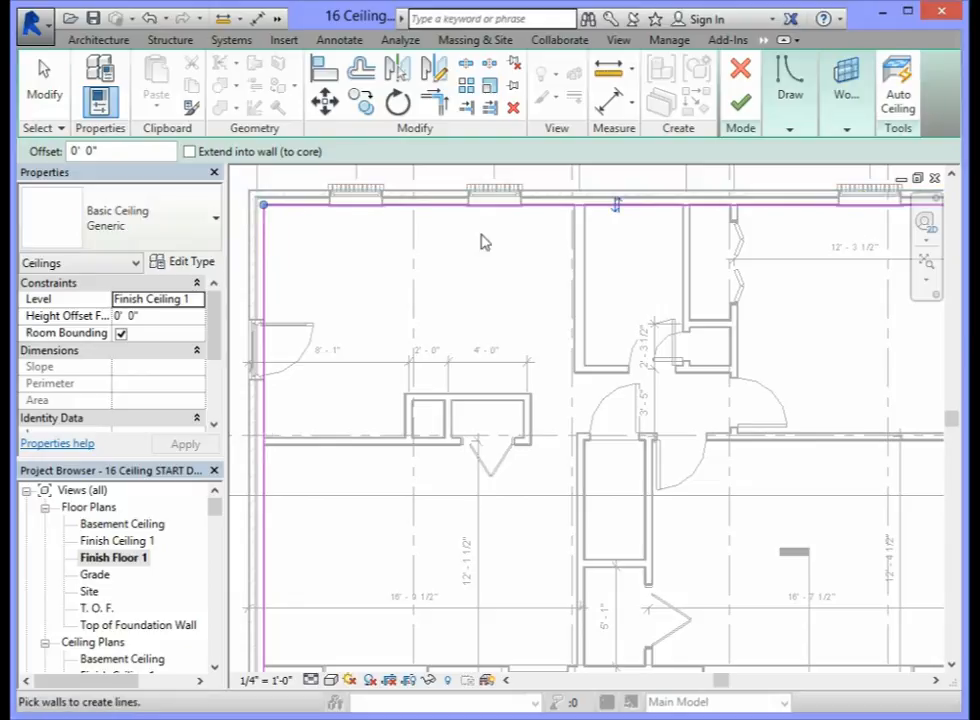
pyautogui.click(579, 276)
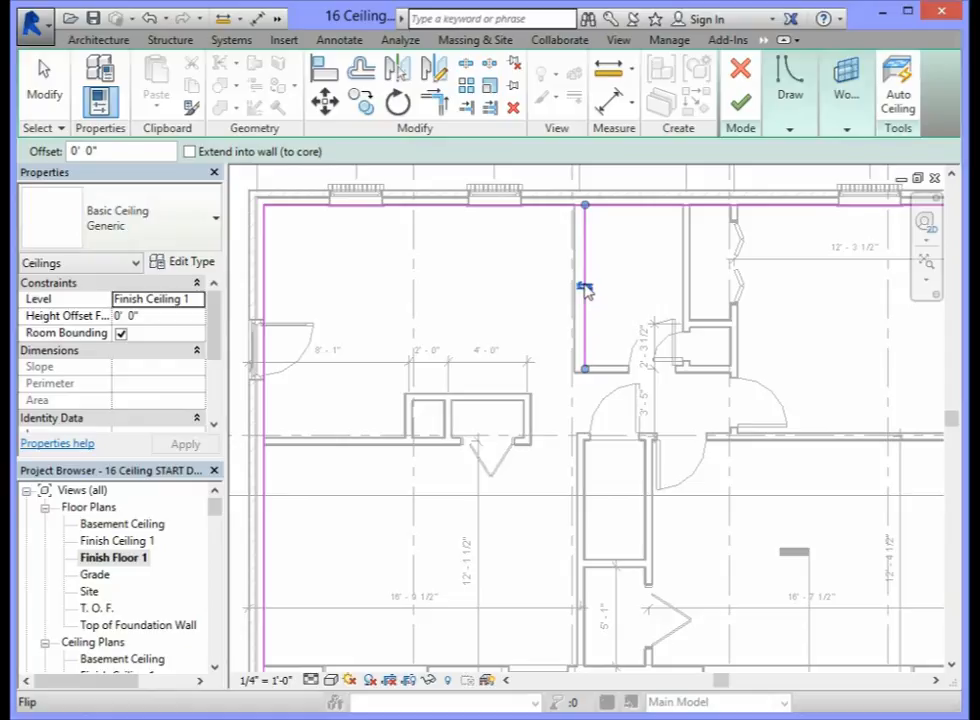
pyautogui.click(584, 286)
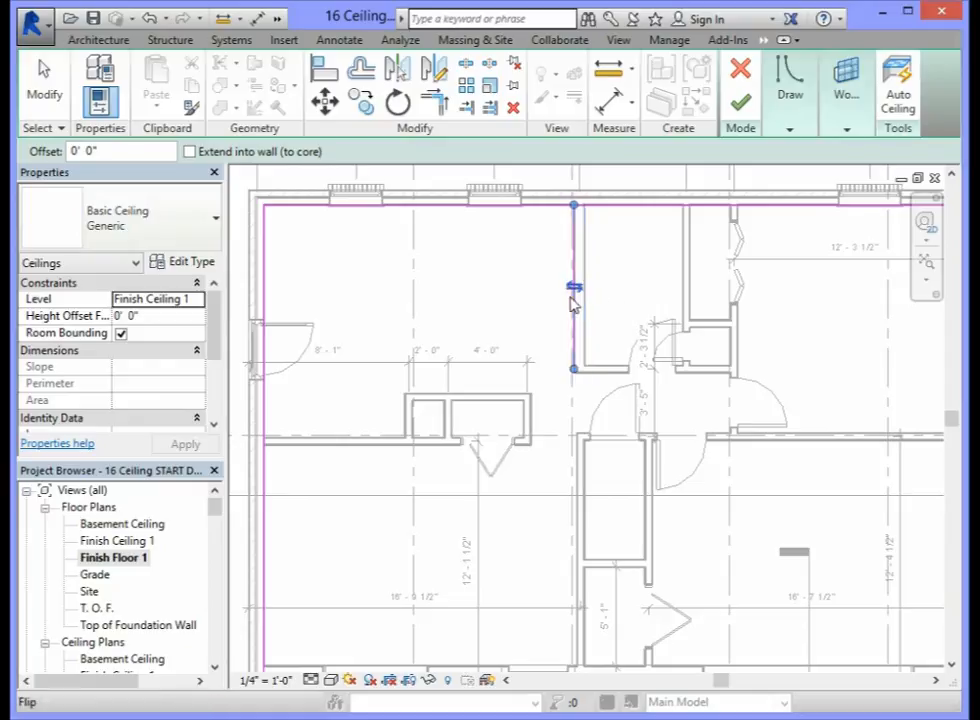
# Add boundary lines along the hall-side faces of the bath wall, the hall's end wall and the wall between hall and stairwell.
pyautogui.click(597, 380)
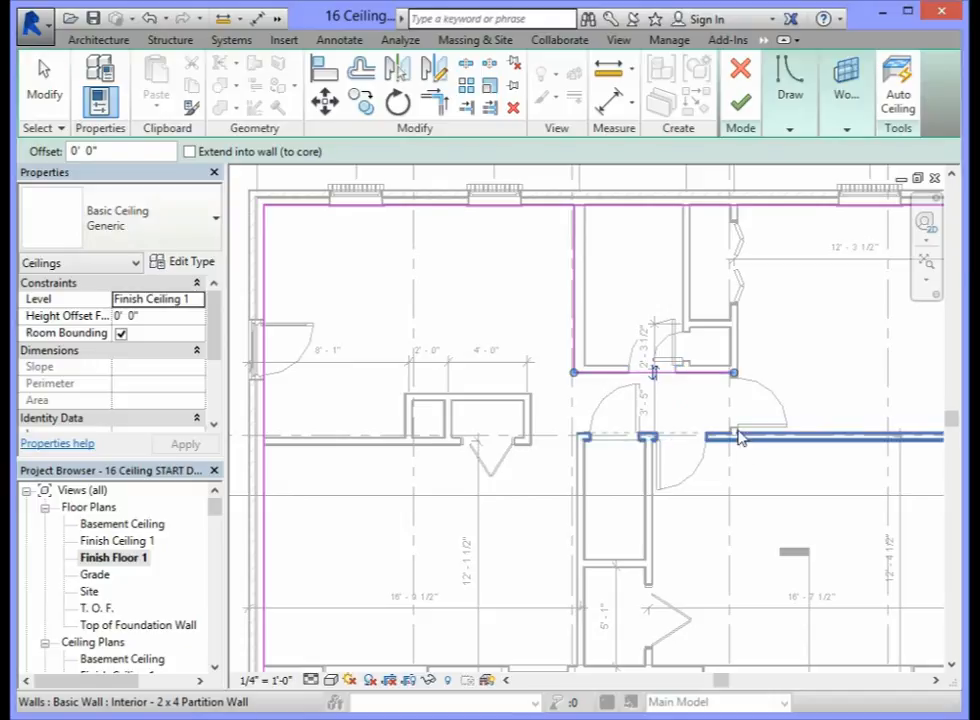
pyautogui.scroll(2, 735, 433)
pyautogui.scroll(2, 735, 433)
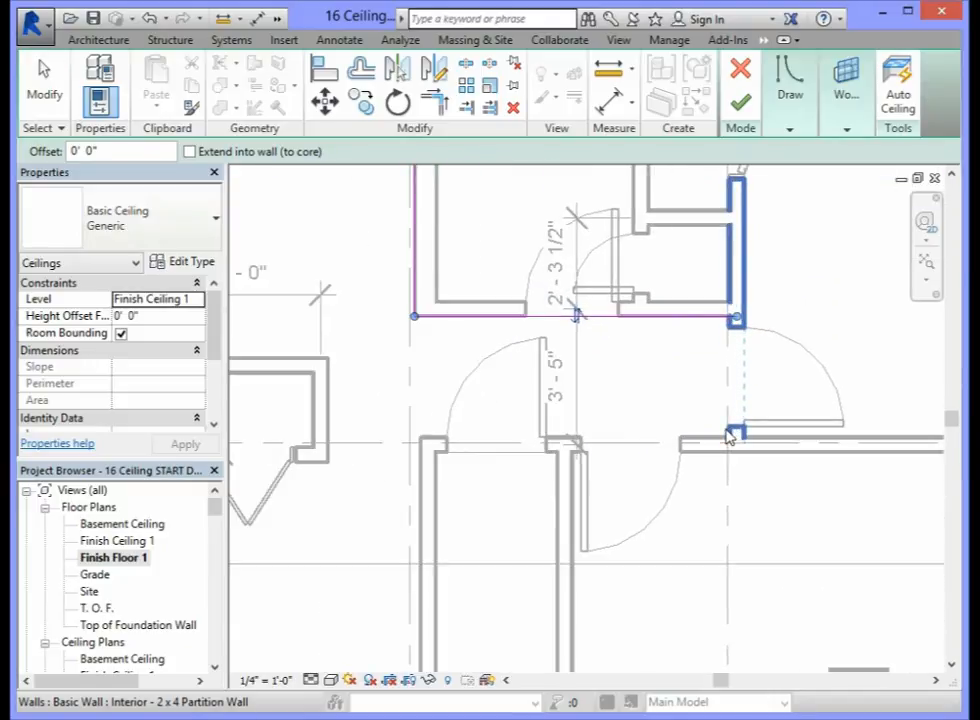
pyautogui.click(731, 435)
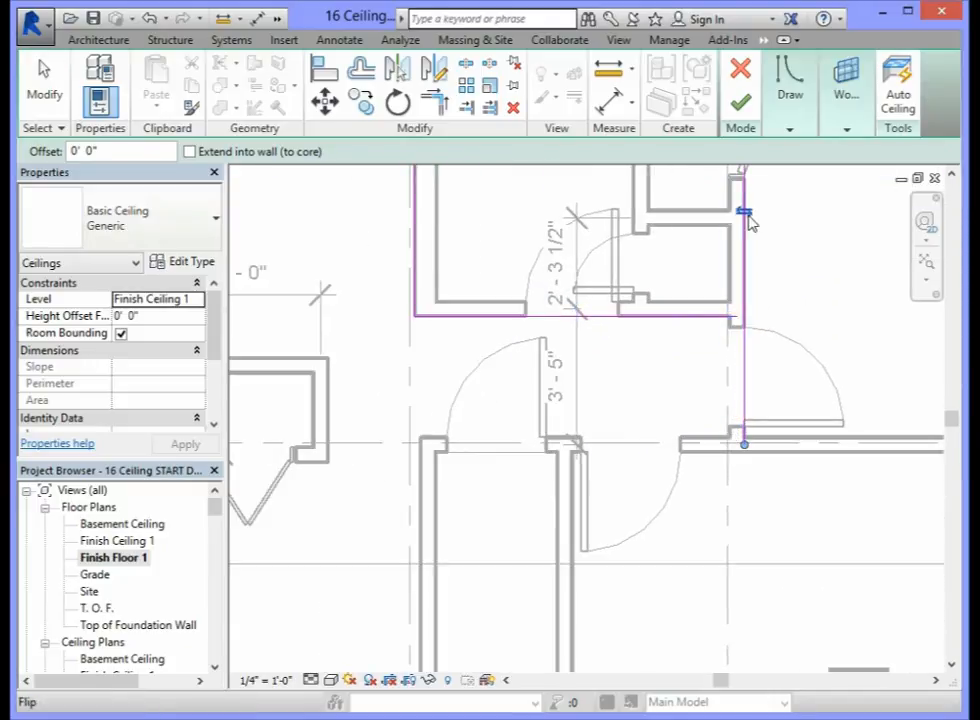
pyautogui.scroll(-2, 750, 220)
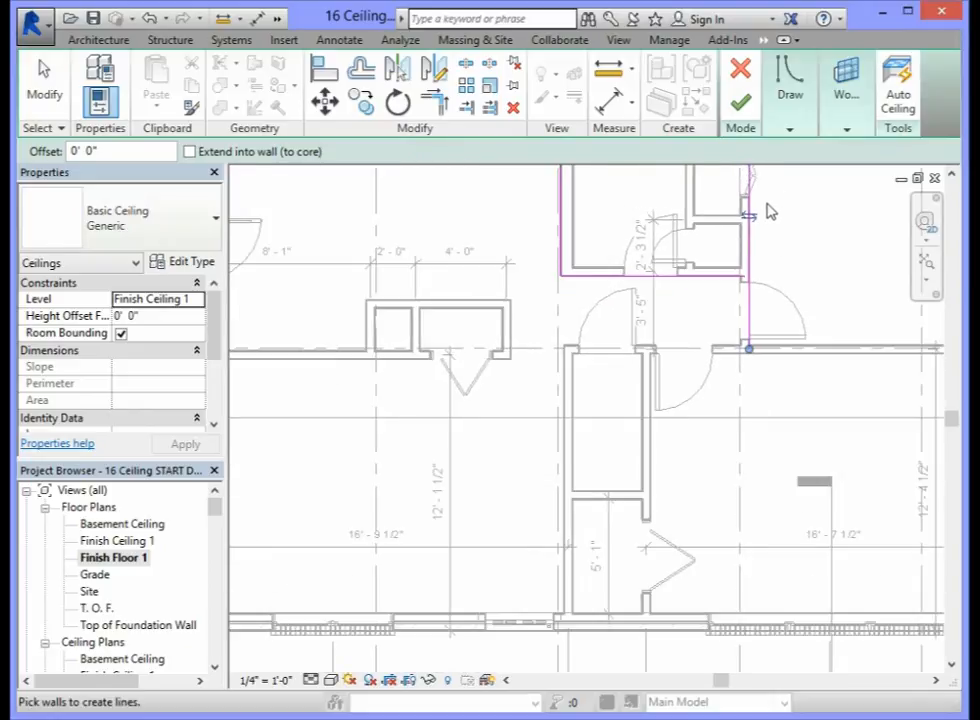
pyautogui.scroll(2, 739, 302)
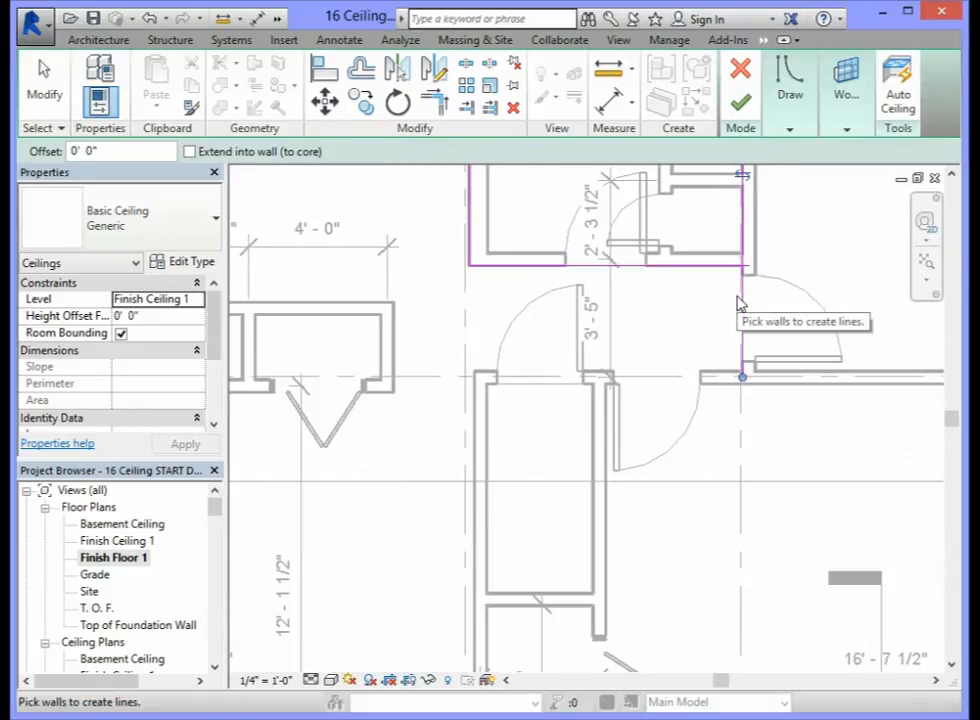
pyautogui.scroll(1, 739, 300)
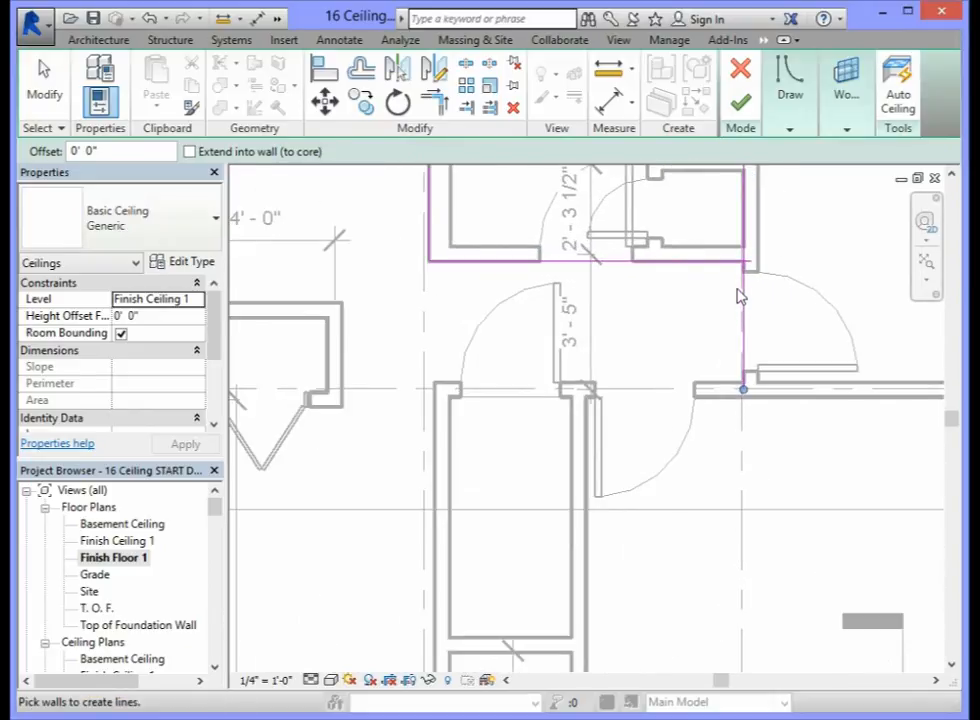
pyautogui.scroll(-1, 745, 383)
pyautogui.click(714, 389)
pyautogui.scroll(-1, 540, 376)
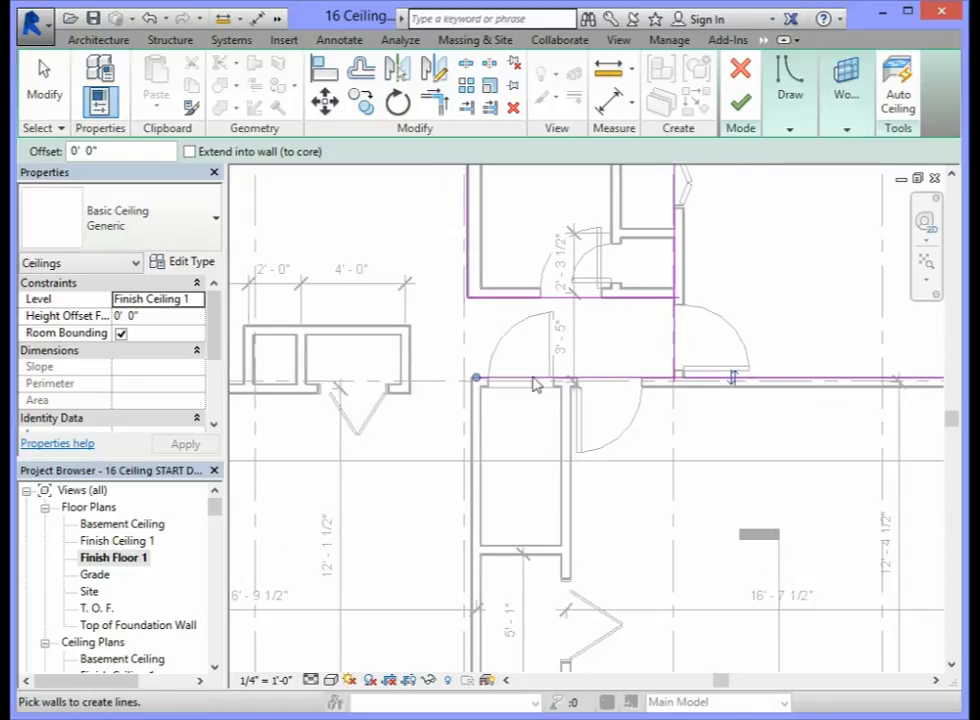
# Add boundary lines along the living room faces of the stairwell side wall and the front exterior wall.
pyautogui.click(475, 430)
pyautogui.scroll(-2, 475, 430)
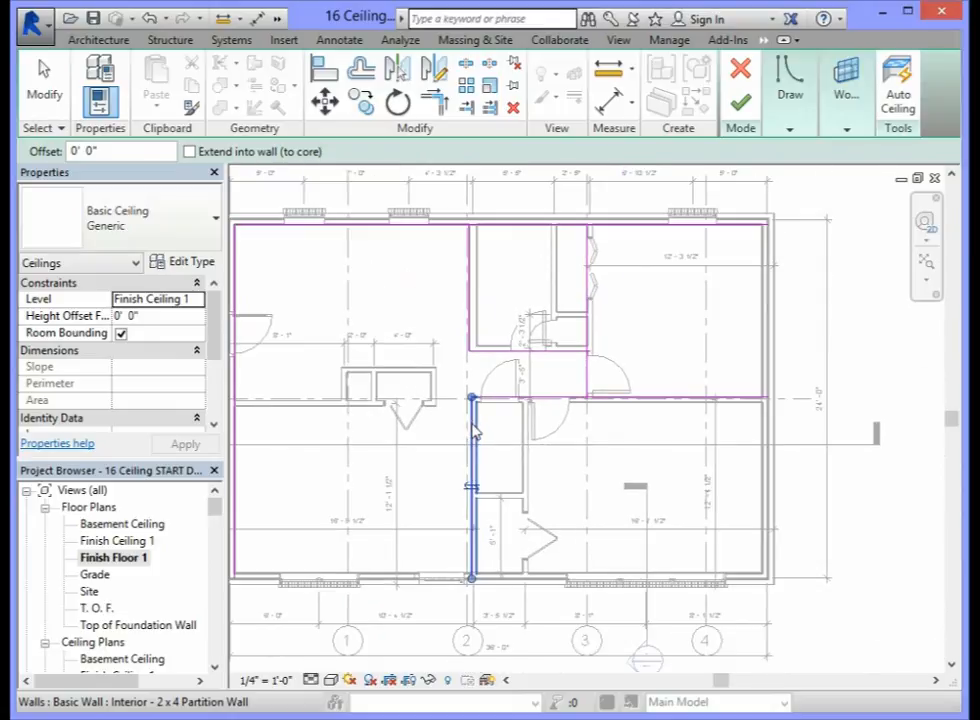
pyautogui.scroll(3, 349, 531)
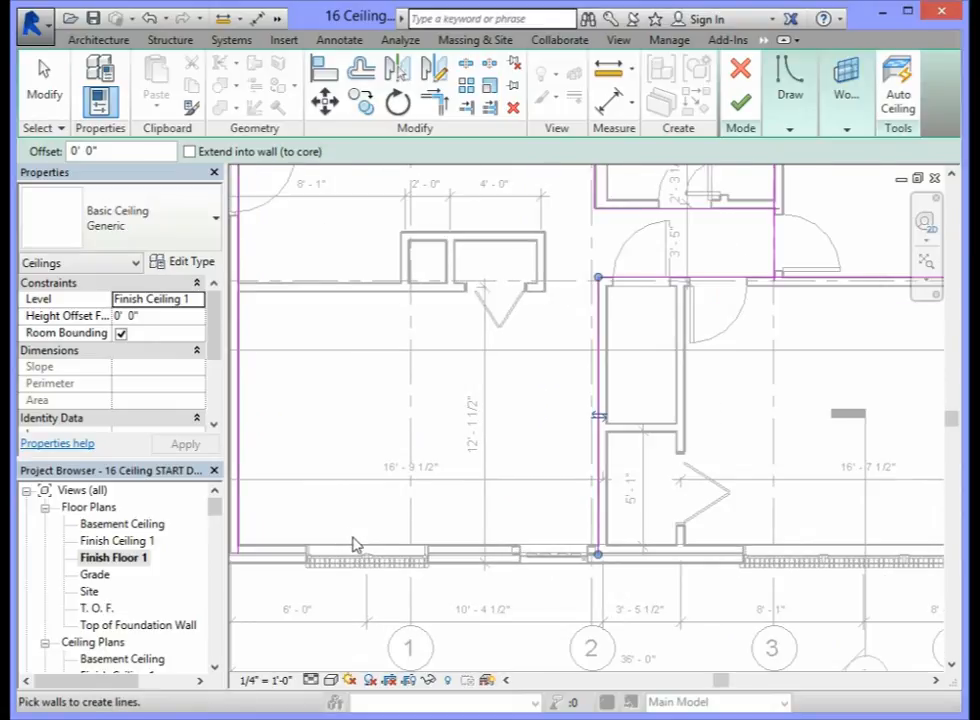
pyautogui.click(460, 548)
pyautogui.scroll(-3, 396, 477)
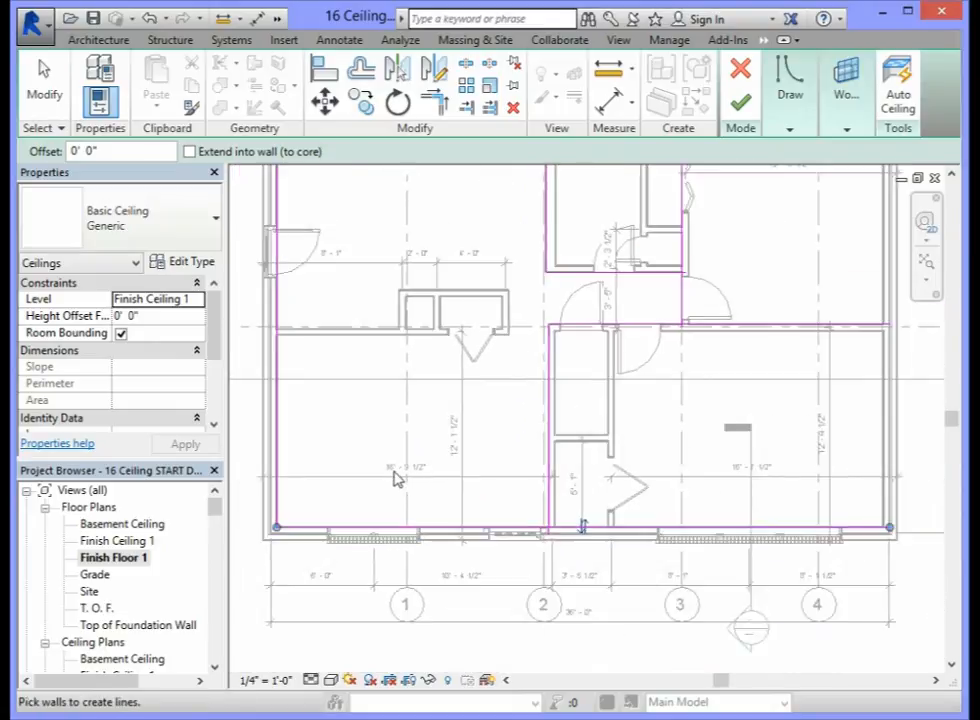
pyautogui.scroll(3, 361, 436)
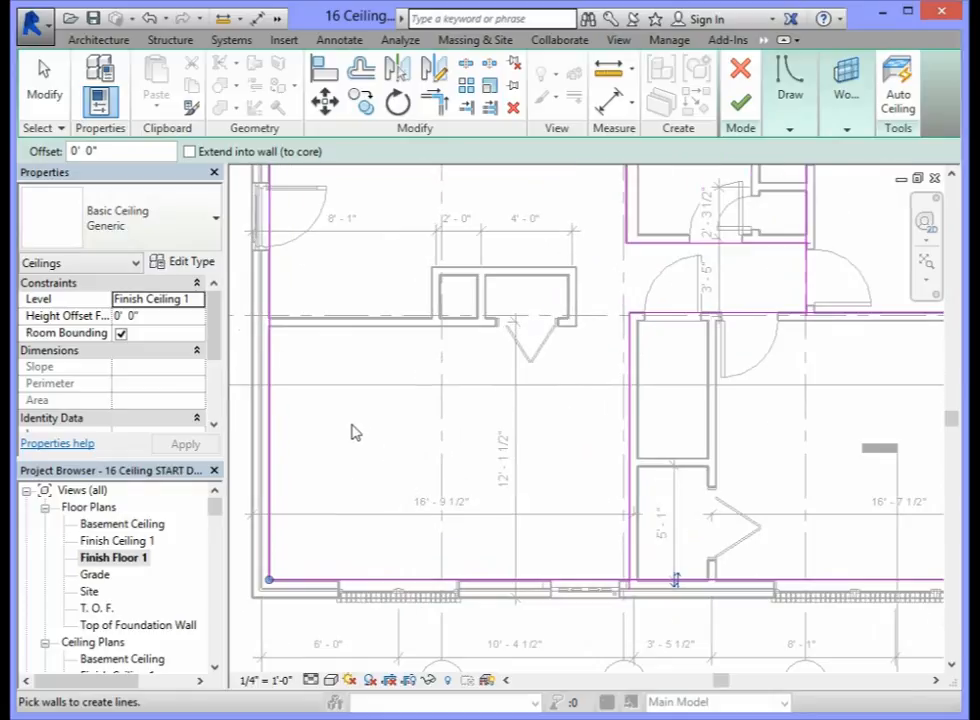
# Add boundary lines along the living room face of the kitchen-living partition and around the outer faces of its two closets.
pyautogui.click(337, 335)
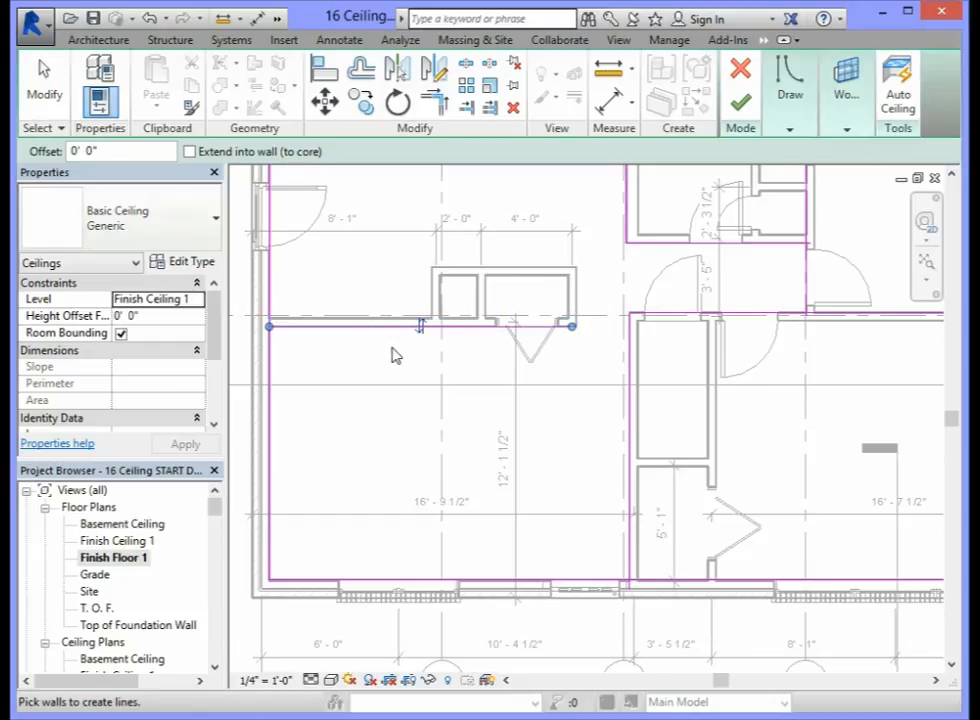
pyautogui.scroll(2, 395, 354)
pyautogui.scroll(1, 395, 354)
pyautogui.scroll(-2, 402, 351)
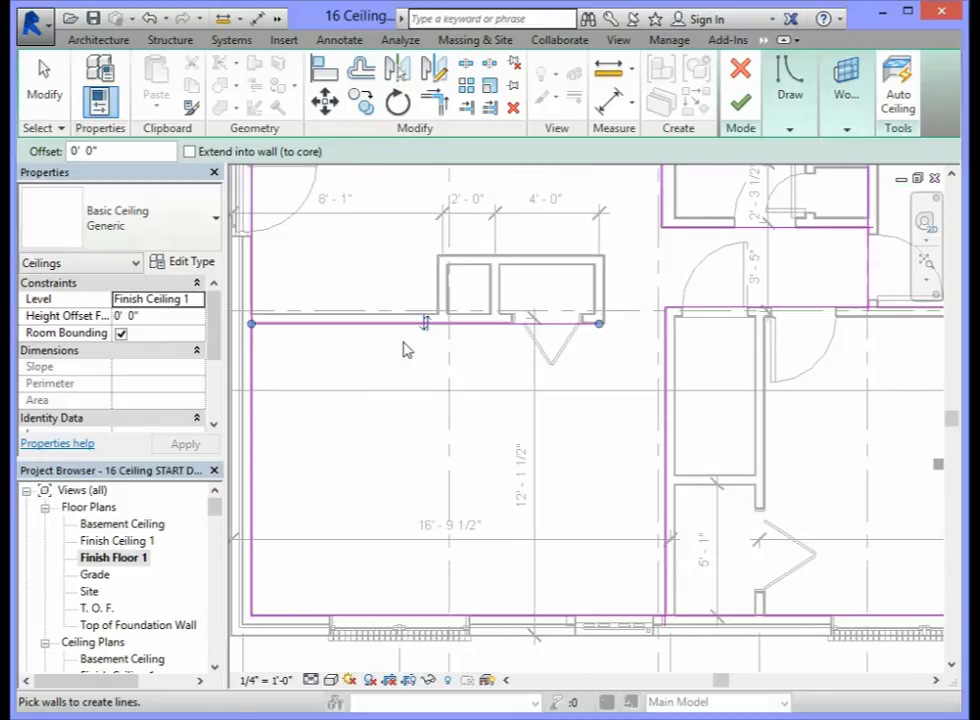
pyautogui.click(601, 287)
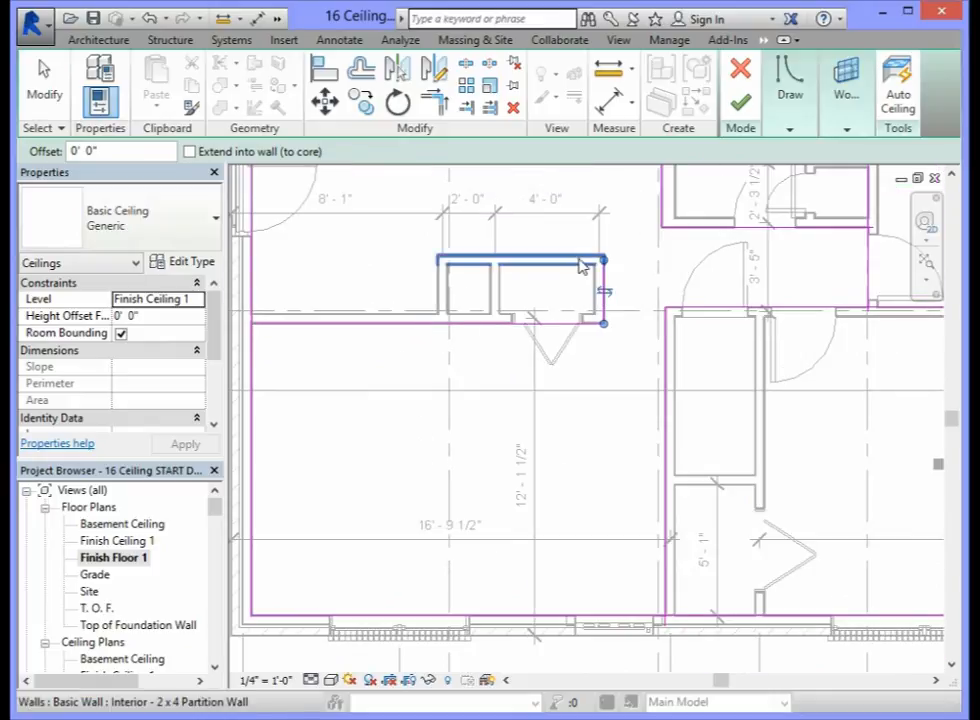
pyautogui.click(578, 263)
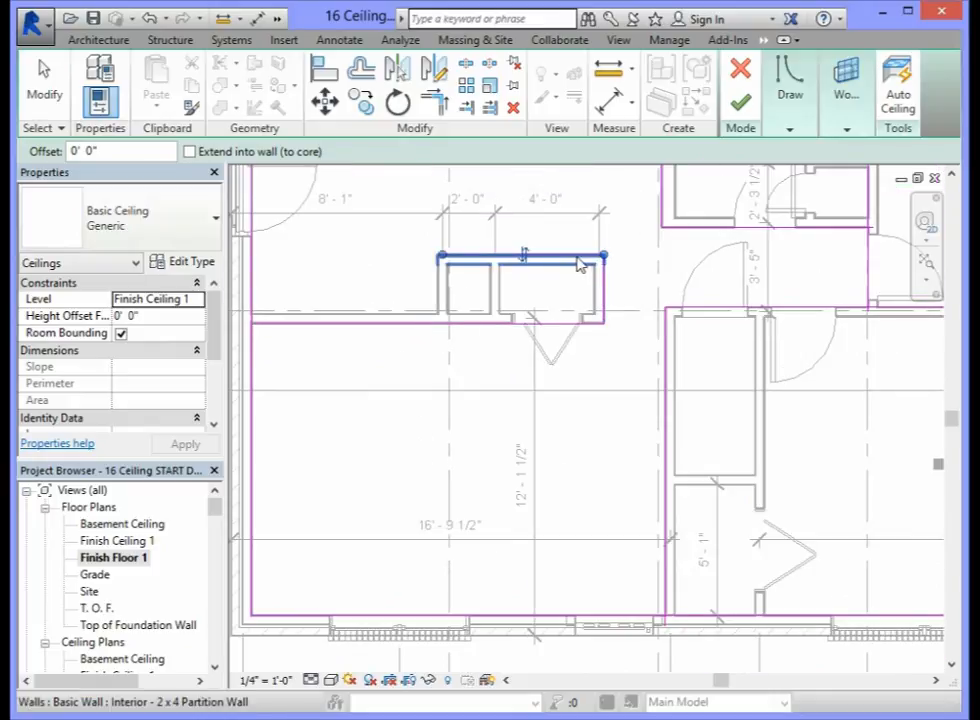
pyautogui.click(440, 290)
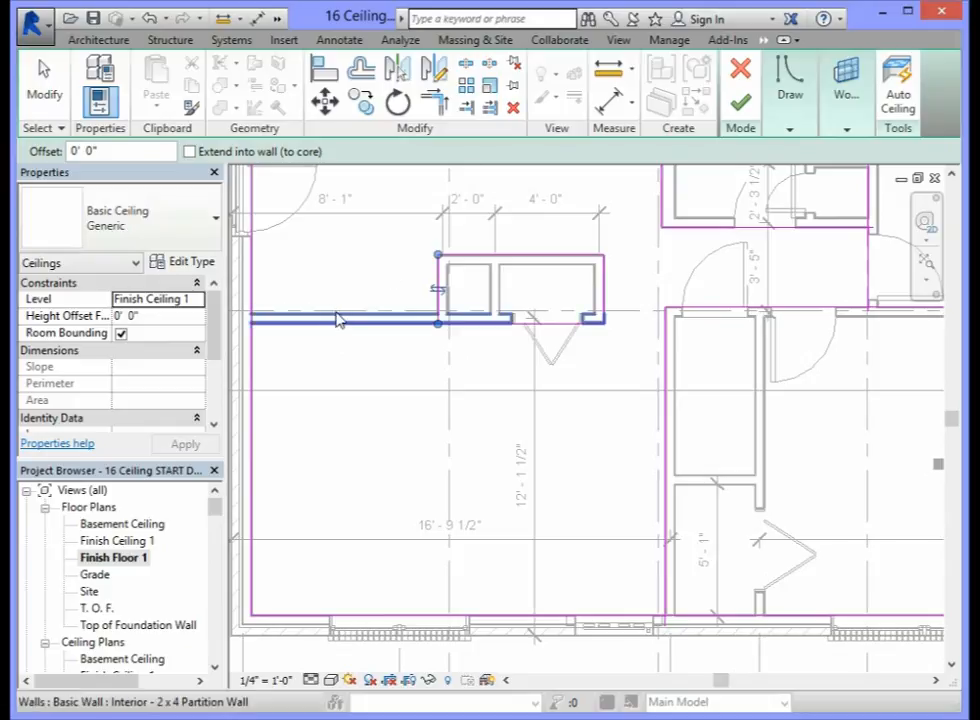
# Add a boundary line along the kitchen-side face of the kitchen-living partition wall with Pick Lines.
pyautogui.scroll(2, 337, 318)
pyautogui.scroll(-2, 336, 318)
pyautogui.scroll(2, 286, 318)
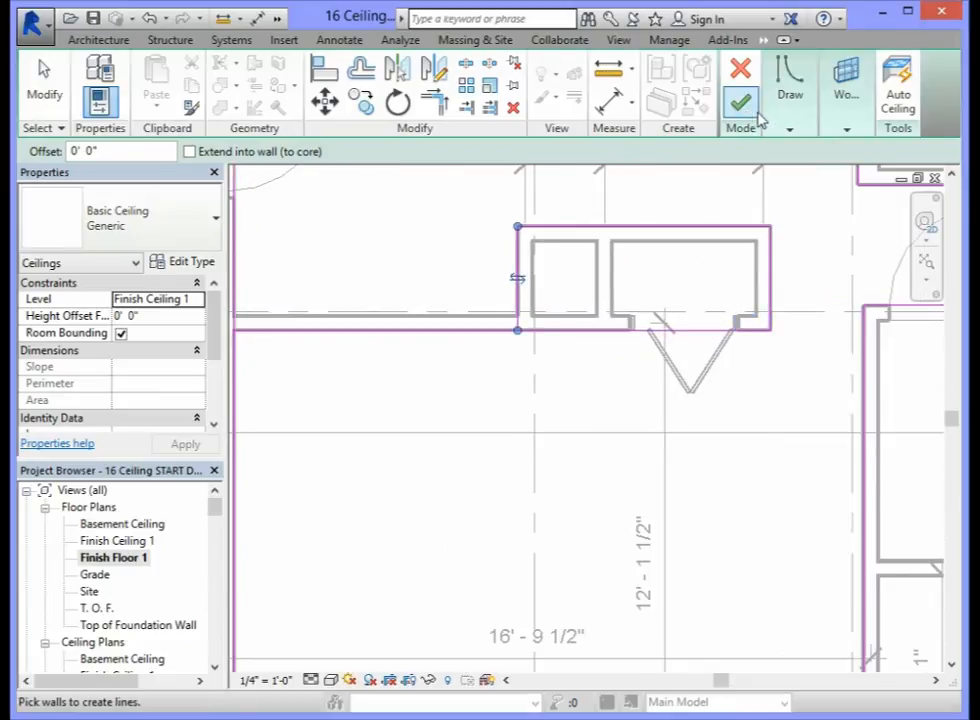
pyautogui.click(788, 130)
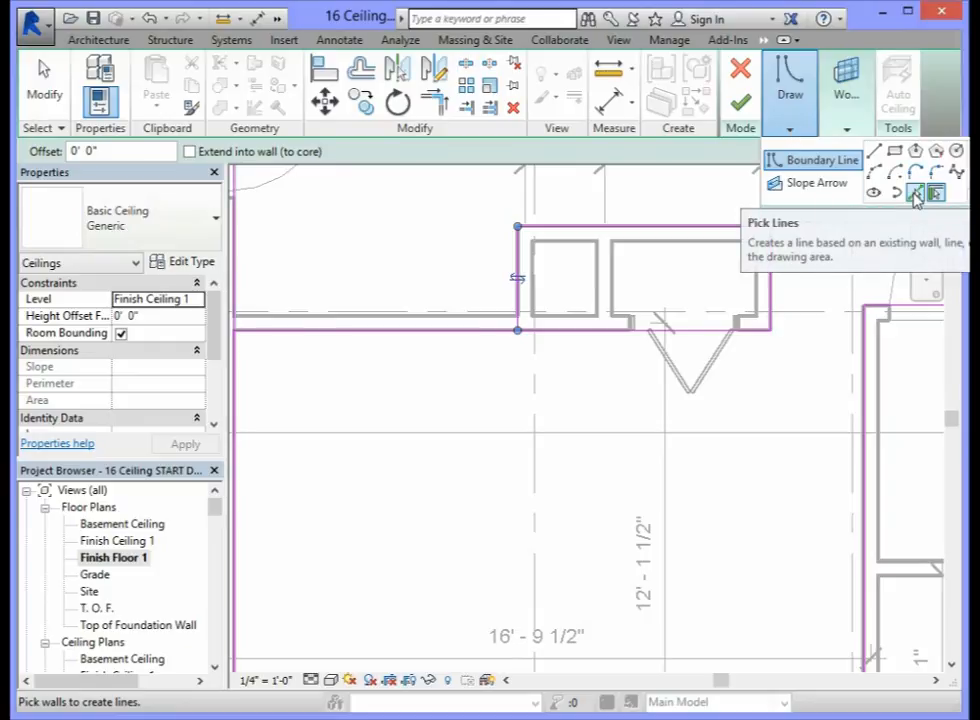
pyautogui.click(915, 196)
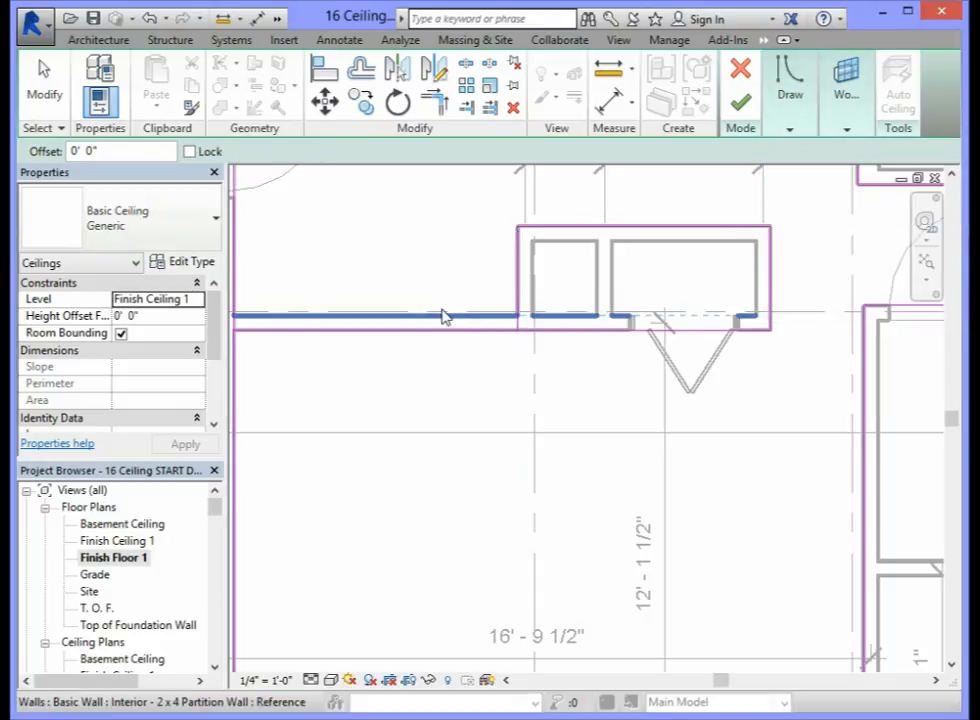
pyautogui.moveTo(790, 105)
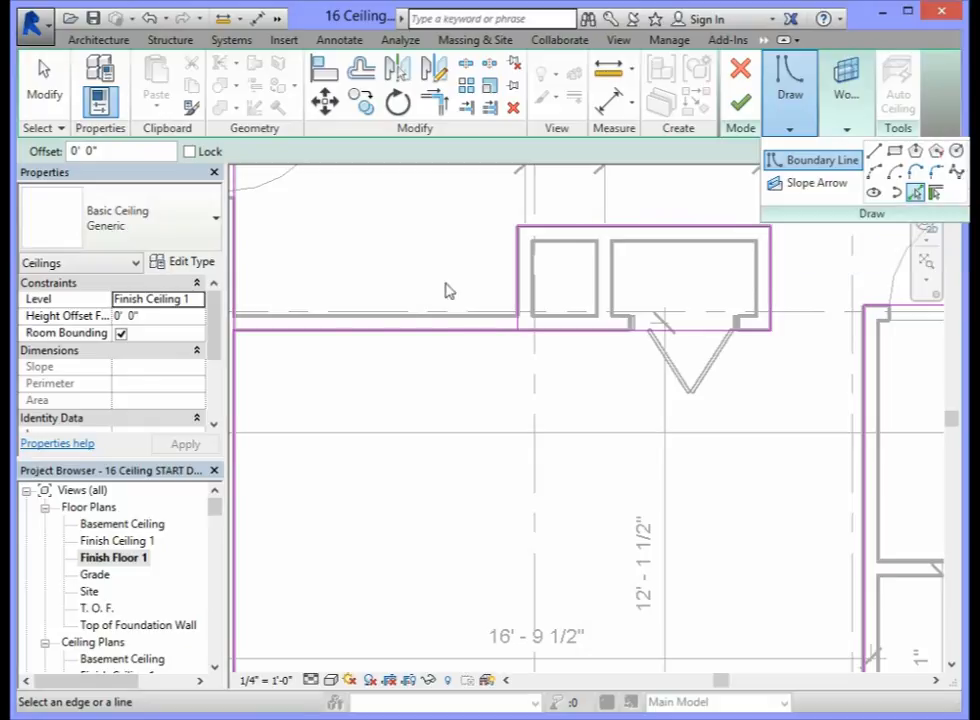
pyautogui.scroll(3, 364, 331)
pyautogui.scroll(-3, 365, 317)
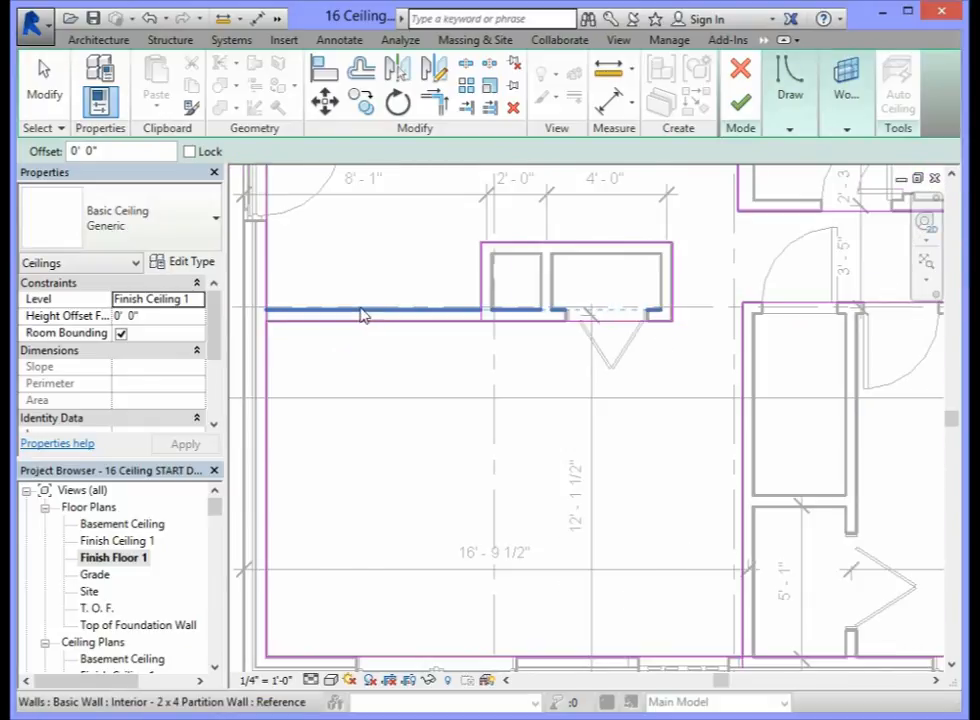
pyautogui.scroll(3, 284, 306)
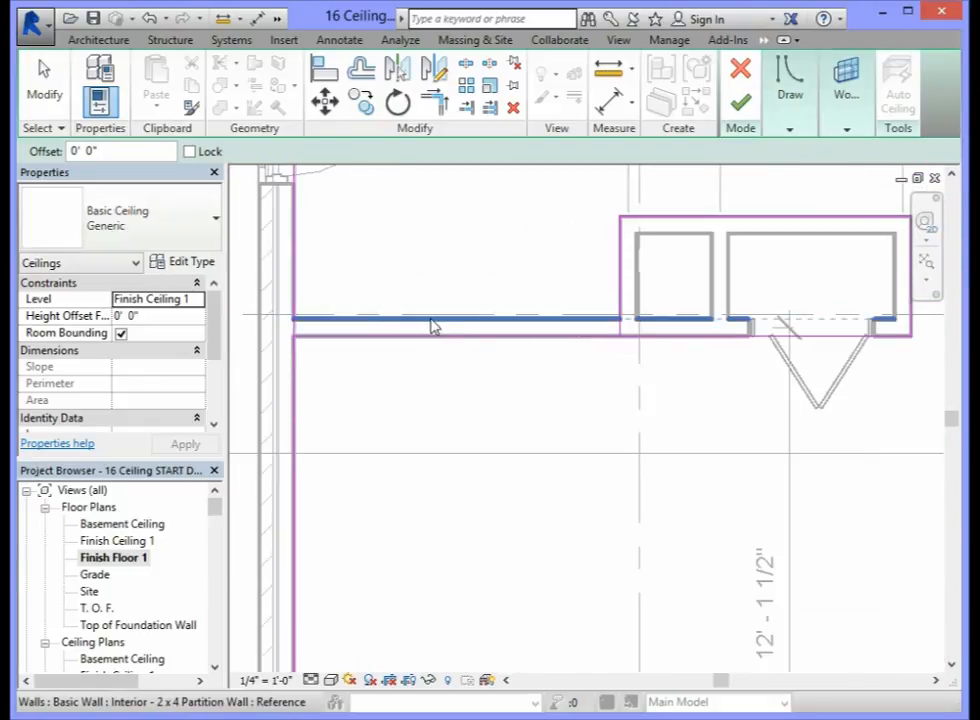
pyautogui.click(434, 325)
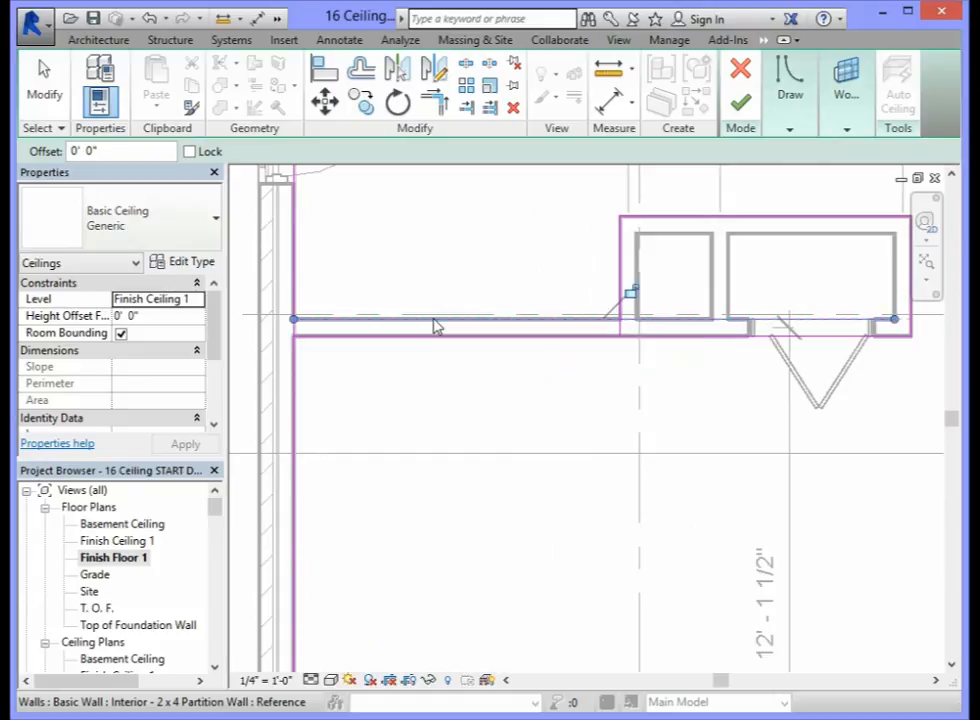
# Trim the kitchen's rear exterior wall line and the bath wall line to a corner with Trim/Extend to Corner, unjoining the conflicting elements.
pyautogui.scroll(-2, 378, 282)
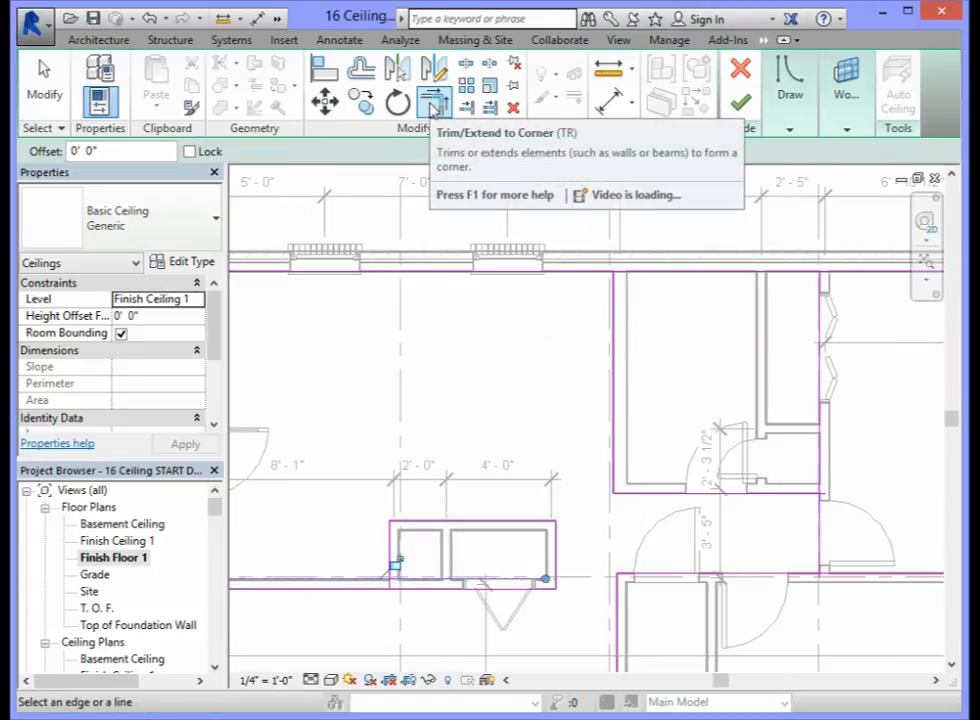
pyautogui.click(433, 104)
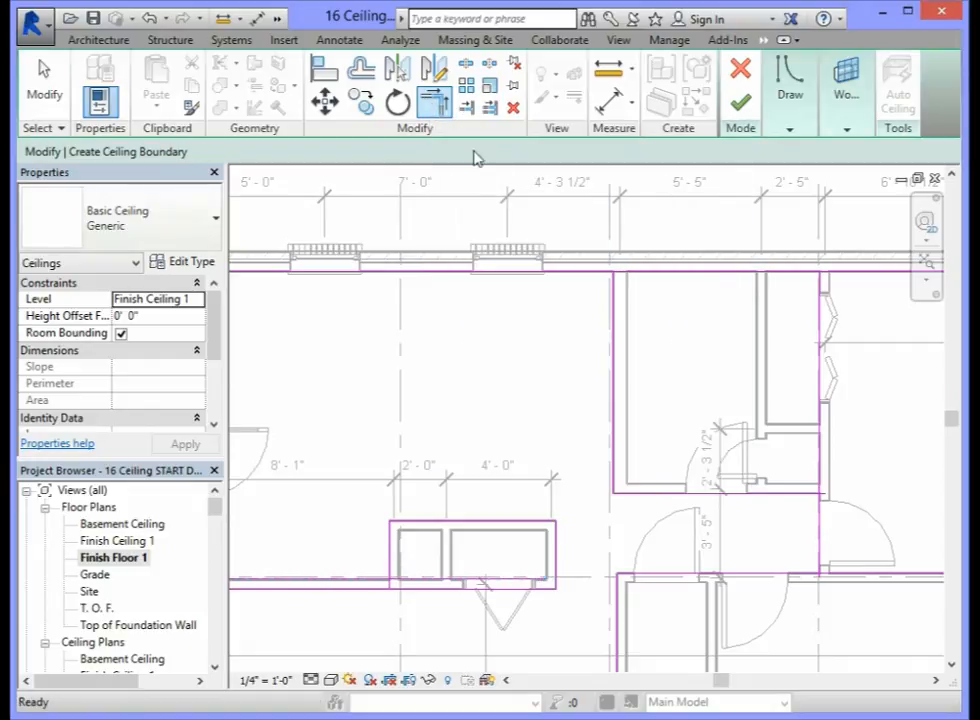
pyautogui.click(571, 273)
pyautogui.click(612, 308)
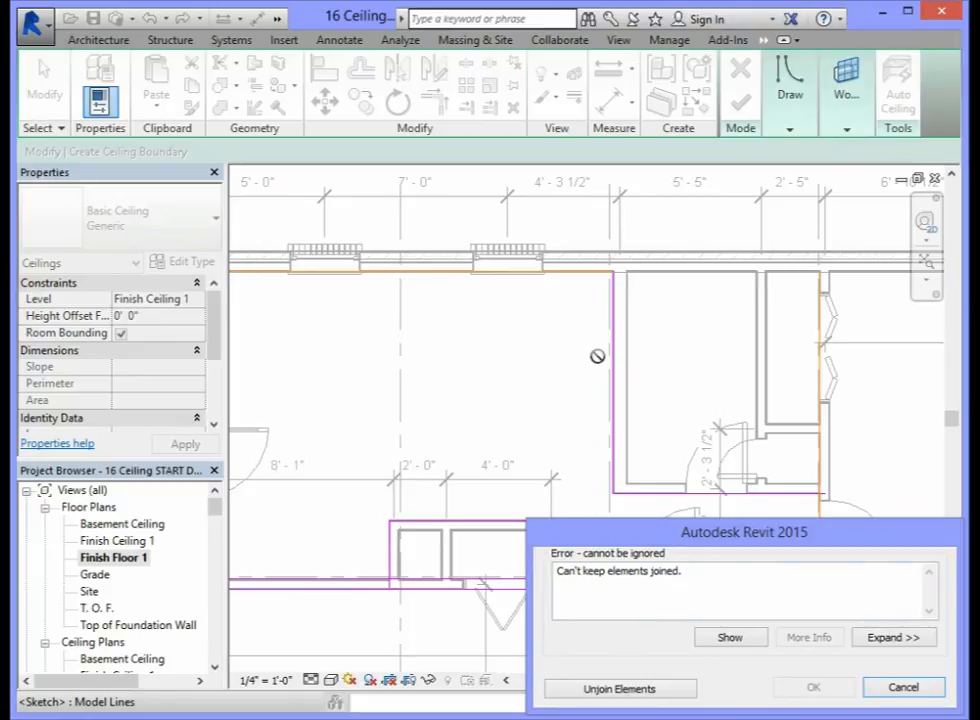
pyautogui.click(620, 689)
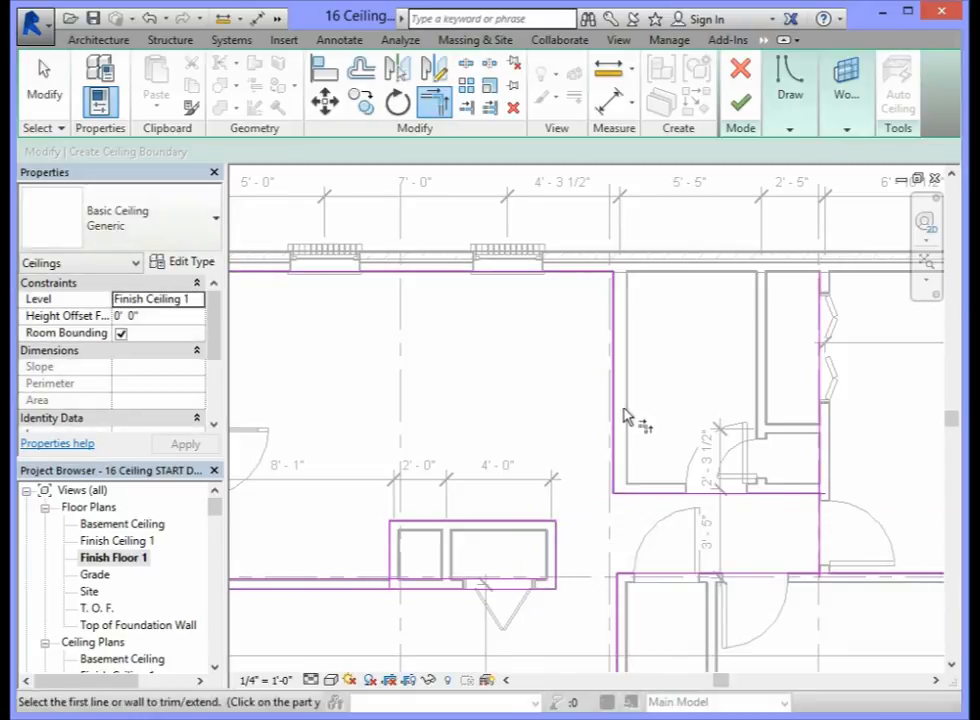
# Trim the hall's end wall line to corners with the bath wall line and the stairwell wall line.
pyautogui.scroll(1, 680, 455)
pyautogui.scroll(3, 790, 500)
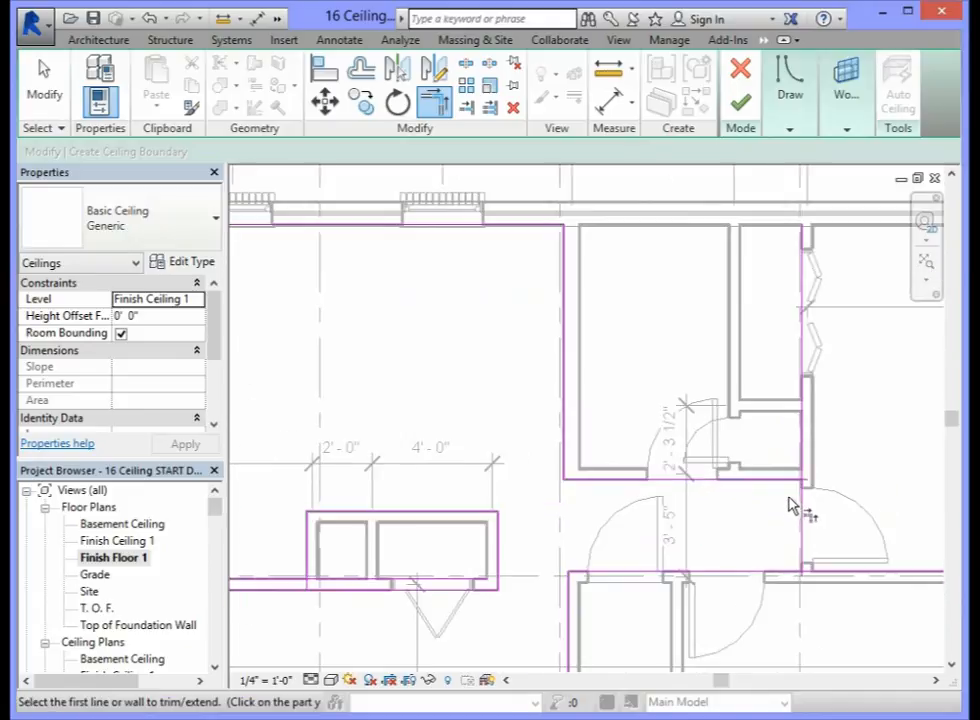
pyautogui.click(792, 472)
pyautogui.click(807, 512)
pyautogui.scroll(-4, 755, 505)
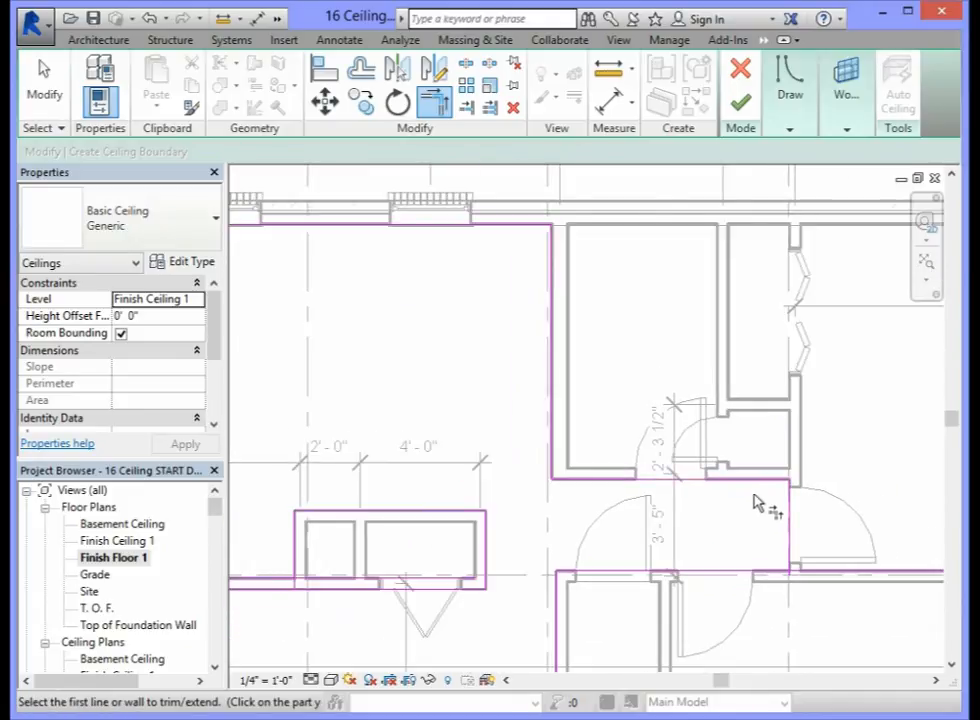
pyautogui.scroll(3, 765, 545)
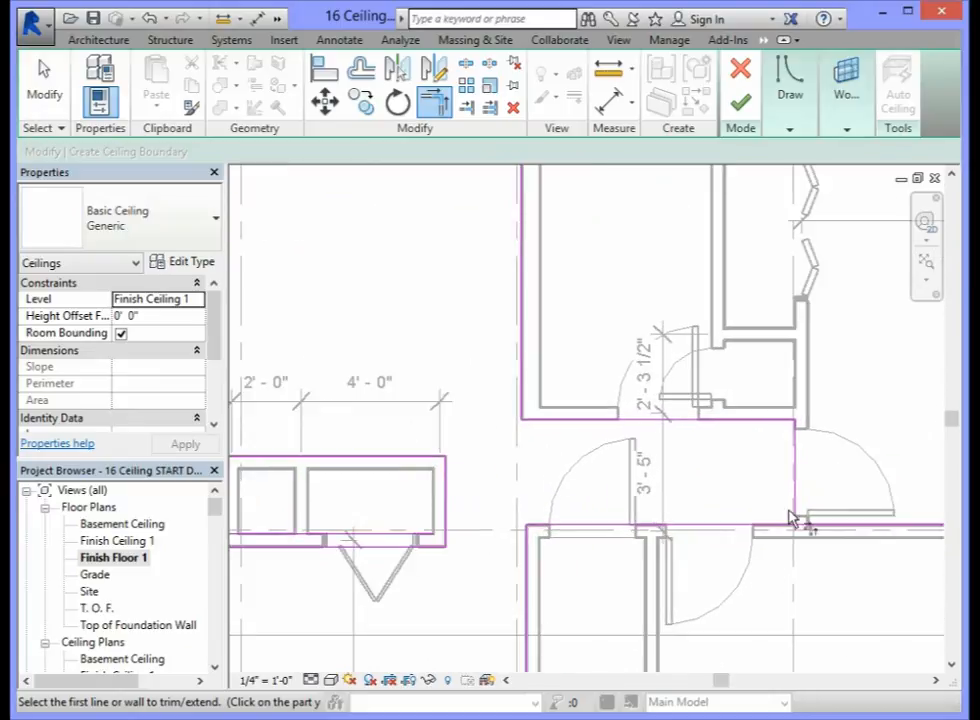
pyautogui.scroll(2, 797, 500)
pyautogui.click(796, 505)
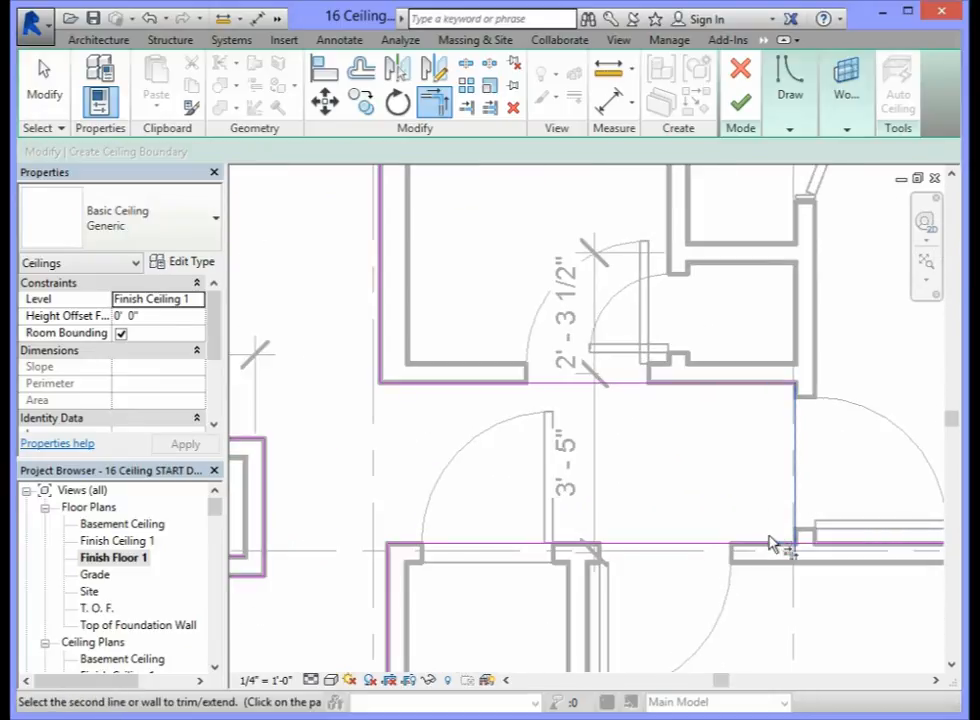
pyautogui.click(770, 548)
pyautogui.scroll(-3, 700, 515)
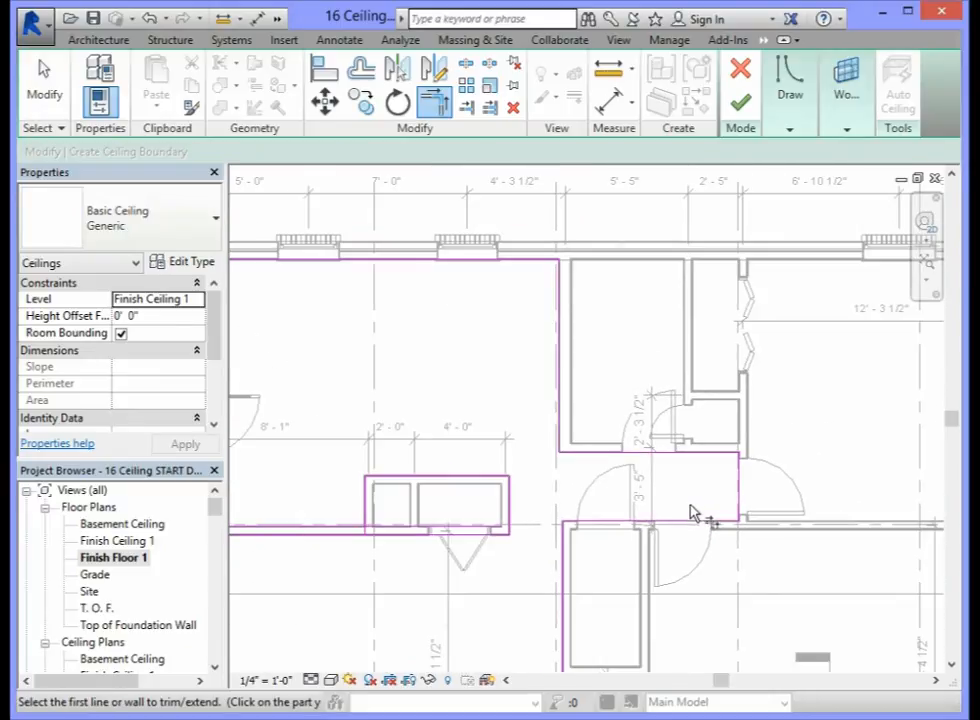
# Trim the stairwell side wall line and the front exterior wall line to a corner in the living room.
pyautogui.scroll(-3, 645, 537)
pyautogui.scroll(4, 610, 640)
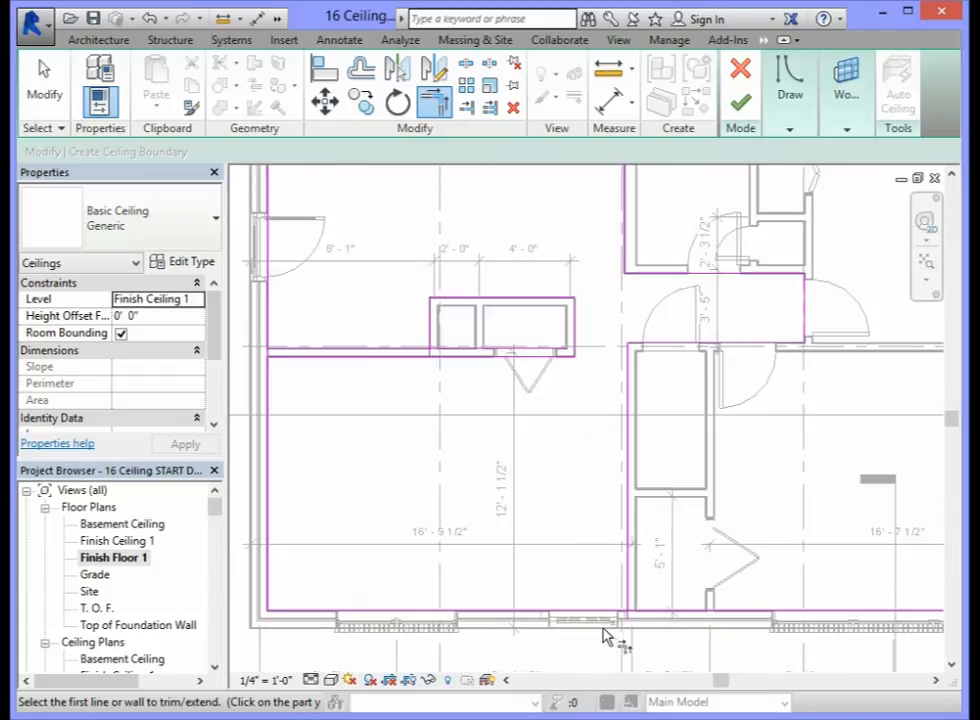
pyautogui.scroll(2, 628, 628)
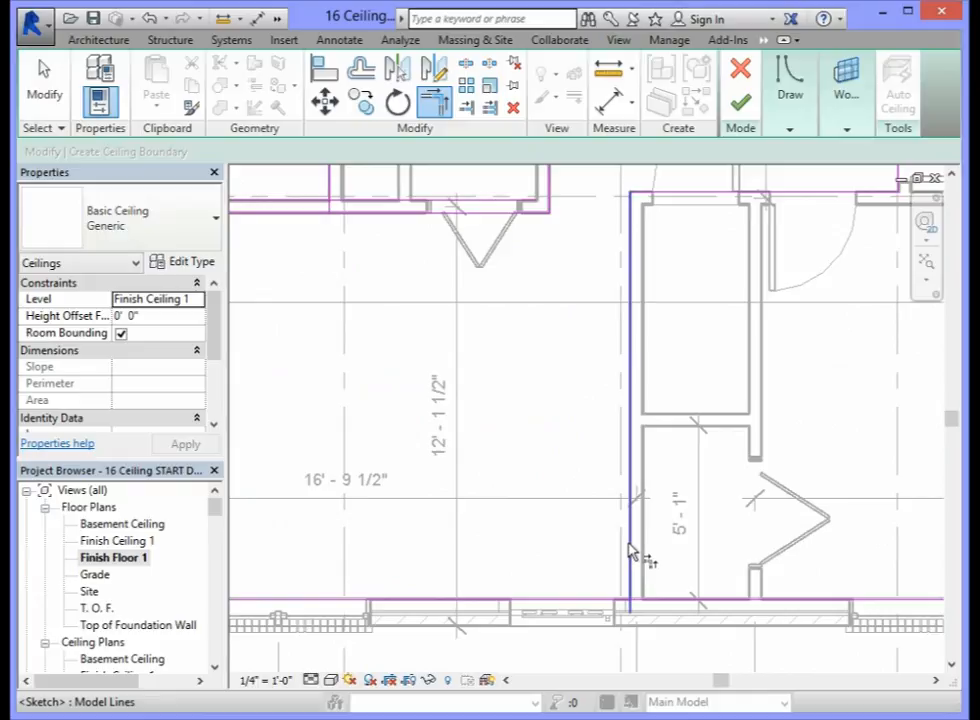
pyautogui.click(631, 548)
pyautogui.click(574, 601)
pyautogui.click(574, 603)
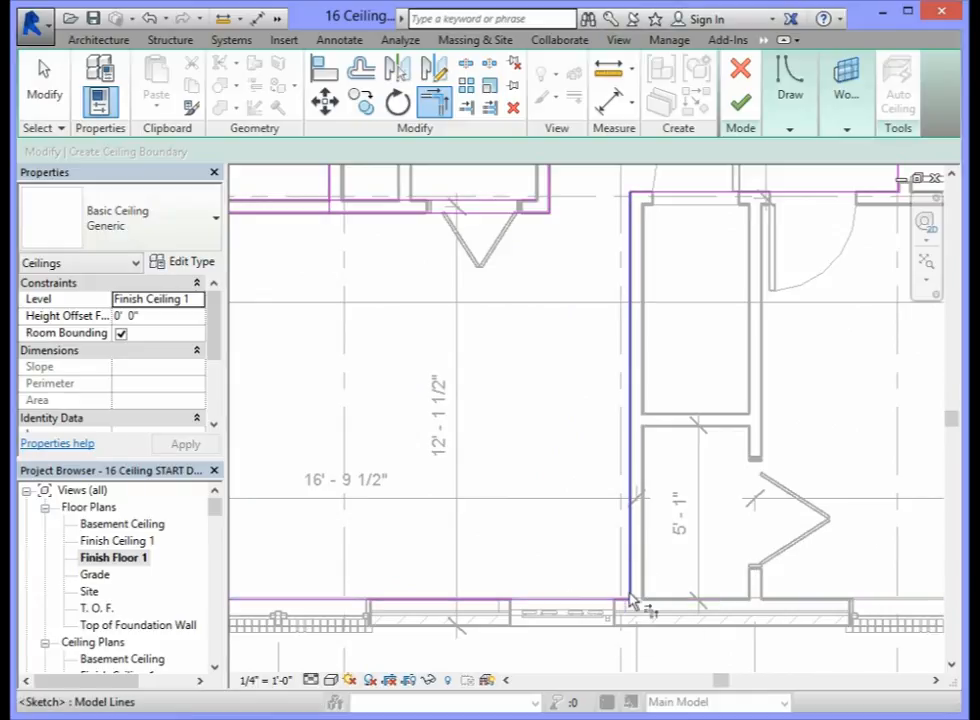
# Trim the partition's living room line and the side exterior wall line to a corner, keeping the living room portion and unjoining the elements.
pyautogui.scroll(-2, 548, 584)
pyautogui.scroll(5, 262, 352)
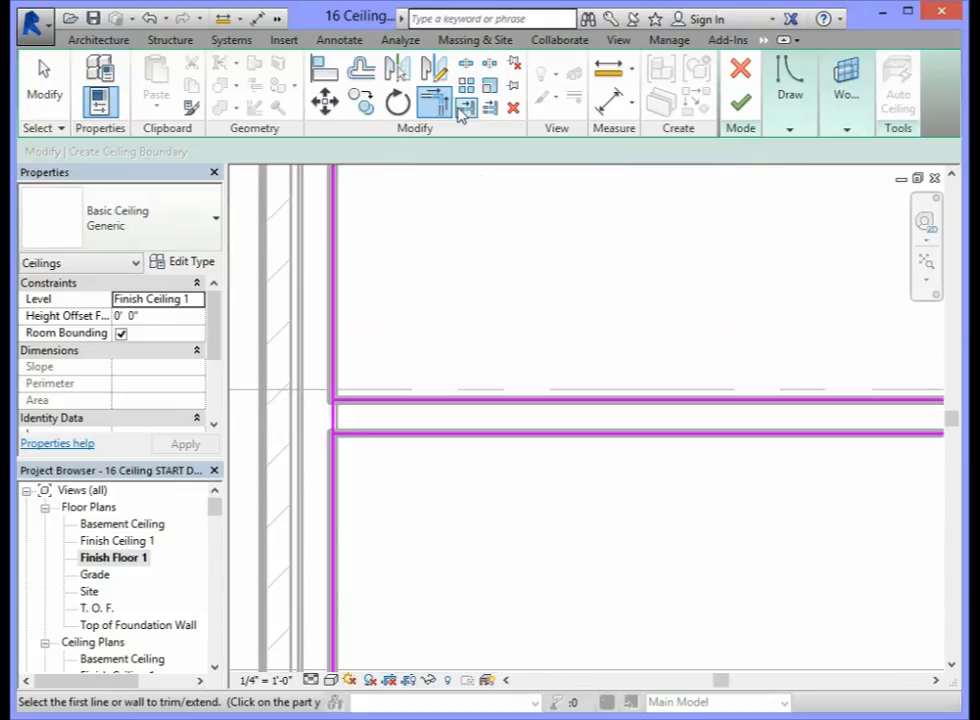
pyautogui.click(369, 436)
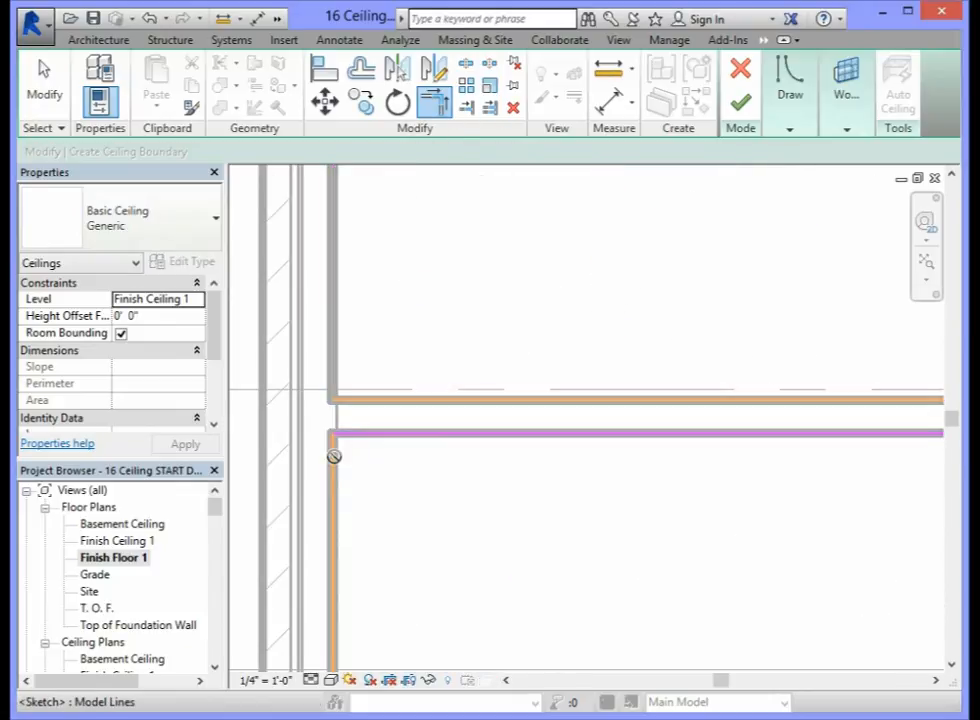
pyautogui.click(337, 464)
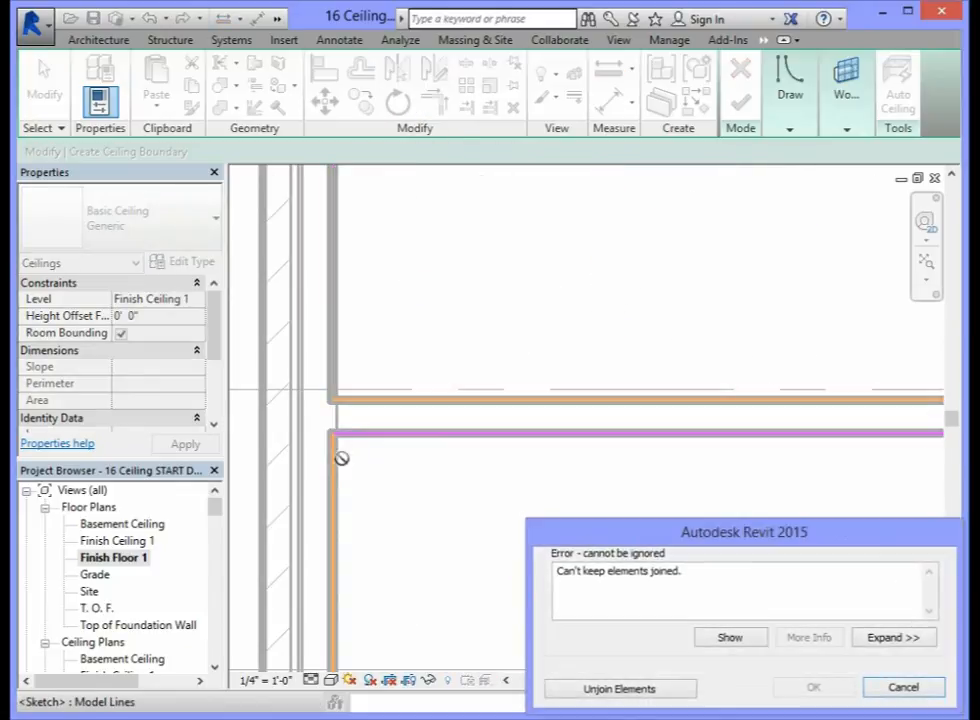
pyautogui.click(620, 690)
pyautogui.scroll(-3, 602, 543)
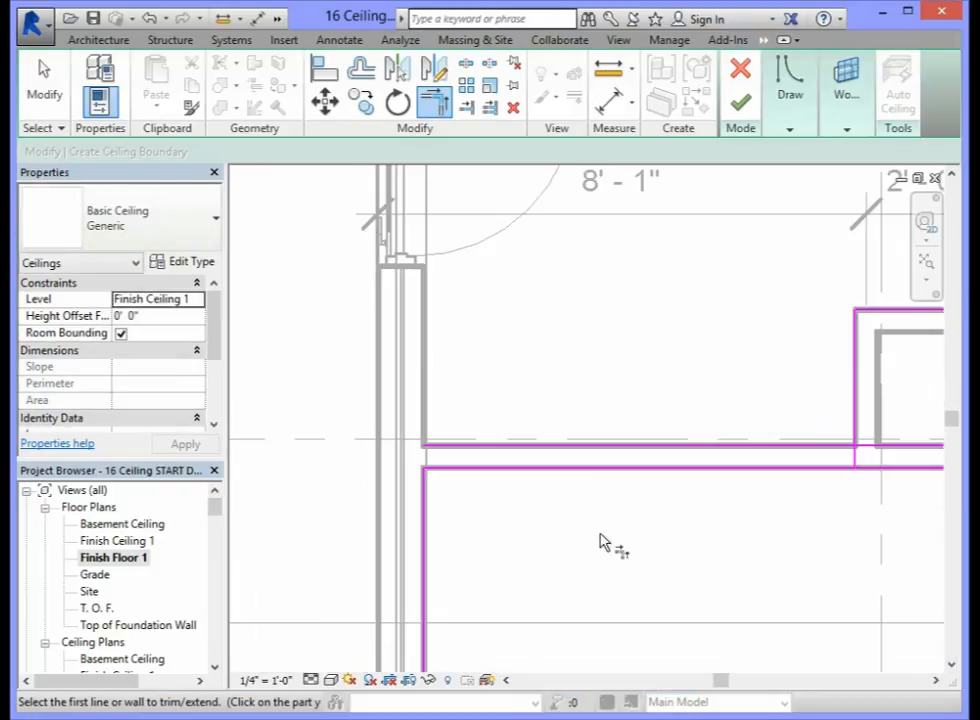
# Trim the small closet's side line and the partition's kitchen-side line to a corner.
pyautogui.scroll(-2, 737, 444)
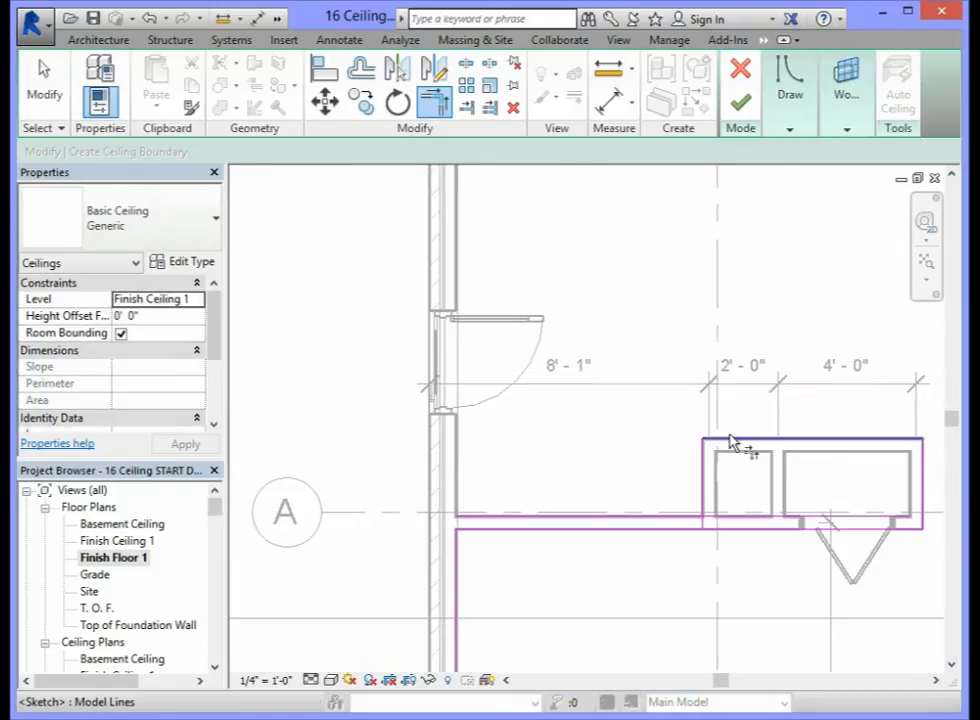
pyautogui.click(704, 483)
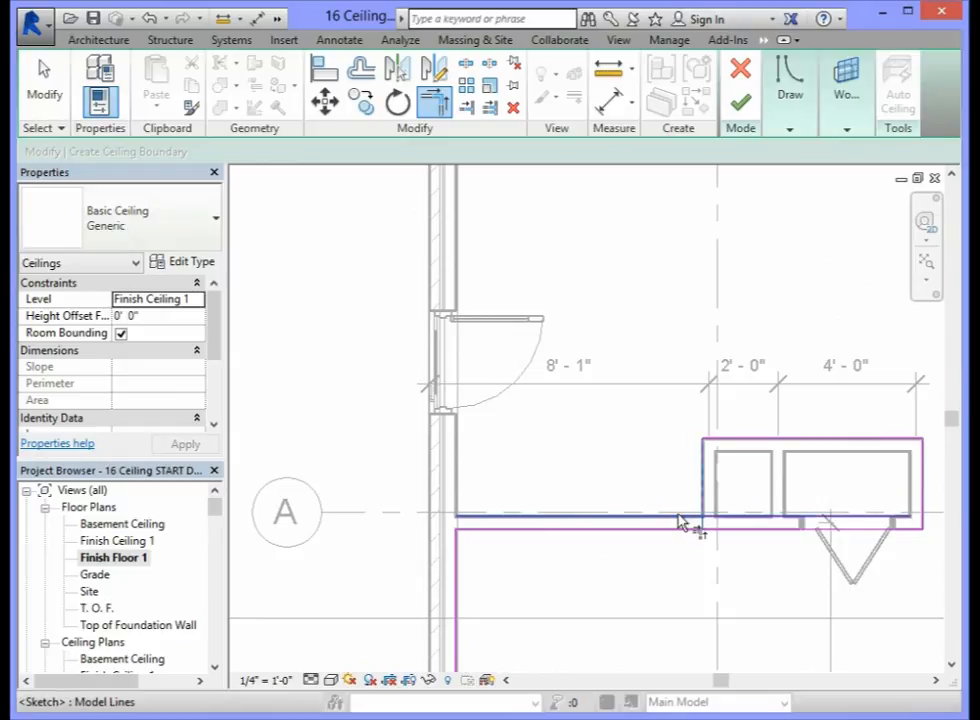
pyautogui.click(679, 518)
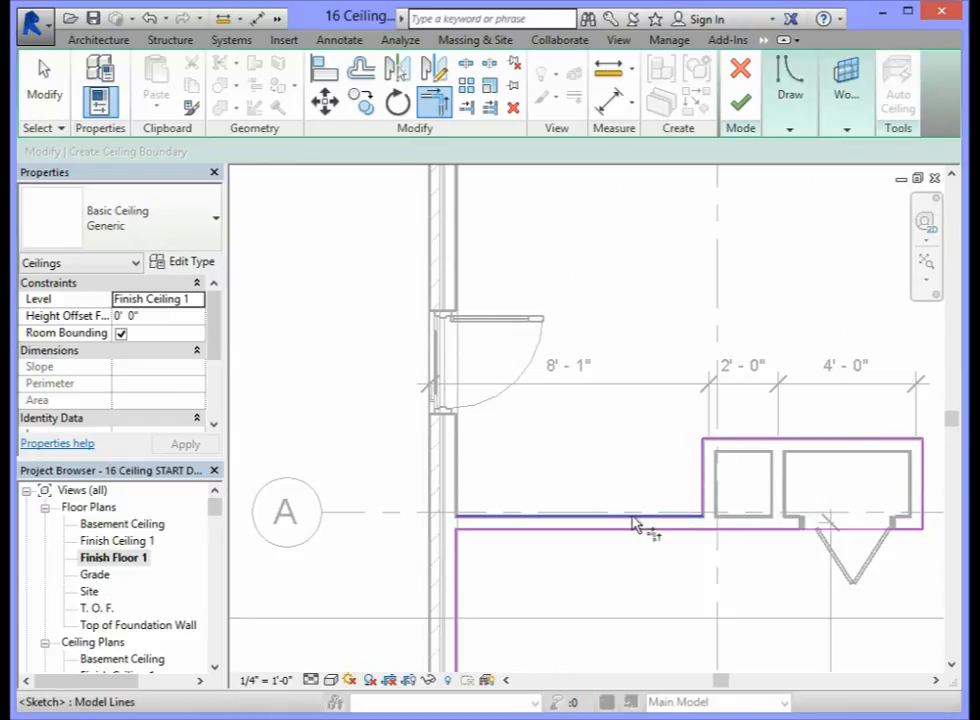
# Draw a straight boundary line along the kitchen-dining room's side exterior wall, from the partition line's end to the rear wall line's corner.
pyautogui.scroll(-2, 549, 500)
pyautogui.scroll(1, 545, 376)
pyautogui.scroll(1, 520, 305)
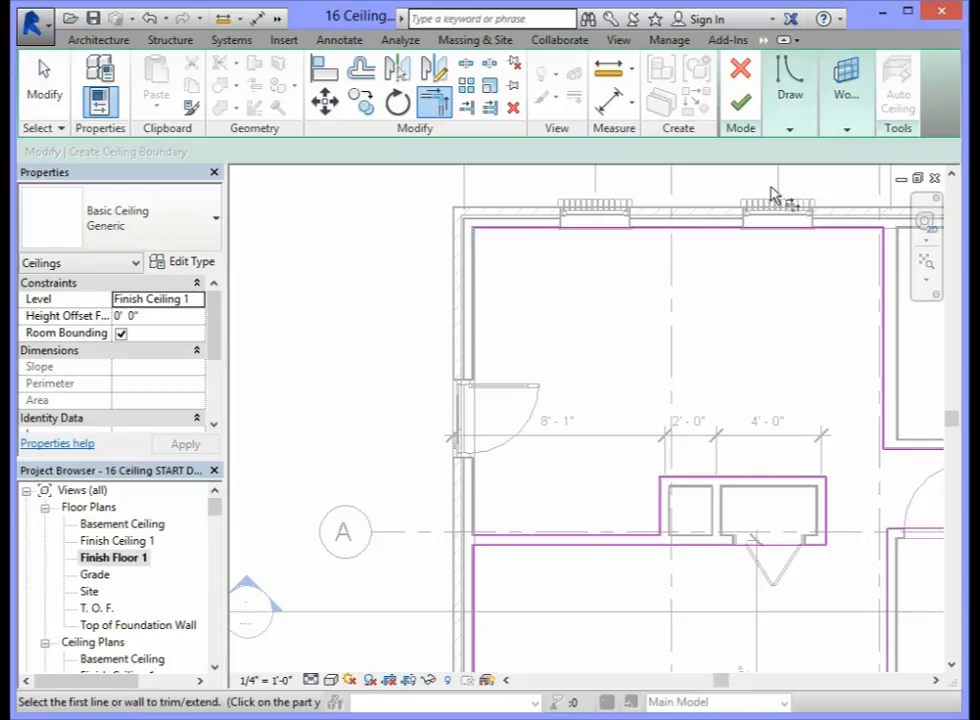
pyautogui.click(799, 135)
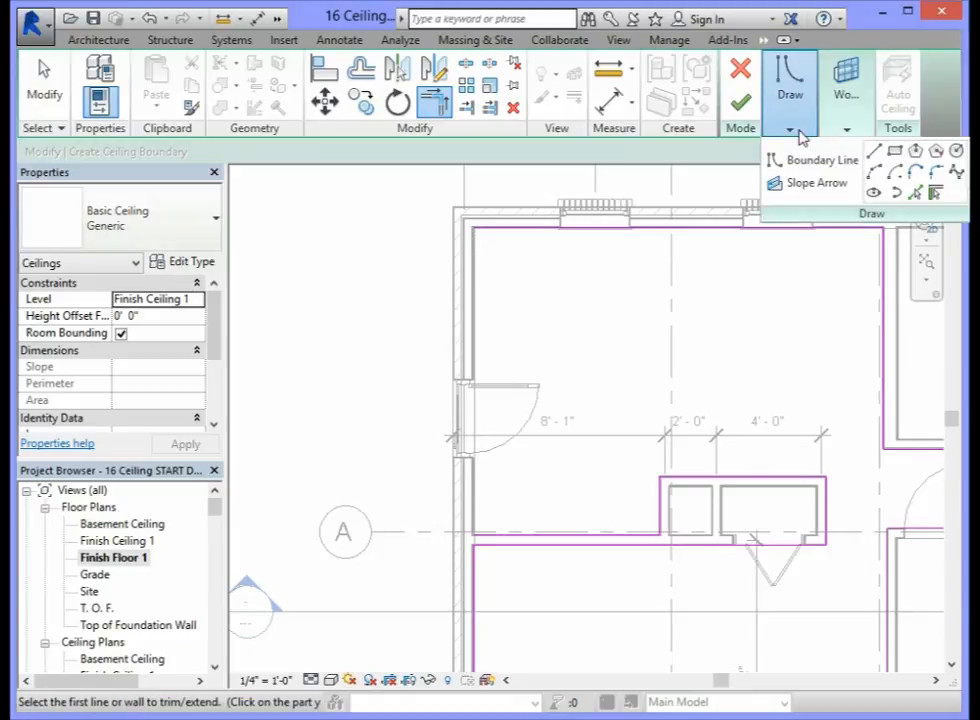
pyautogui.click(873, 152)
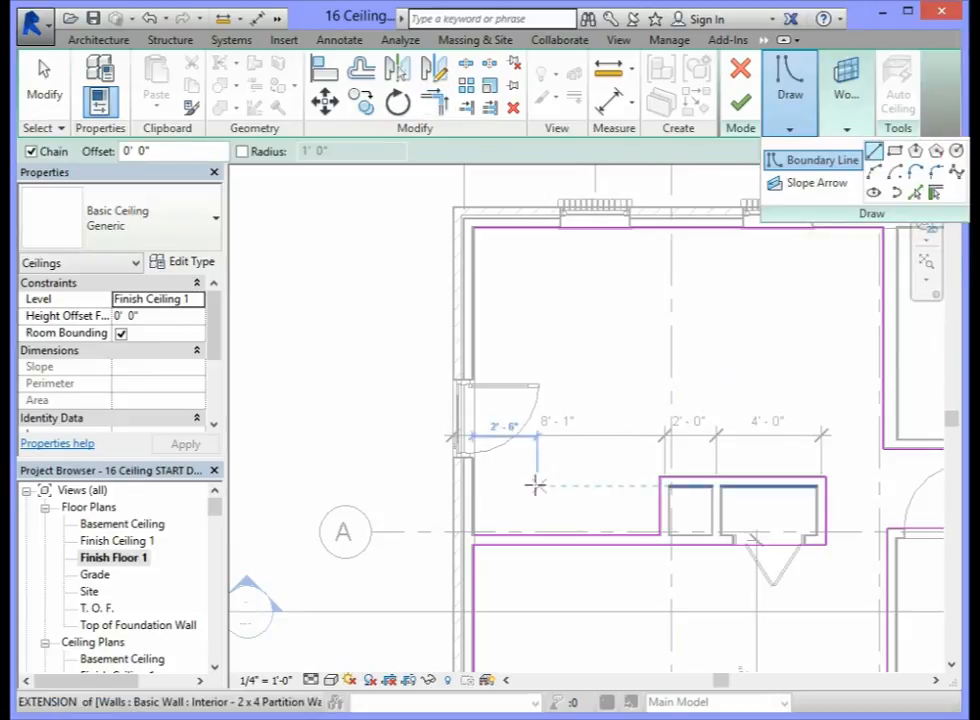
pyautogui.scroll(2, 507, 520)
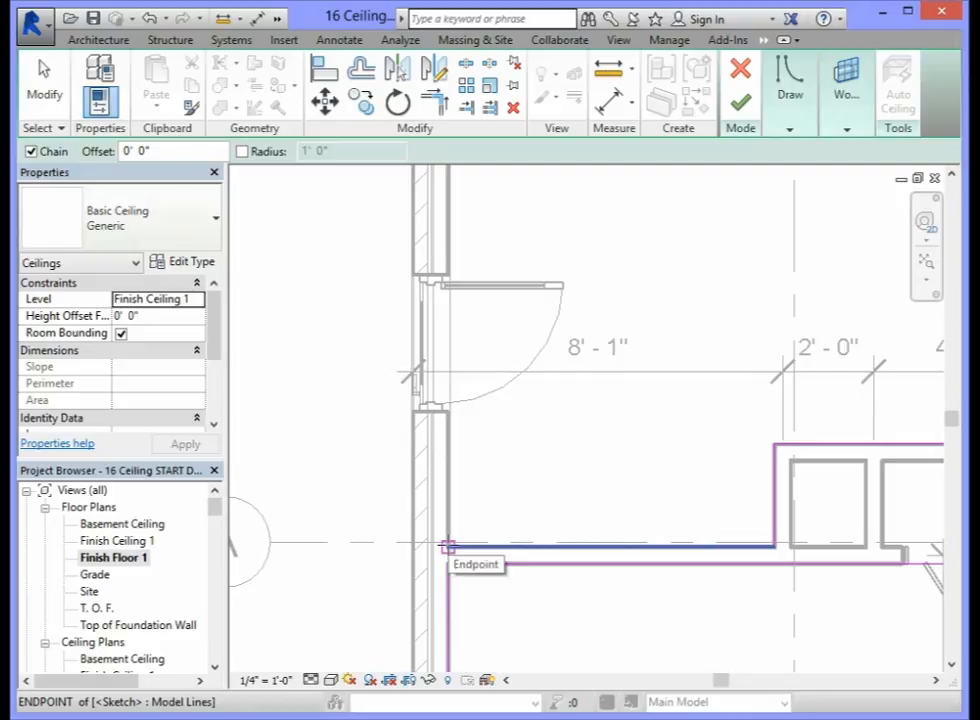
pyautogui.click(448, 546)
pyautogui.scroll(-2, 455, 452)
pyautogui.scroll(-1, 456, 412)
pyautogui.scroll(2, 469, 297)
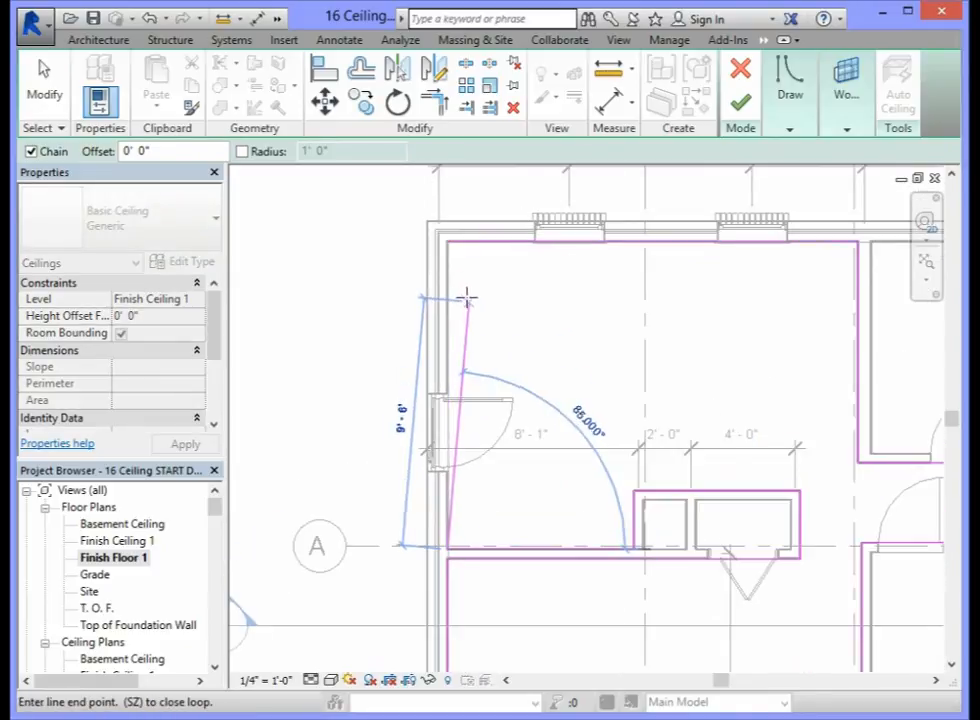
pyautogui.press('Escape')
pyautogui.scroll(-2, 586, 352)
pyautogui.scroll(1, 505, 487)
pyautogui.scroll(1, 505, 487)
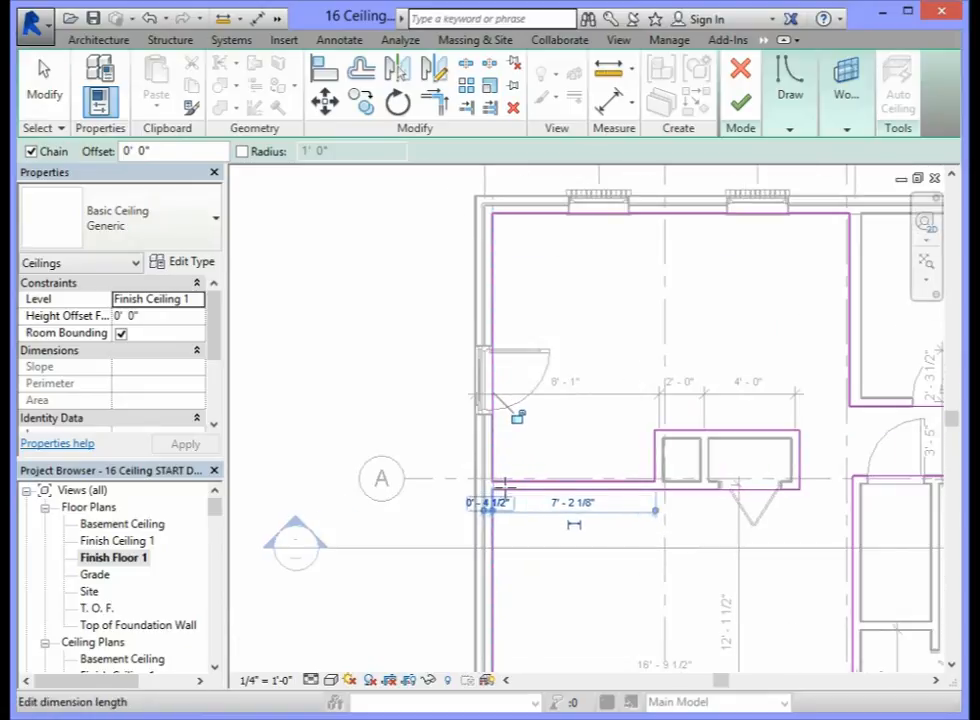
pyautogui.click(44, 80)
# Check the boundary's corners at the partition and finish the combined kitchen-dining, living room and hall ceiling sketch.
pyautogui.scroll(4, 505, 490)
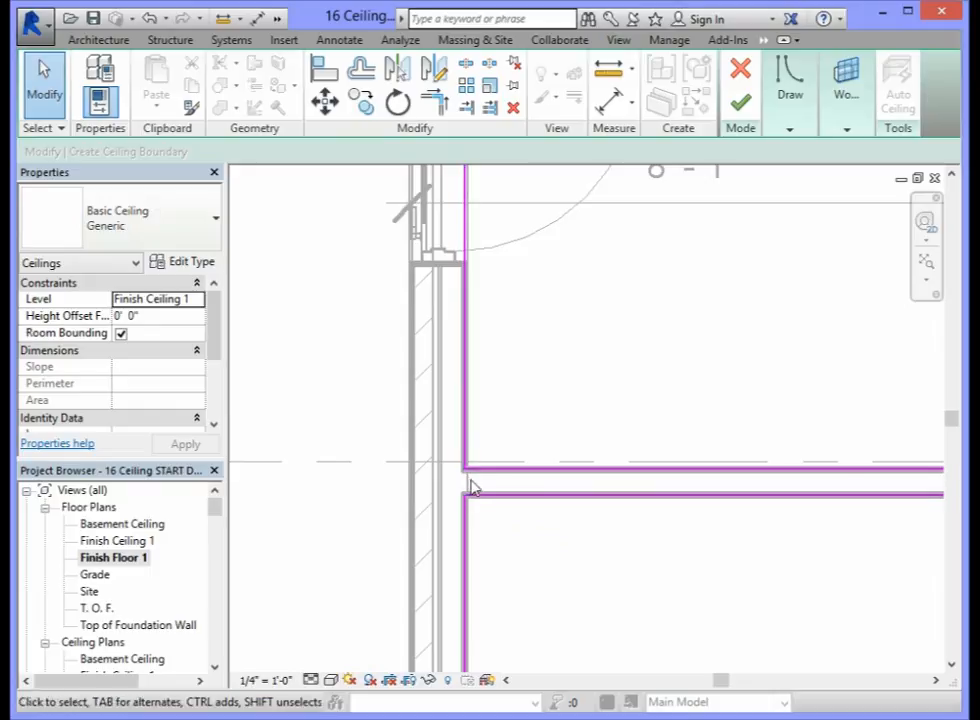
pyautogui.scroll(-3, 570, 388)
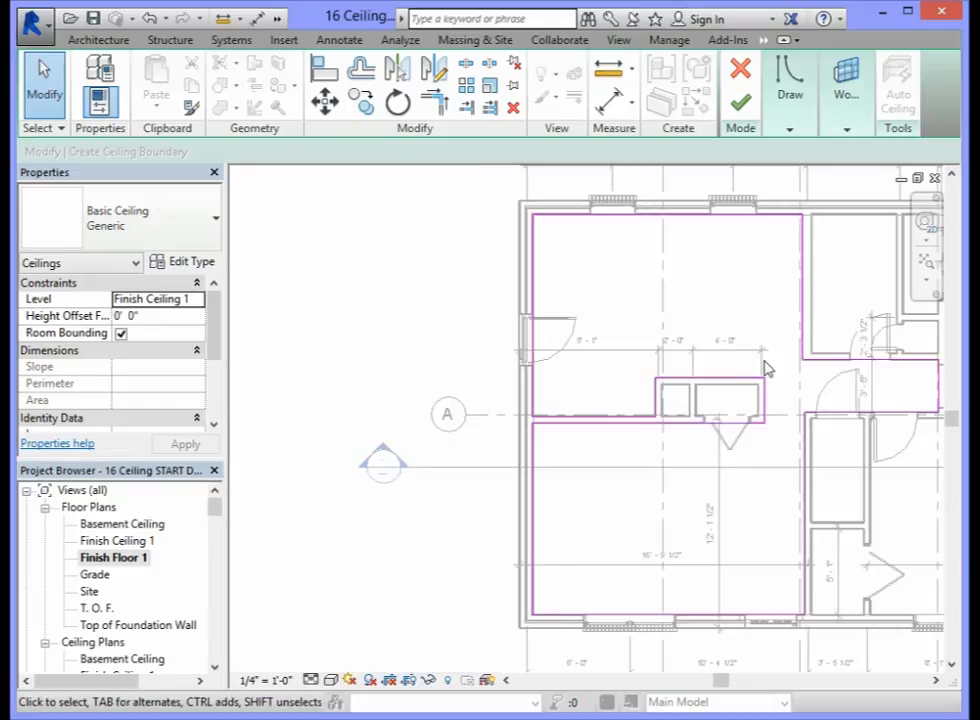
pyautogui.scroll(1, 784, 340)
pyautogui.moveTo(722, 685); pyautogui.dragTo(738, 678)
pyautogui.scroll(-2, 643, 499)
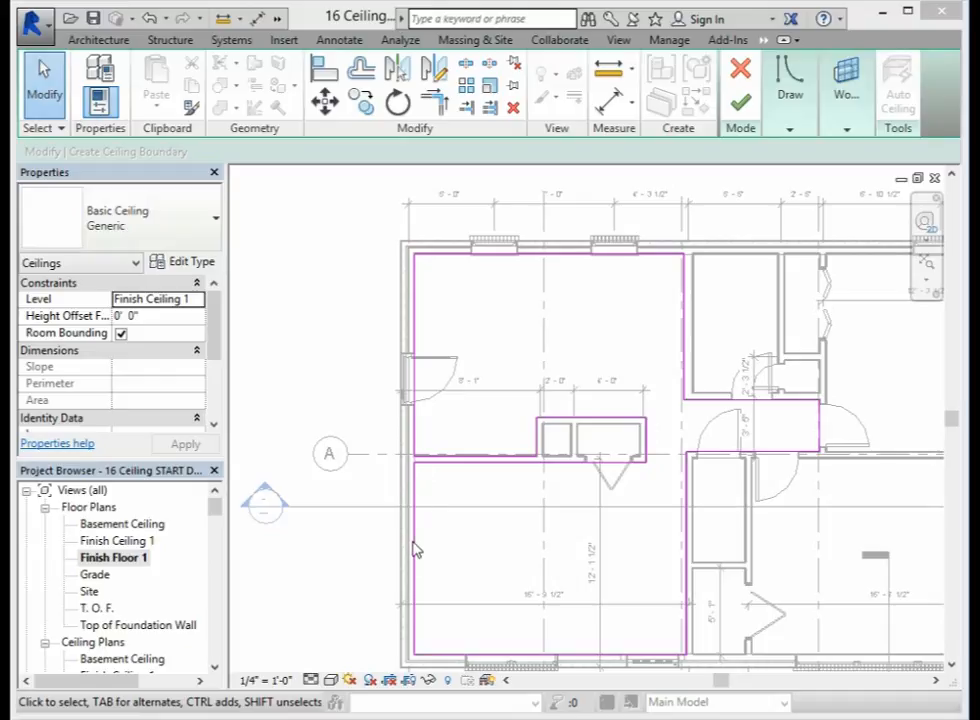
pyautogui.click(741, 108)
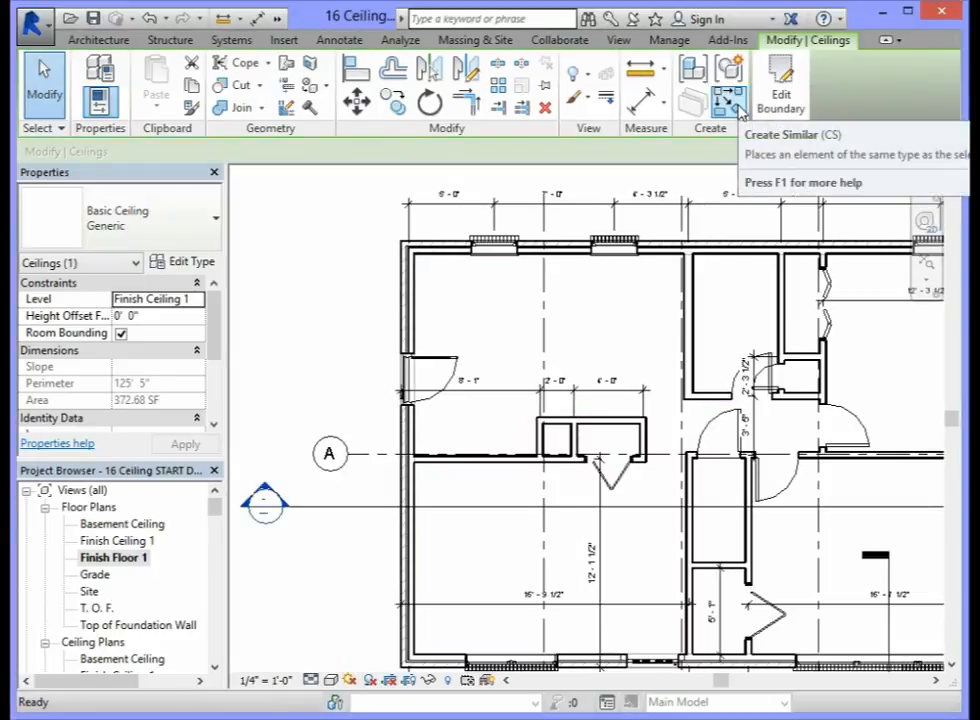
# Open the default 3D view and examine the ceilings between the walls, including the closets beside the kitchen partition.
pyautogui.click(619, 40)
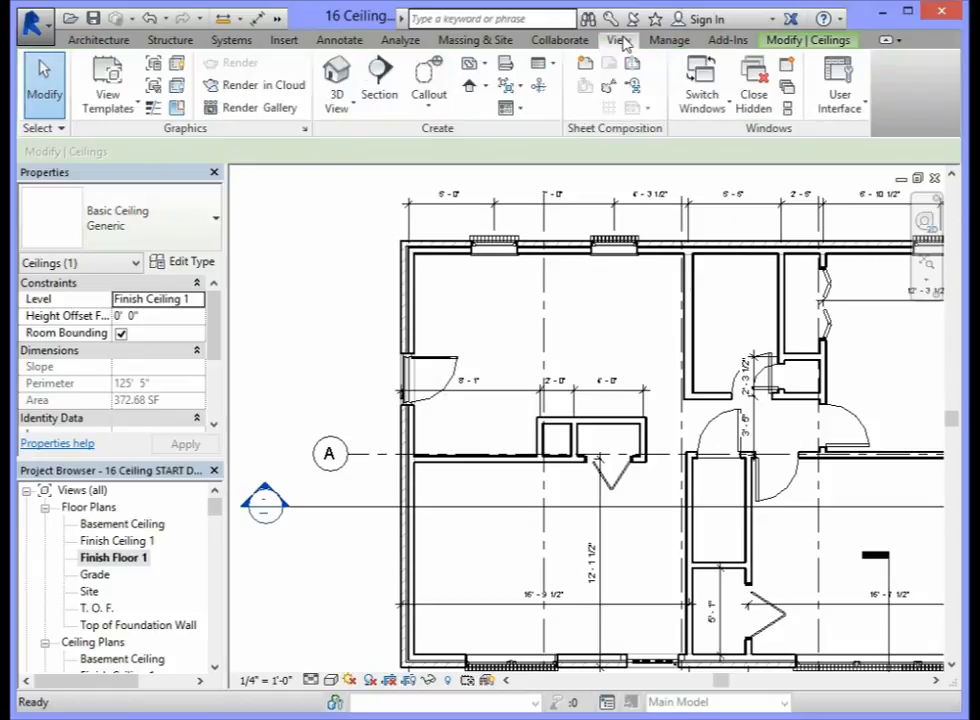
pyautogui.click(340, 104)
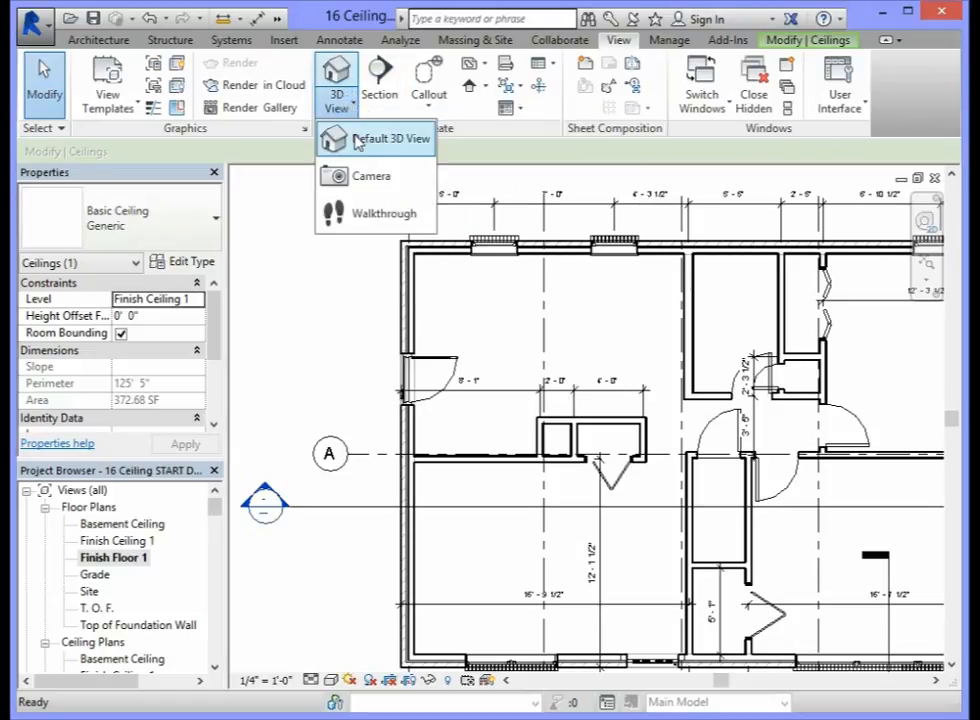
pyautogui.click(333, 134)
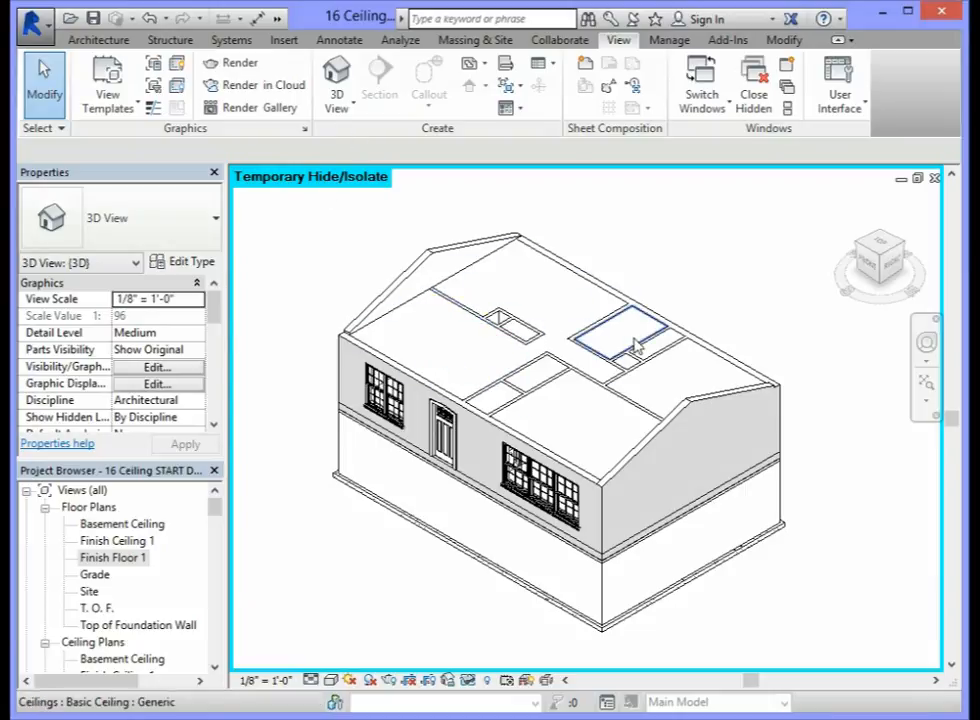
pyautogui.scroll(3, 636, 345)
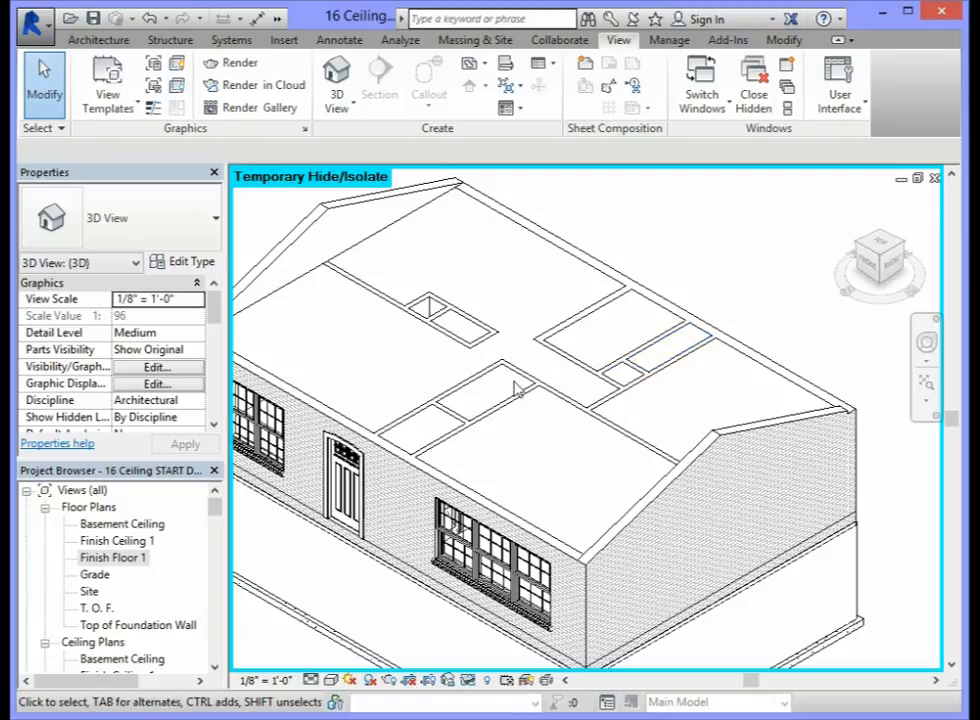
pyautogui.scroll(2, 428, 305)
pyautogui.scroll(3, 427, 312)
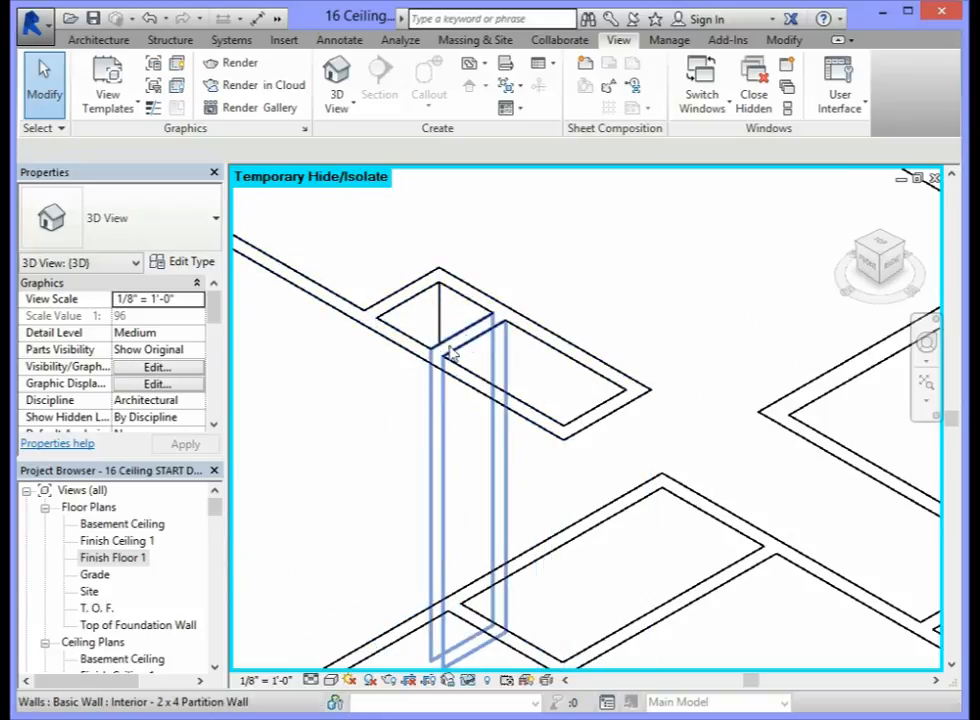
pyautogui.scroll(-5, 403, 307)
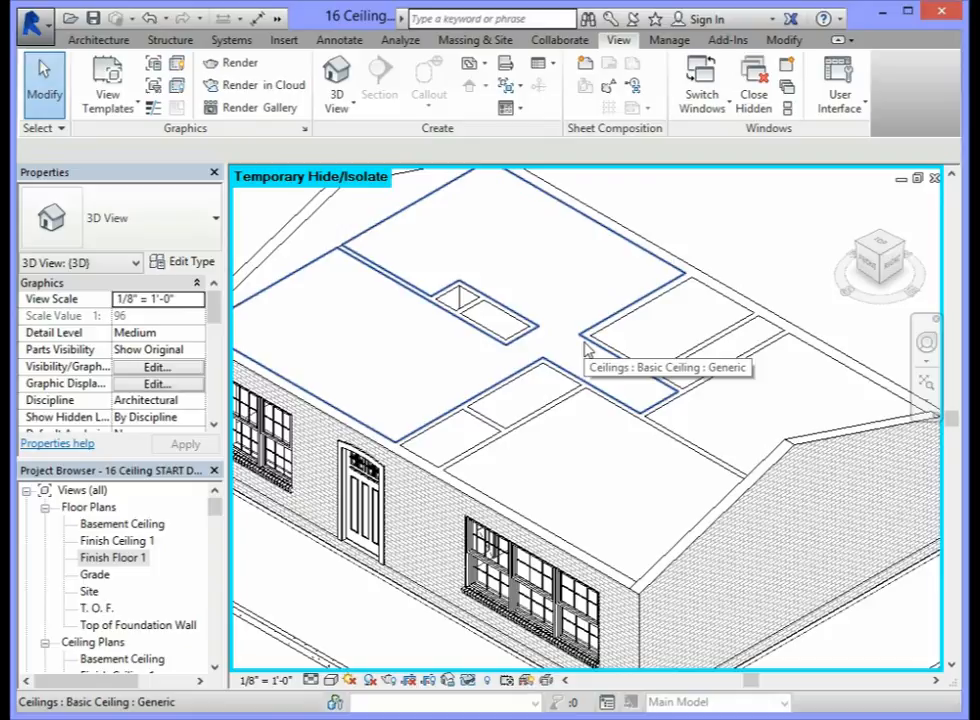
pyautogui.scroll(-2, 586, 347)
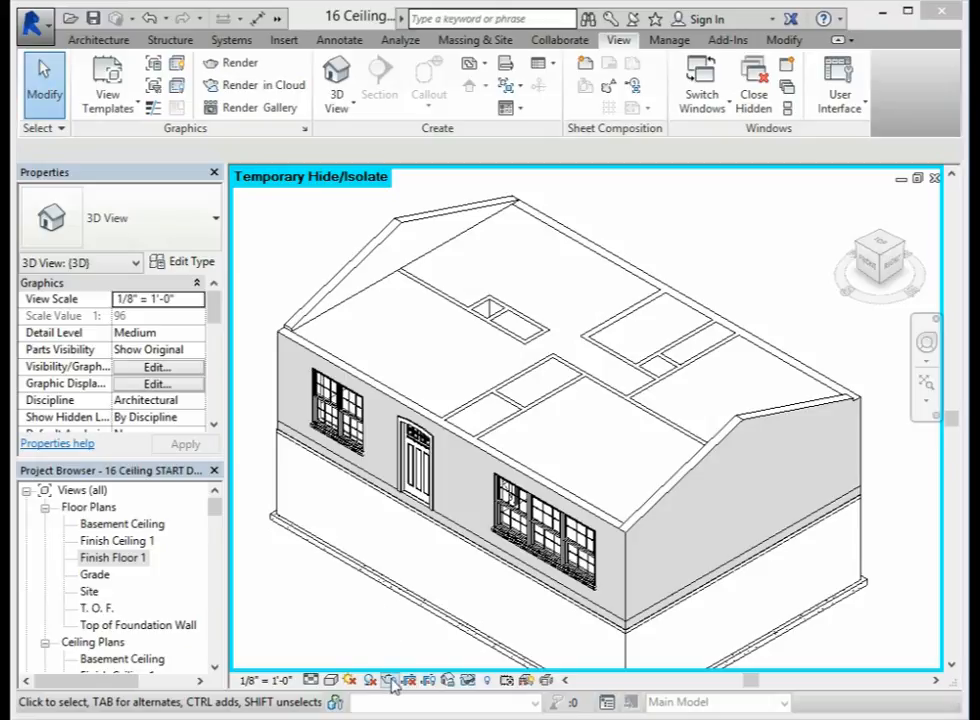
# Reset the 3D view's temporary hide/isolate to bring back the roof.
pyautogui.click(467, 680)
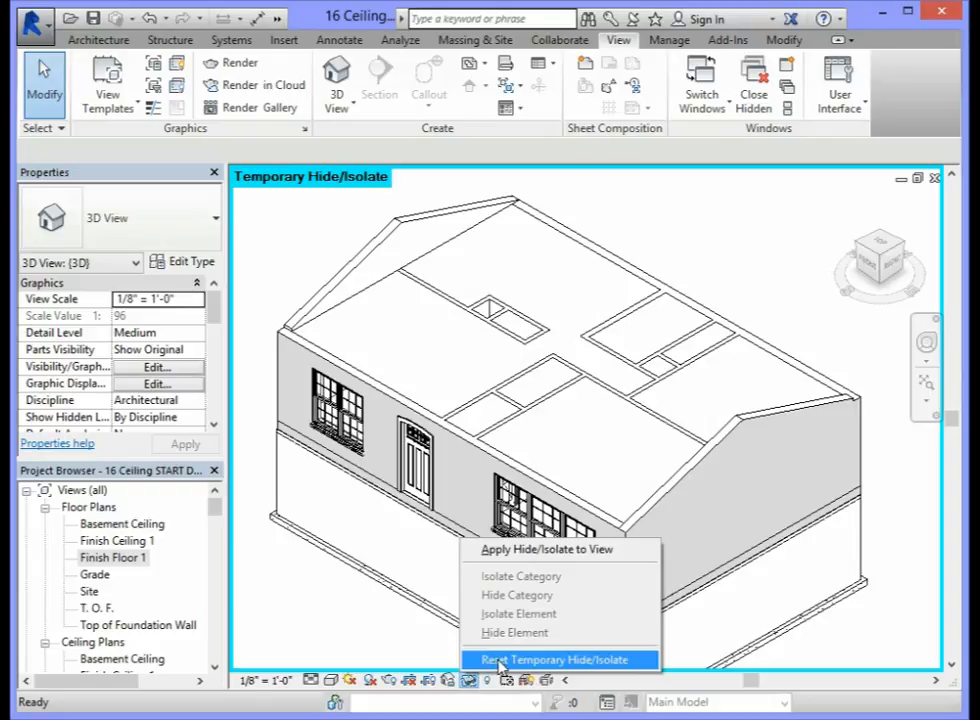
pyautogui.click(500, 661)
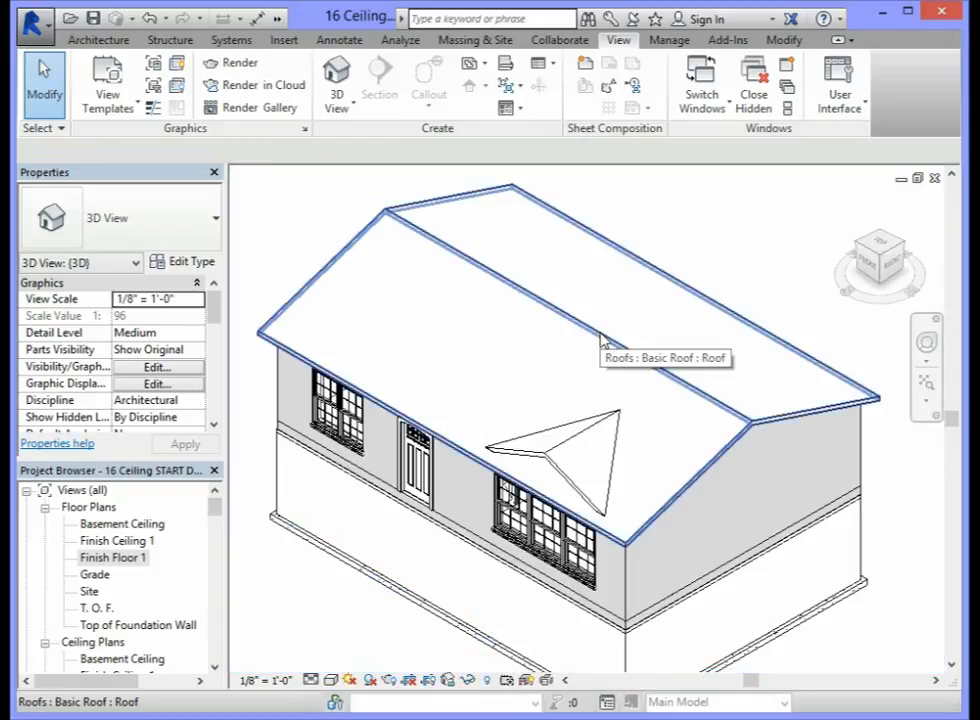